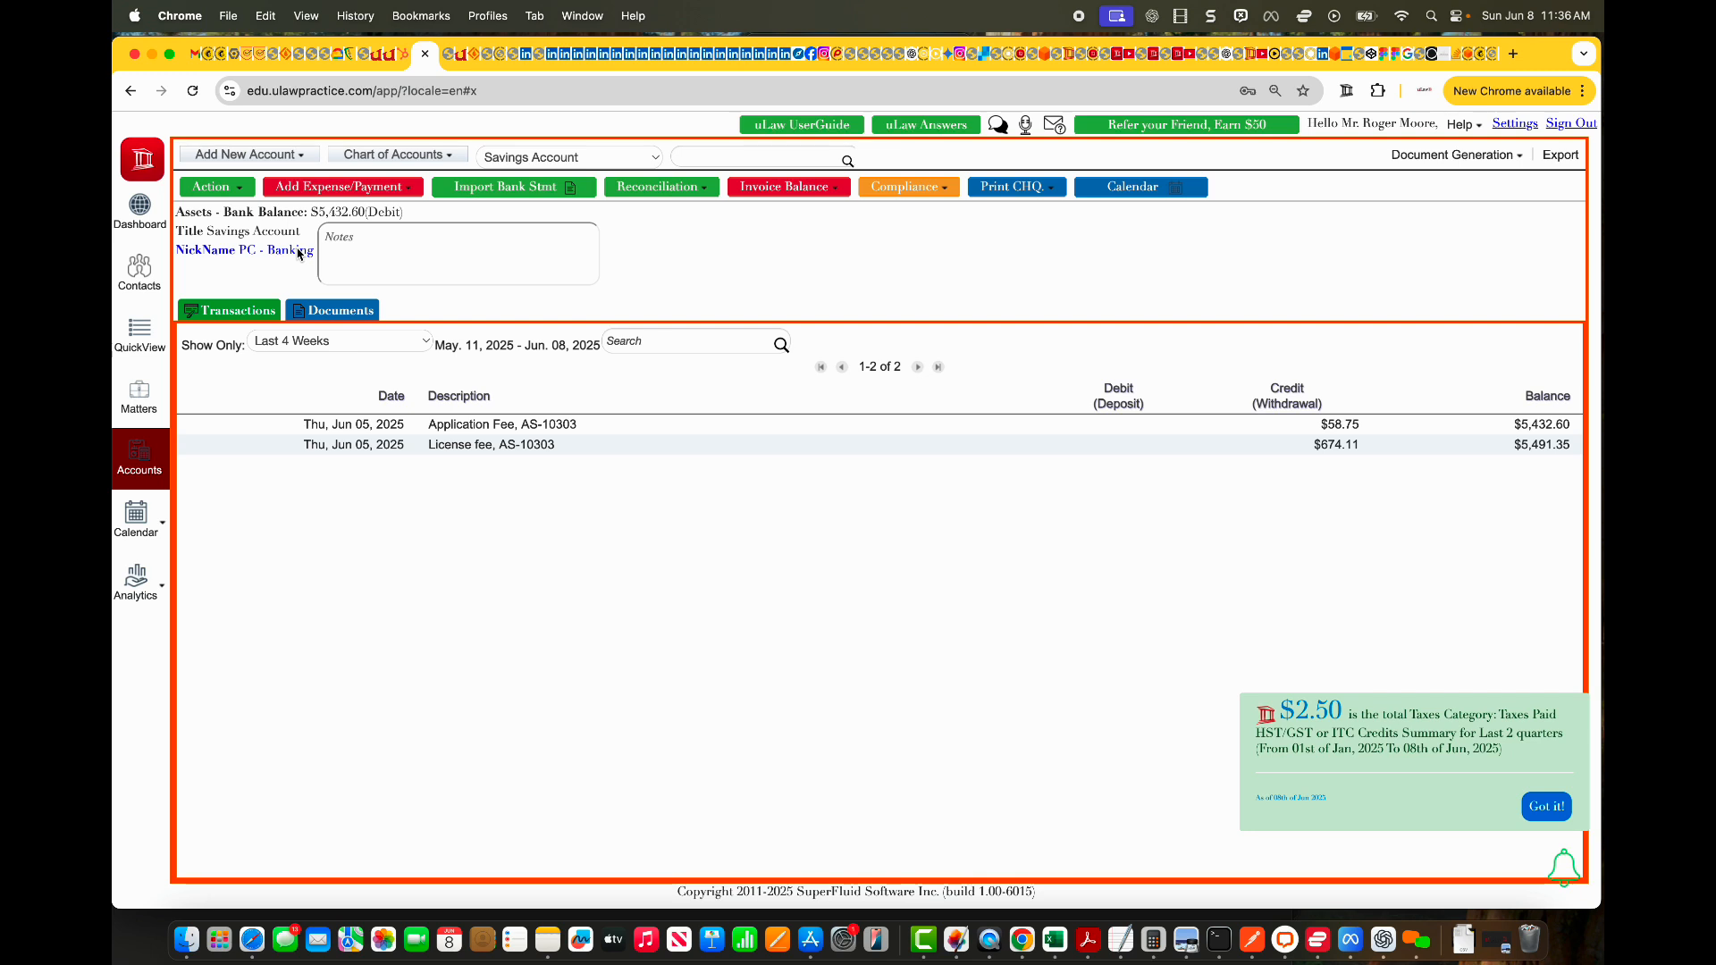
- Upload pcBankExport.csv as a bank statement import for the savings account, using the Other CSV Negative Amount format
left_click(527, 191)
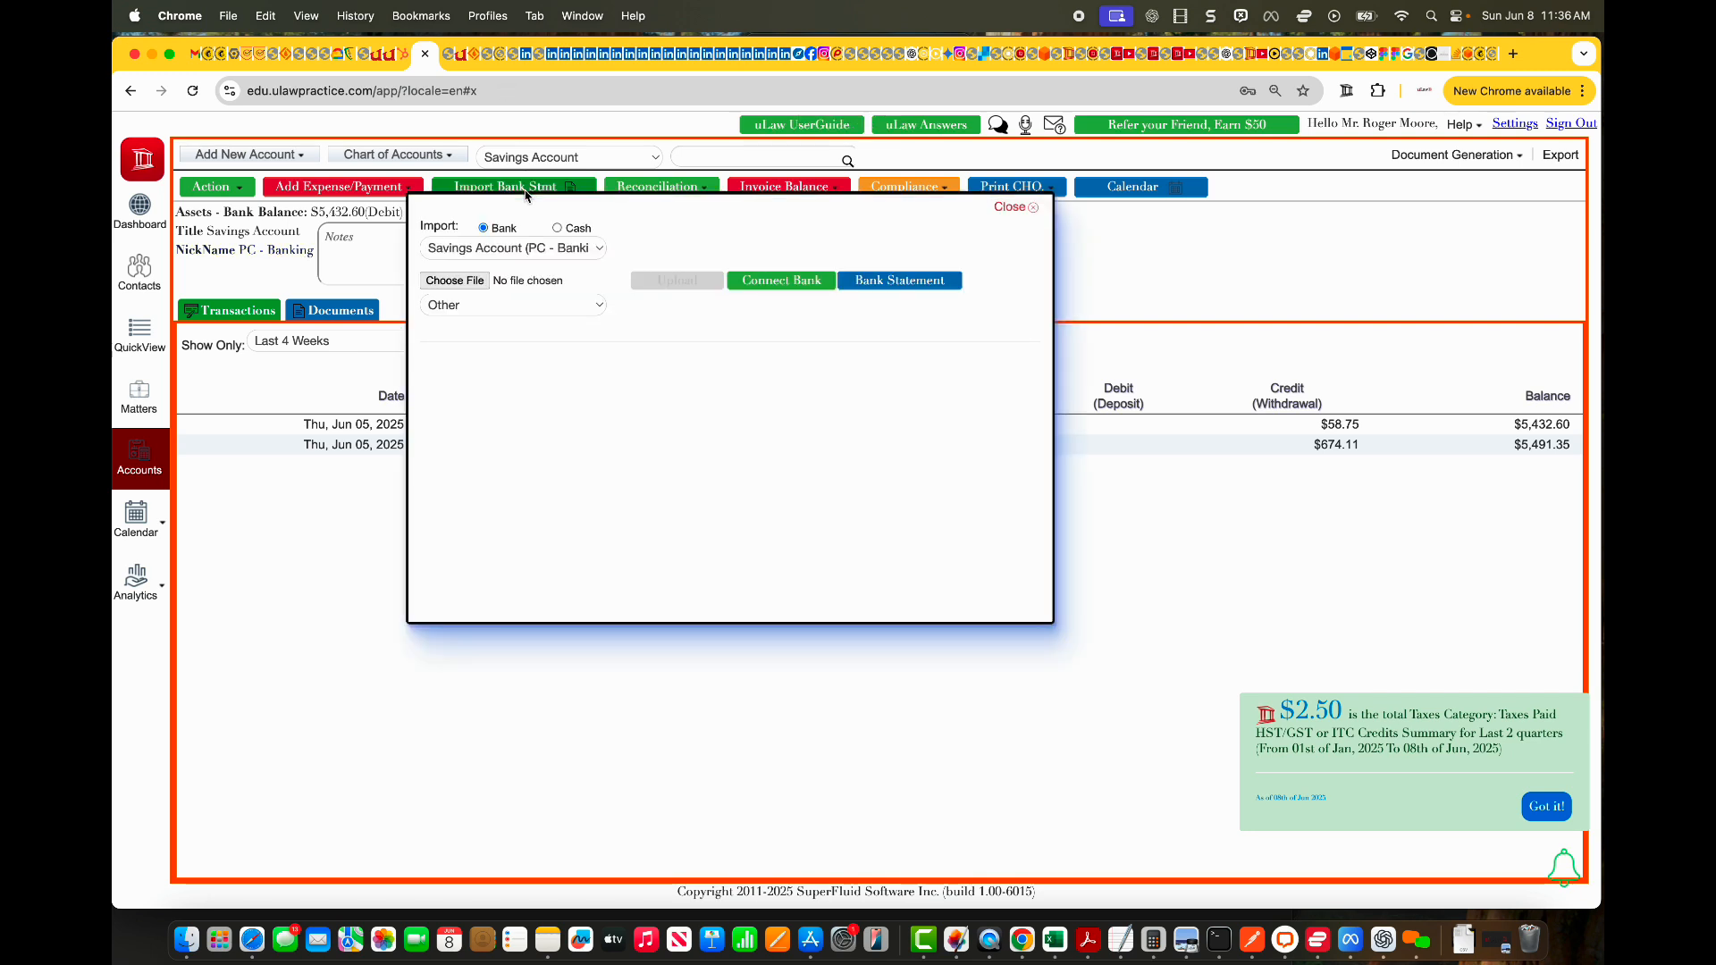
left_click(451, 280)
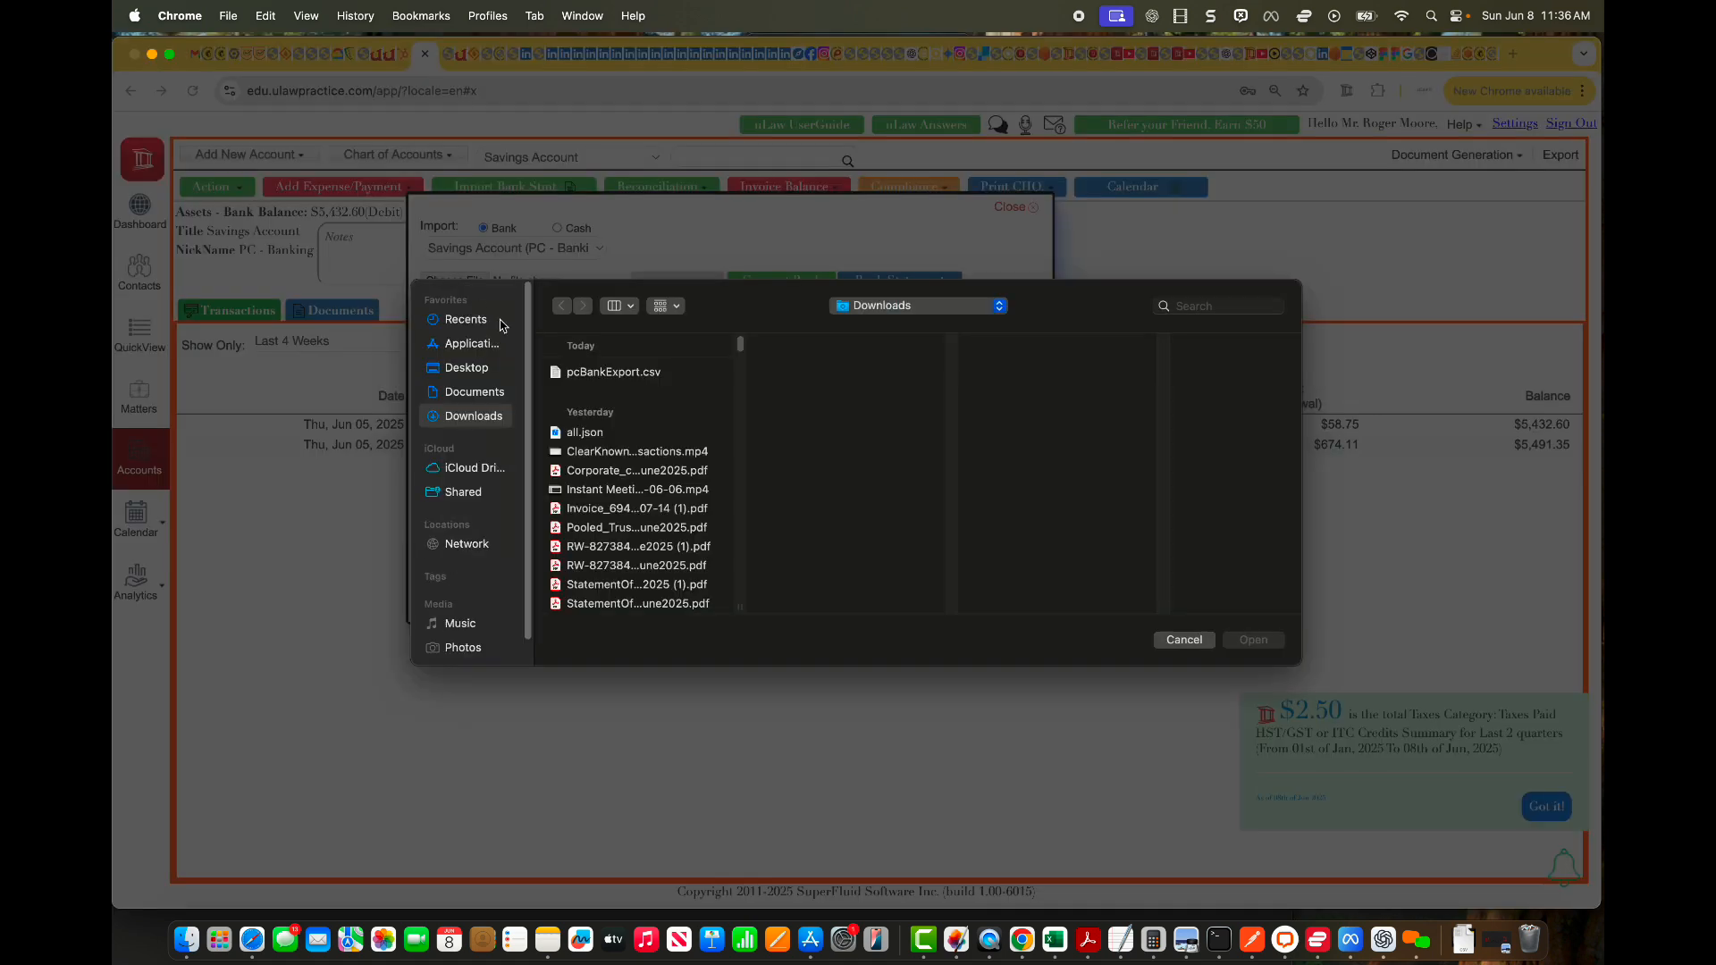
double_click(617, 372)
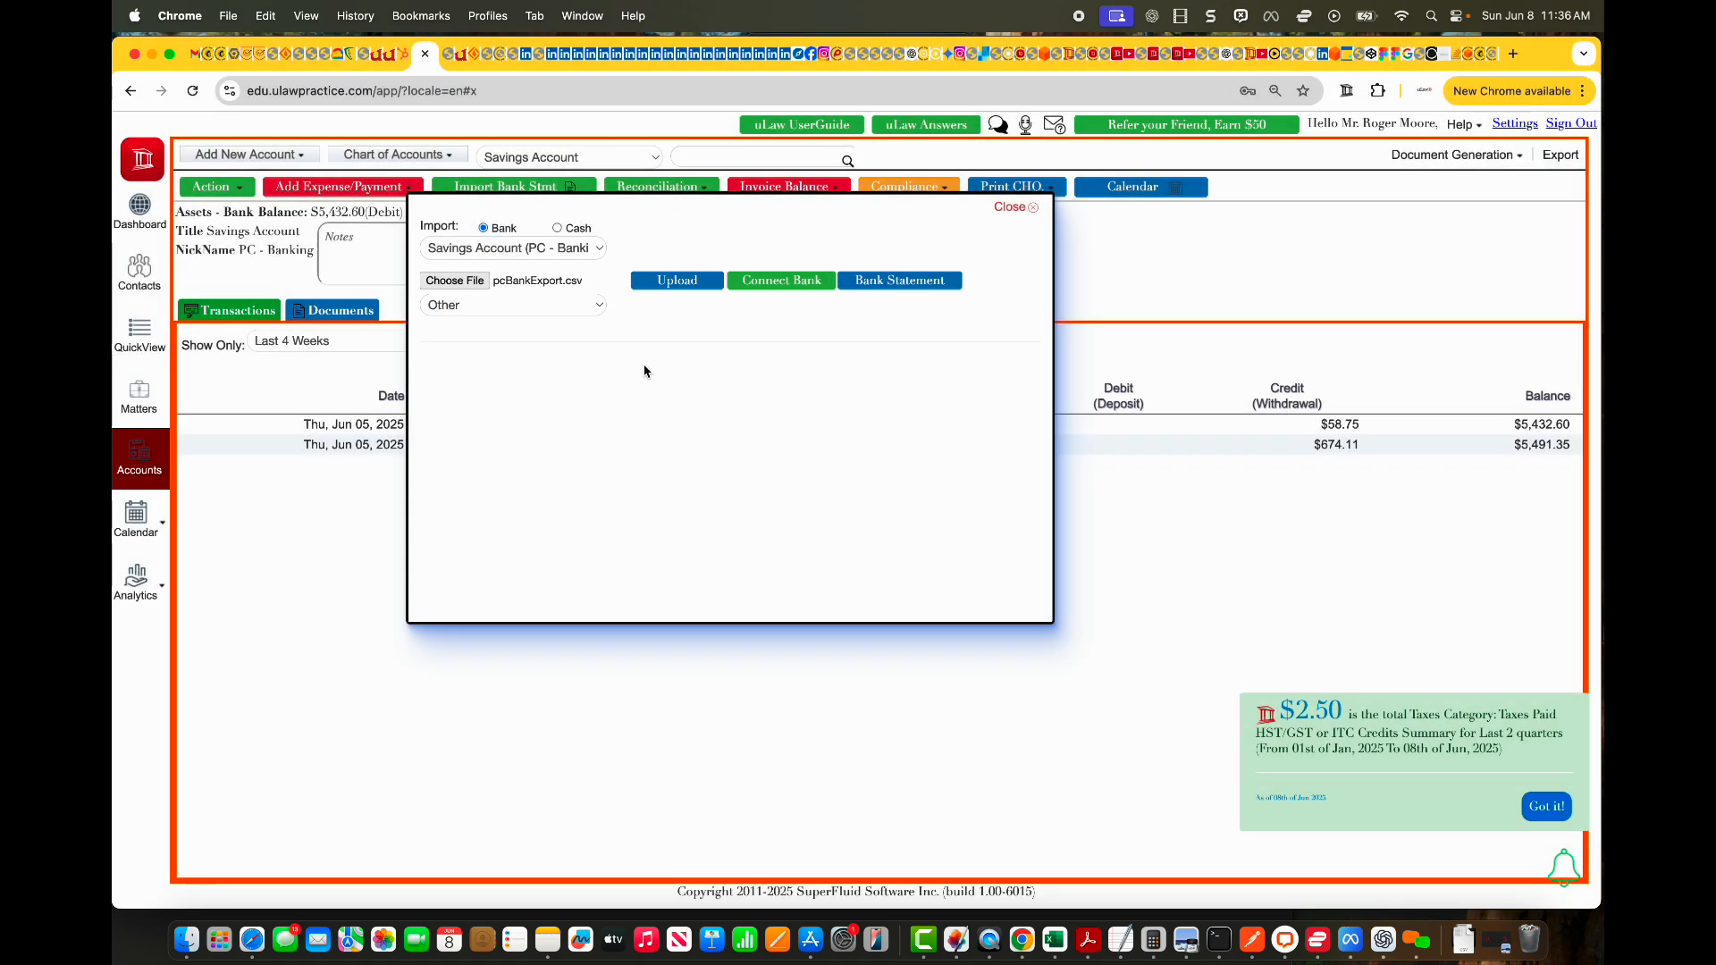
left_click(585, 304)
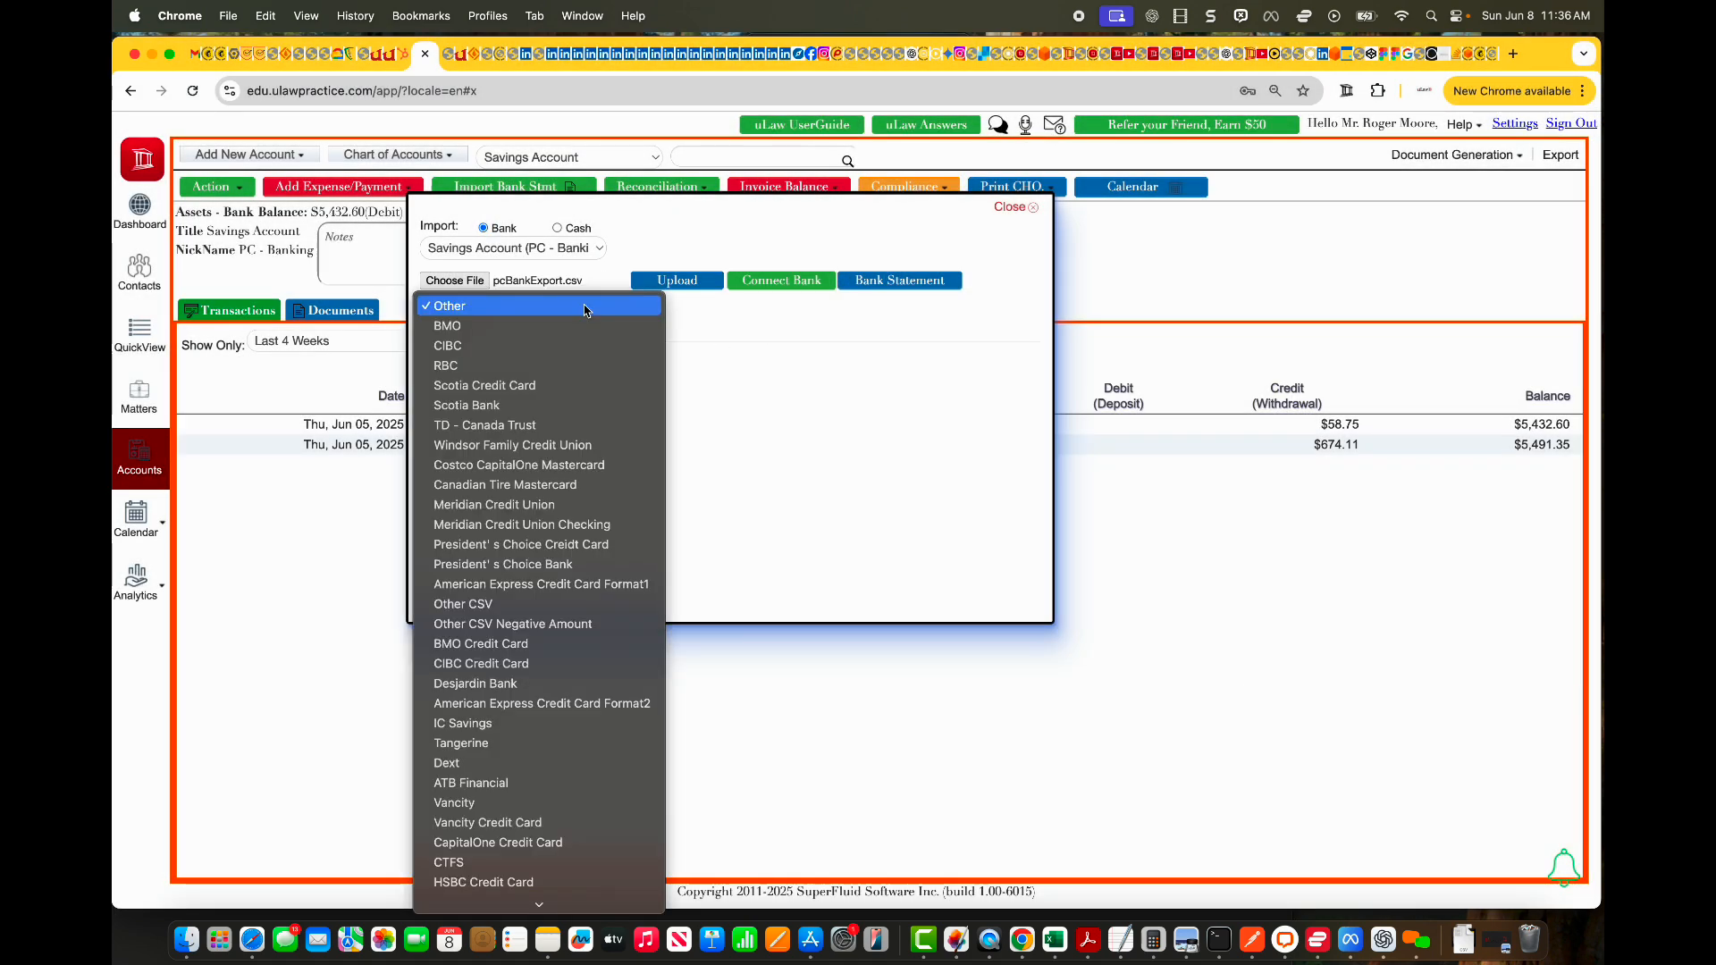
left_click(513, 624)
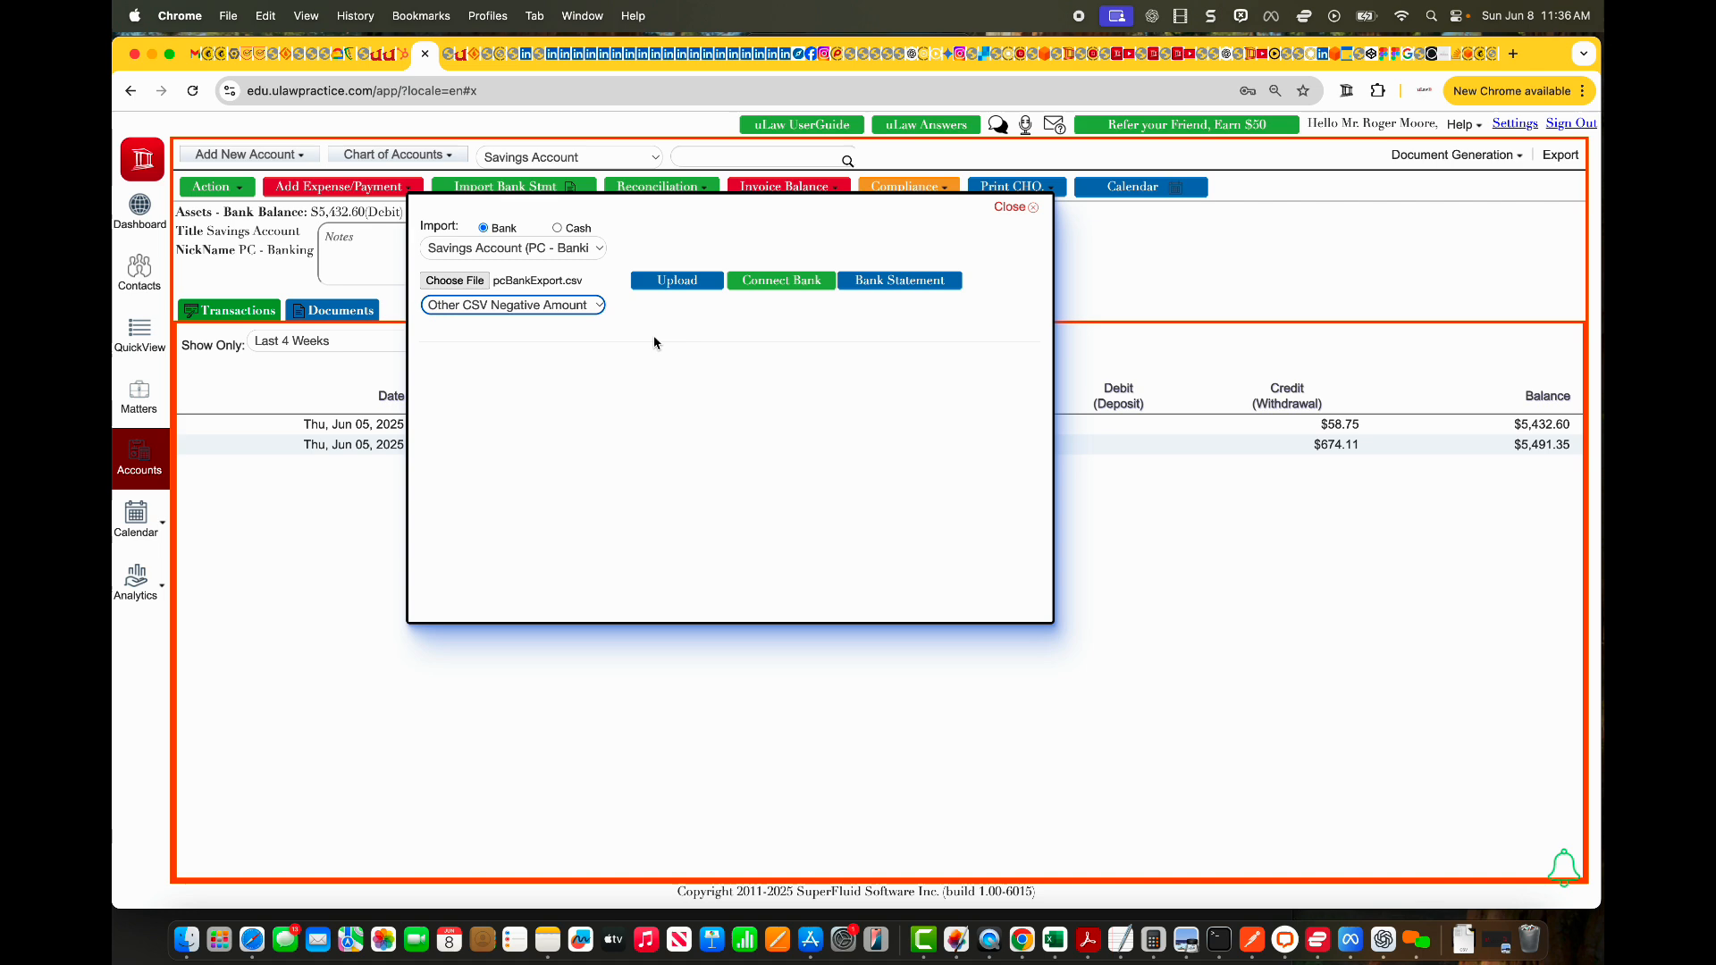
left_click(690, 282)
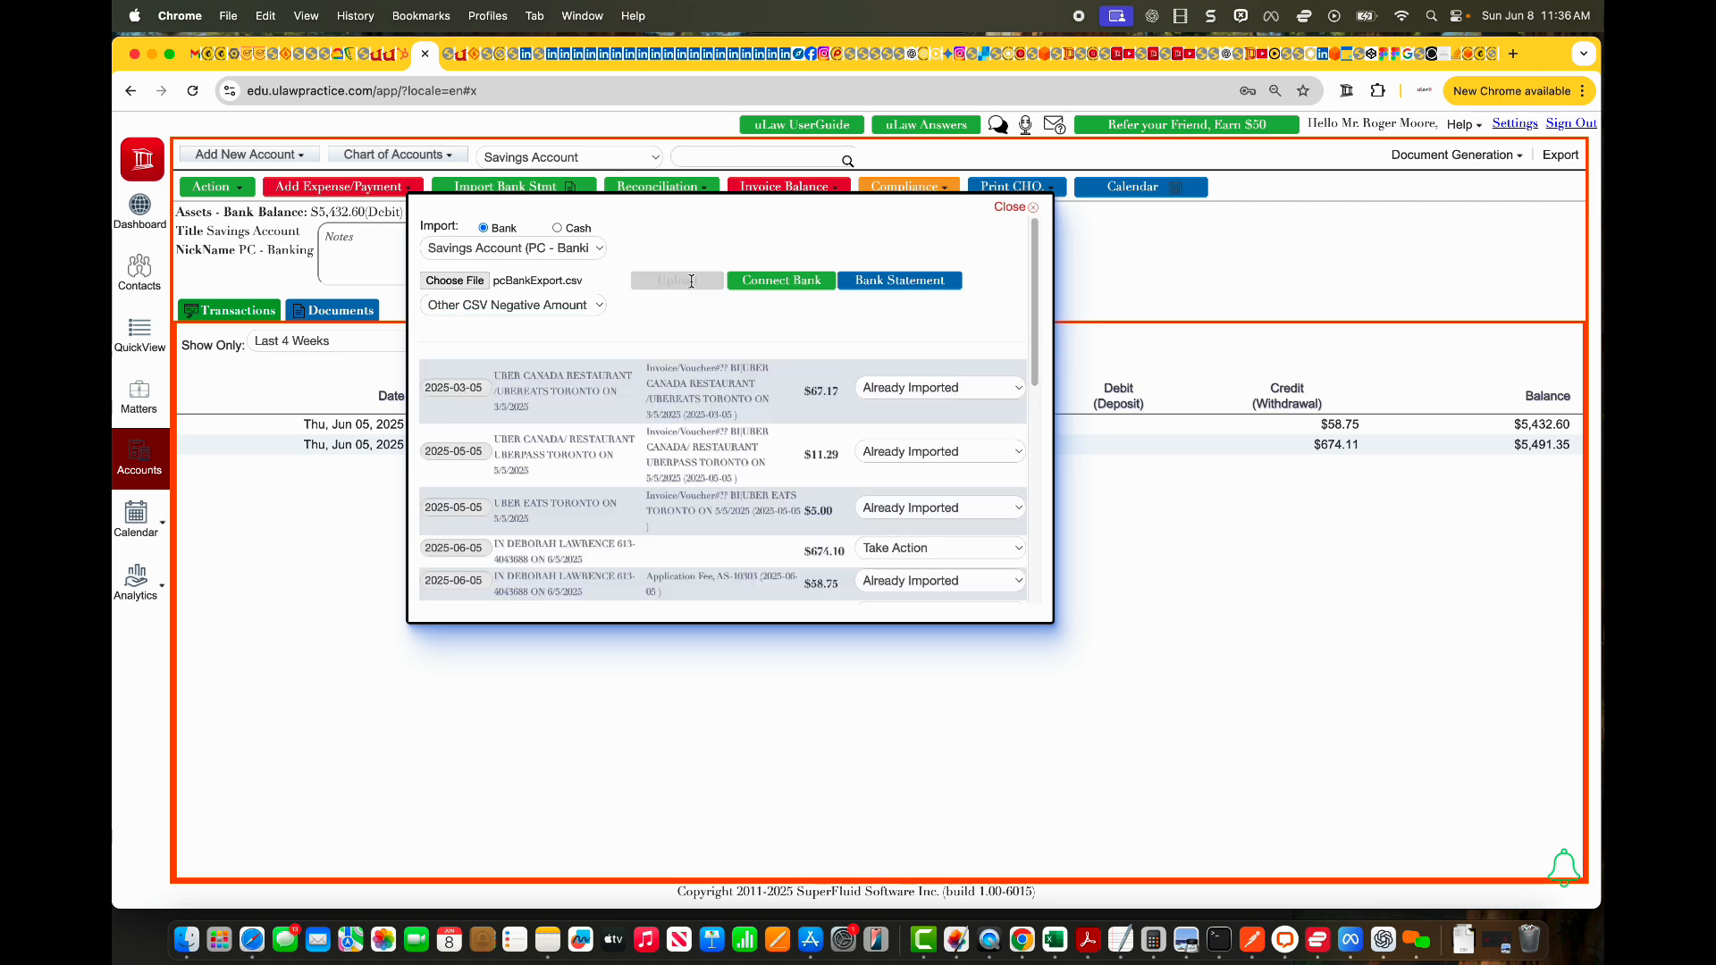
- Record the 2025-05-29 Uber Canada Restaurant transaction as an office expense under Meals and submit it
scroll(693, 475, "down", 5)
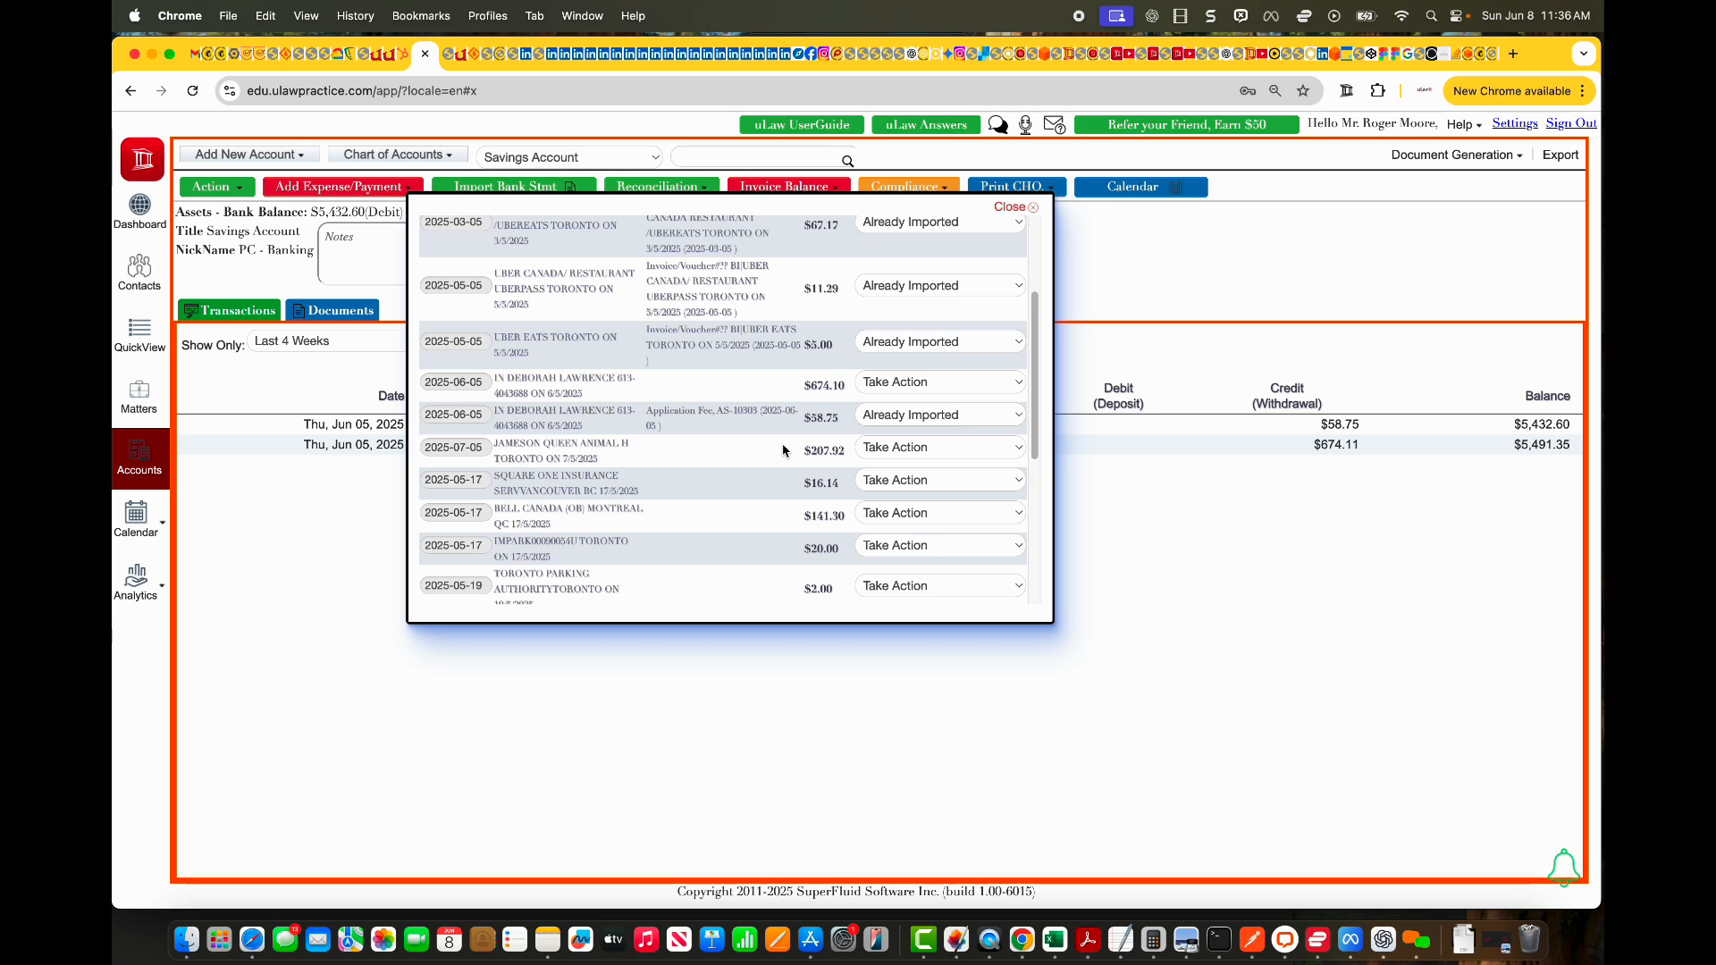
scroll(877, 419, "down", 5)
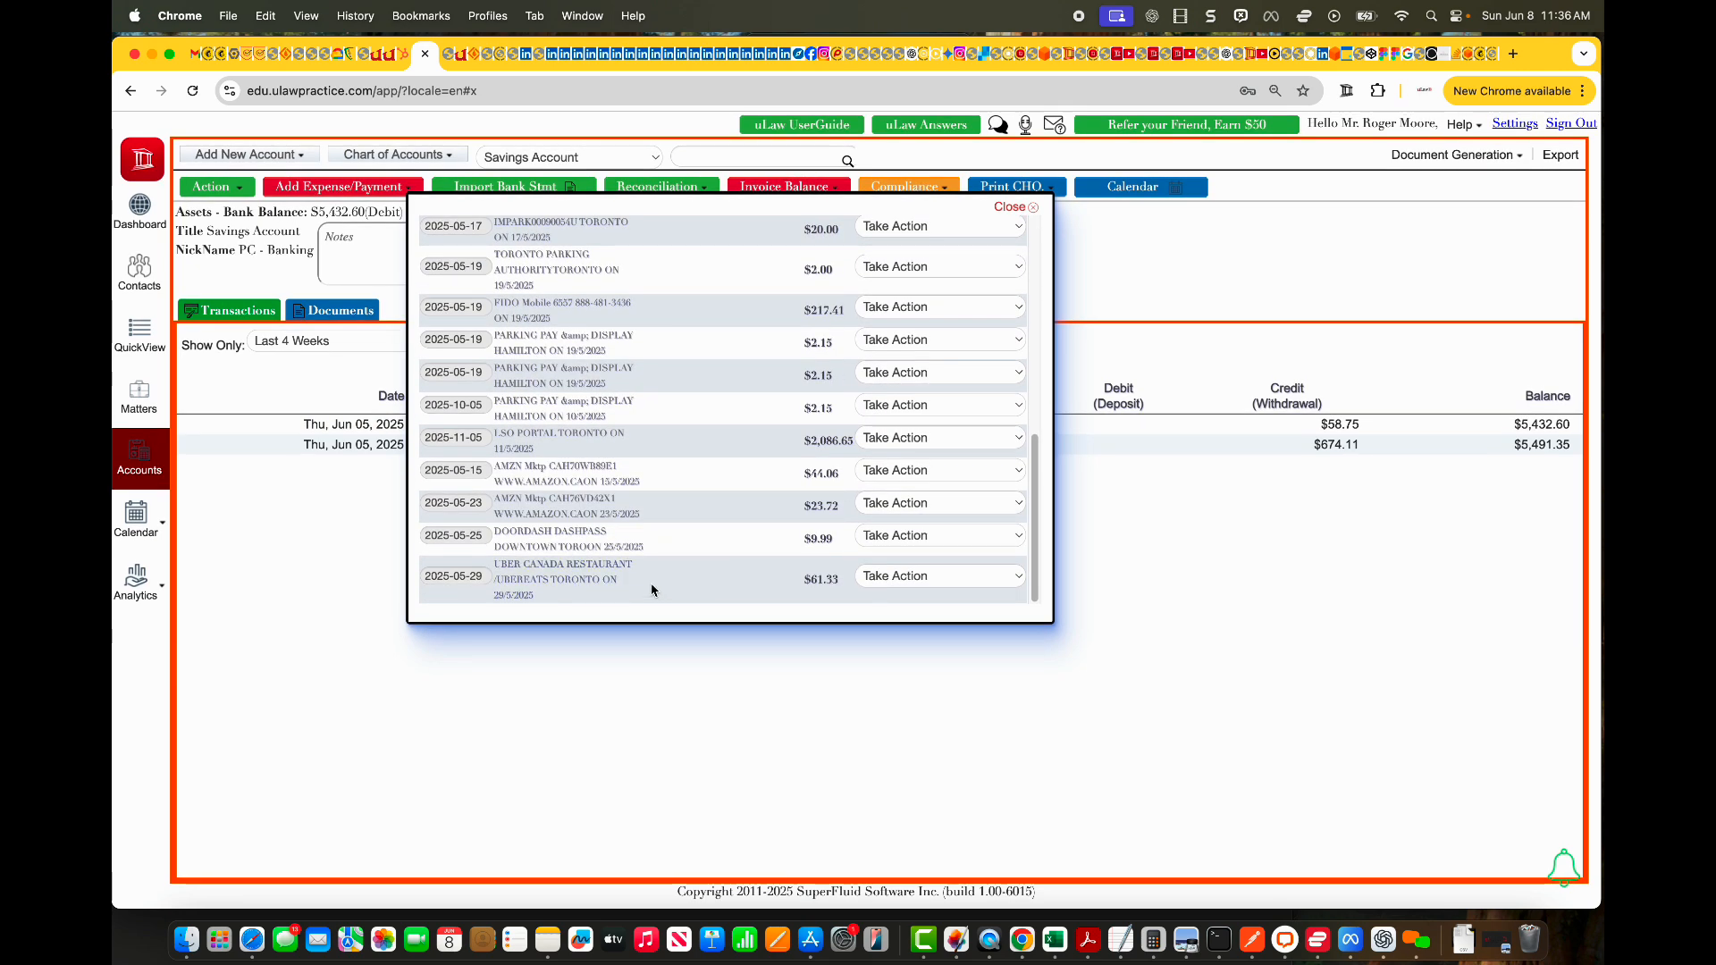
left_click(905, 577)
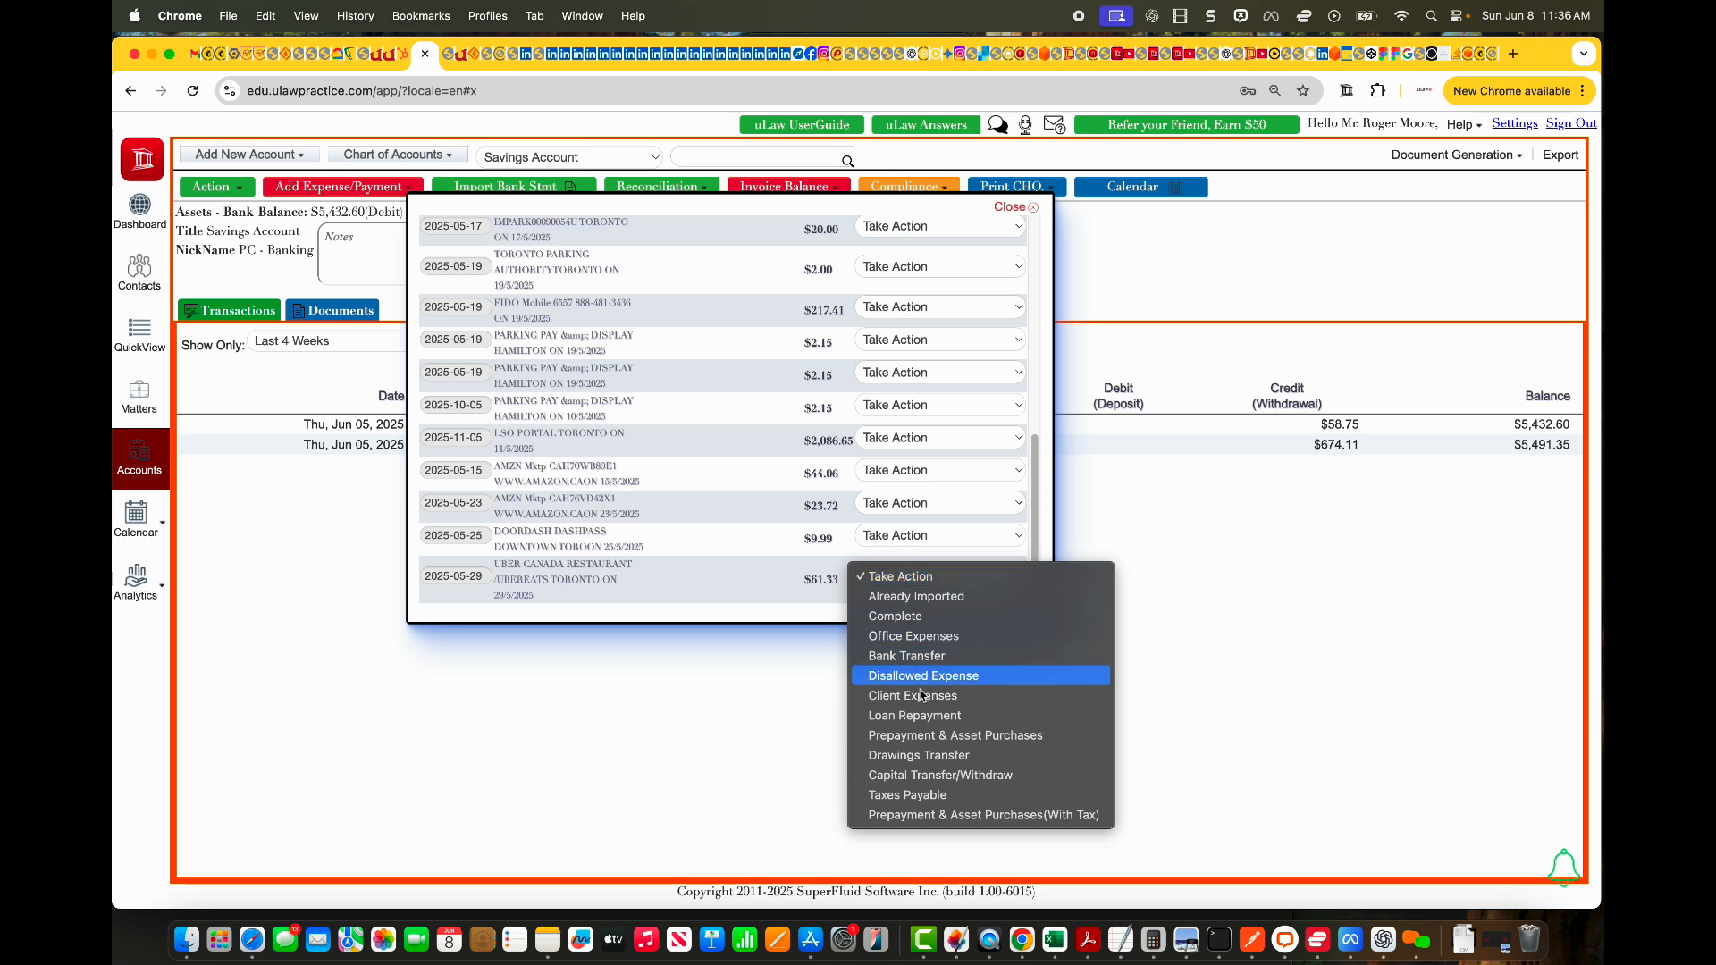
left_click(936, 637)
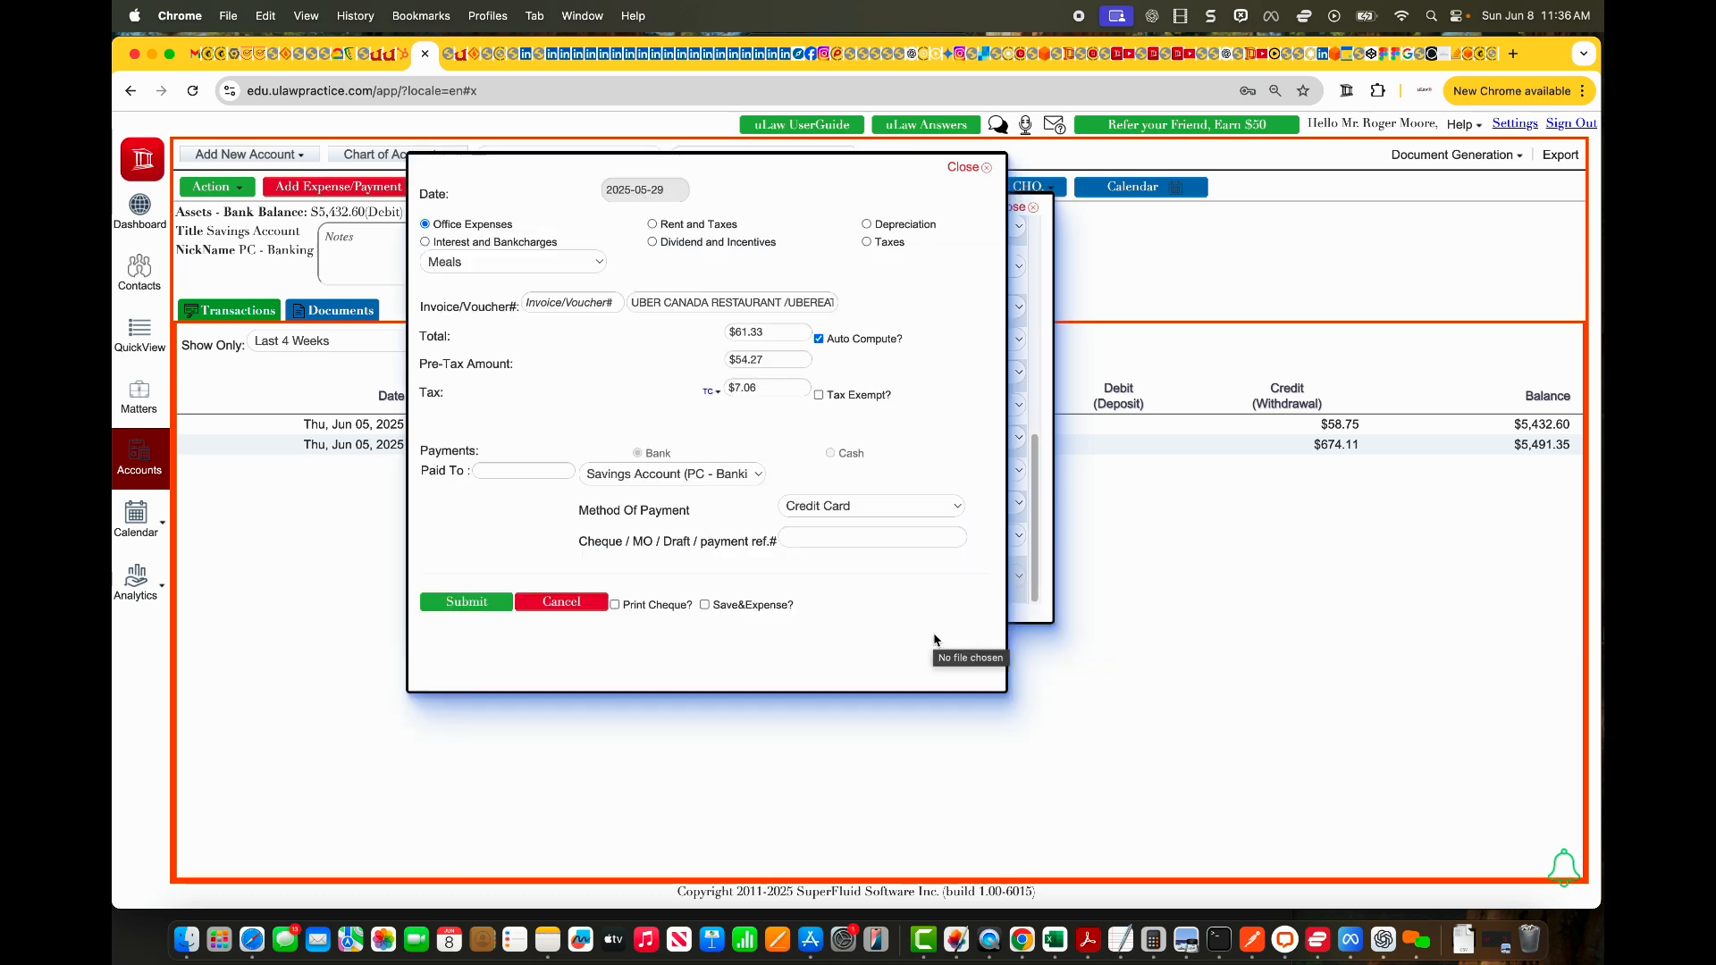
left_click(464, 265)
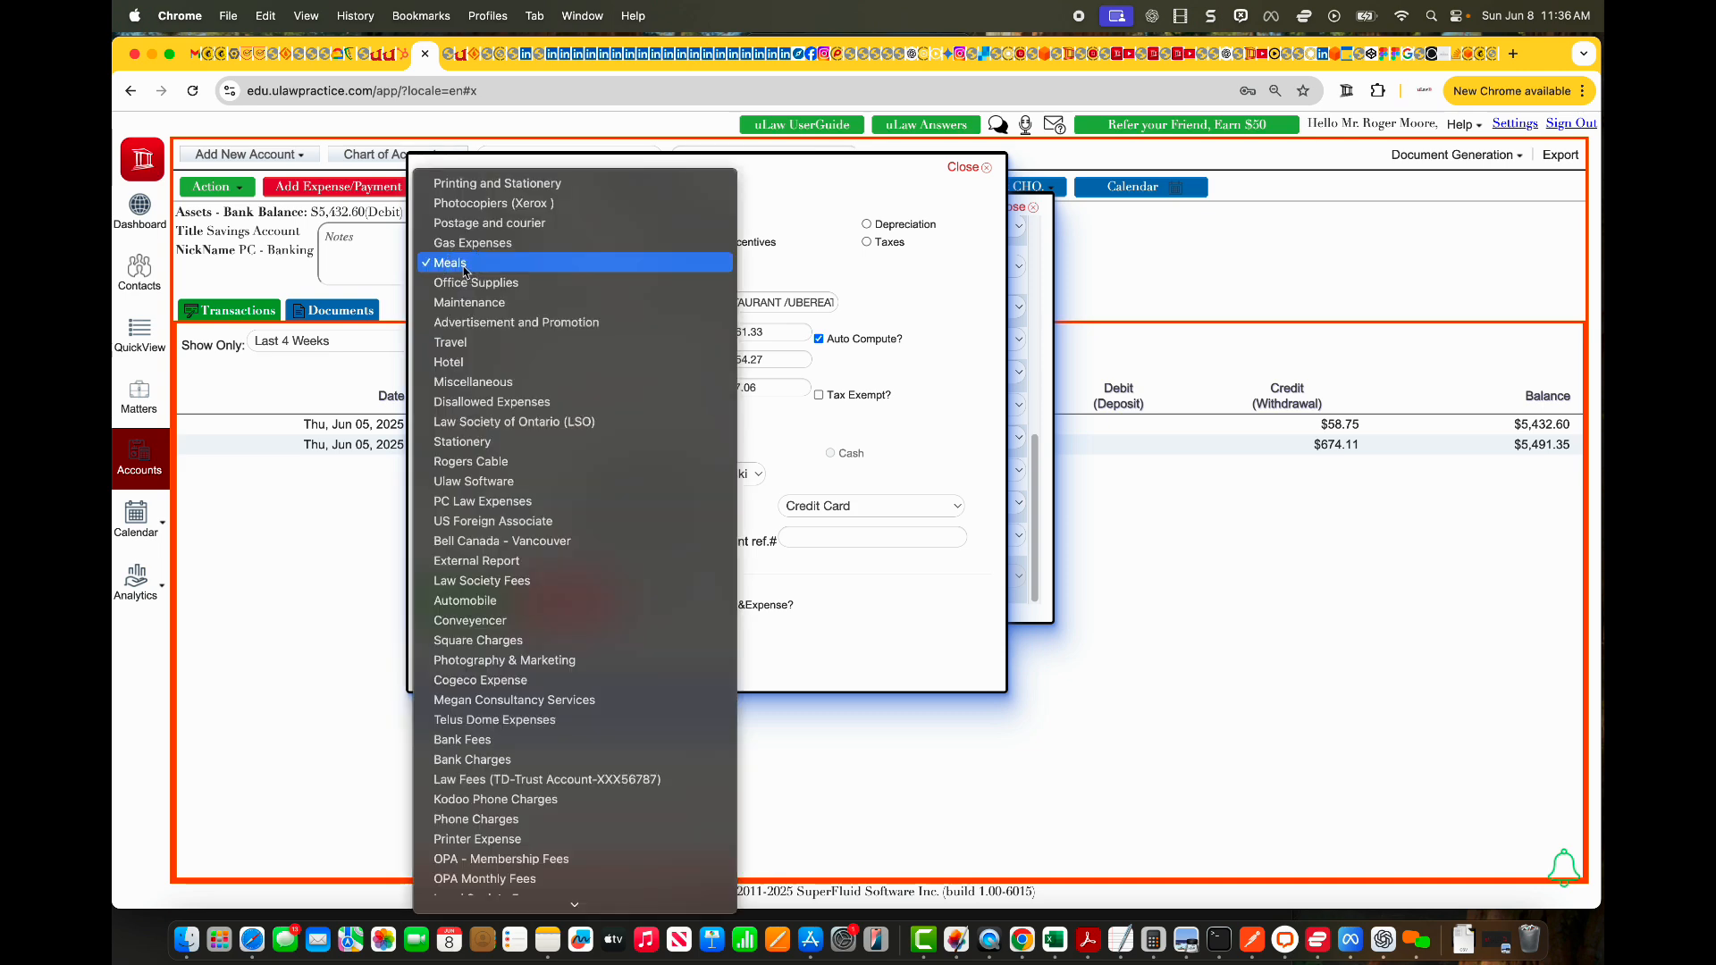
left_click(460, 265)
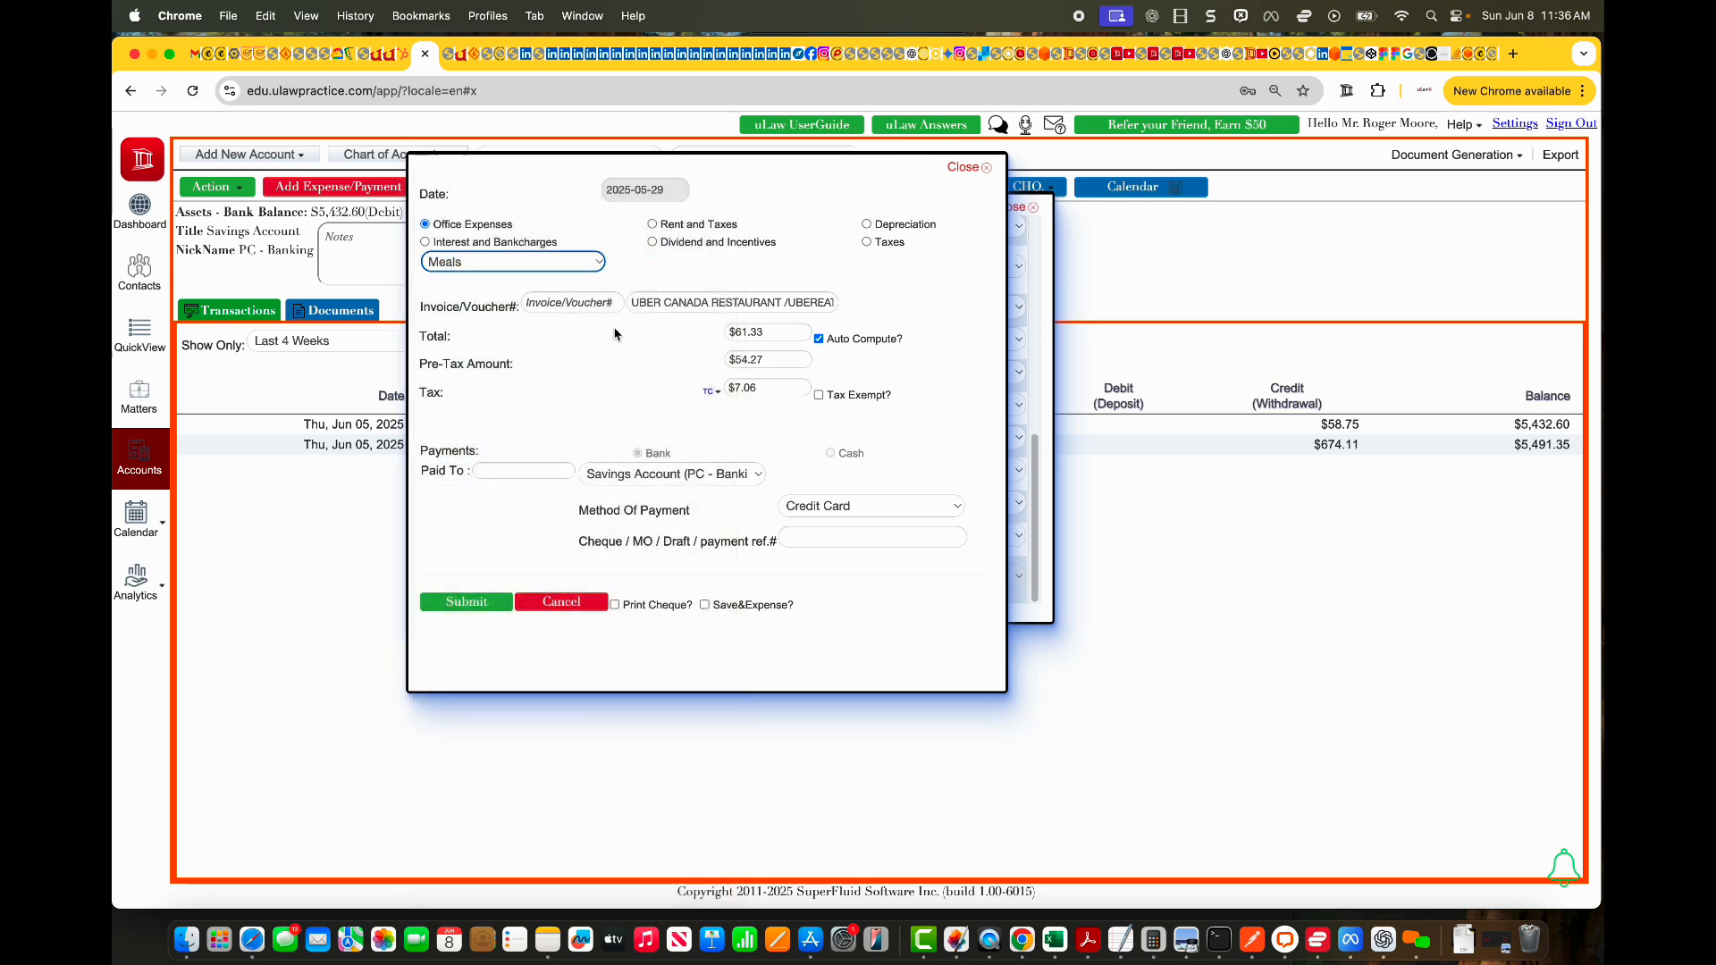
left_click(471, 604)
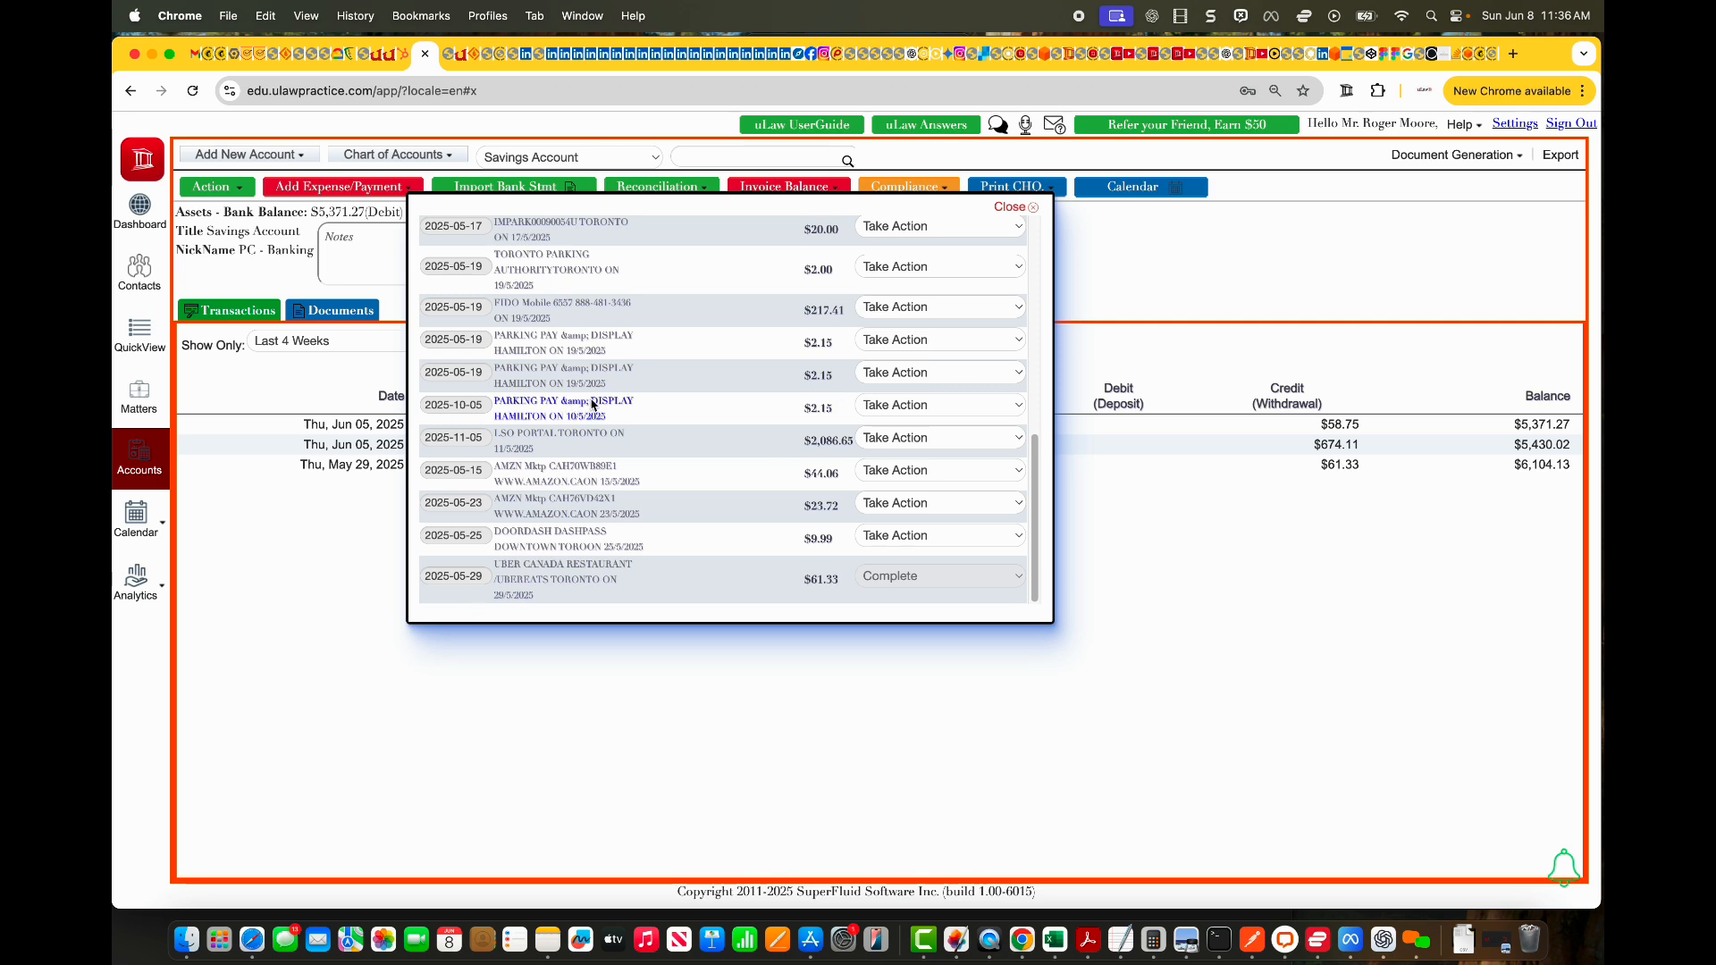
- Record the 2025-05-19 Fido Mobile transaction as an office expense, accepting the suggested Other Utilities category under Rent and Taxes
left_click(896, 312)
left_click(907, 367)
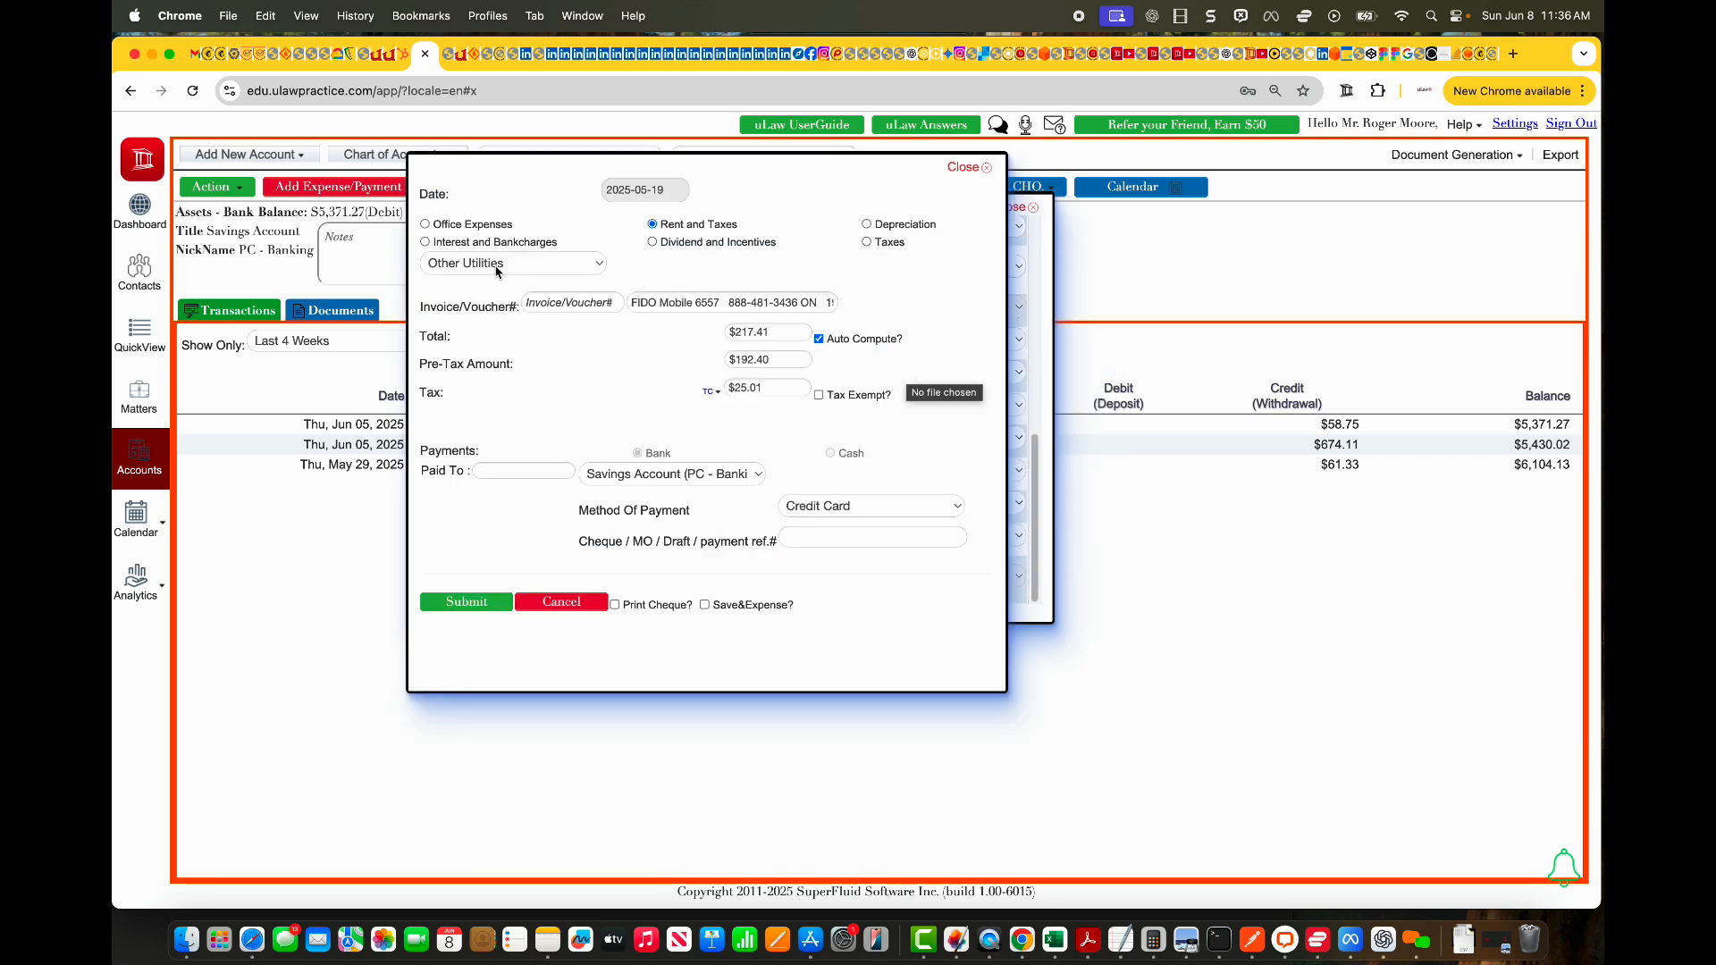
left_click(483, 603)
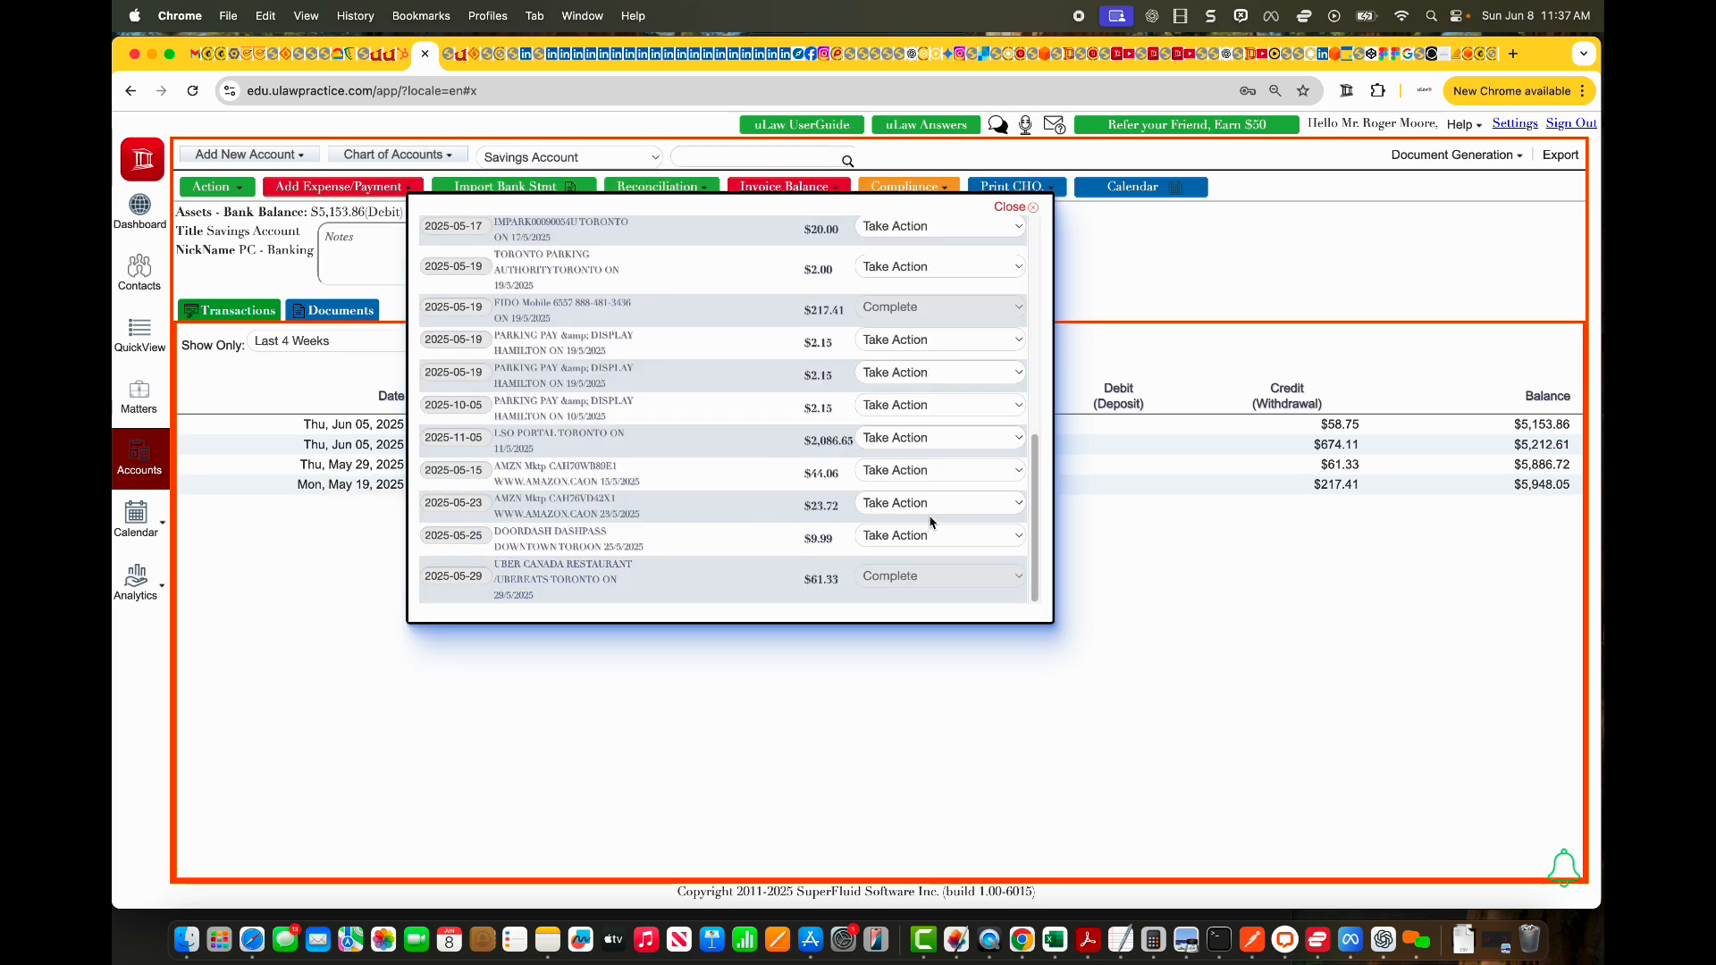
- Record the LSO Portal transaction as an office expense under Law Society of Ontario (LSO) and submit it
left_click(916, 444)
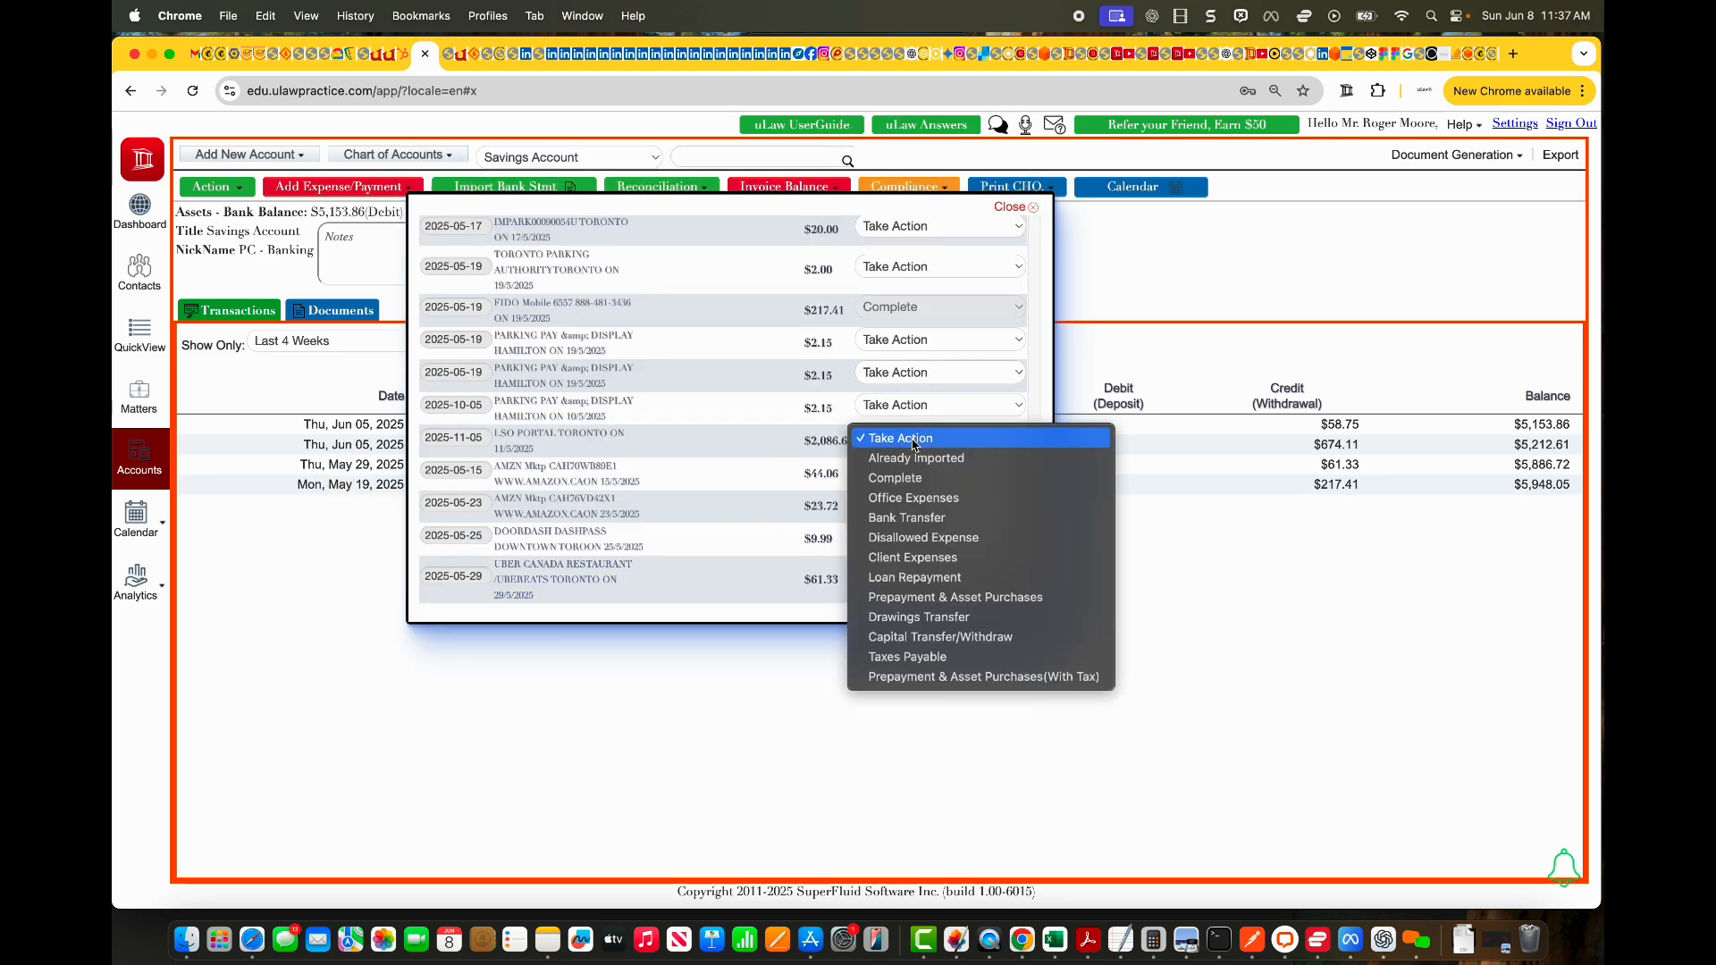
left_click(911, 498)
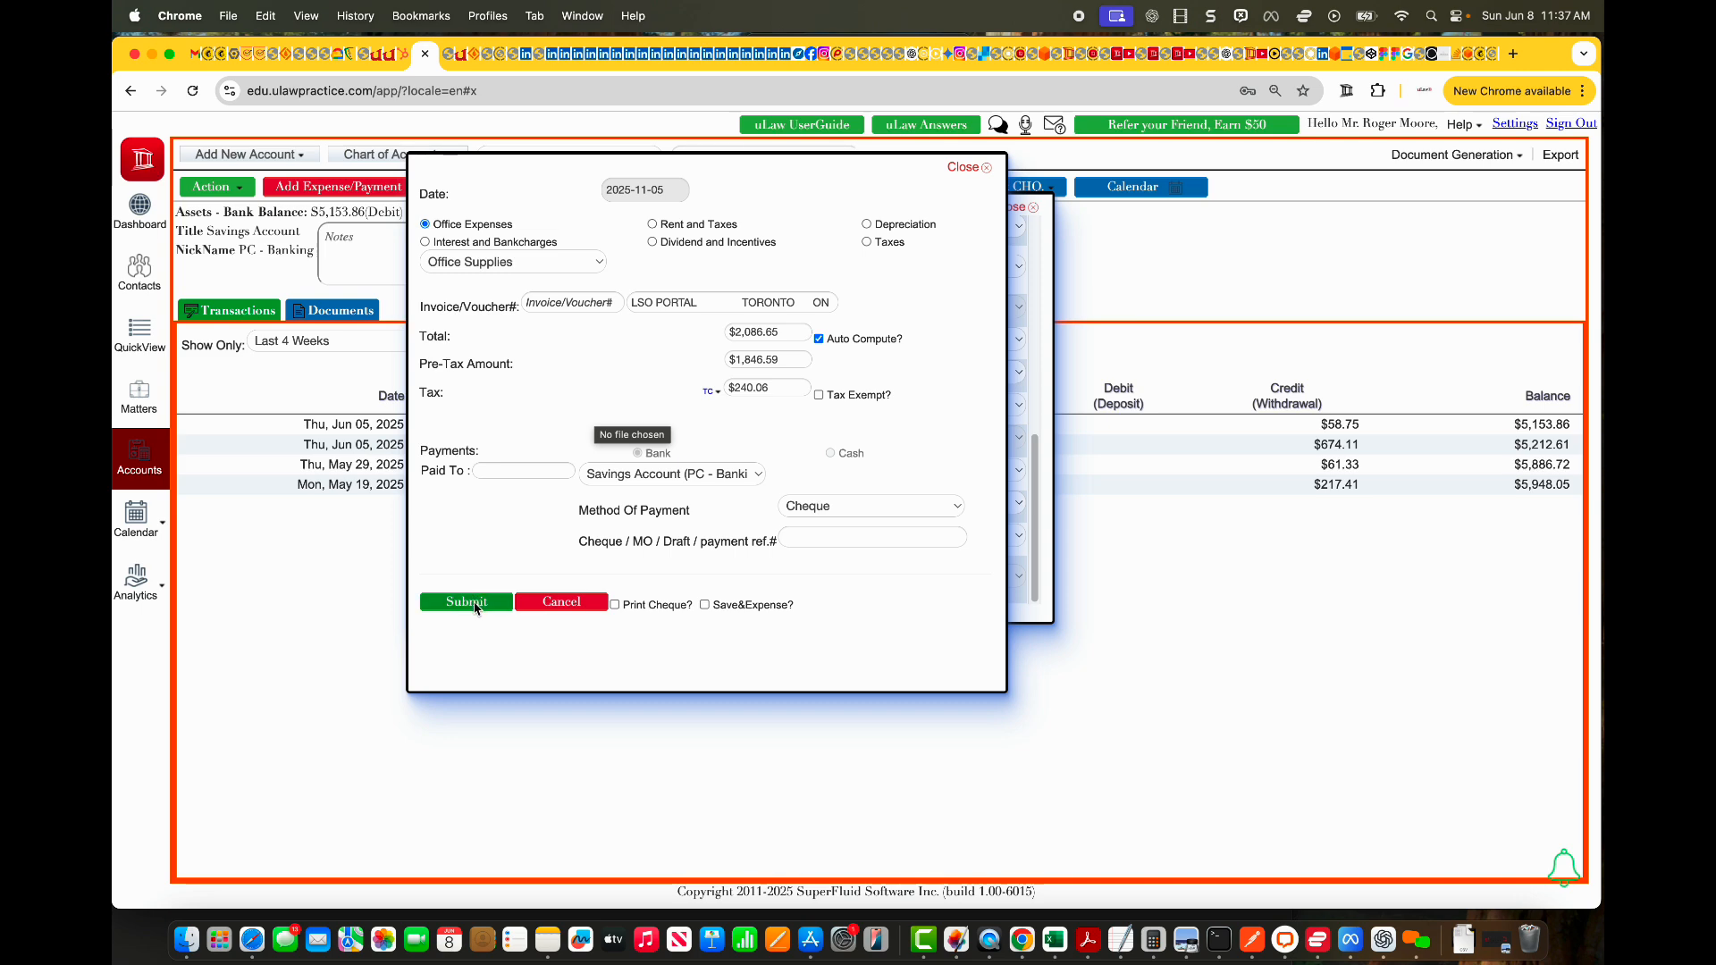
left_click(521, 267)
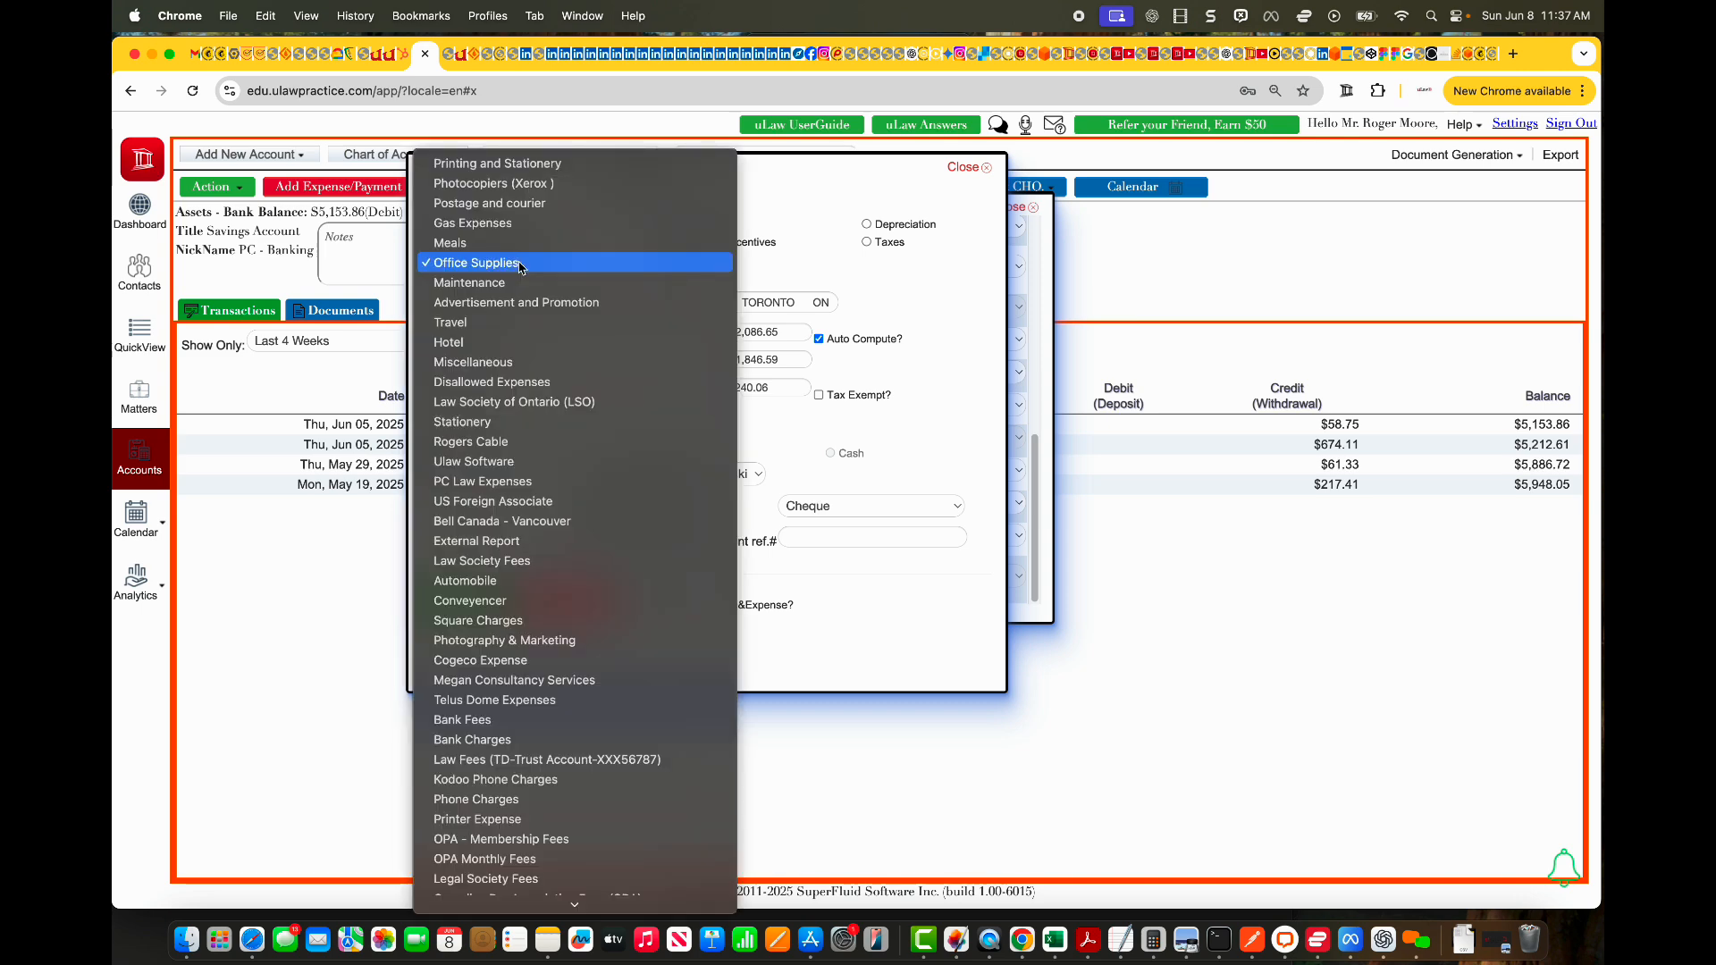
left_click(518, 402)
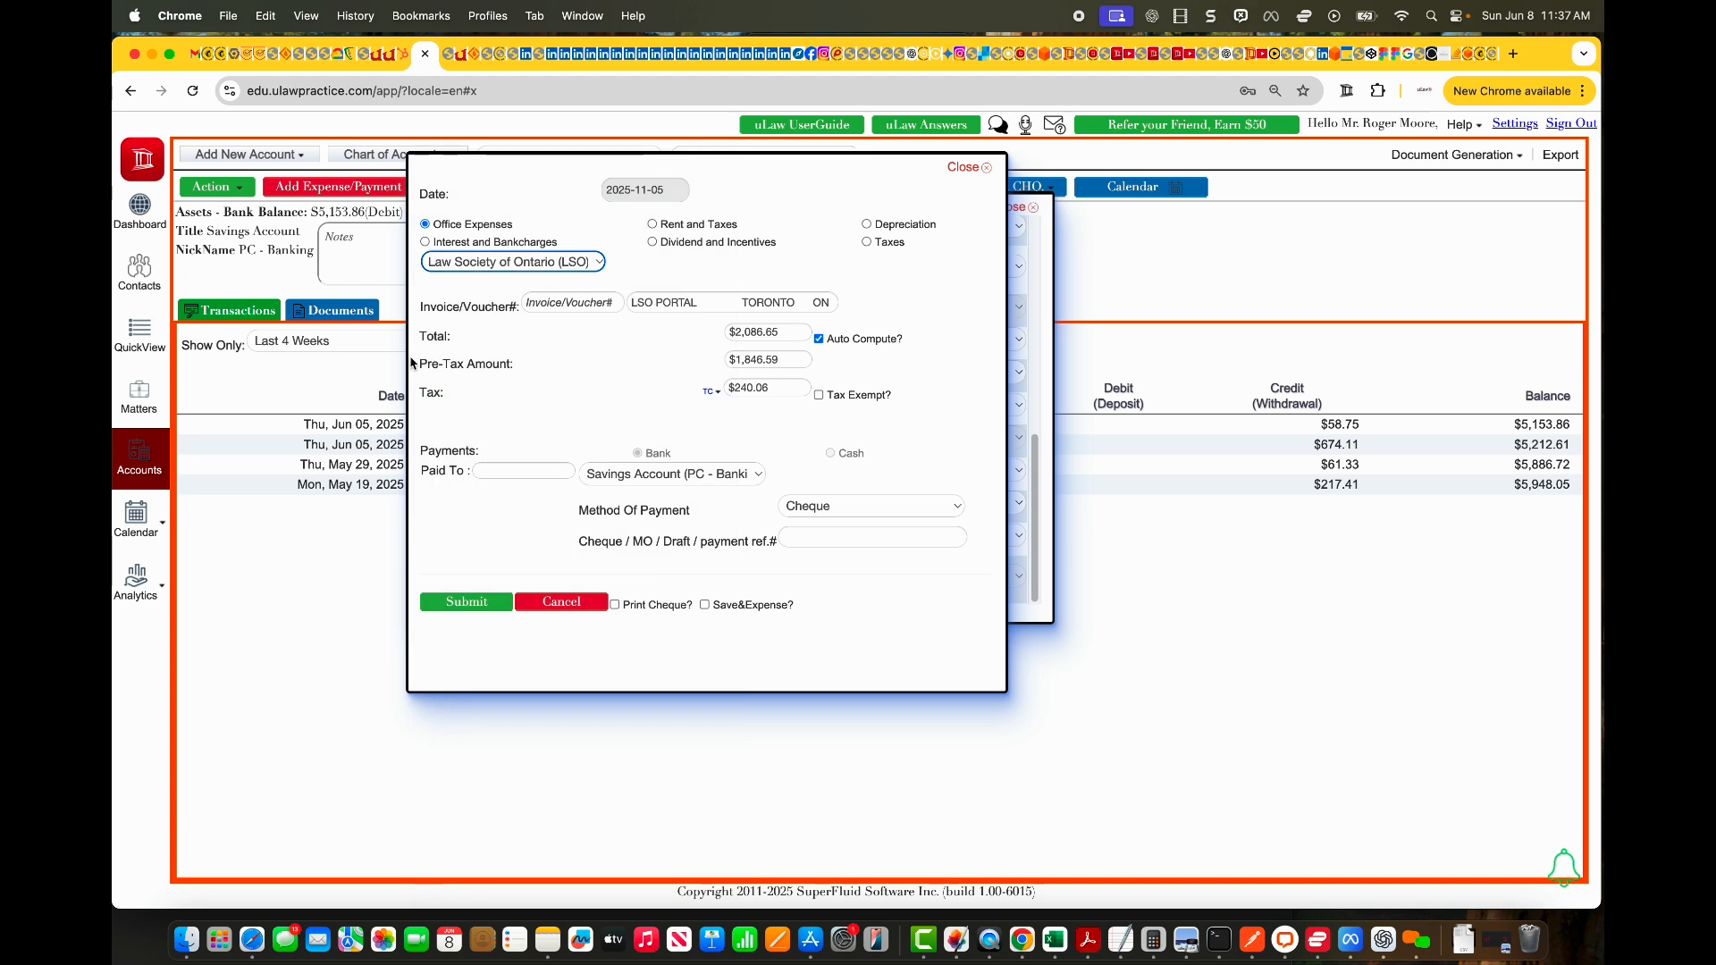
left_click(479, 600)
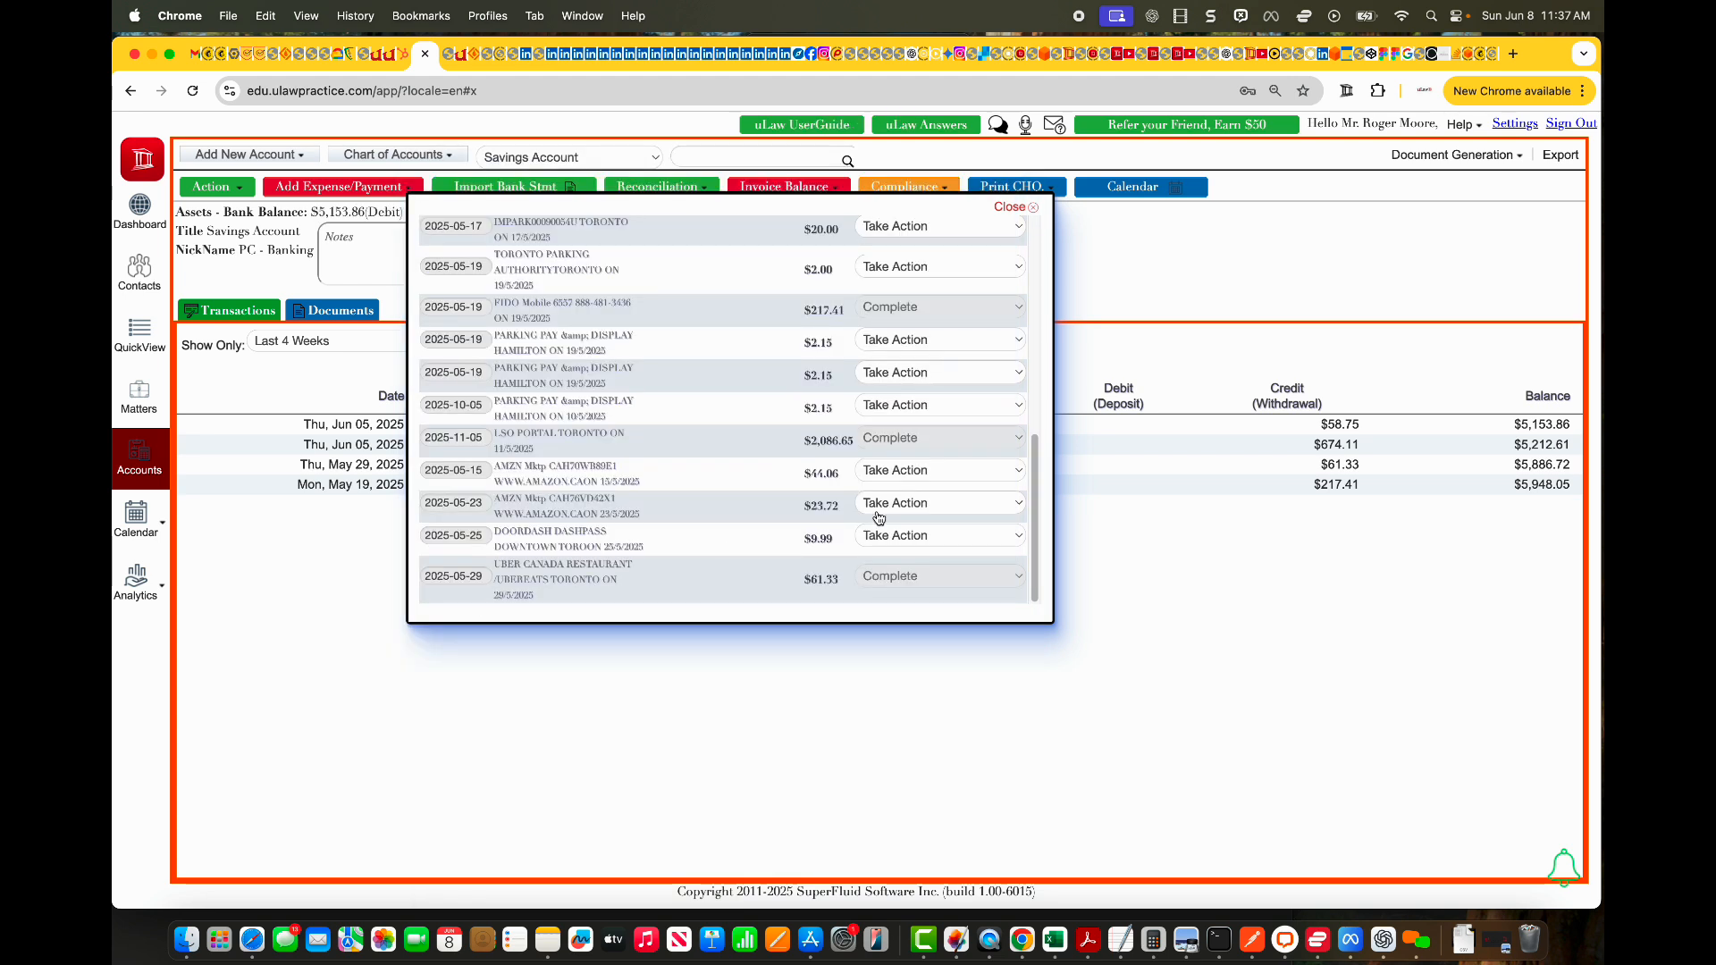
- Record the 2025-10-05 Parking Pay & Display transaction as an office expense under Travel and submit it
left_click(930, 409)
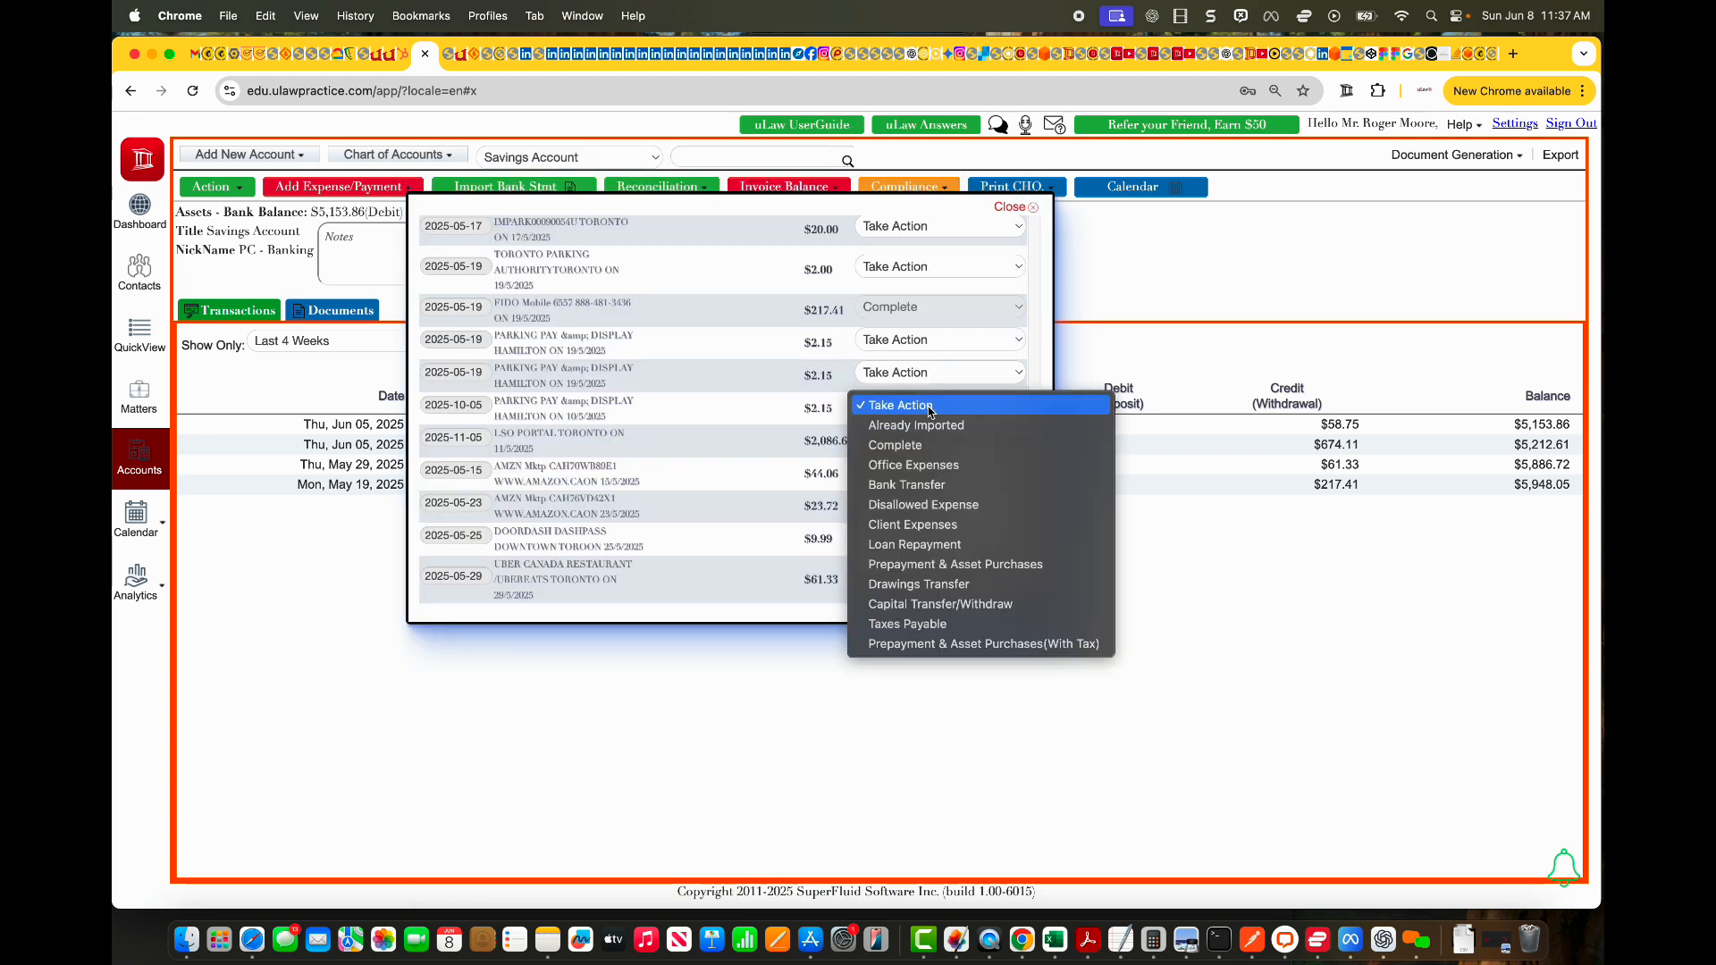
left_click(950, 473)
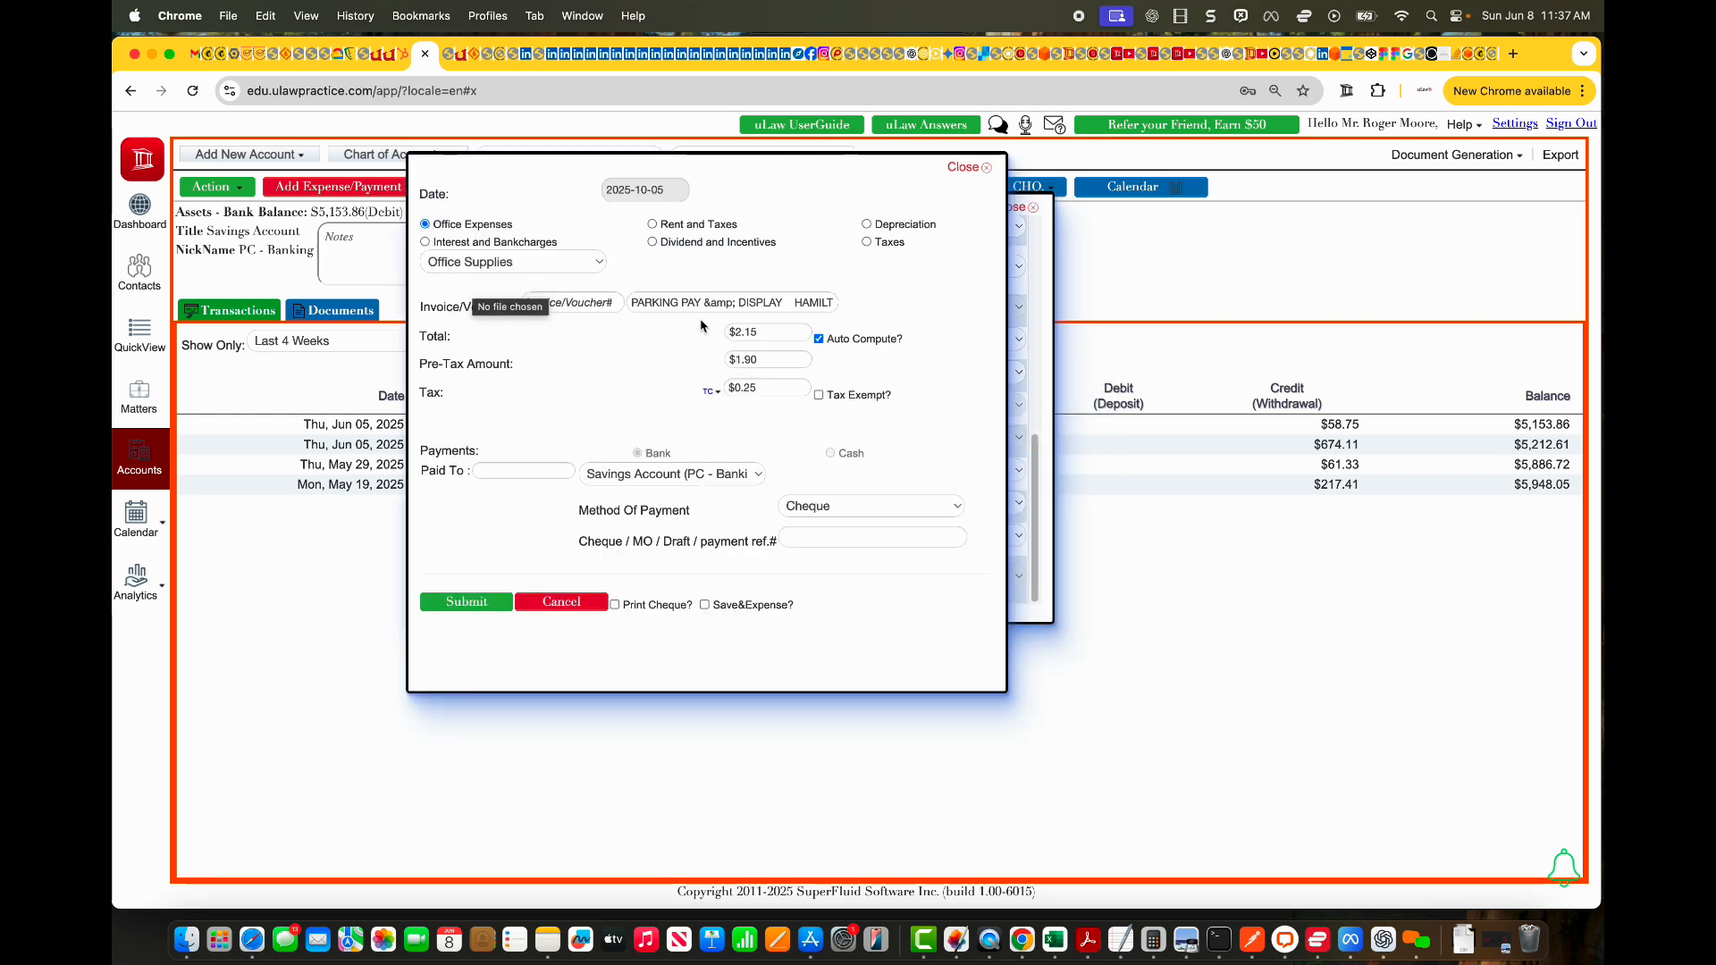
left_click(539, 270)
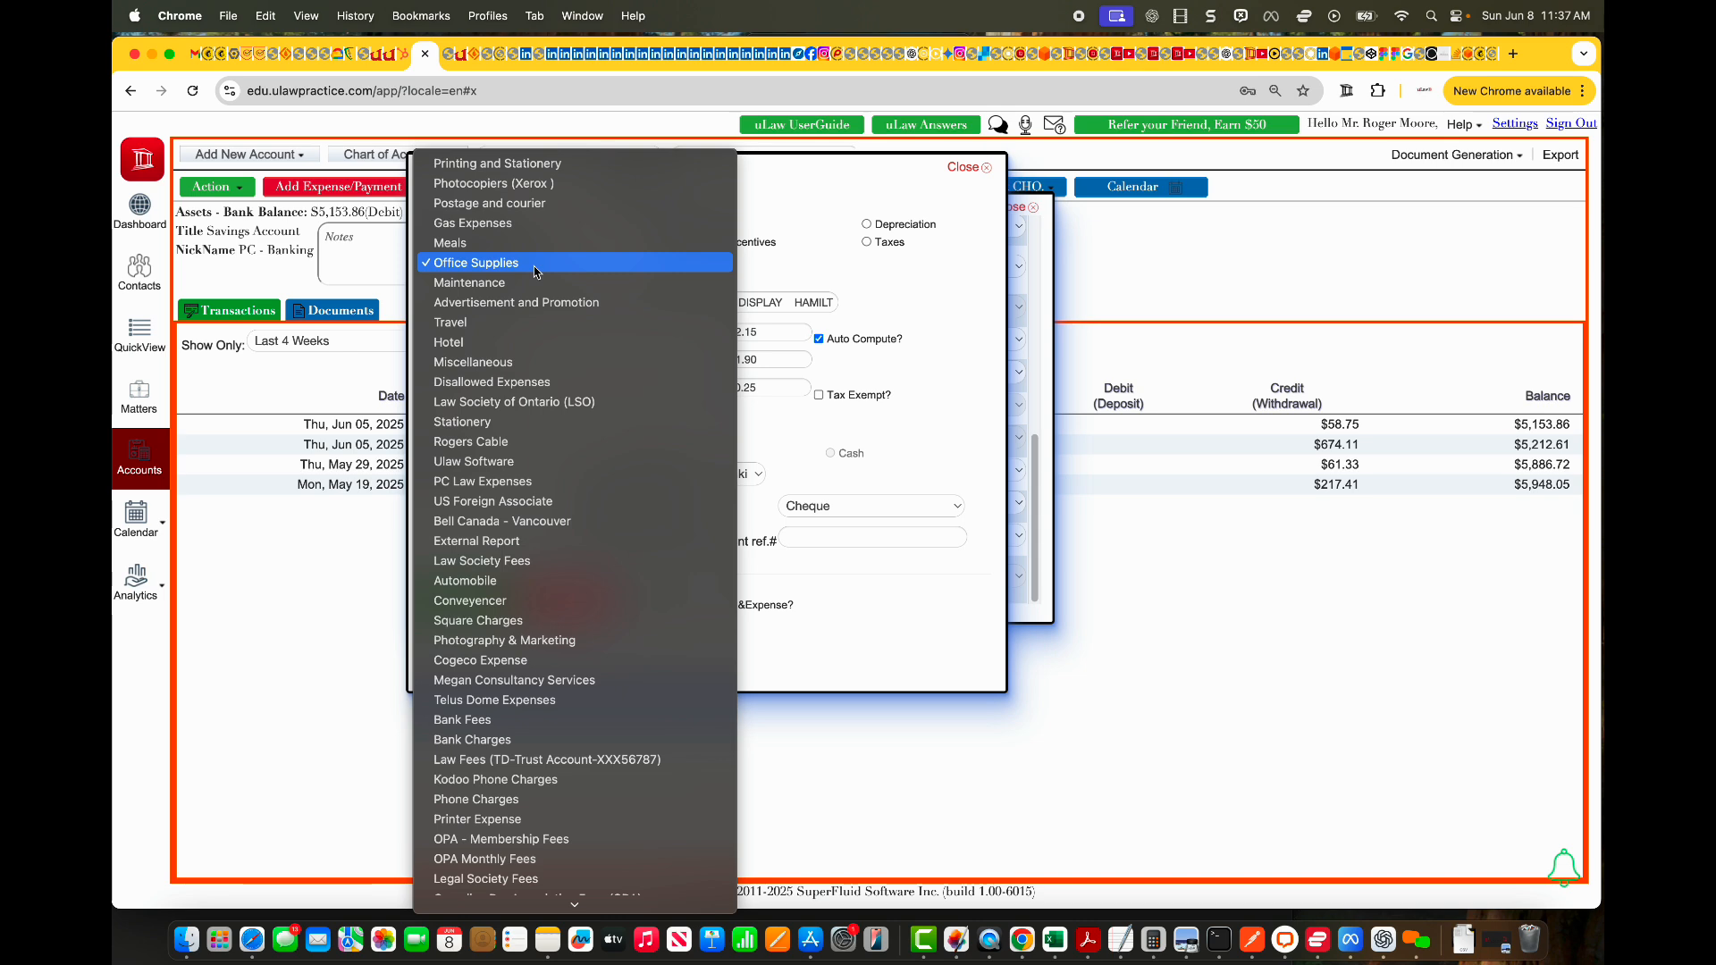
left_click(505, 323)
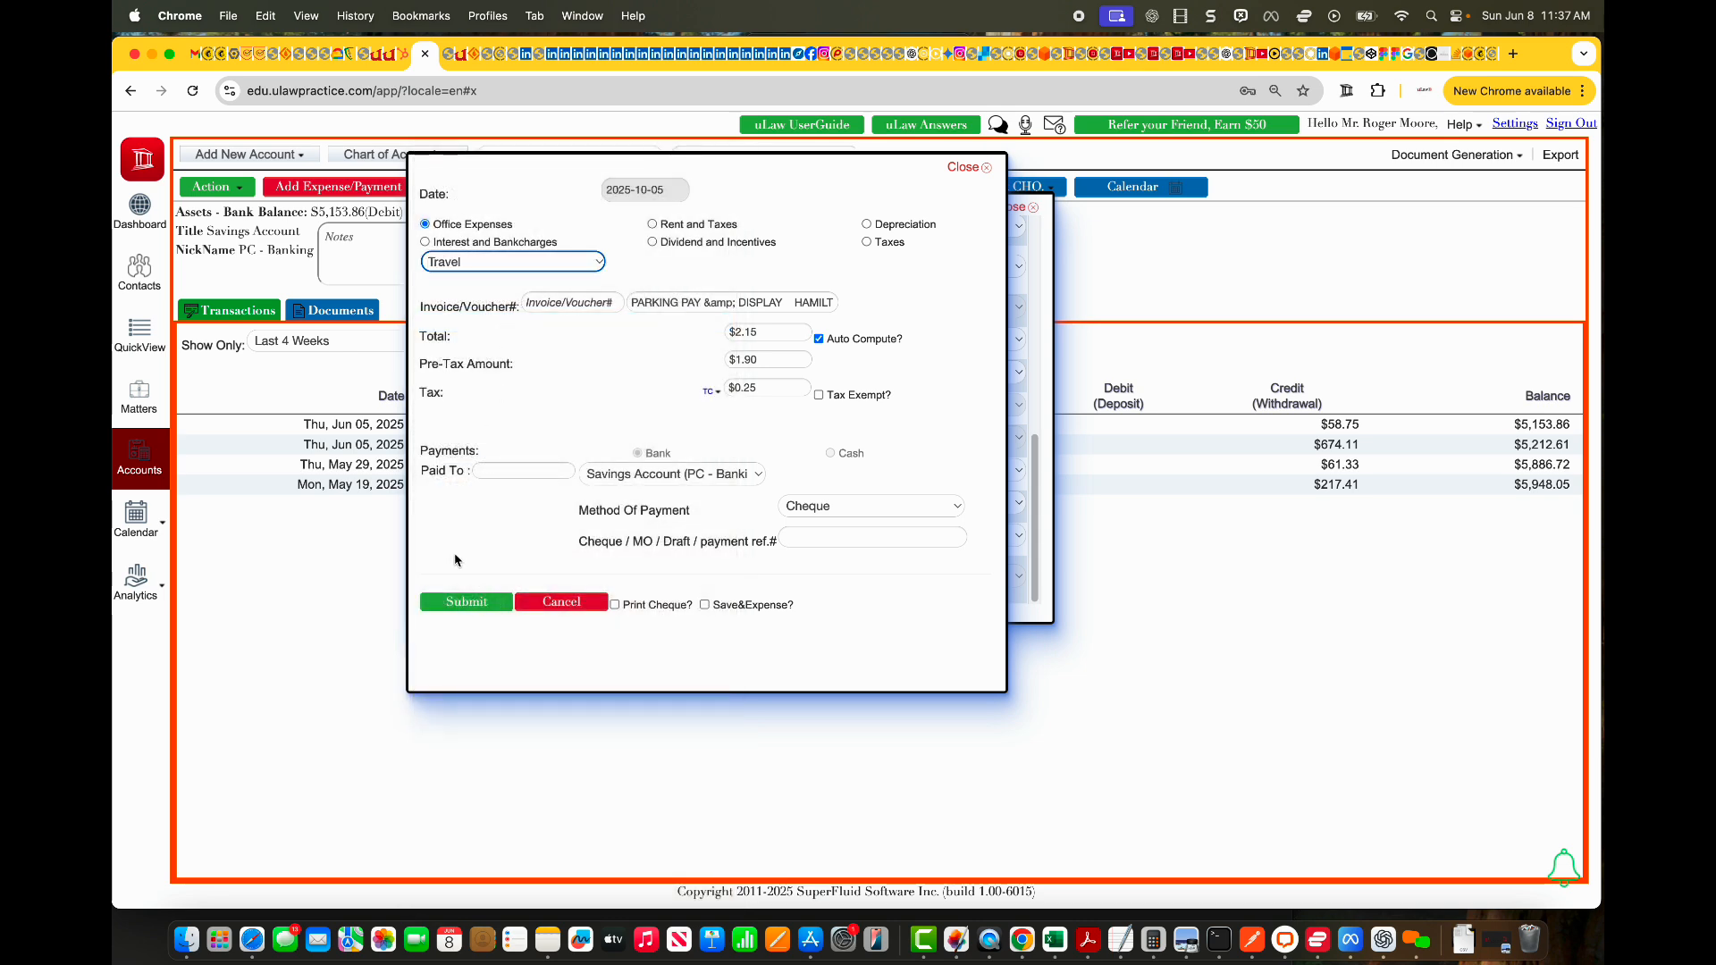
left_click(460, 603)
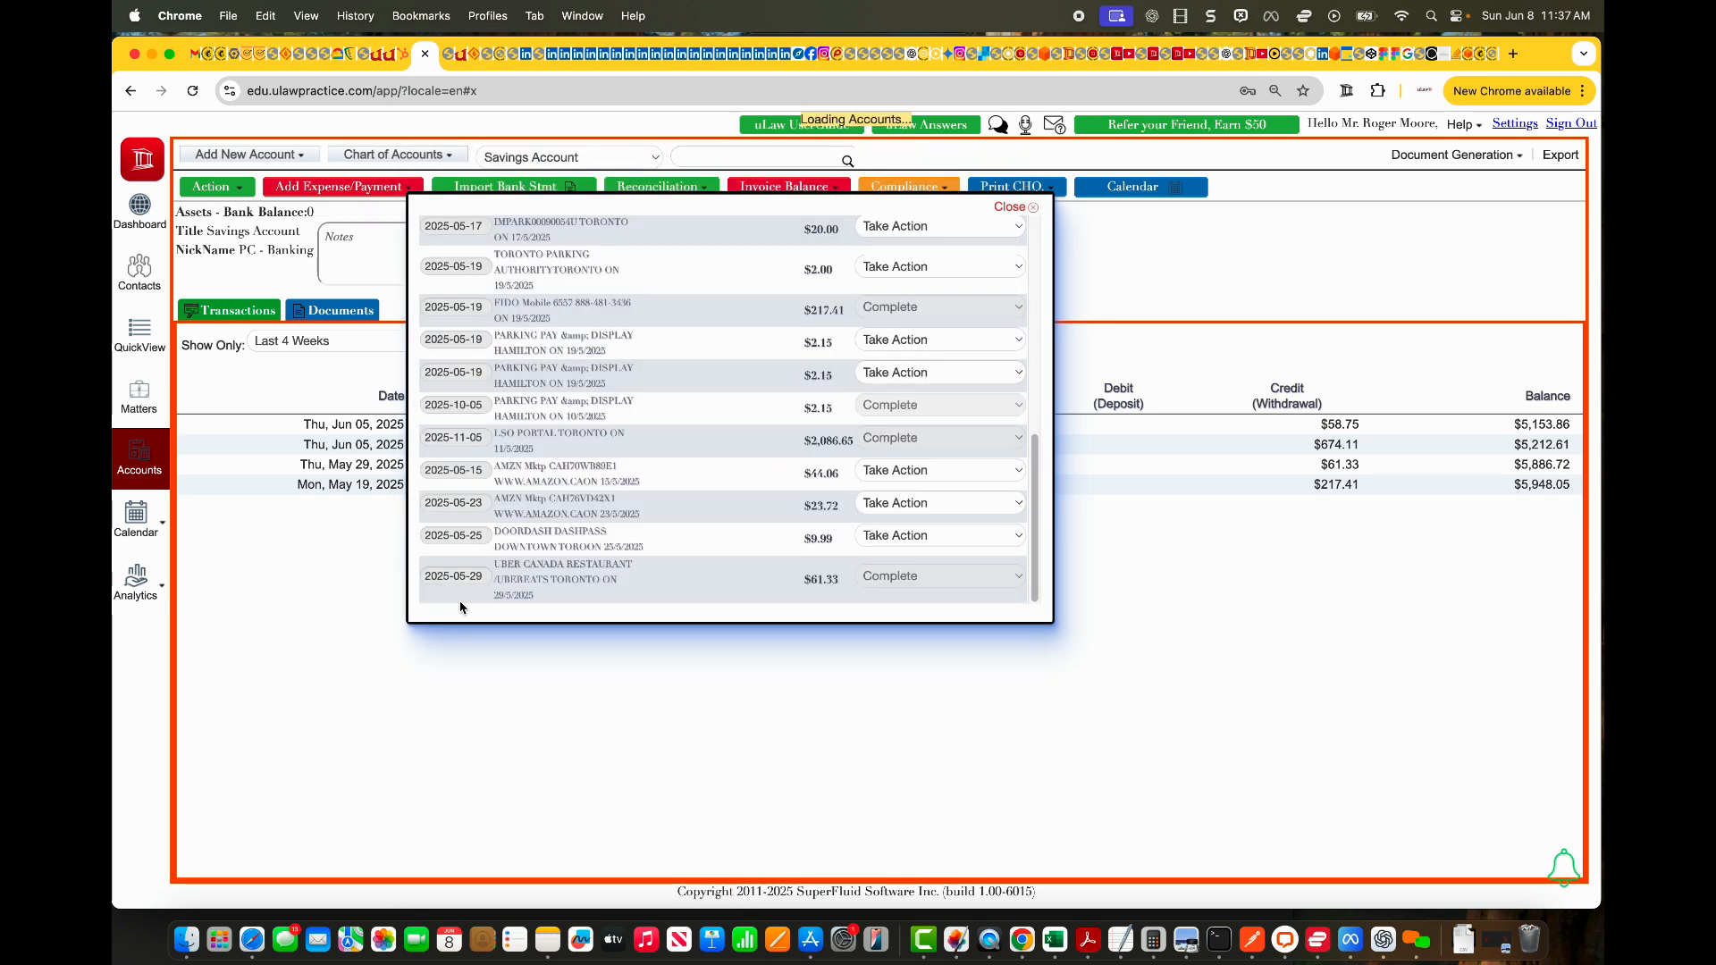
- Record the 2025-05-25 DoorDash DashPass transaction as an office expense under Meals and submit it
left_click(898, 536)
left_click(921, 596)
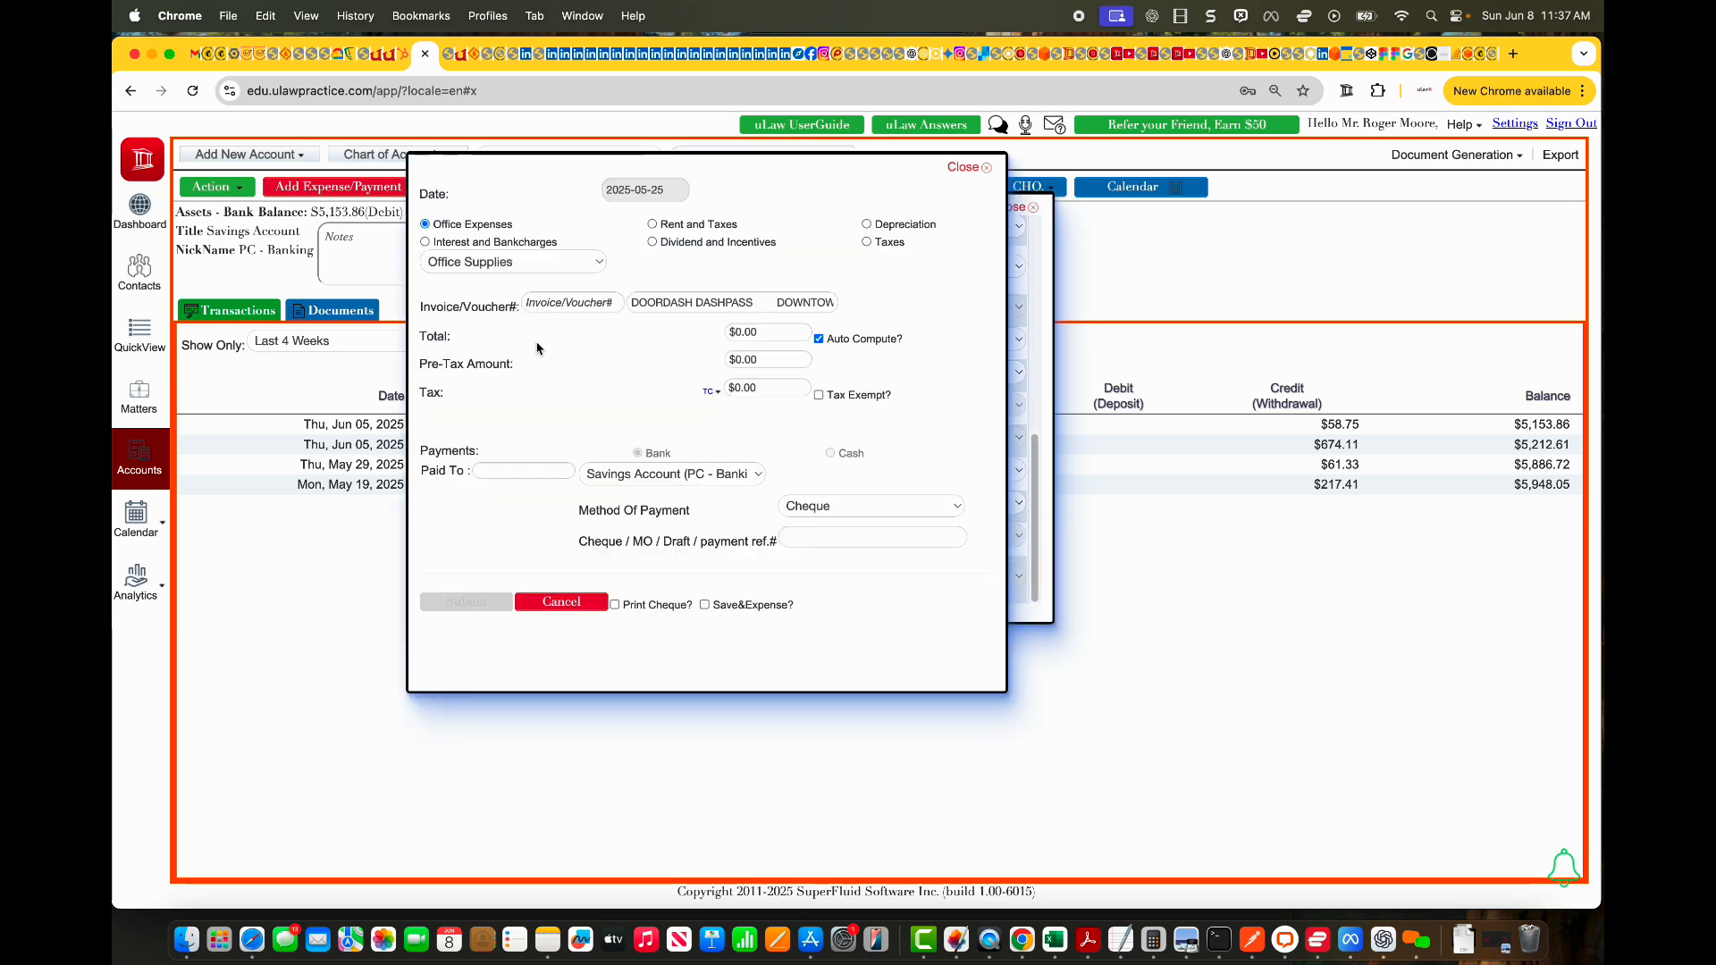
left_click(489, 266)
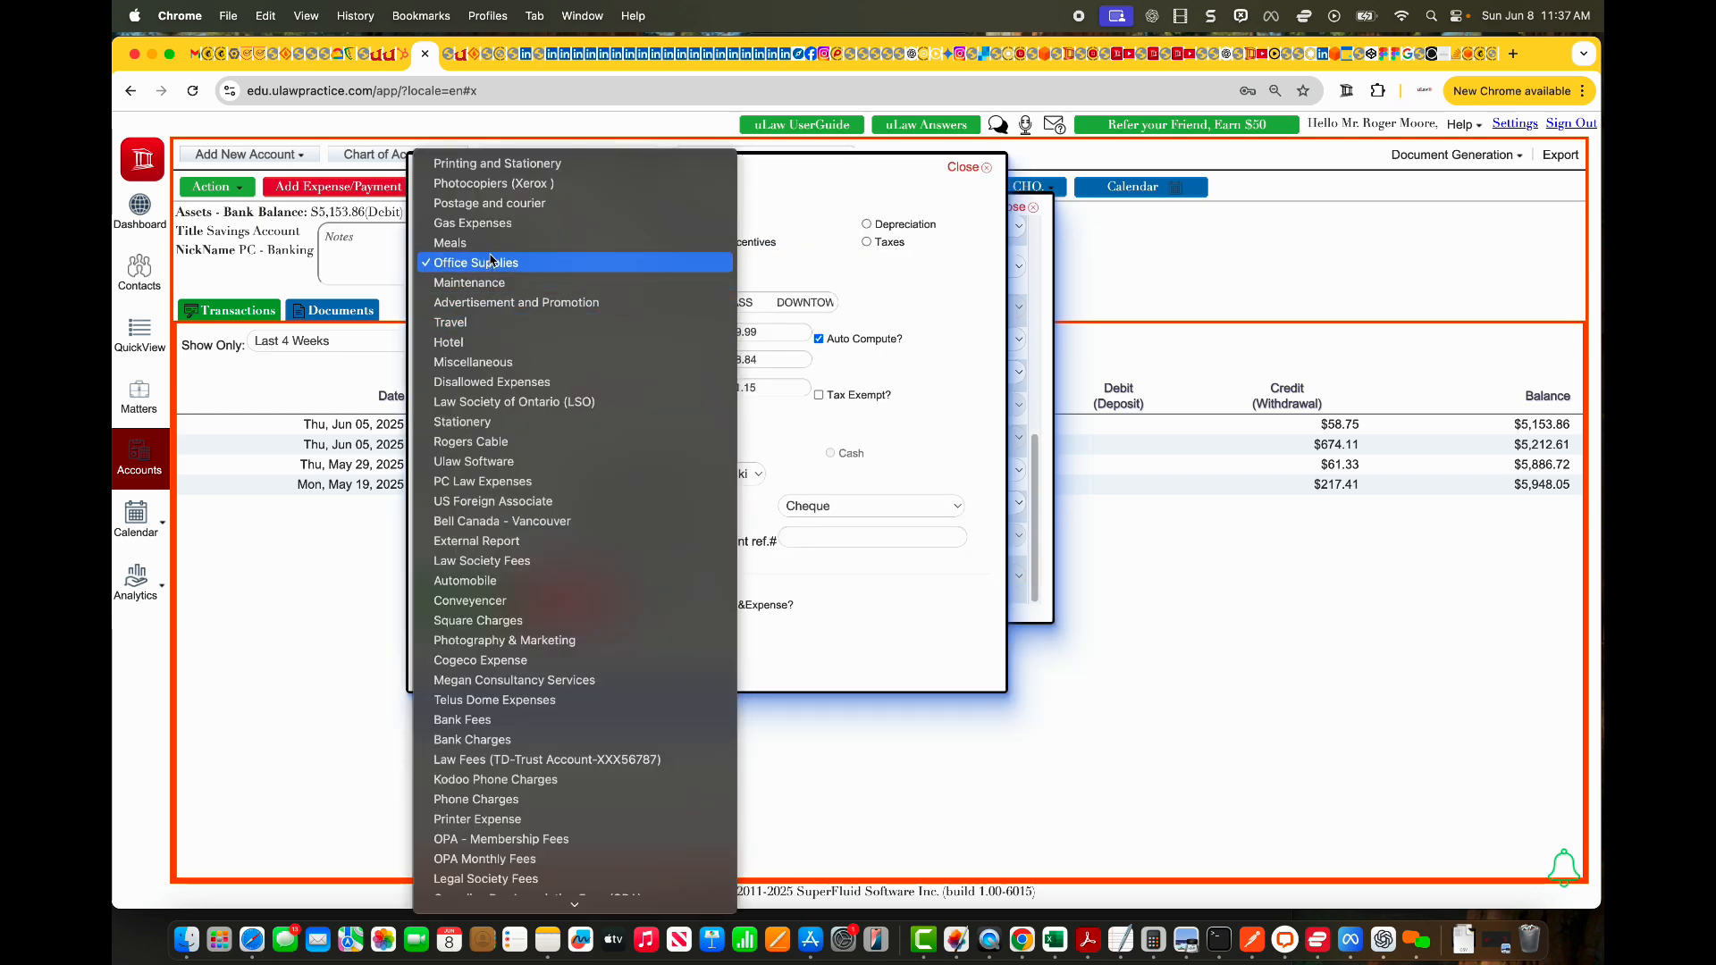
left_click(450, 243)
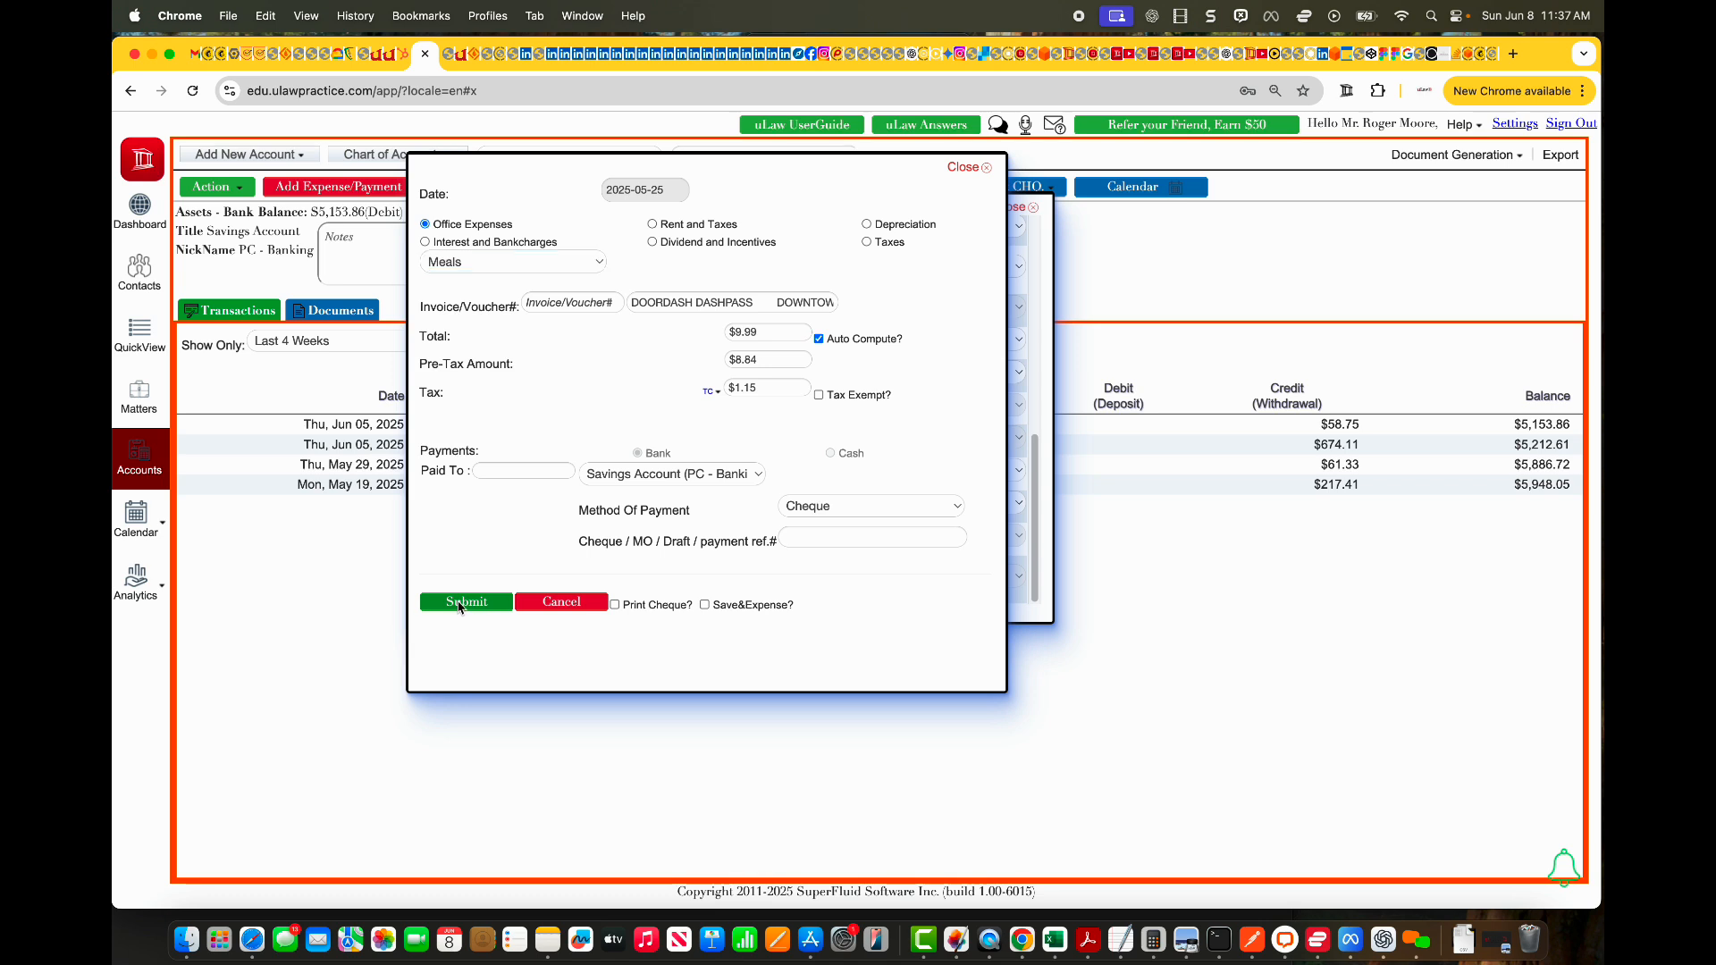
left_click(462, 603)
- Start a client expense for the 2025-05-23 AMZN Mktp transaction, assign it to the sample client's matter, and dismiss the amount warning
left_click(916, 503)
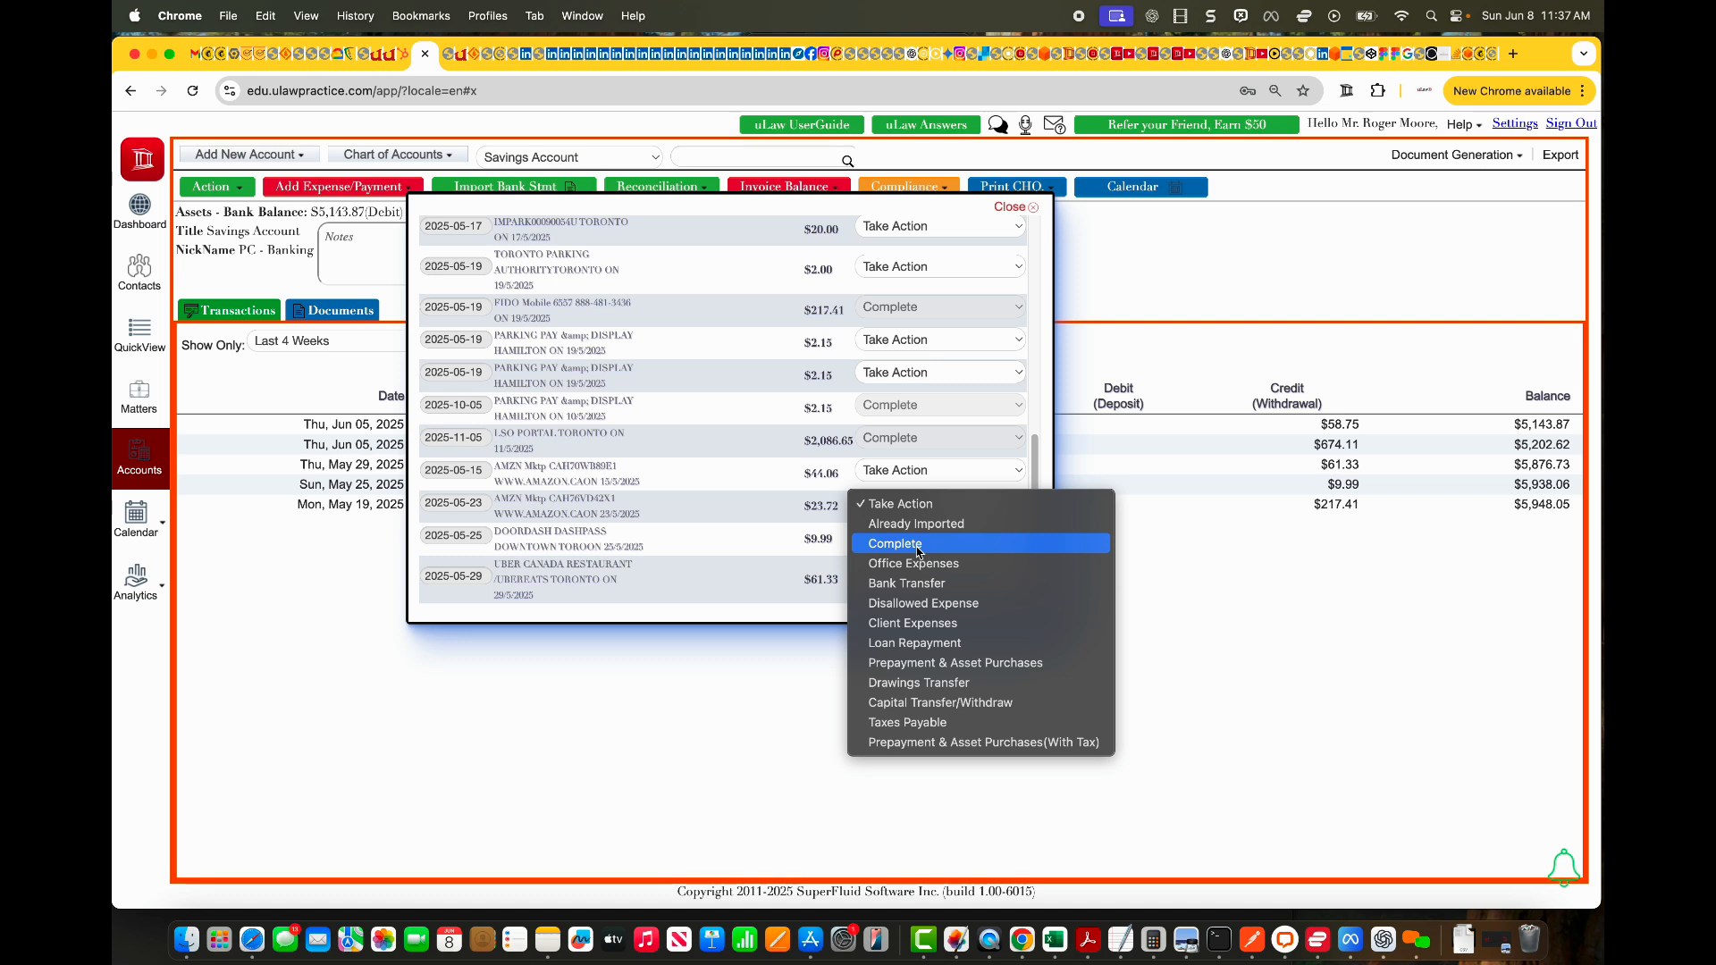
left_click(940, 624)
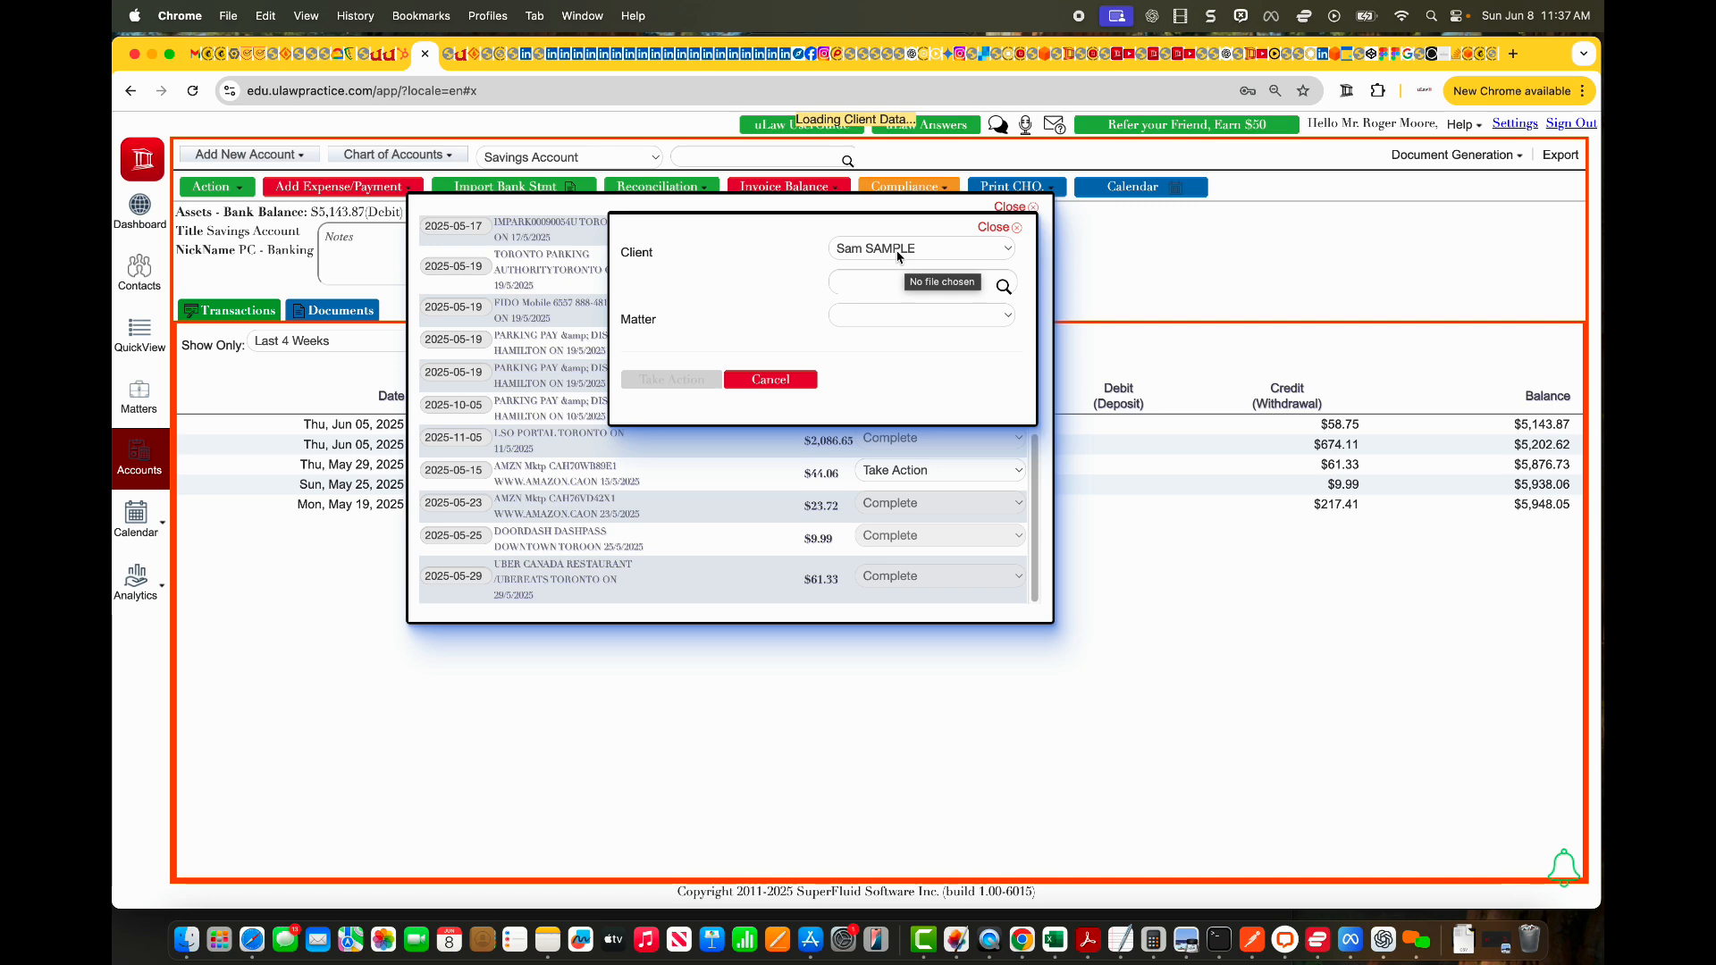
left_click(897, 249)
left_click(894, 272)
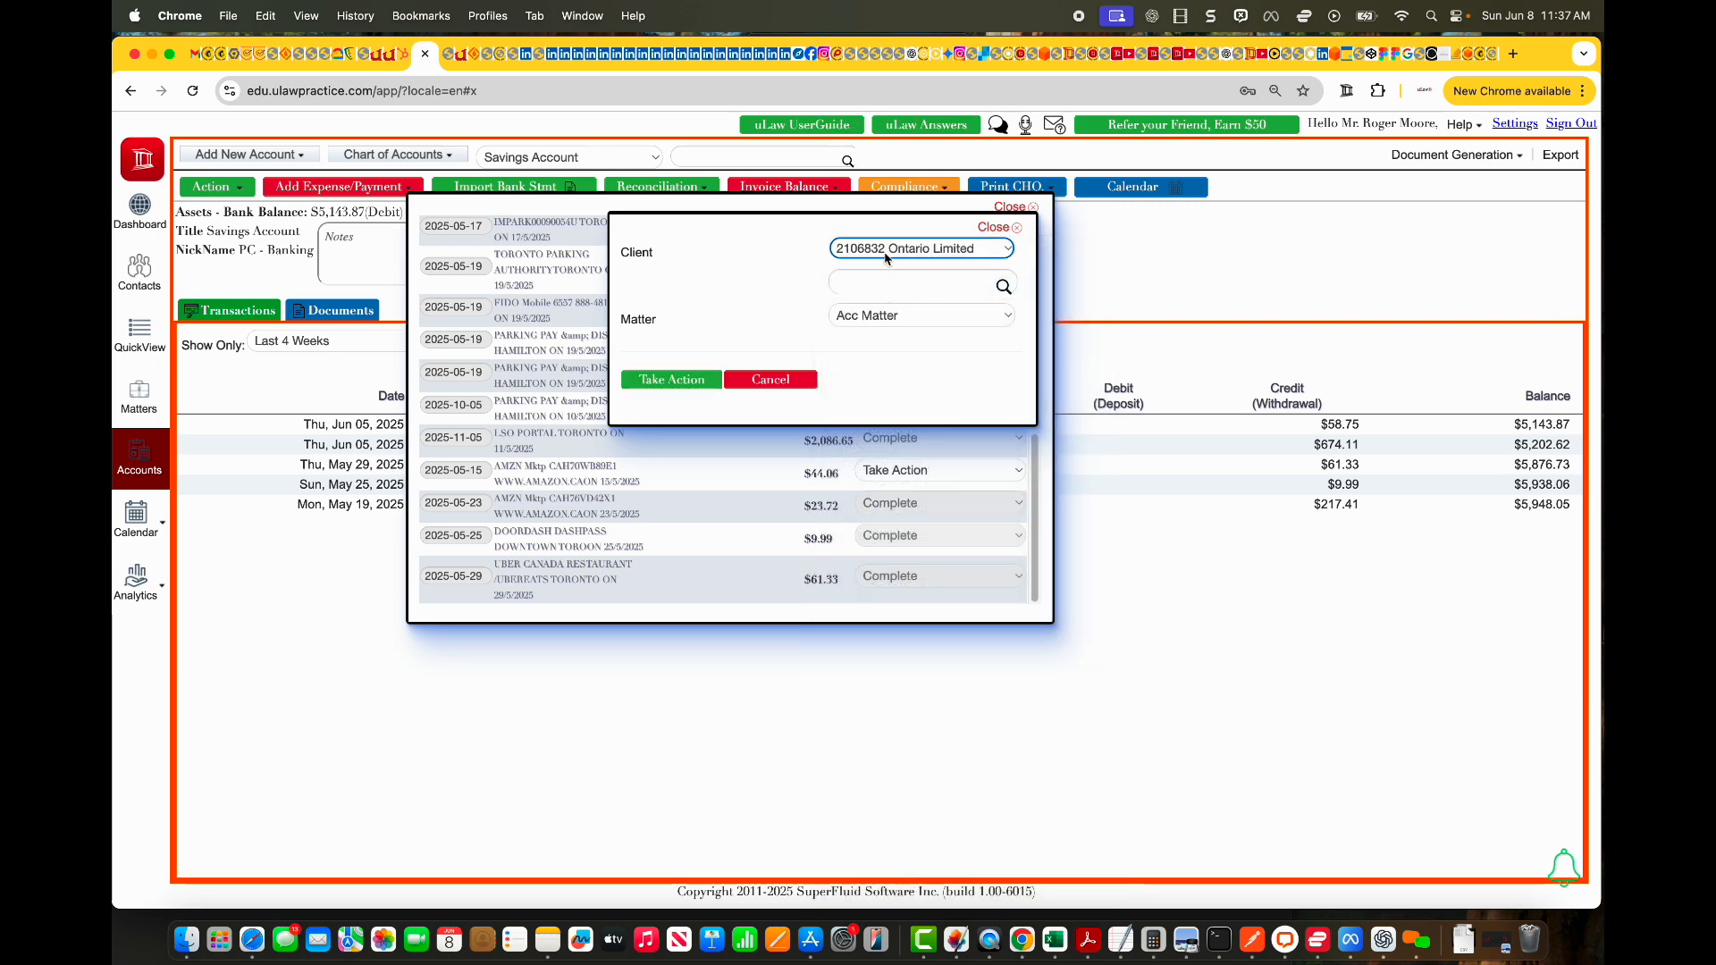
left_click(887, 250)
left_click(876, 214)
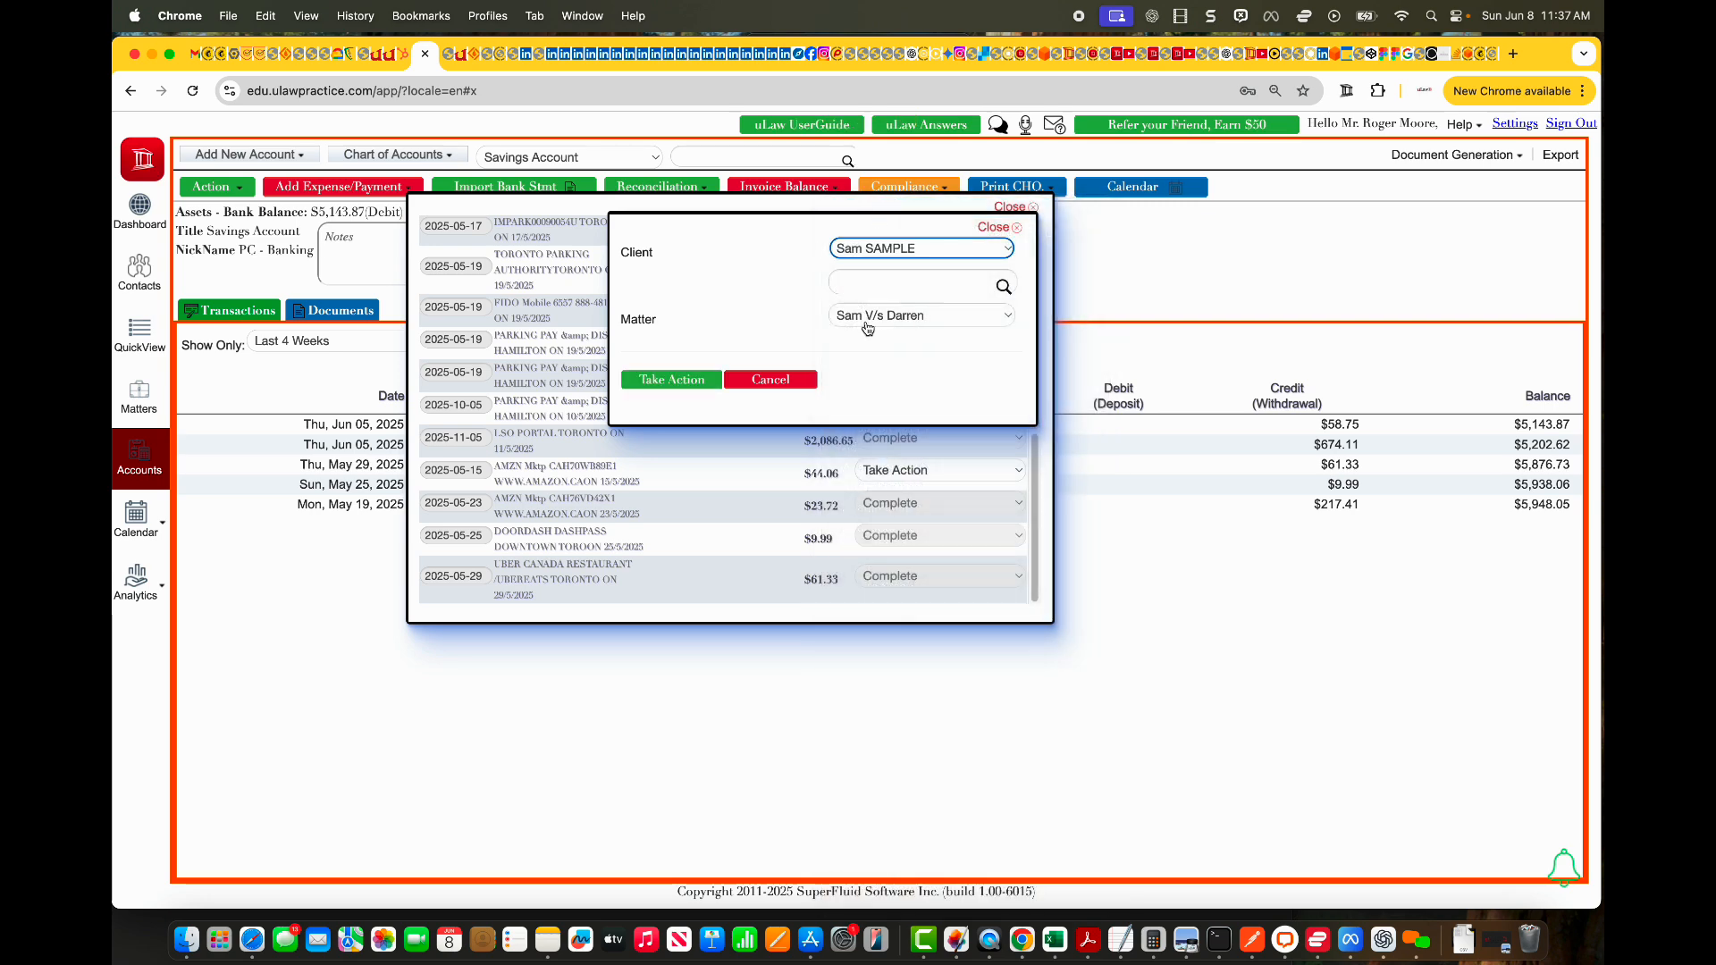
left_click(696, 383)
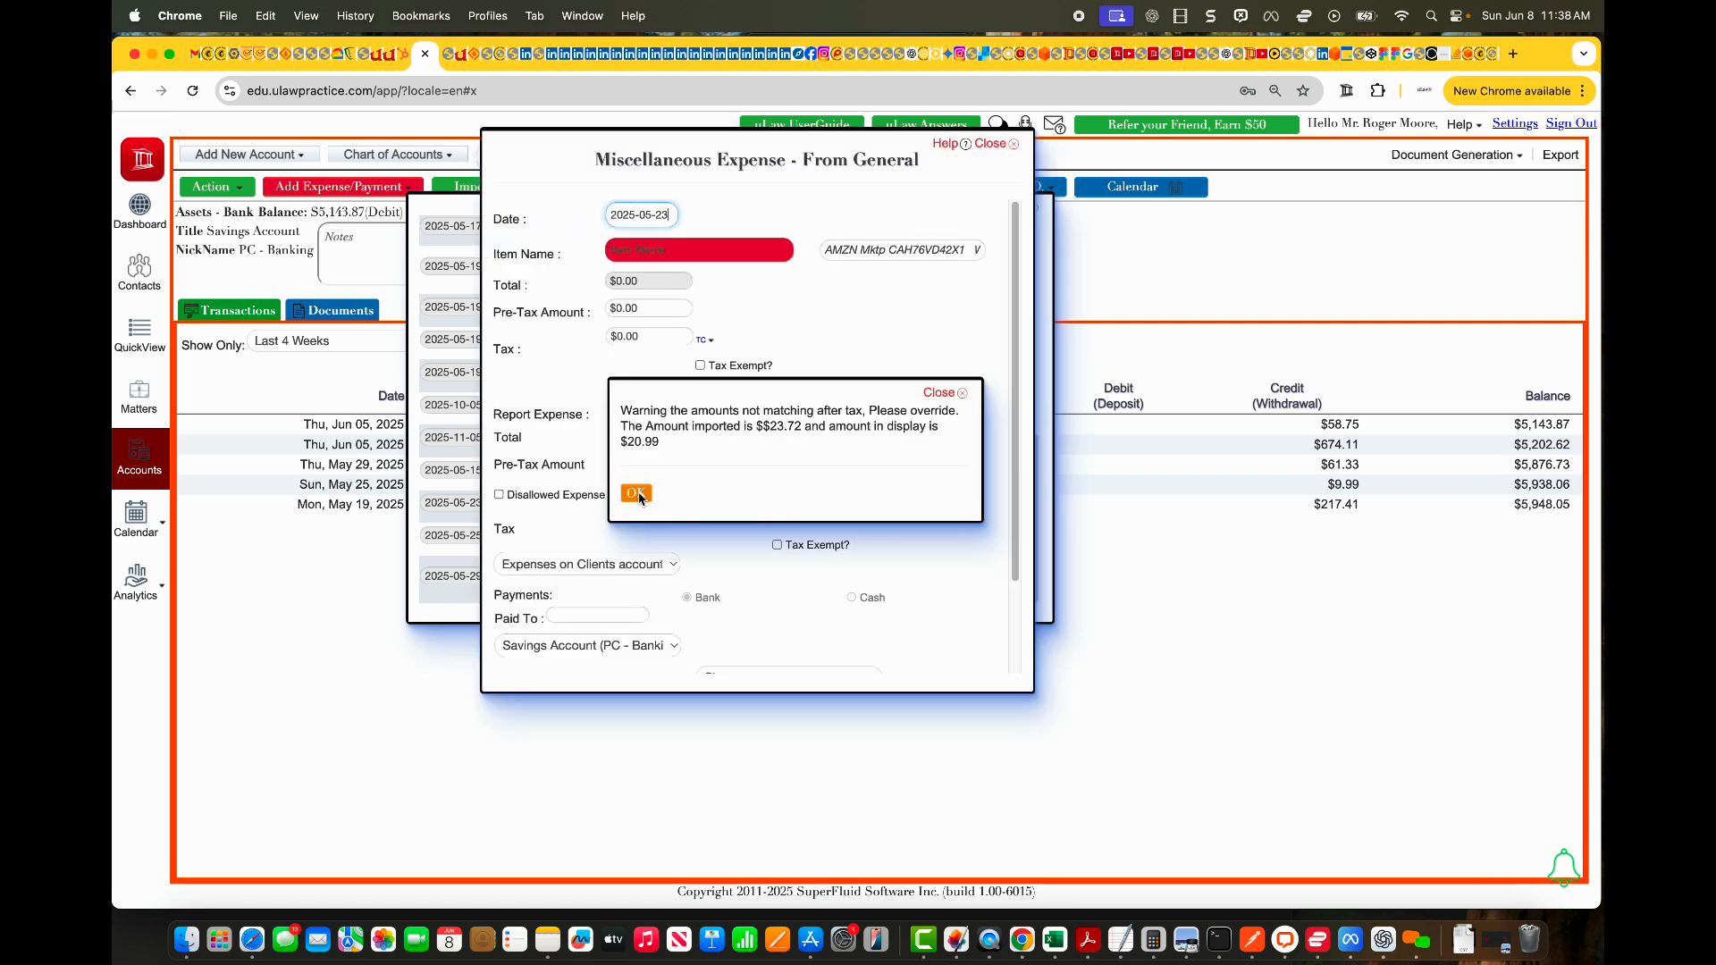
left_click(636, 494)
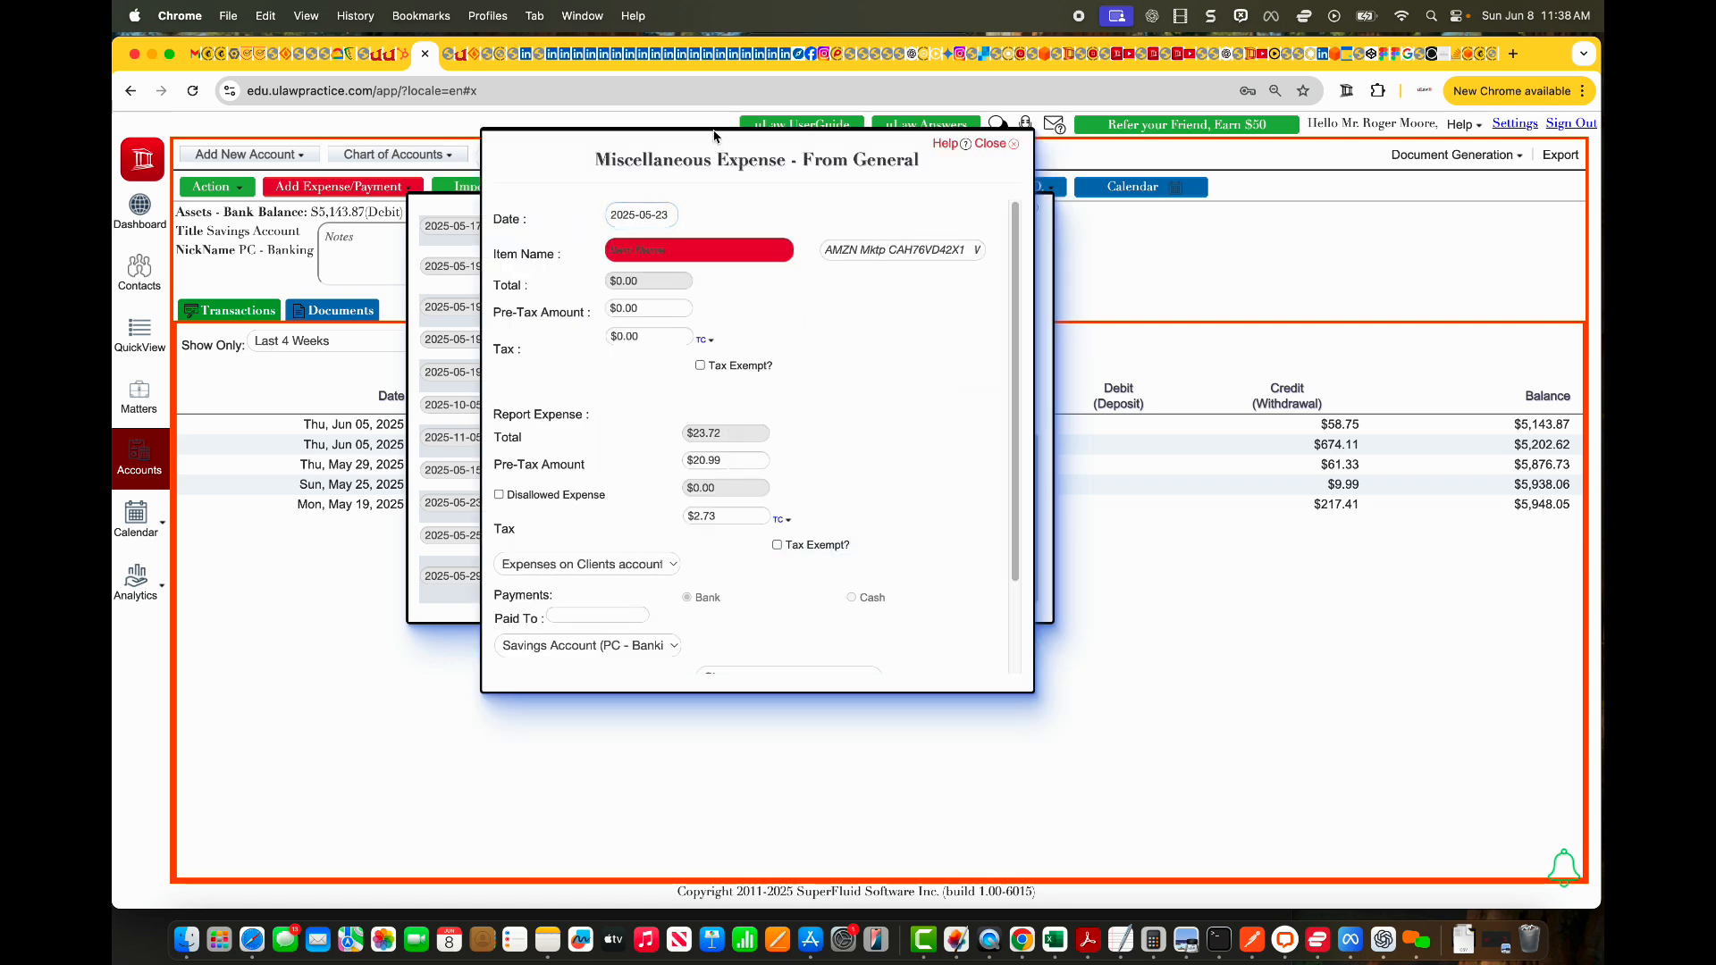
- Move the Miscellaneous Expense form aside to uncover the imported transaction amounts in the list behind it
left_click_drag(730, 128, 863, 162)
left_click(565, 144)
left_click_drag(563, 134, 1028, 227)
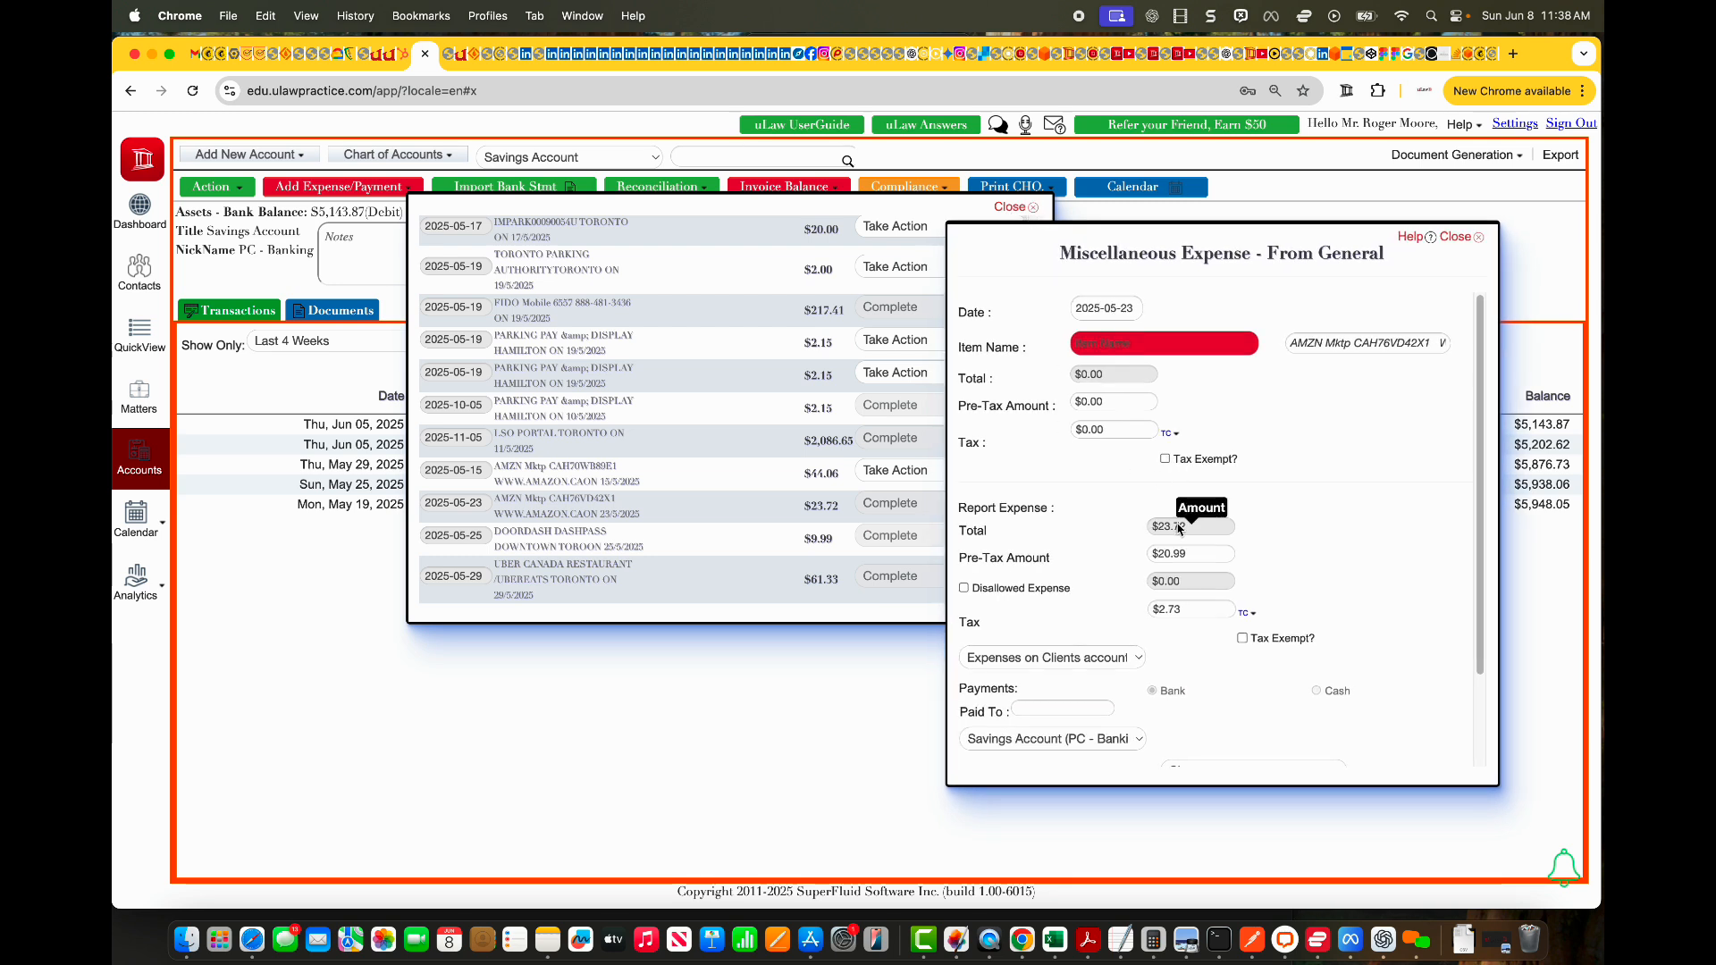
- Complete the client expense for the 2025-05-23 AMZN Mktp transaction with pre-tax amount 20.99 and item Application Fee, and save it
left_click(1094, 408)
type("20")
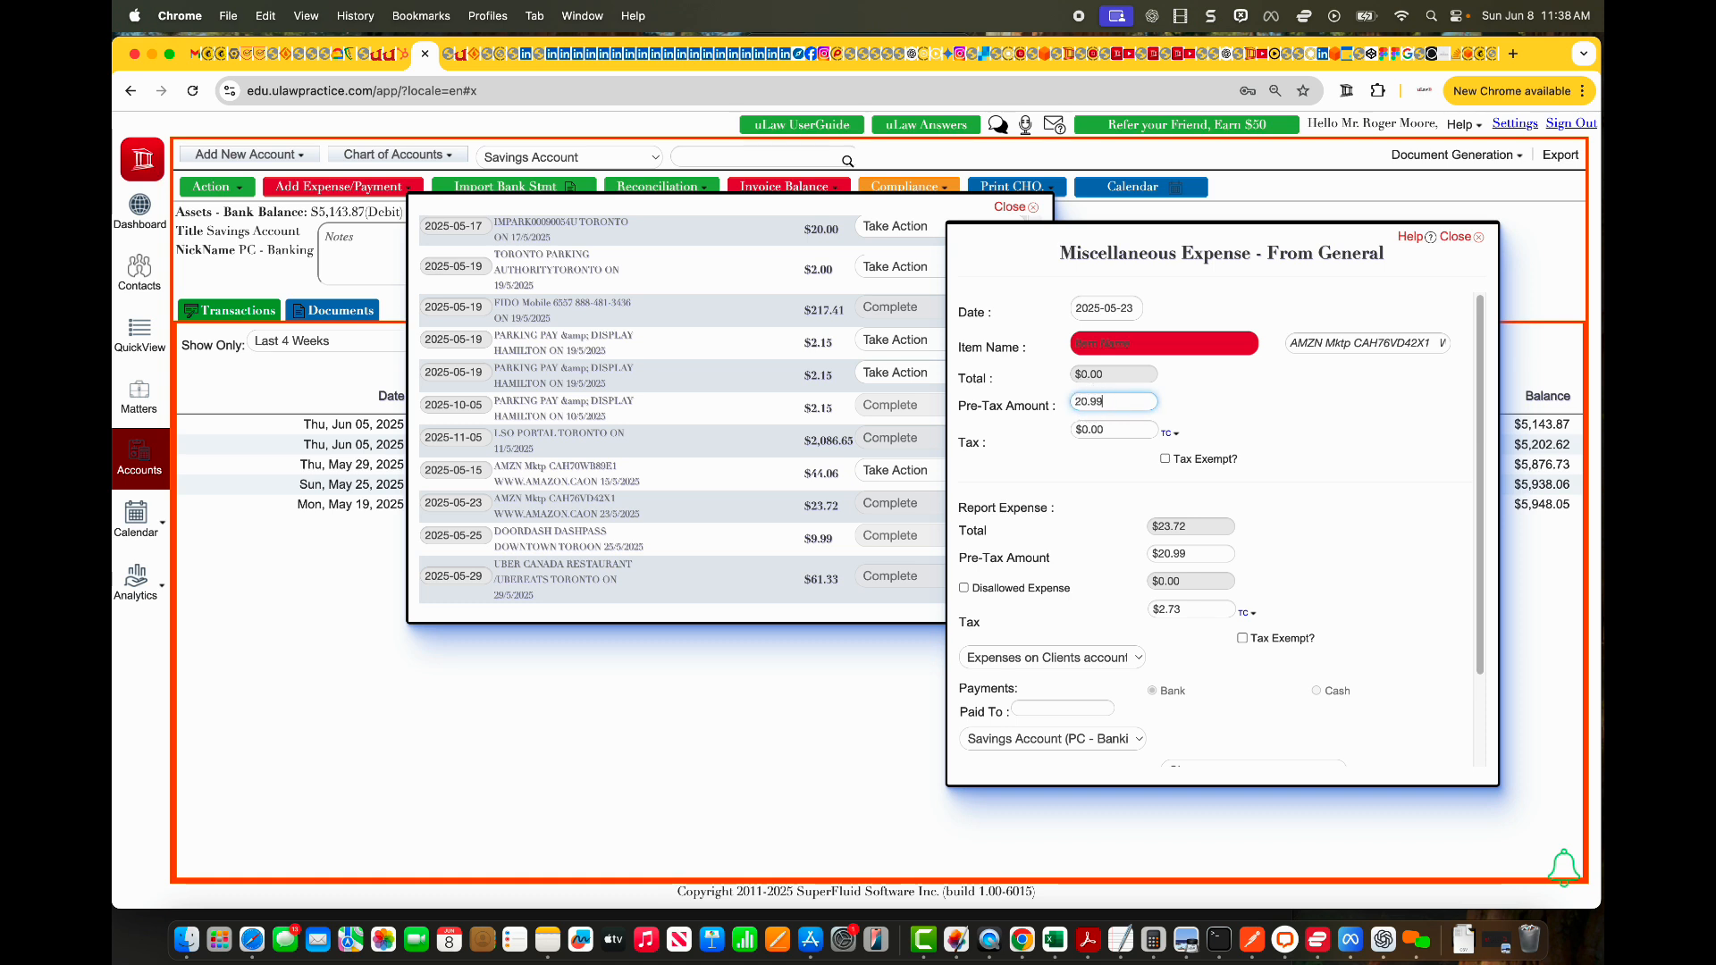
type(".99")
left_click(1096, 345)
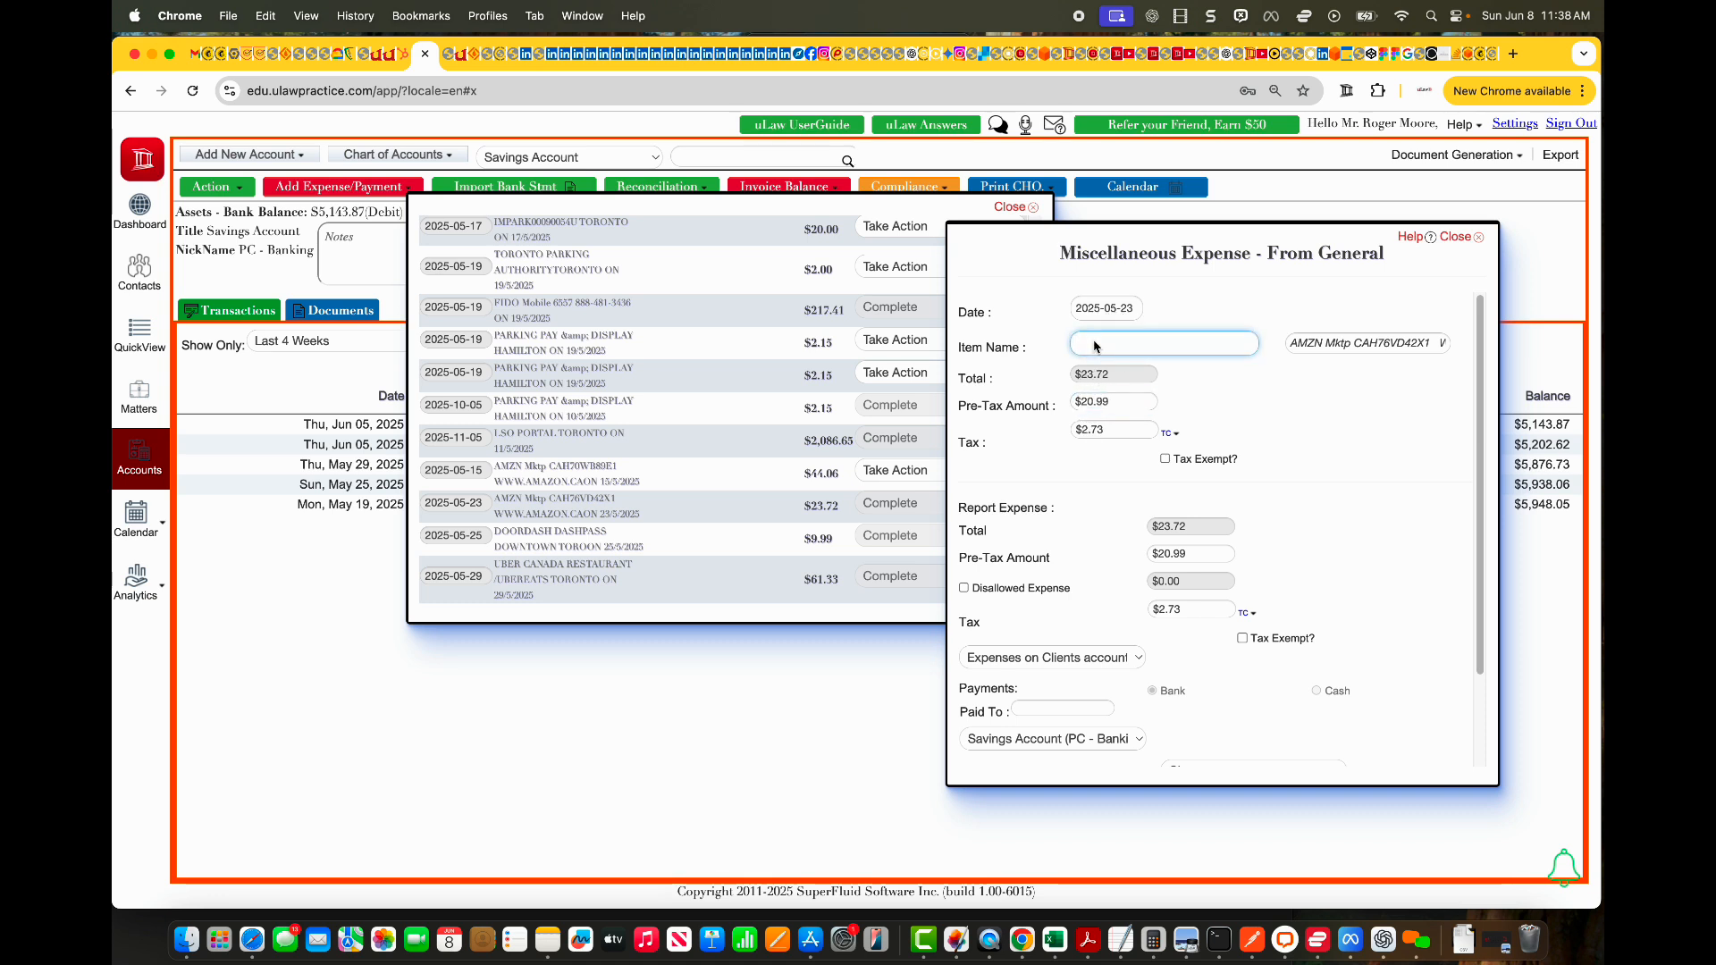
type("appl")
left_click(1119, 369)
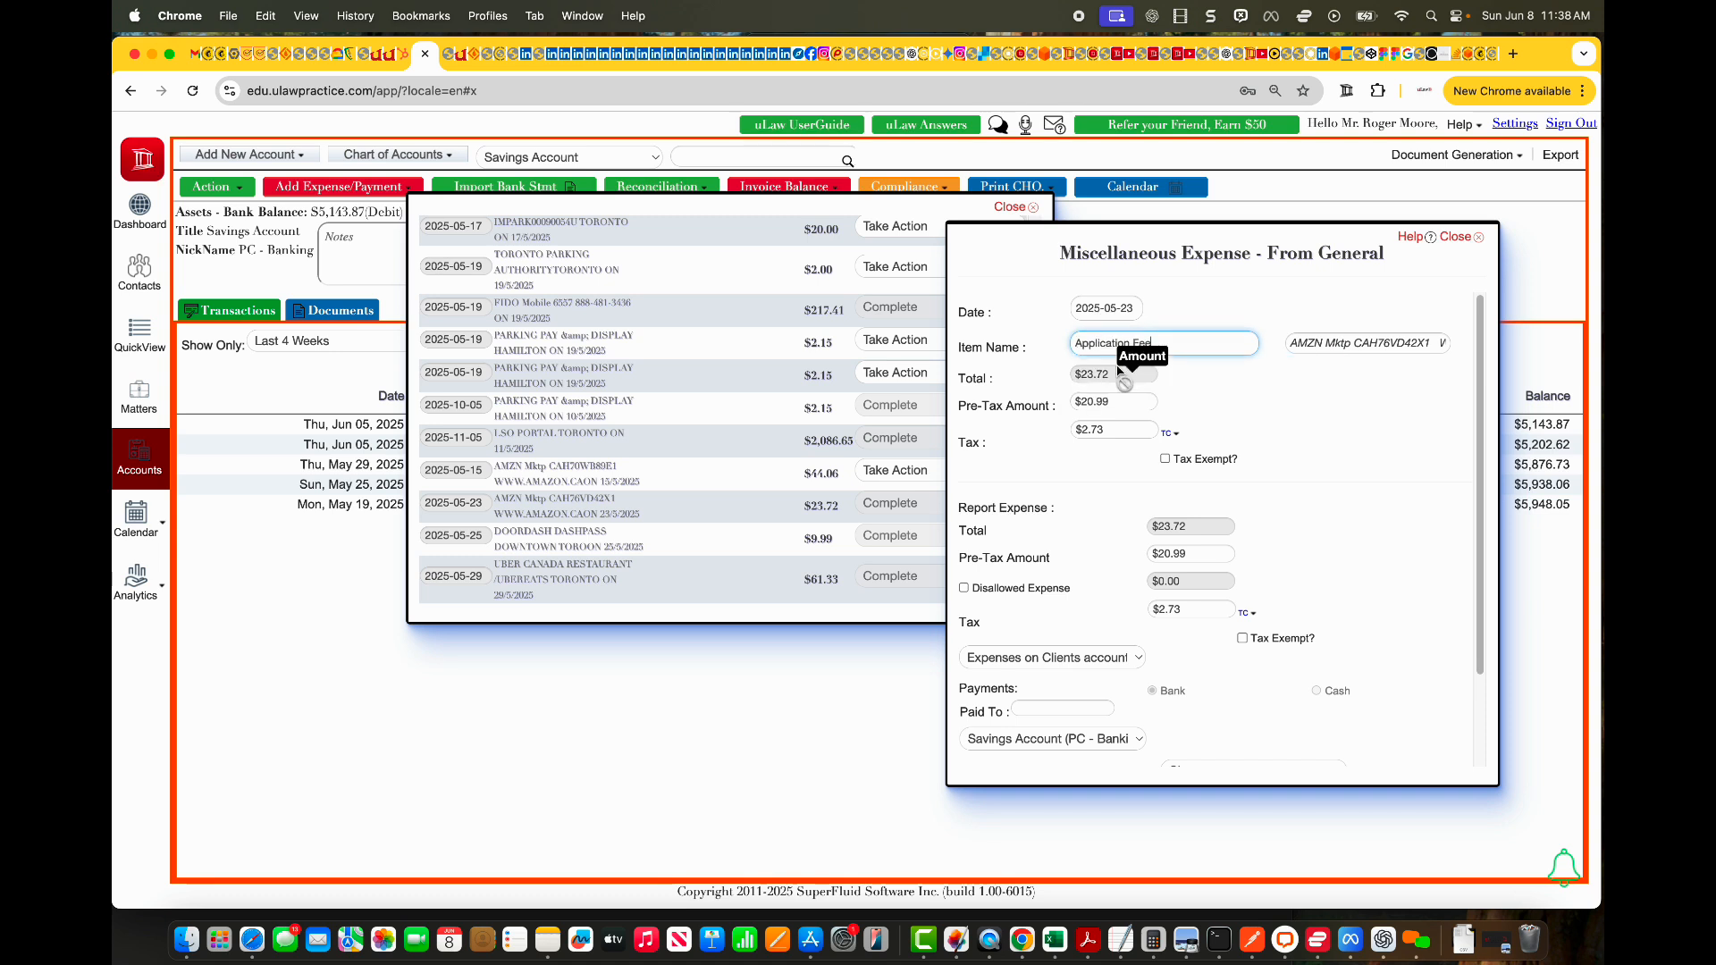
scroll(1367, 485, "down", 3)
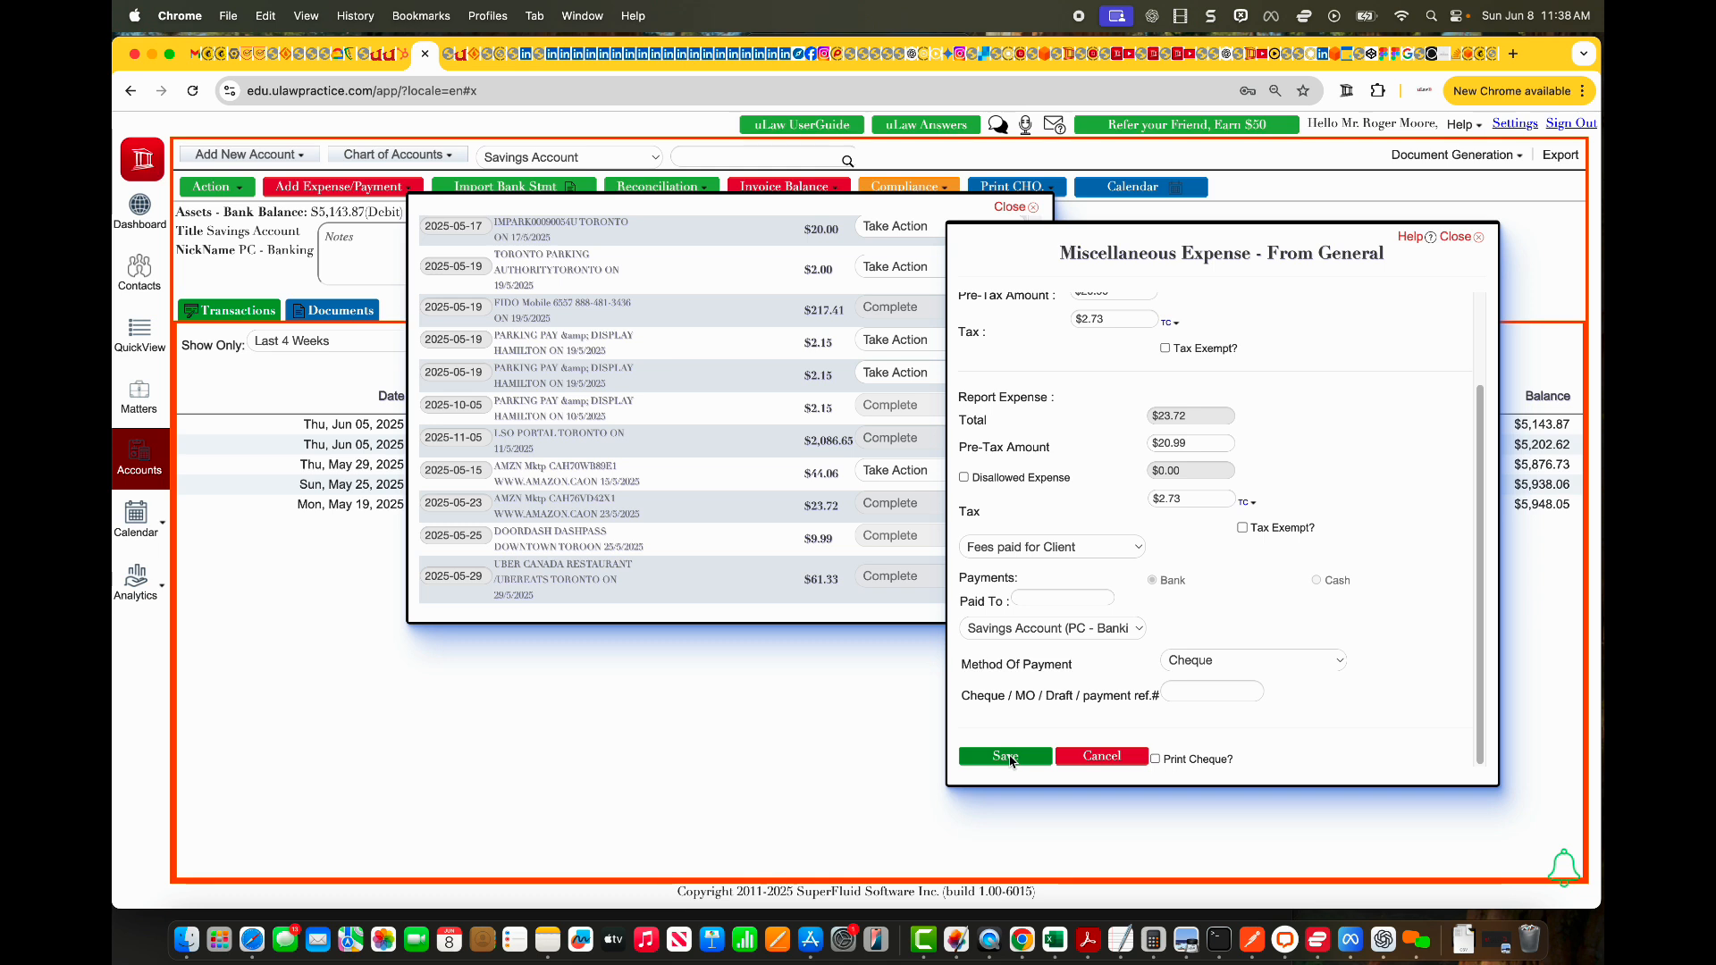
left_click(1005, 758)
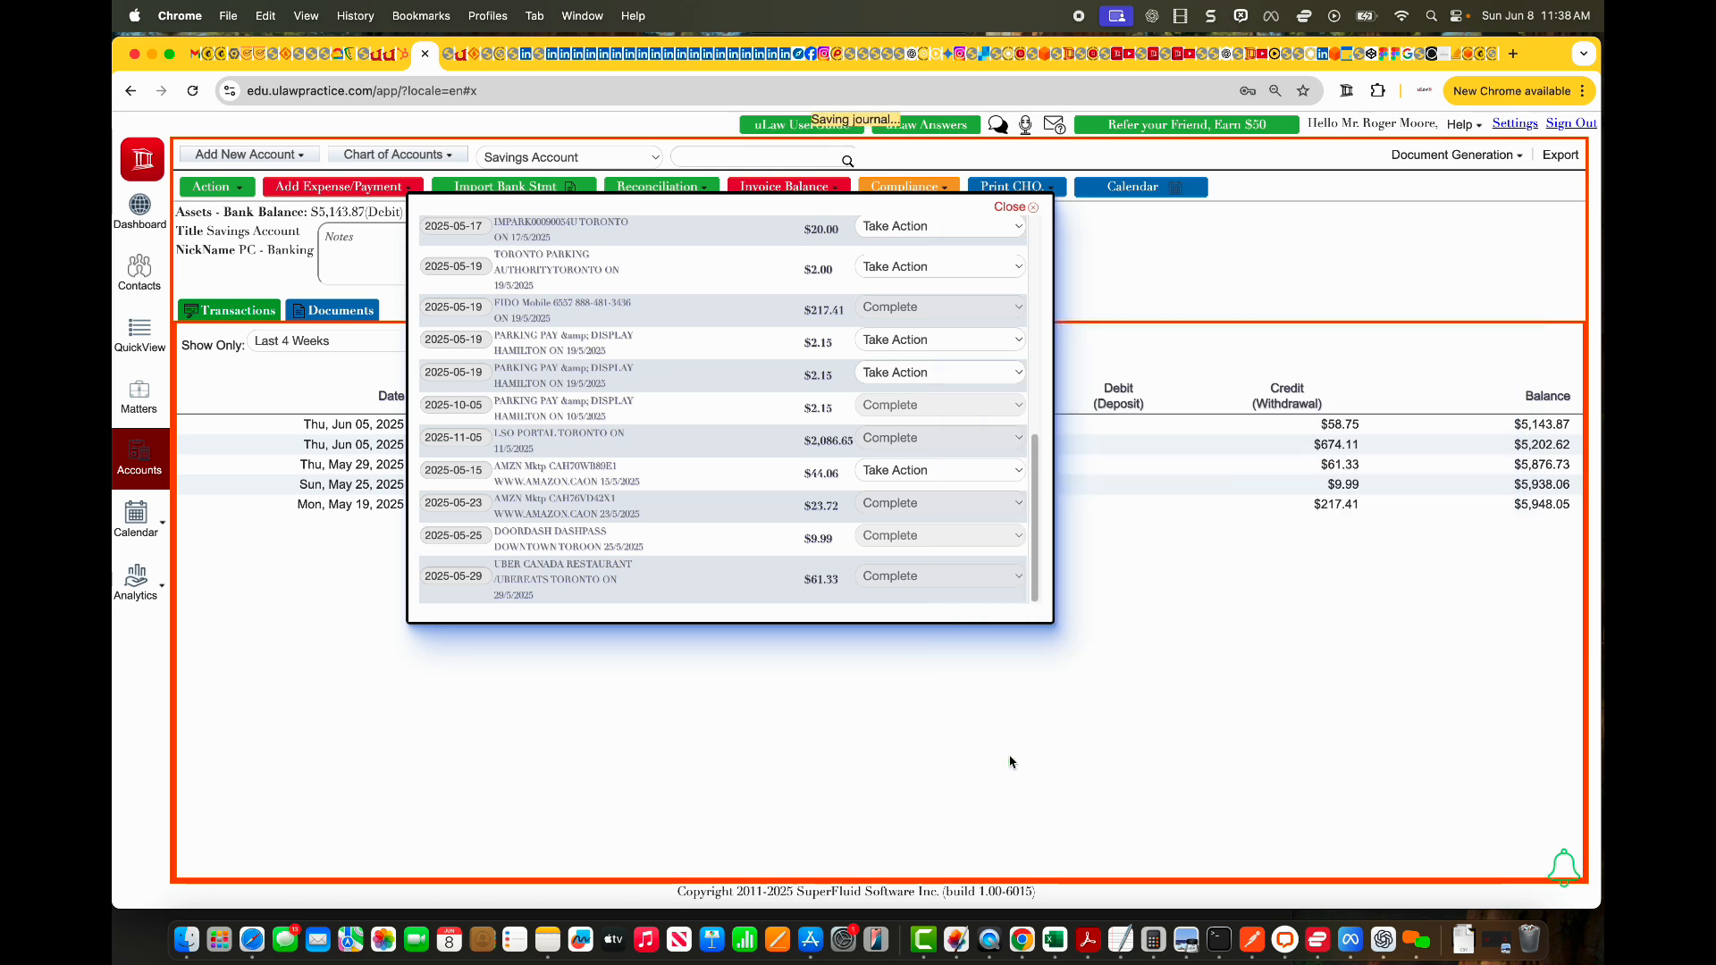
- Record the 2025-05-15 AMZN Mktp transaction as an office expense under Office Supplies and submit it
left_click(923, 480)
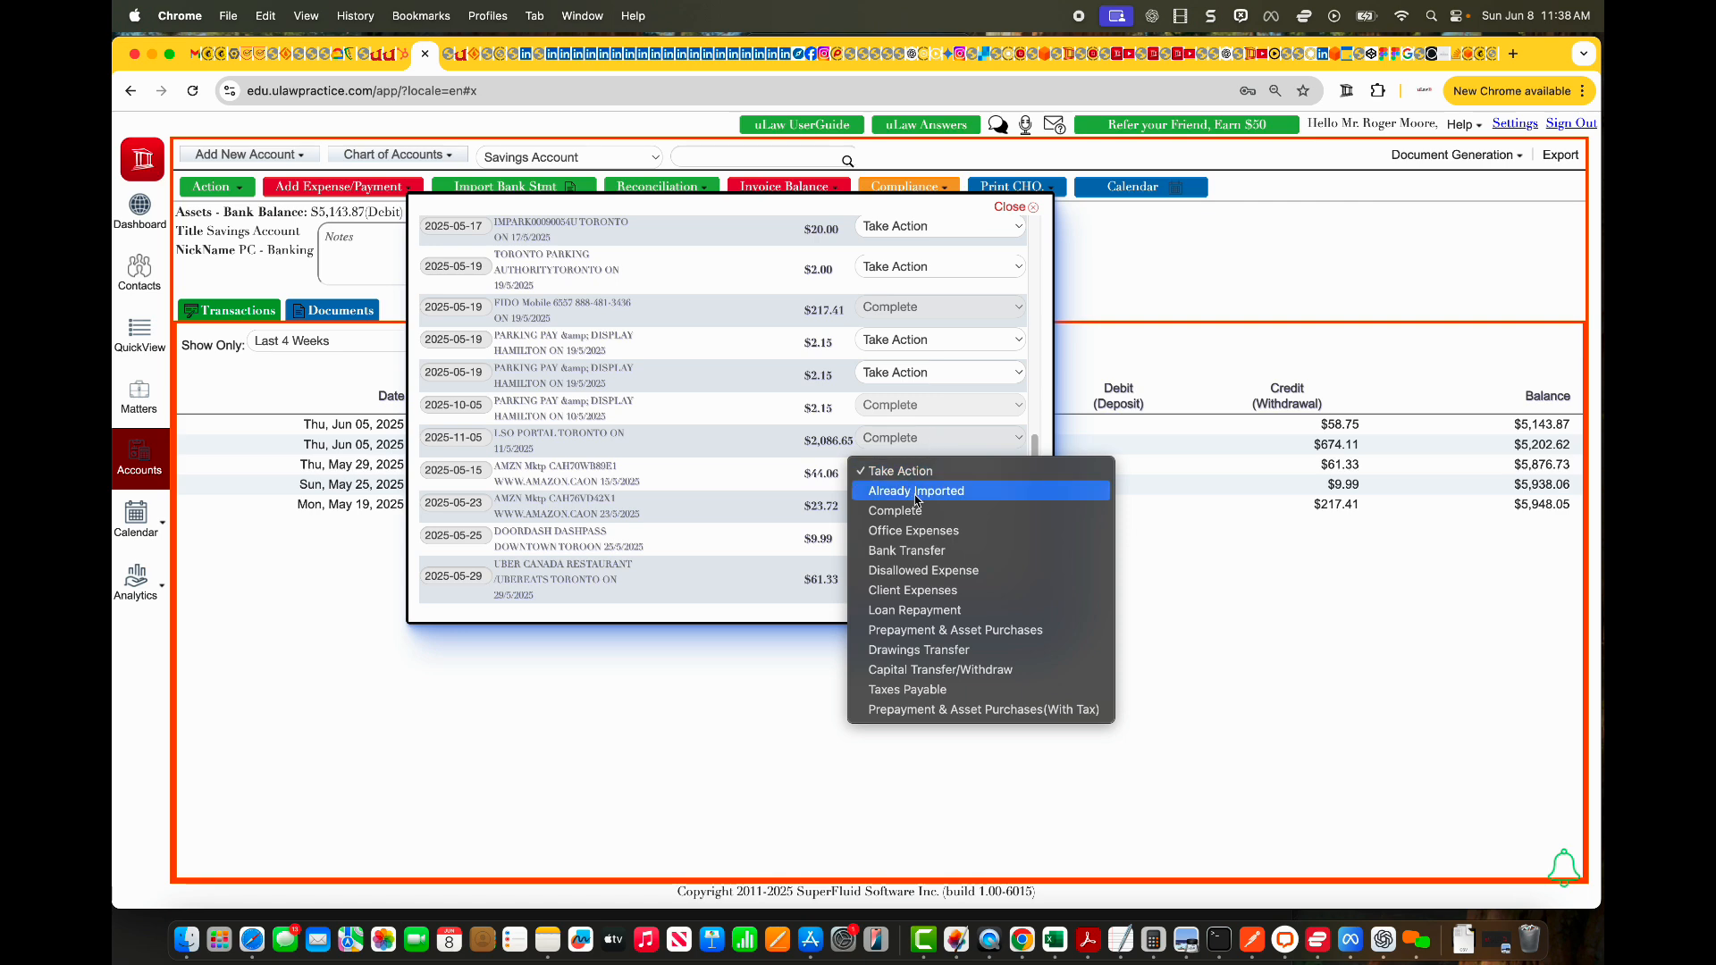
left_click(916, 531)
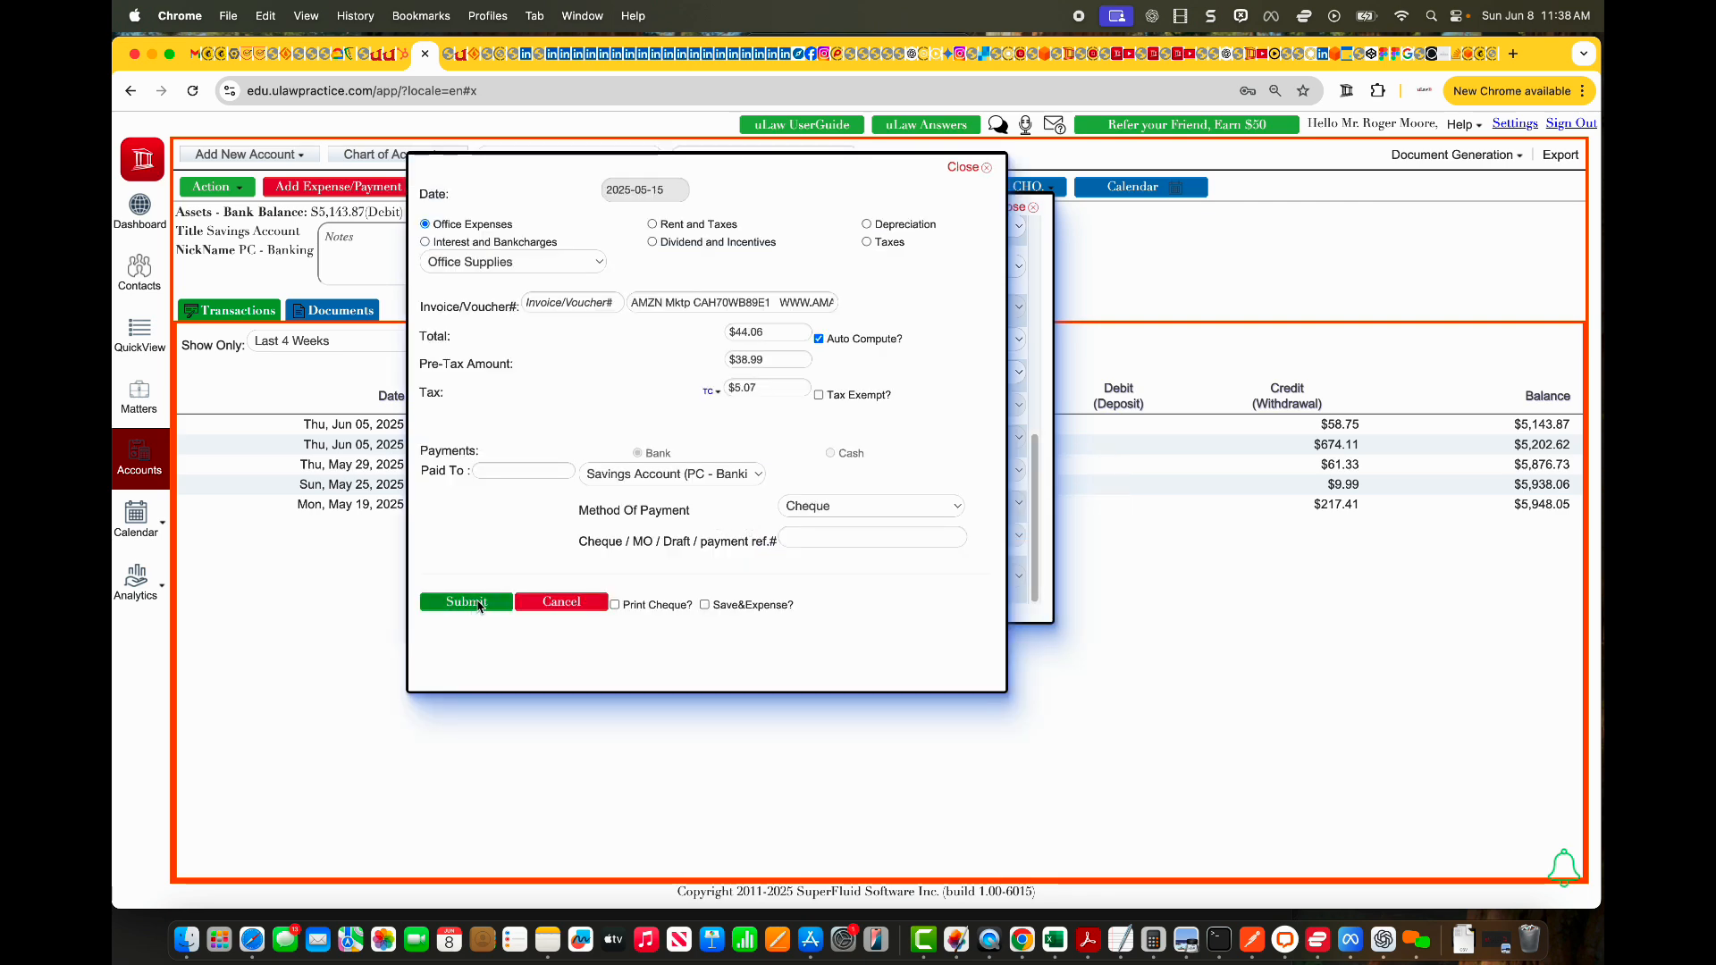
left_click(478, 604)
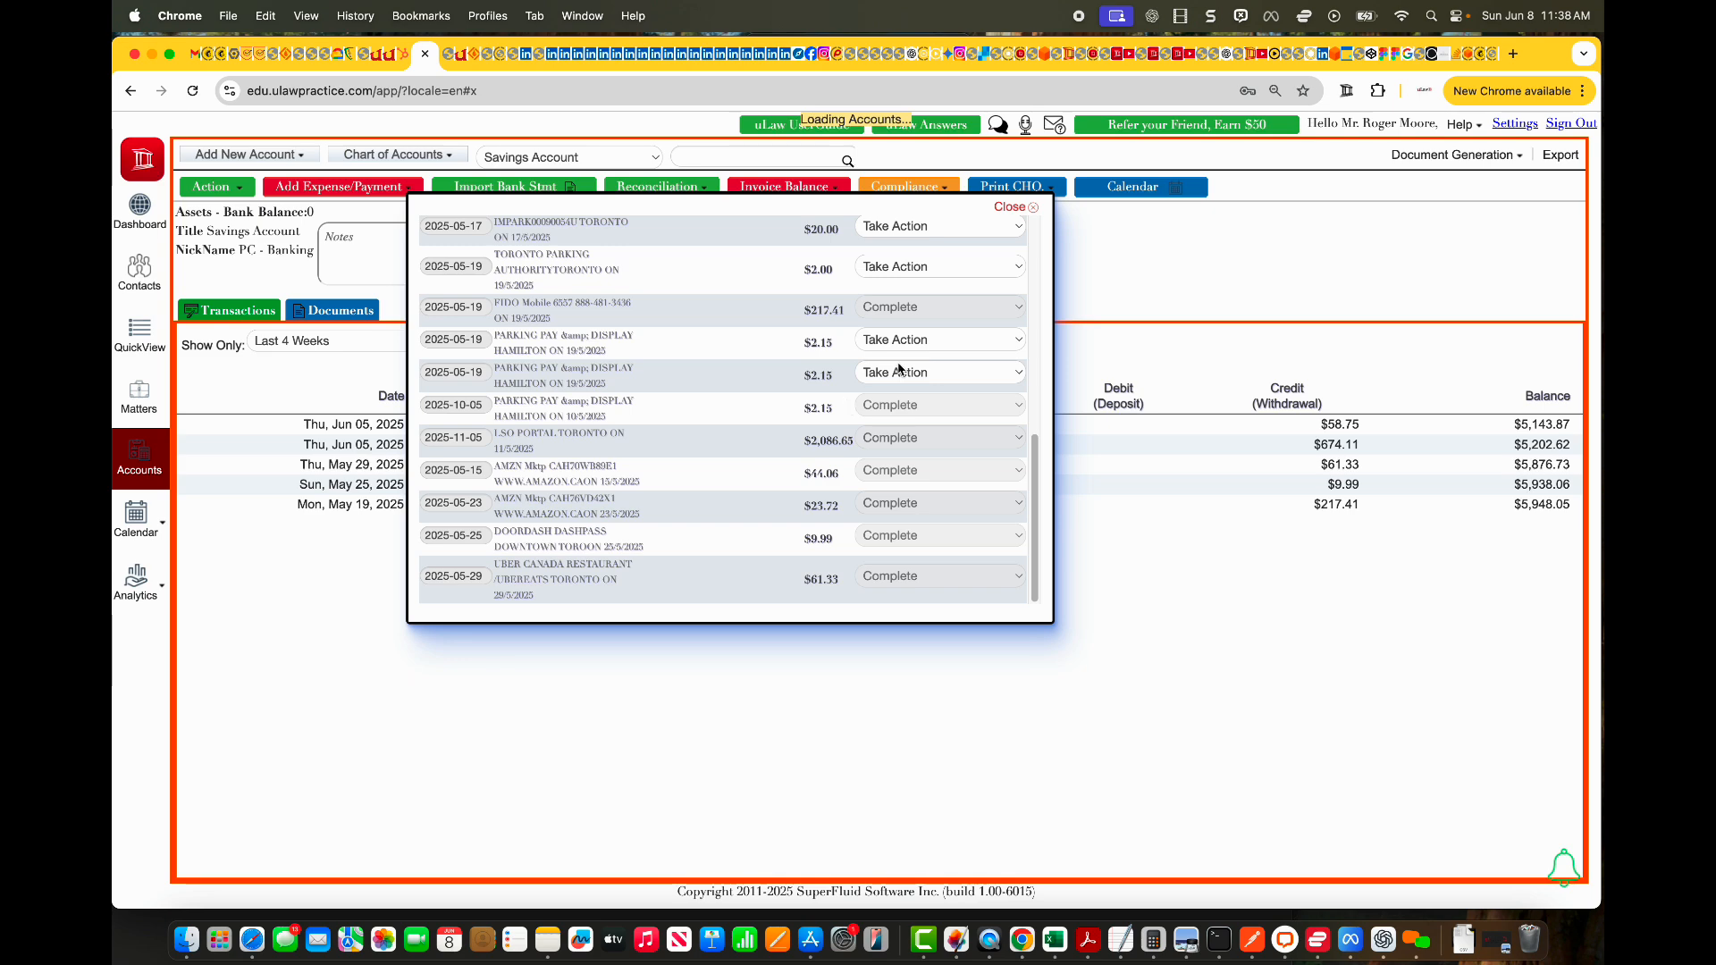
- Record the second of the two 2025-05-19 Parking Pay & Display transactions as an office expense under Travel and submit it
left_click(925, 373)
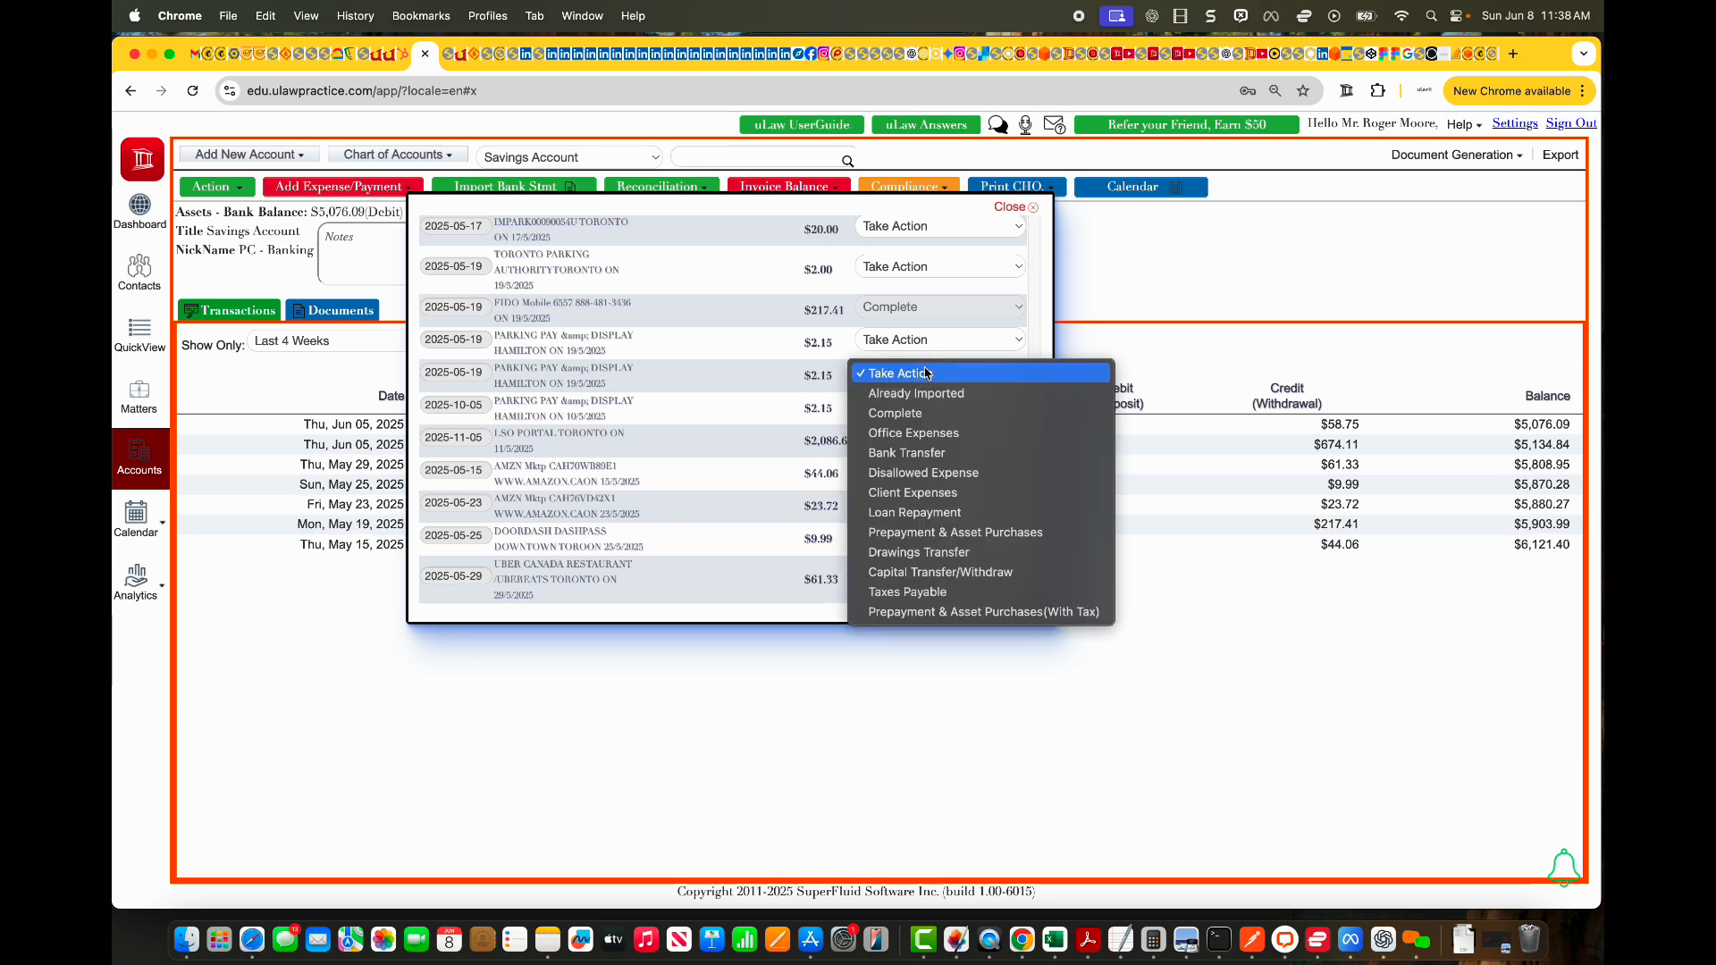
left_click(920, 434)
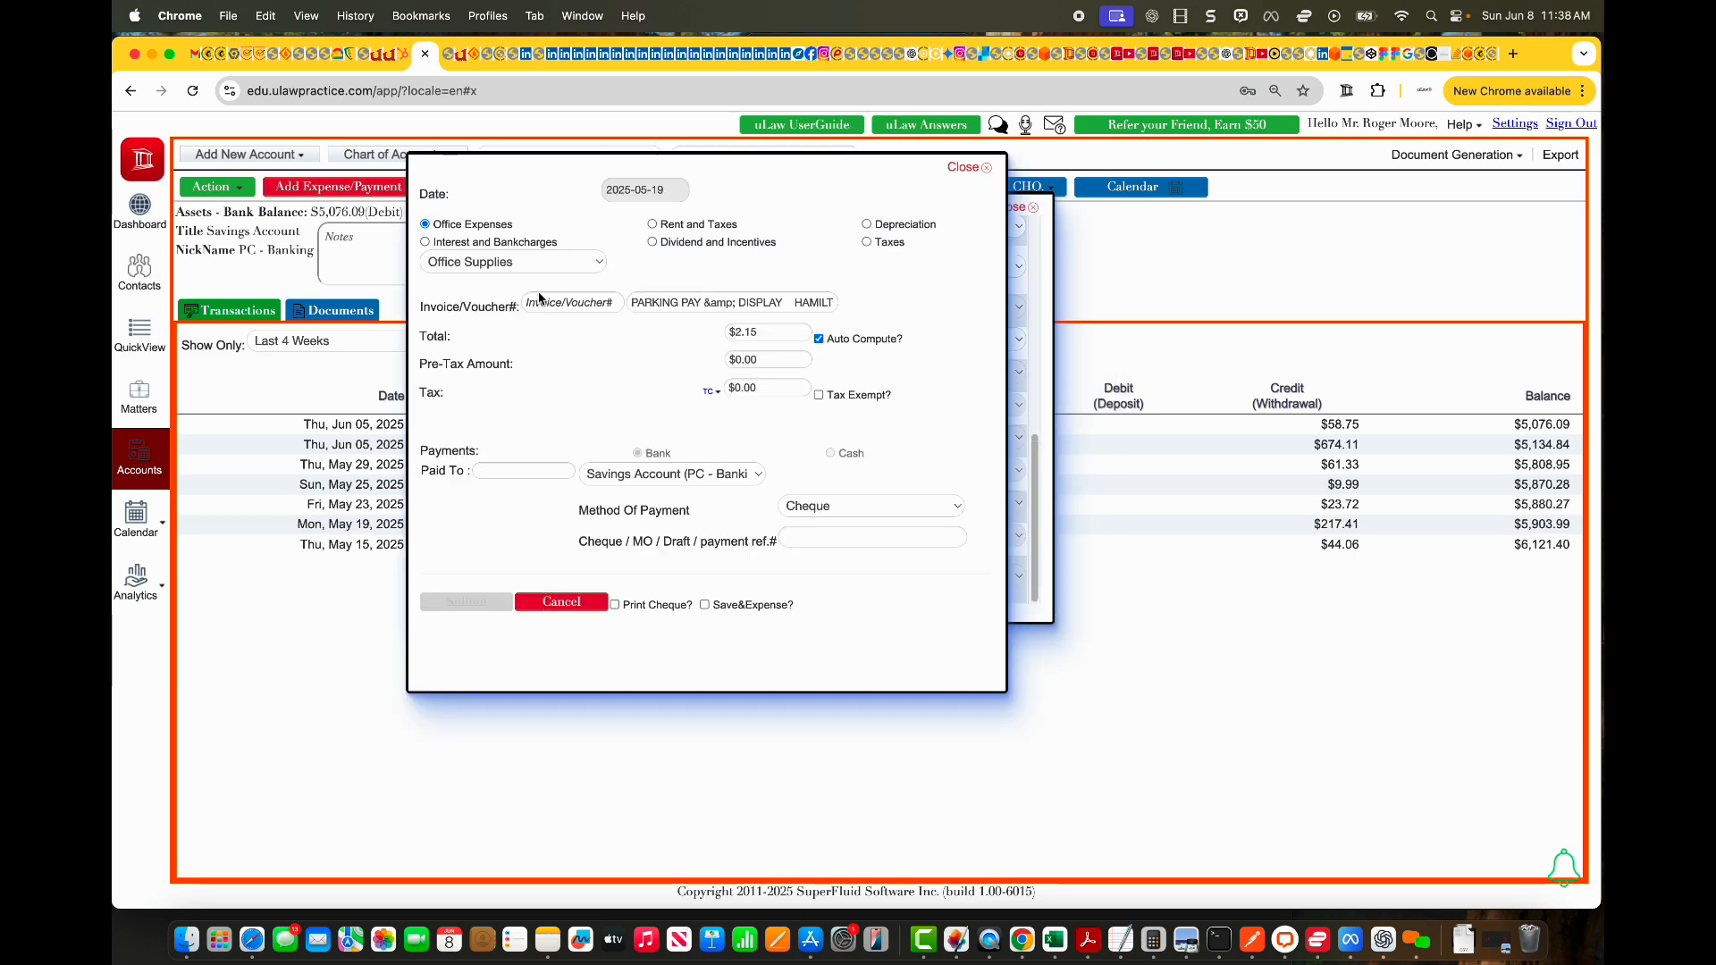
left_click(512, 261)
left_click(498, 348)
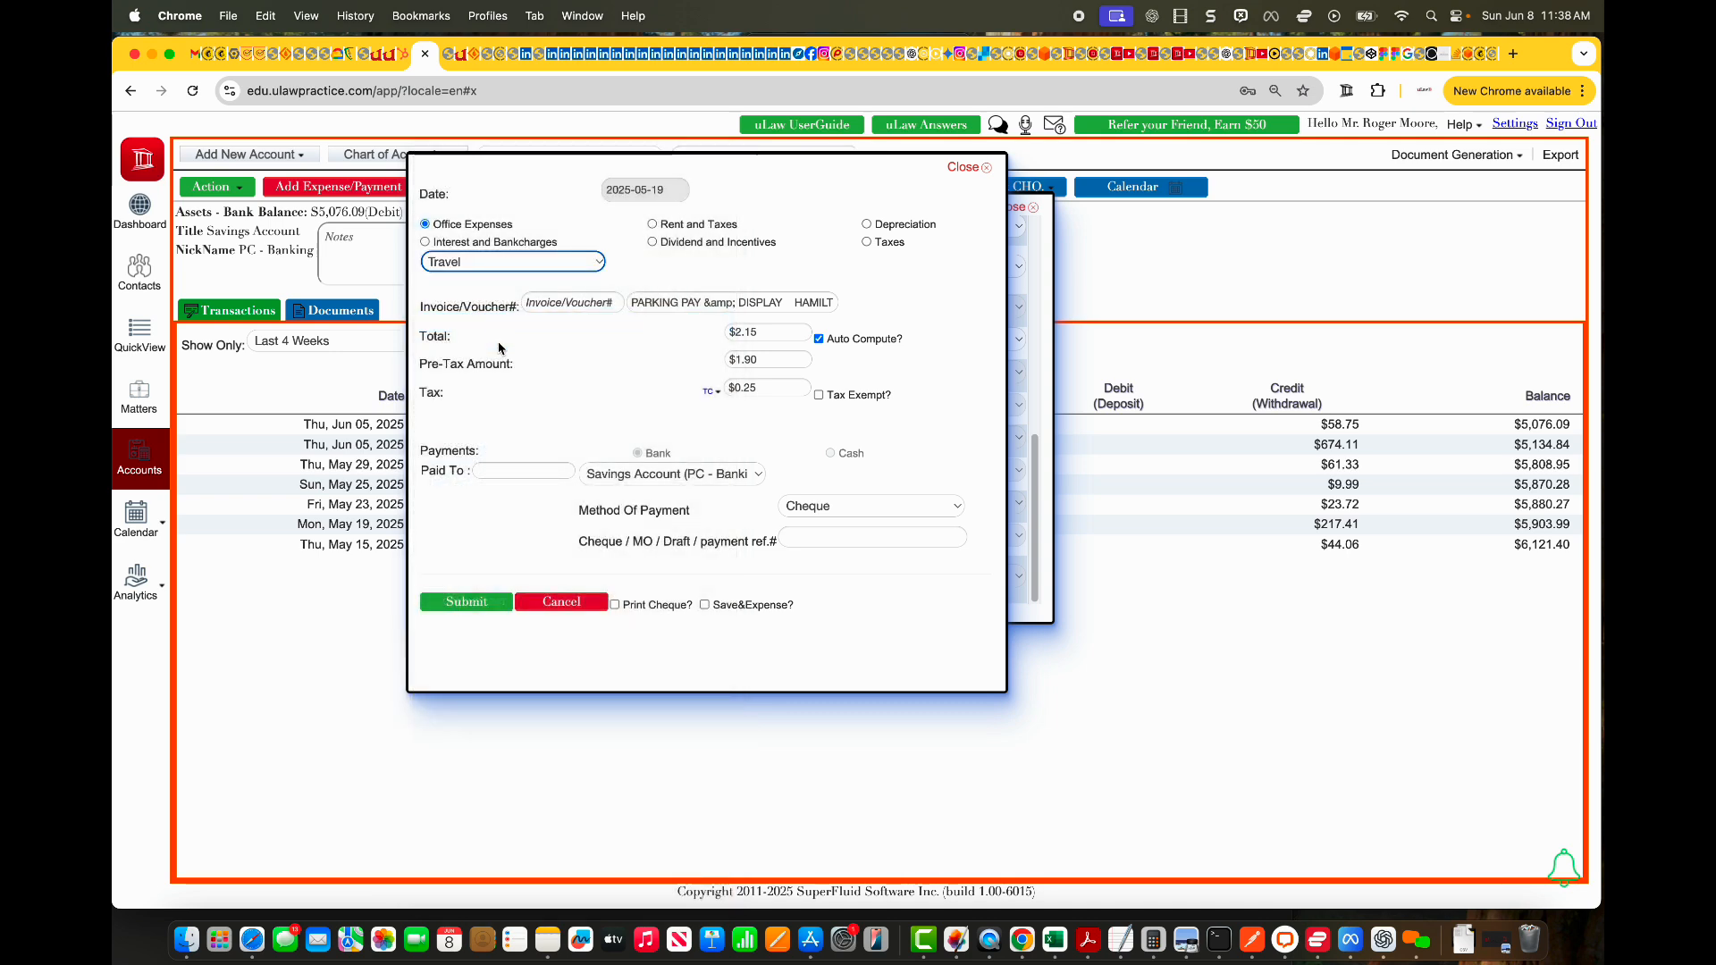
left_click(466, 602)
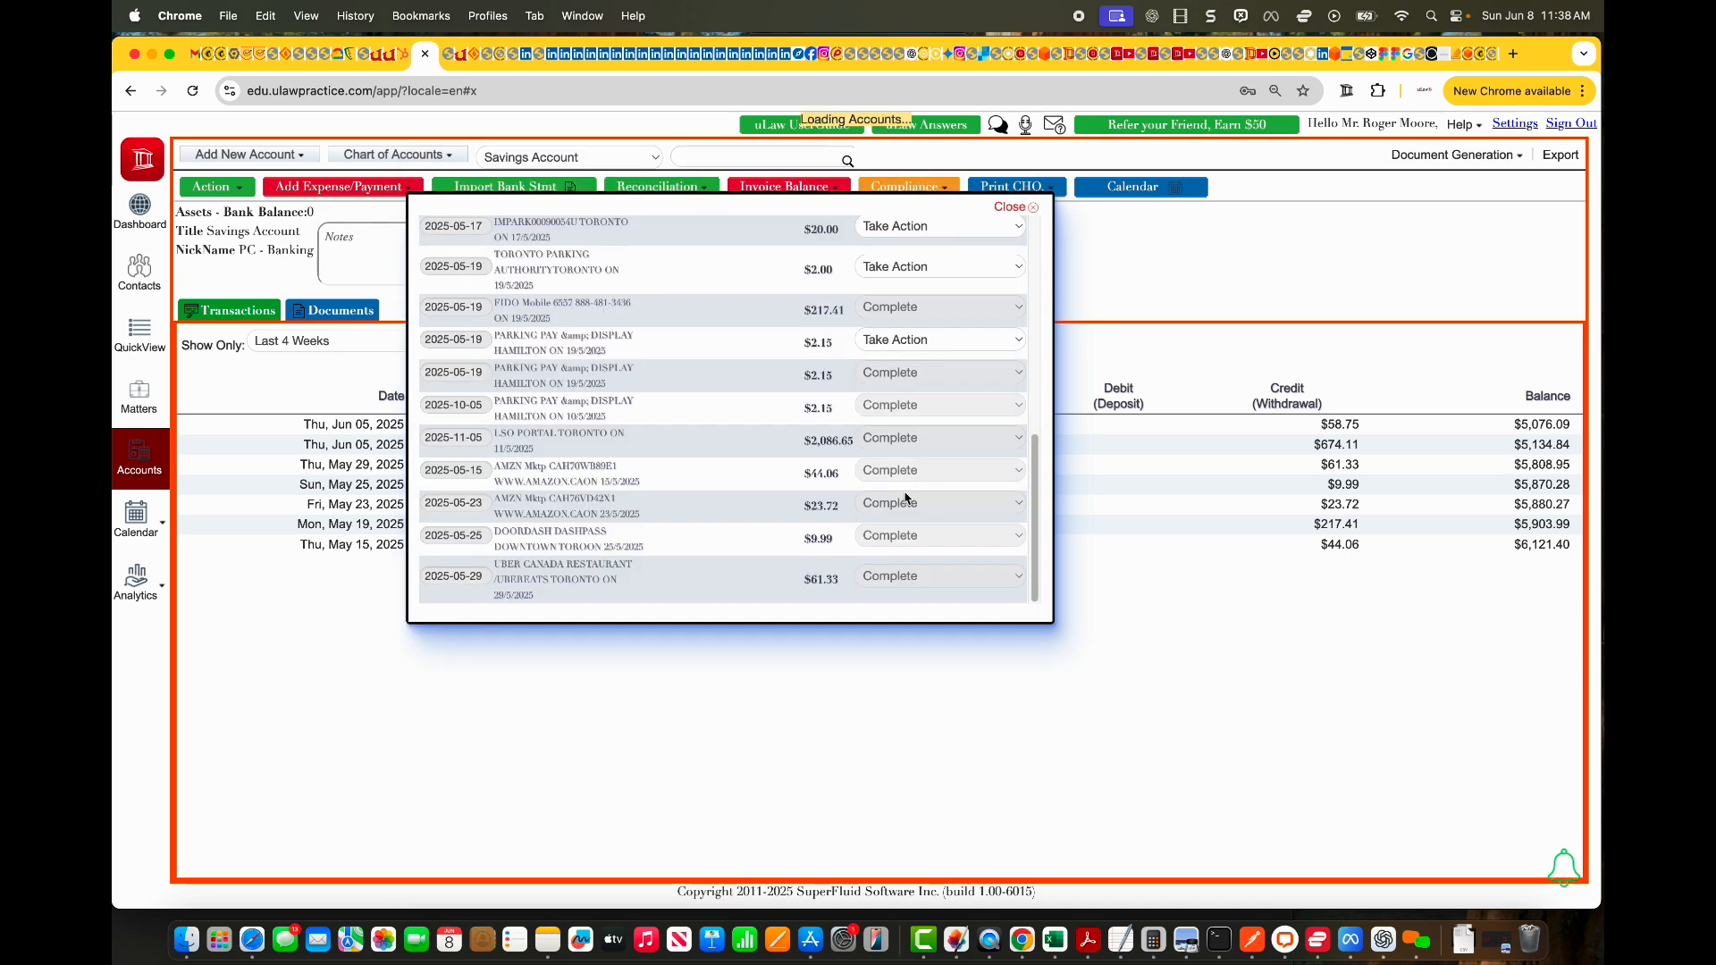
- Record the remaining 2025-05-19 Parking Pay & Display transaction as an office expense and submit it
left_click(940, 347)
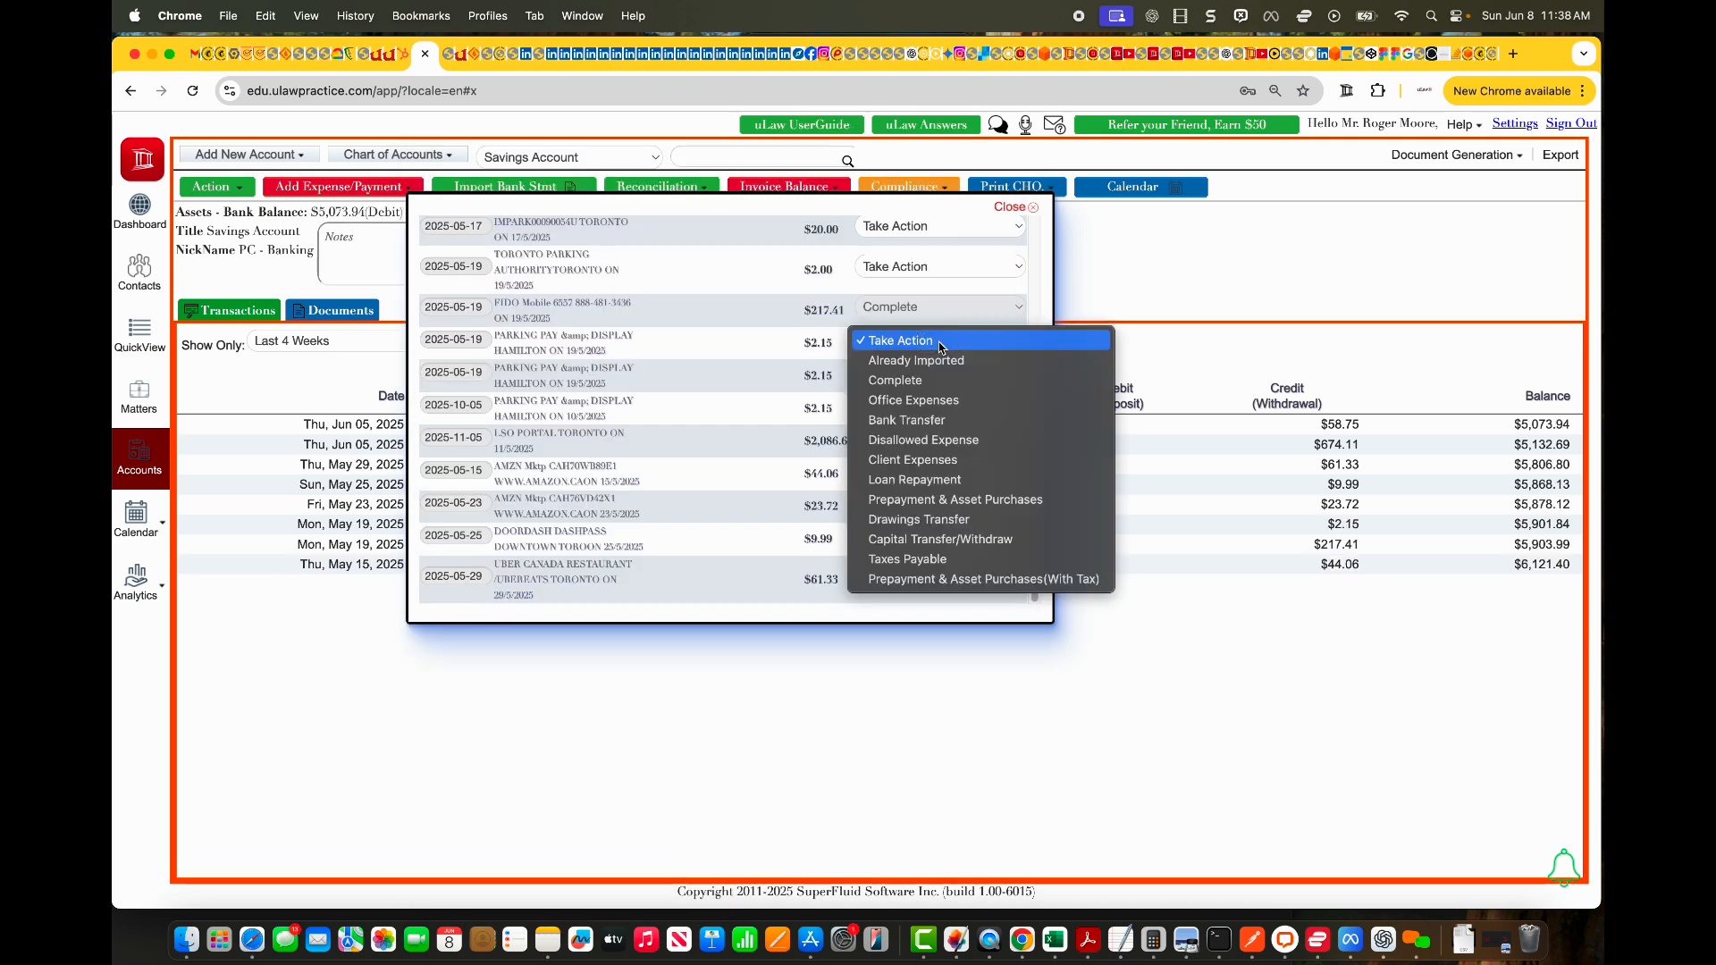
left_click(918, 402)
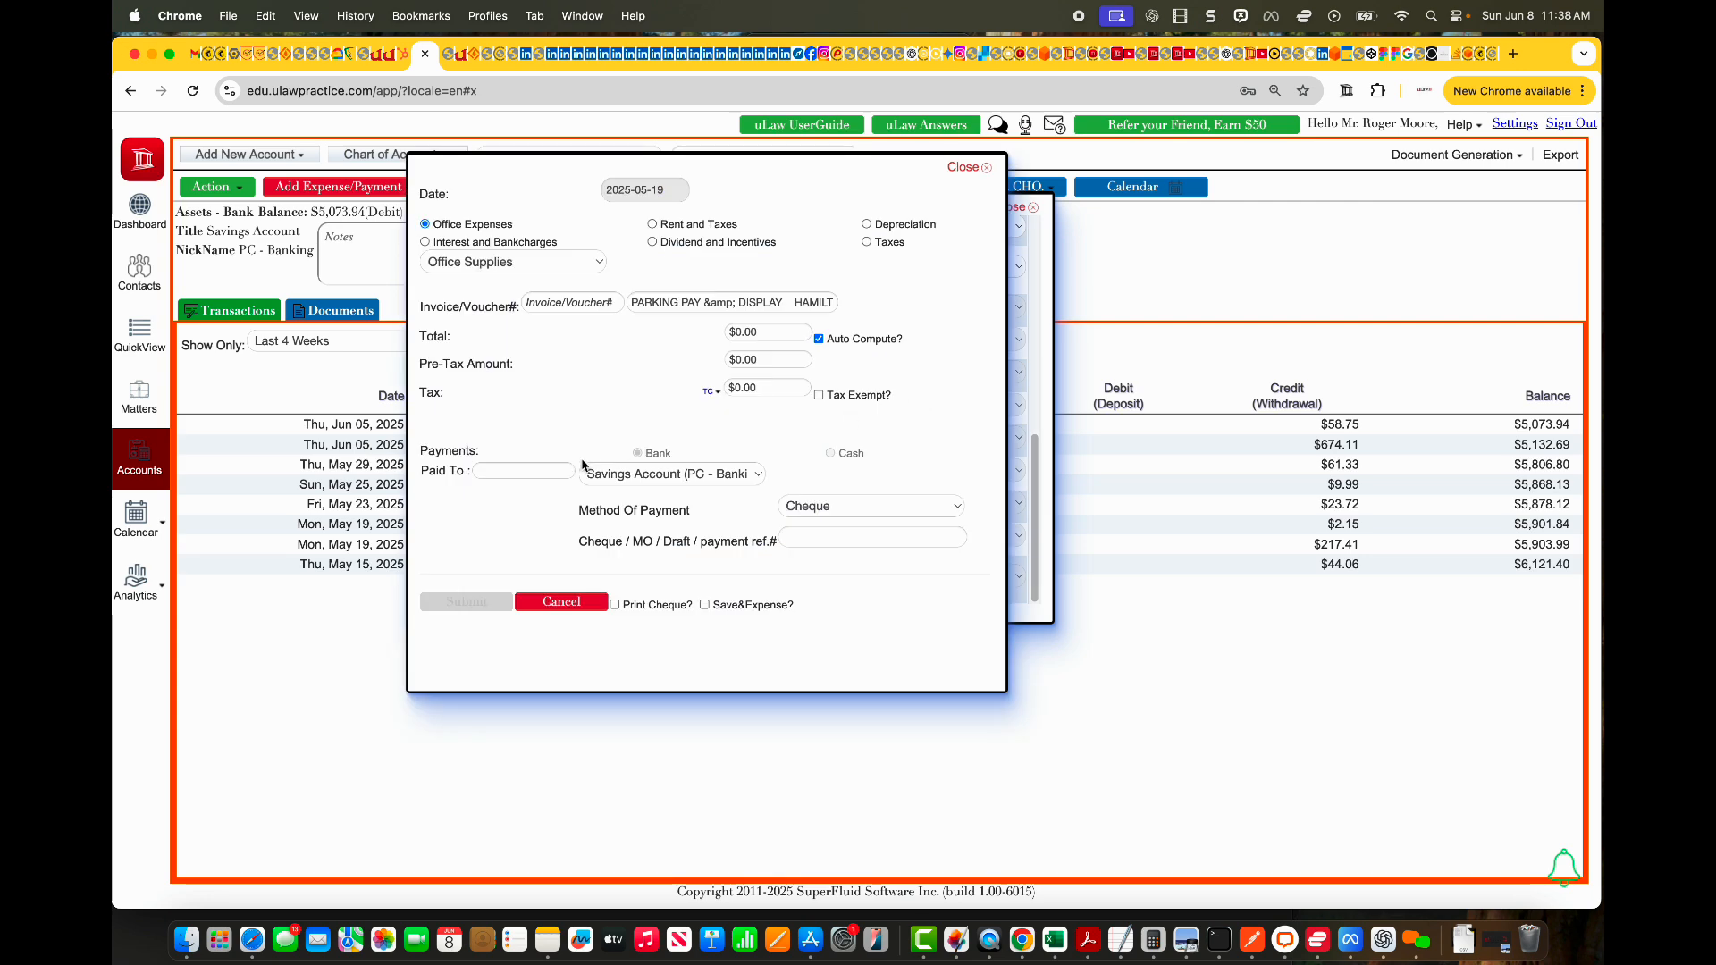
left_click(470, 603)
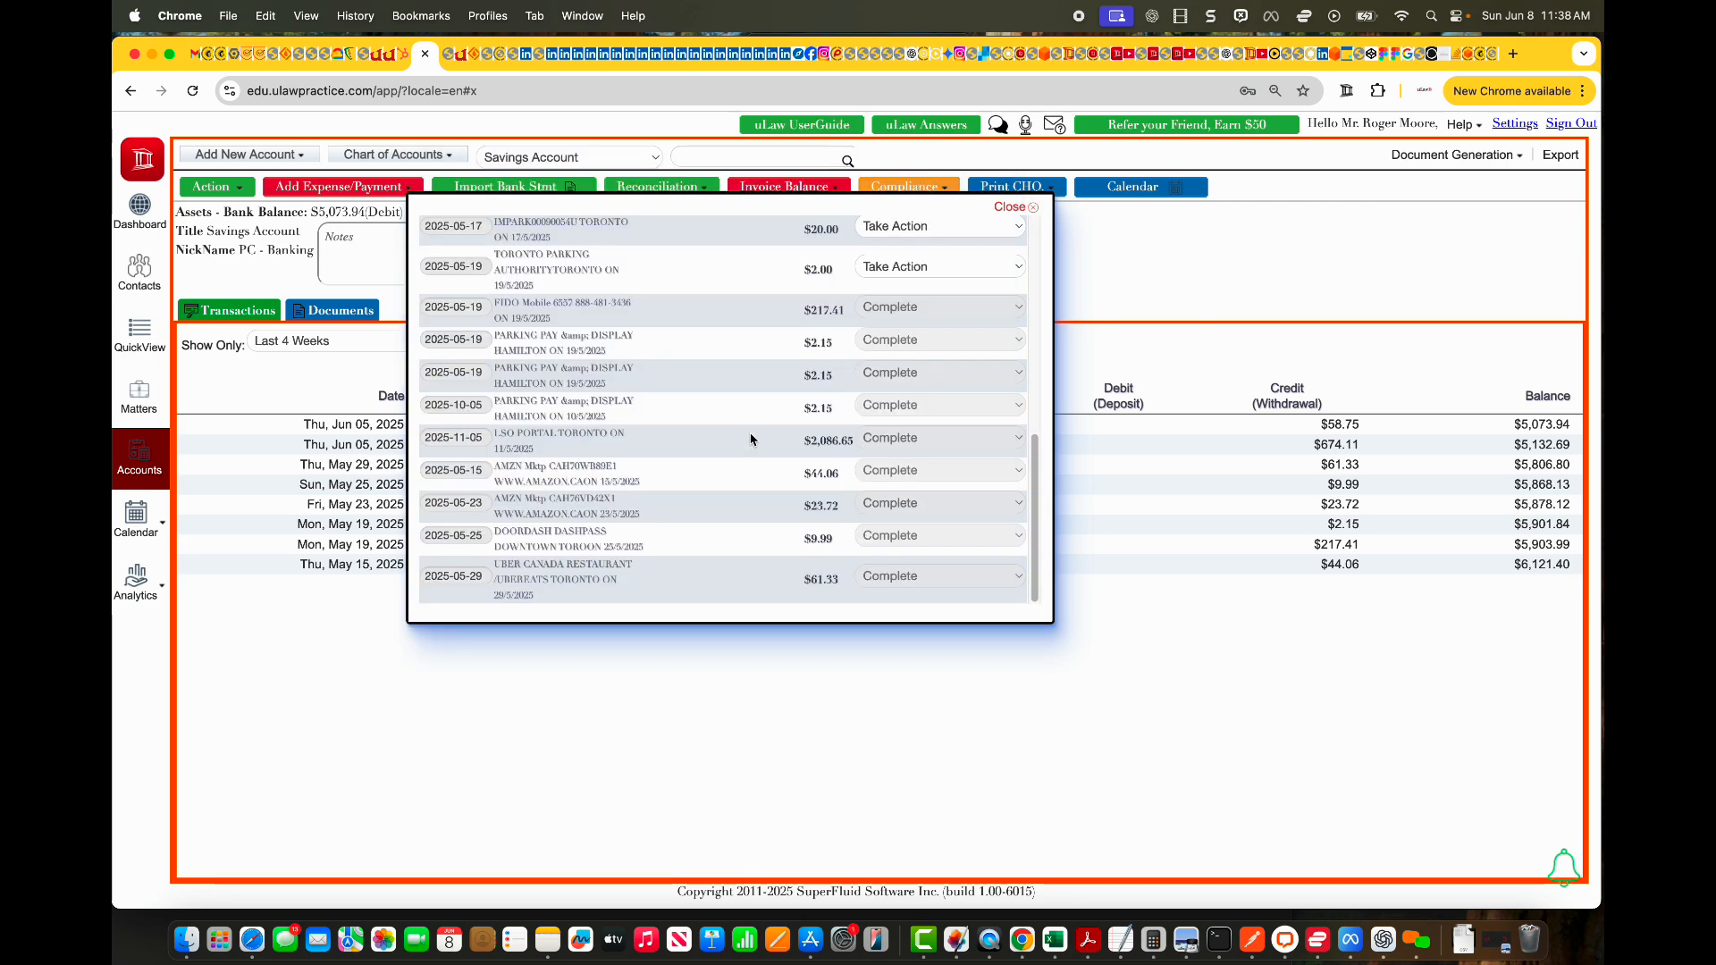
- Record the $674.10 transaction dated 2025-06-05 as an office expense and submit it
scroll(751, 438, "up", 5)
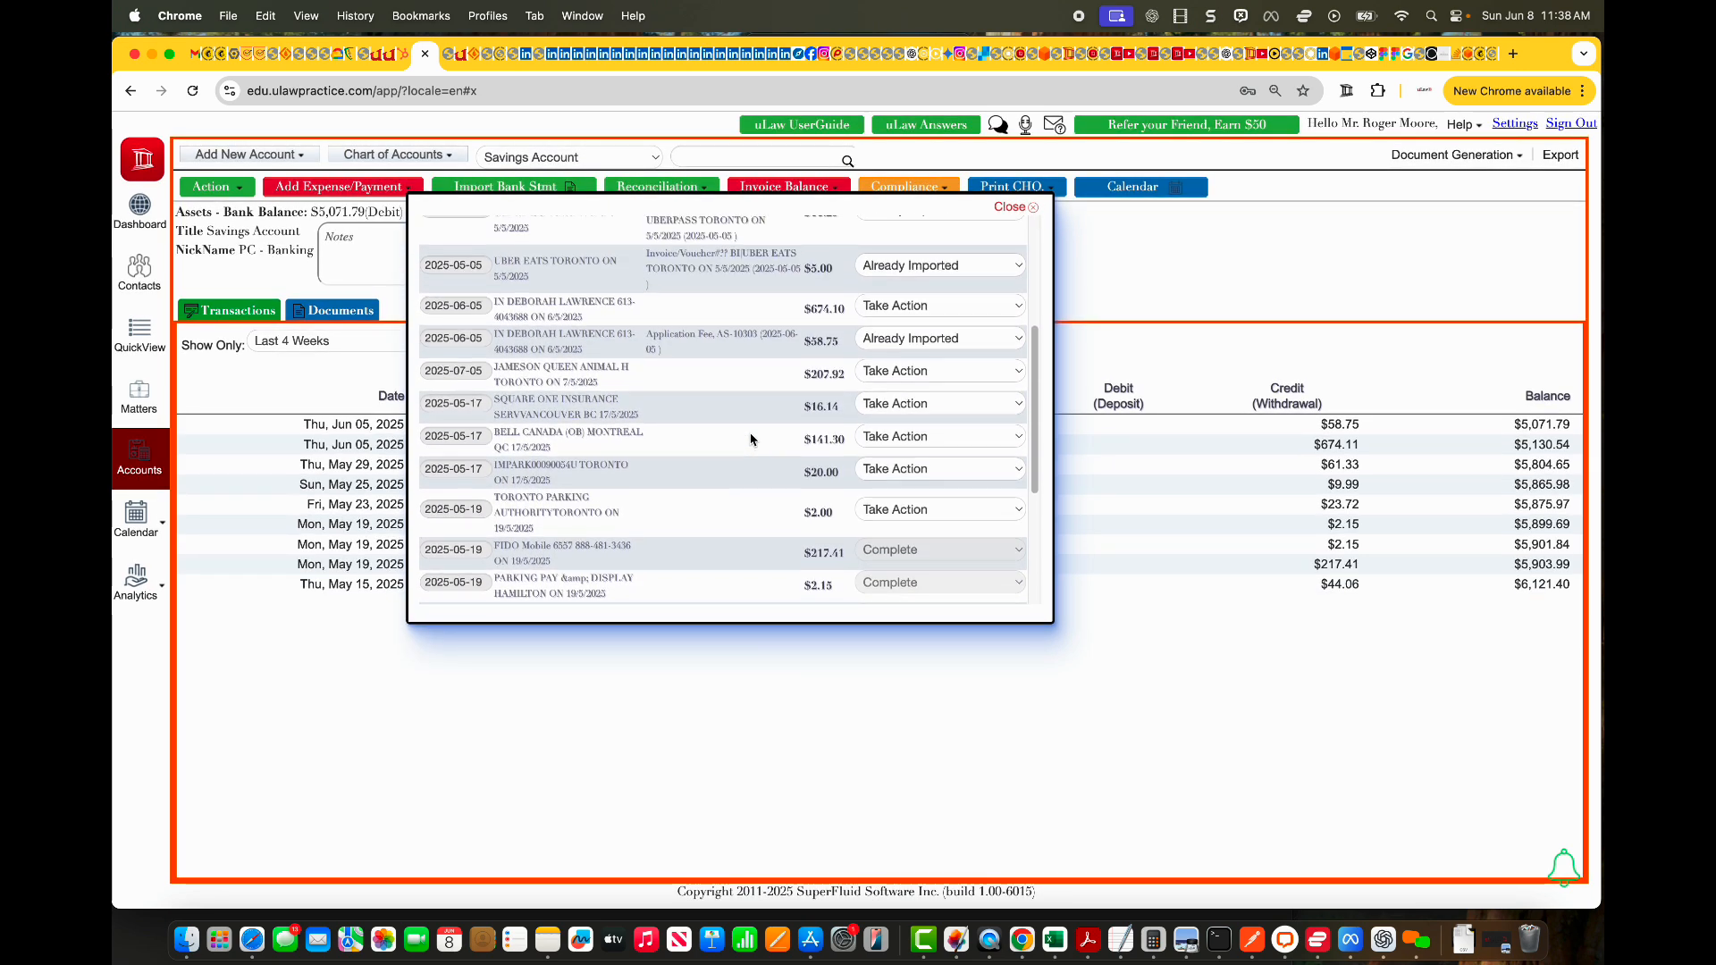
left_click(888, 308)
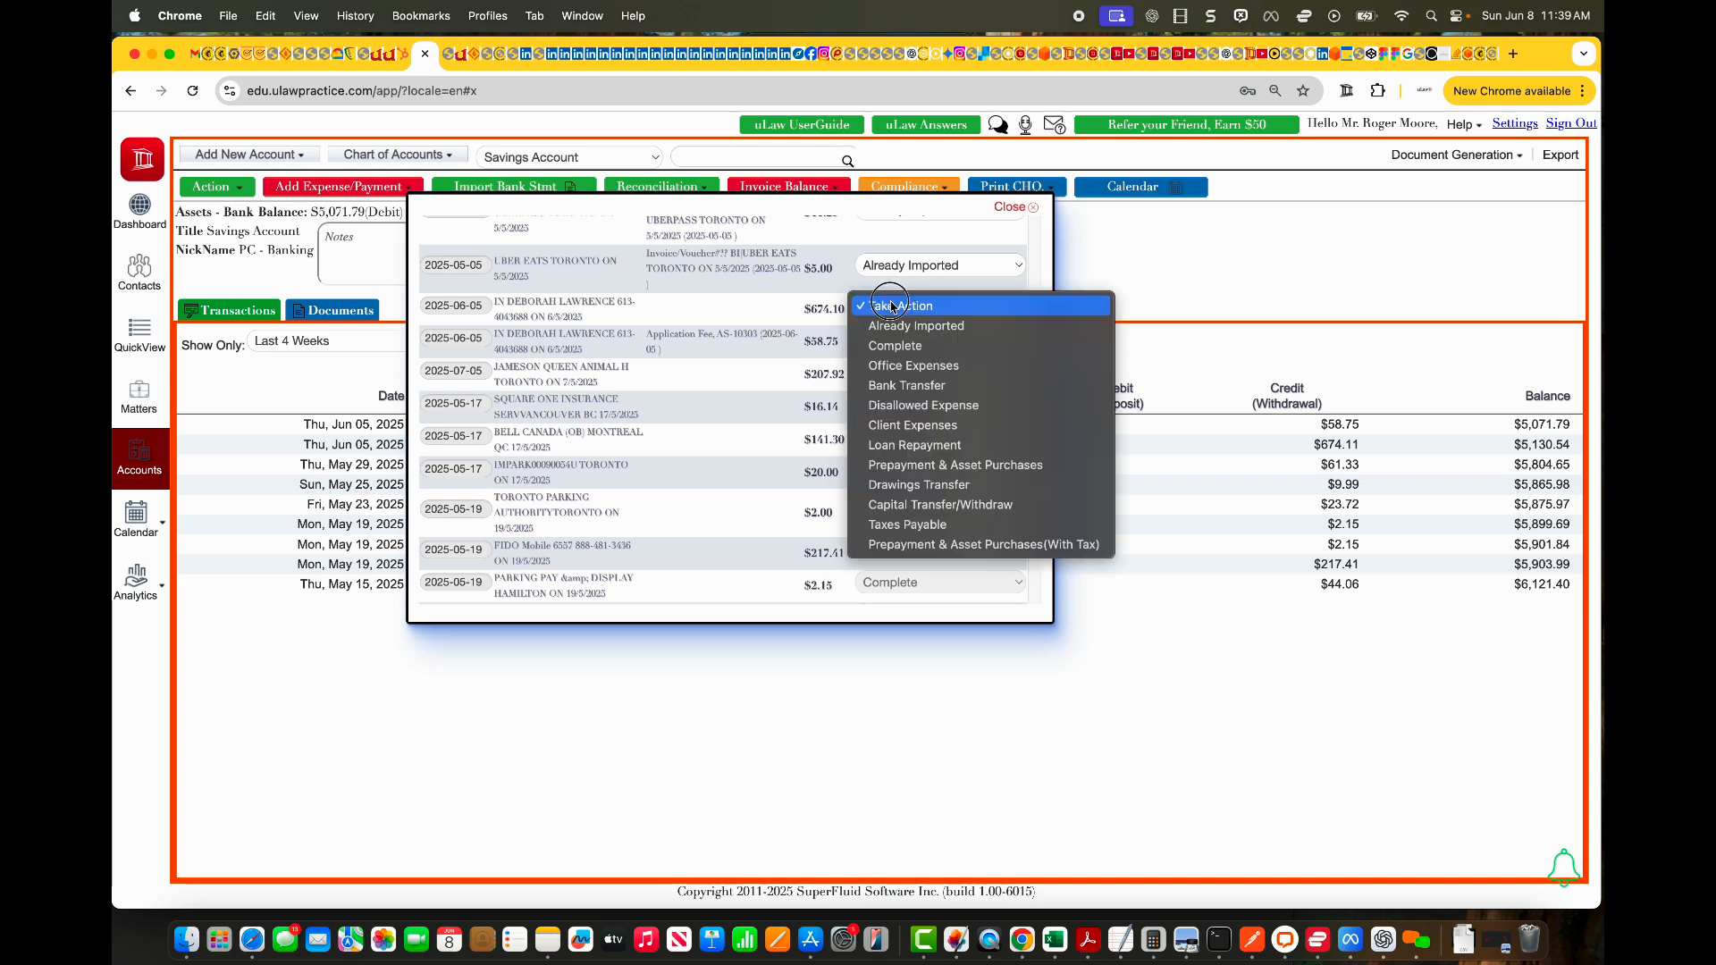
left_click(912, 365)
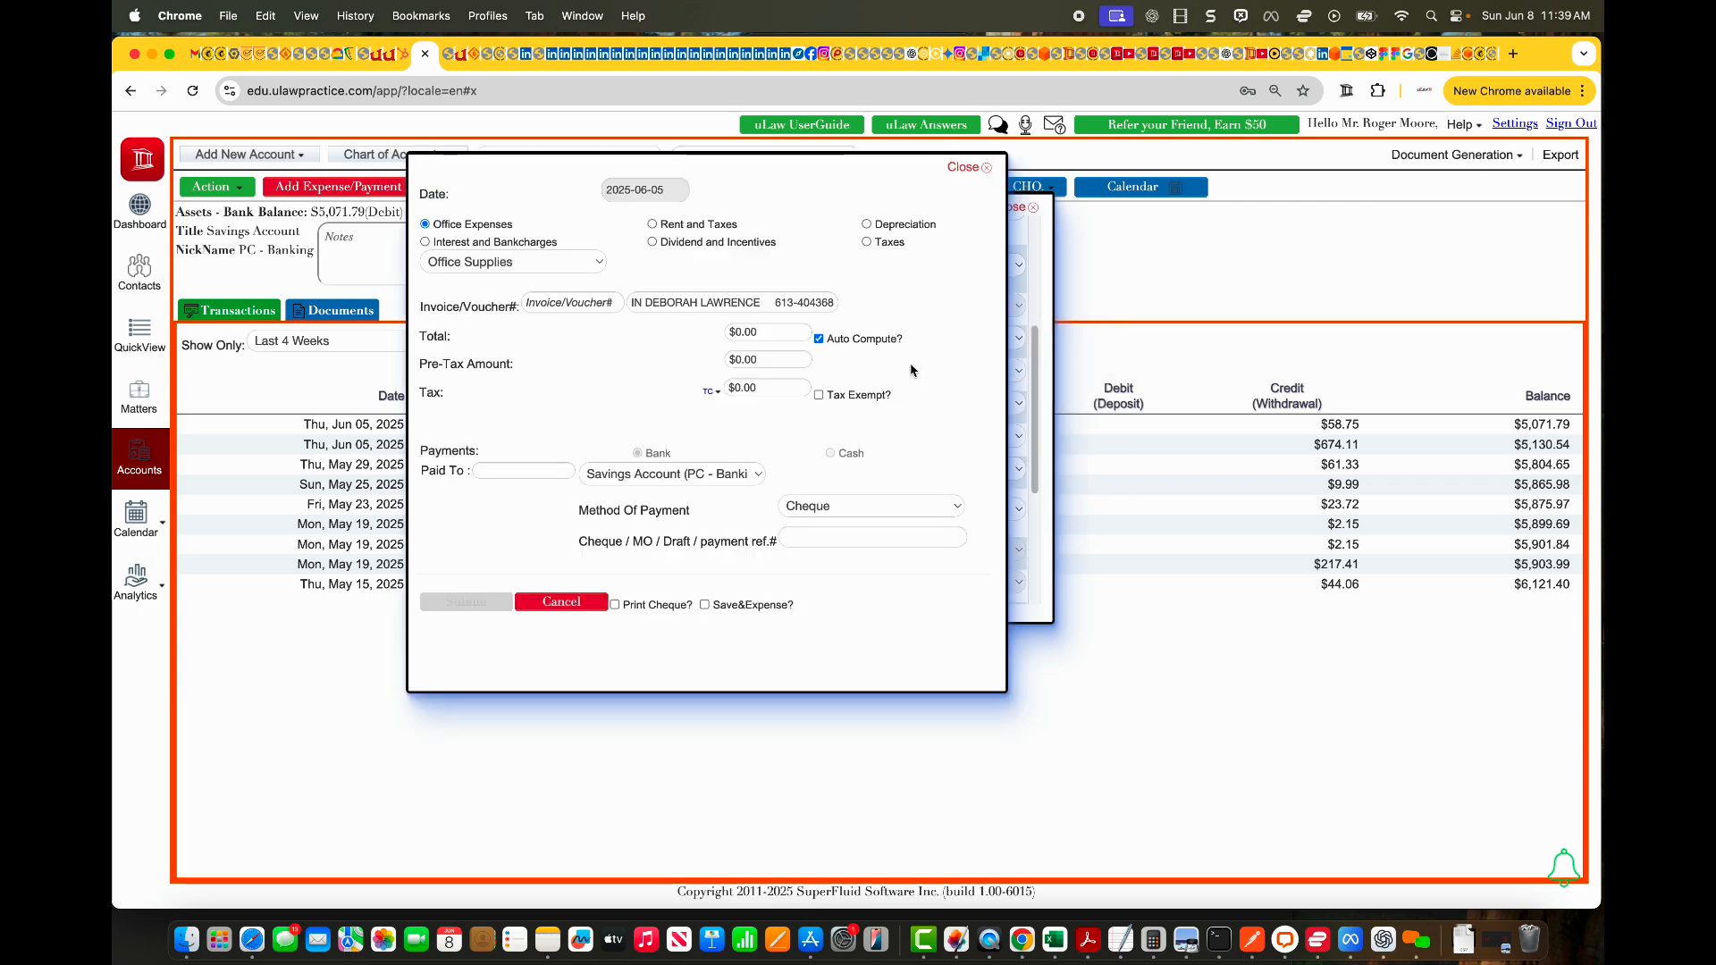
left_click(461, 599)
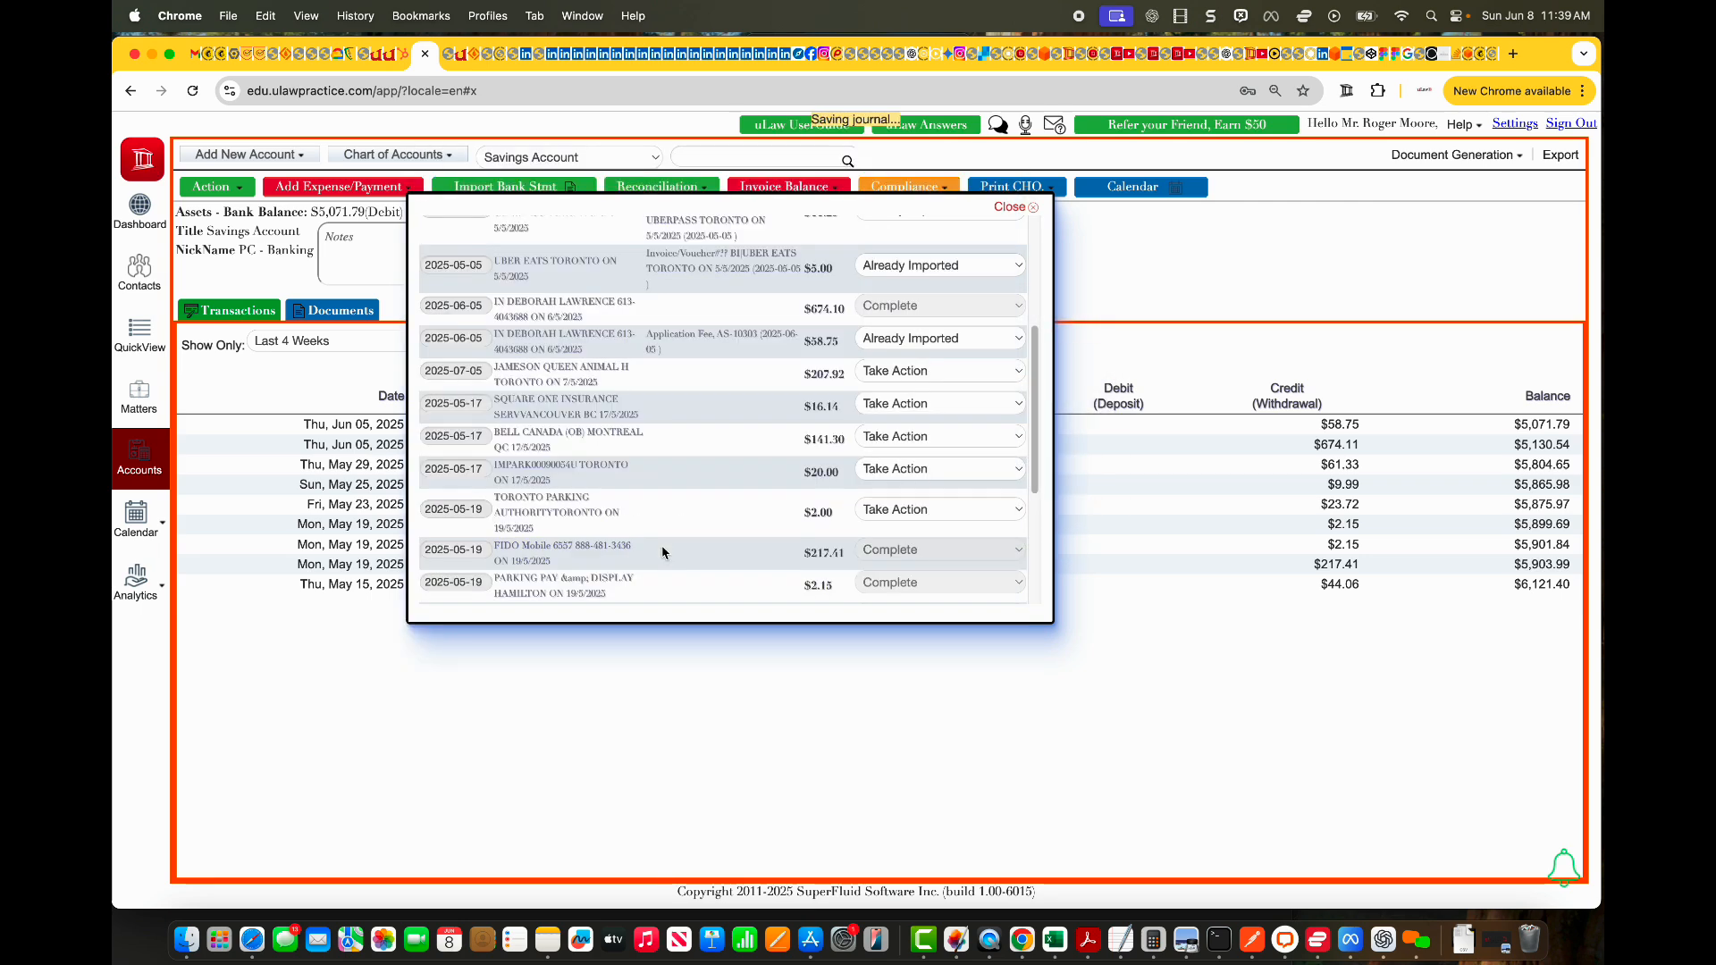
left_click(917, 373)
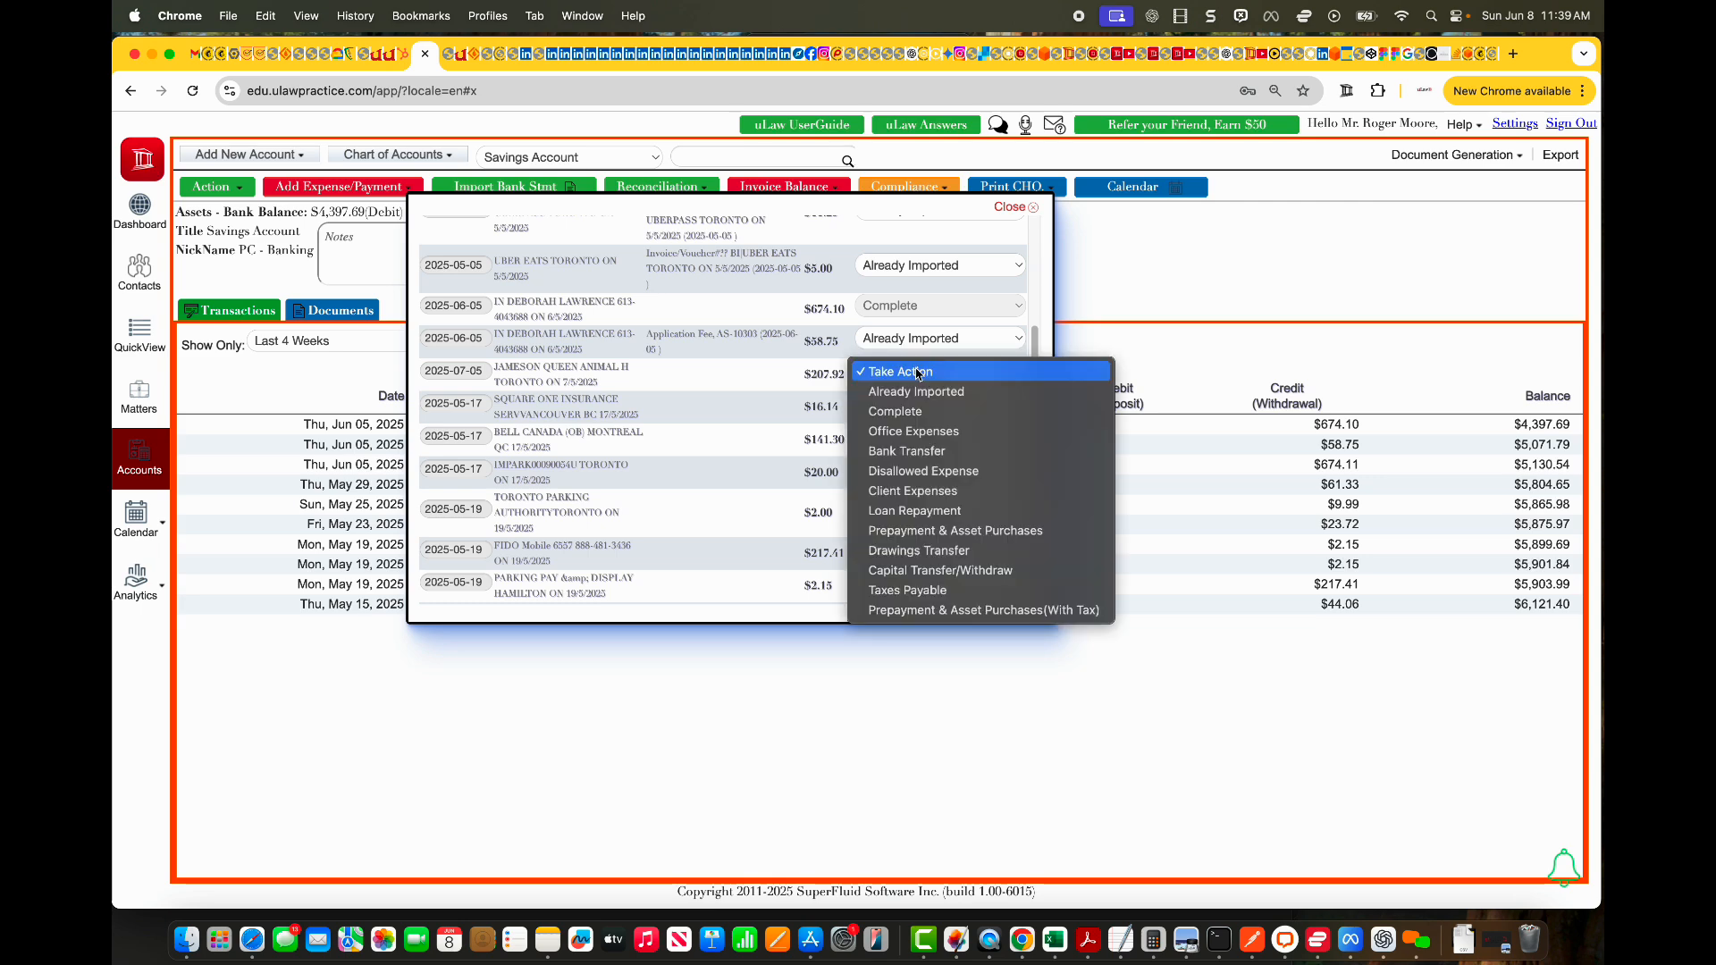
left_click(918, 414)
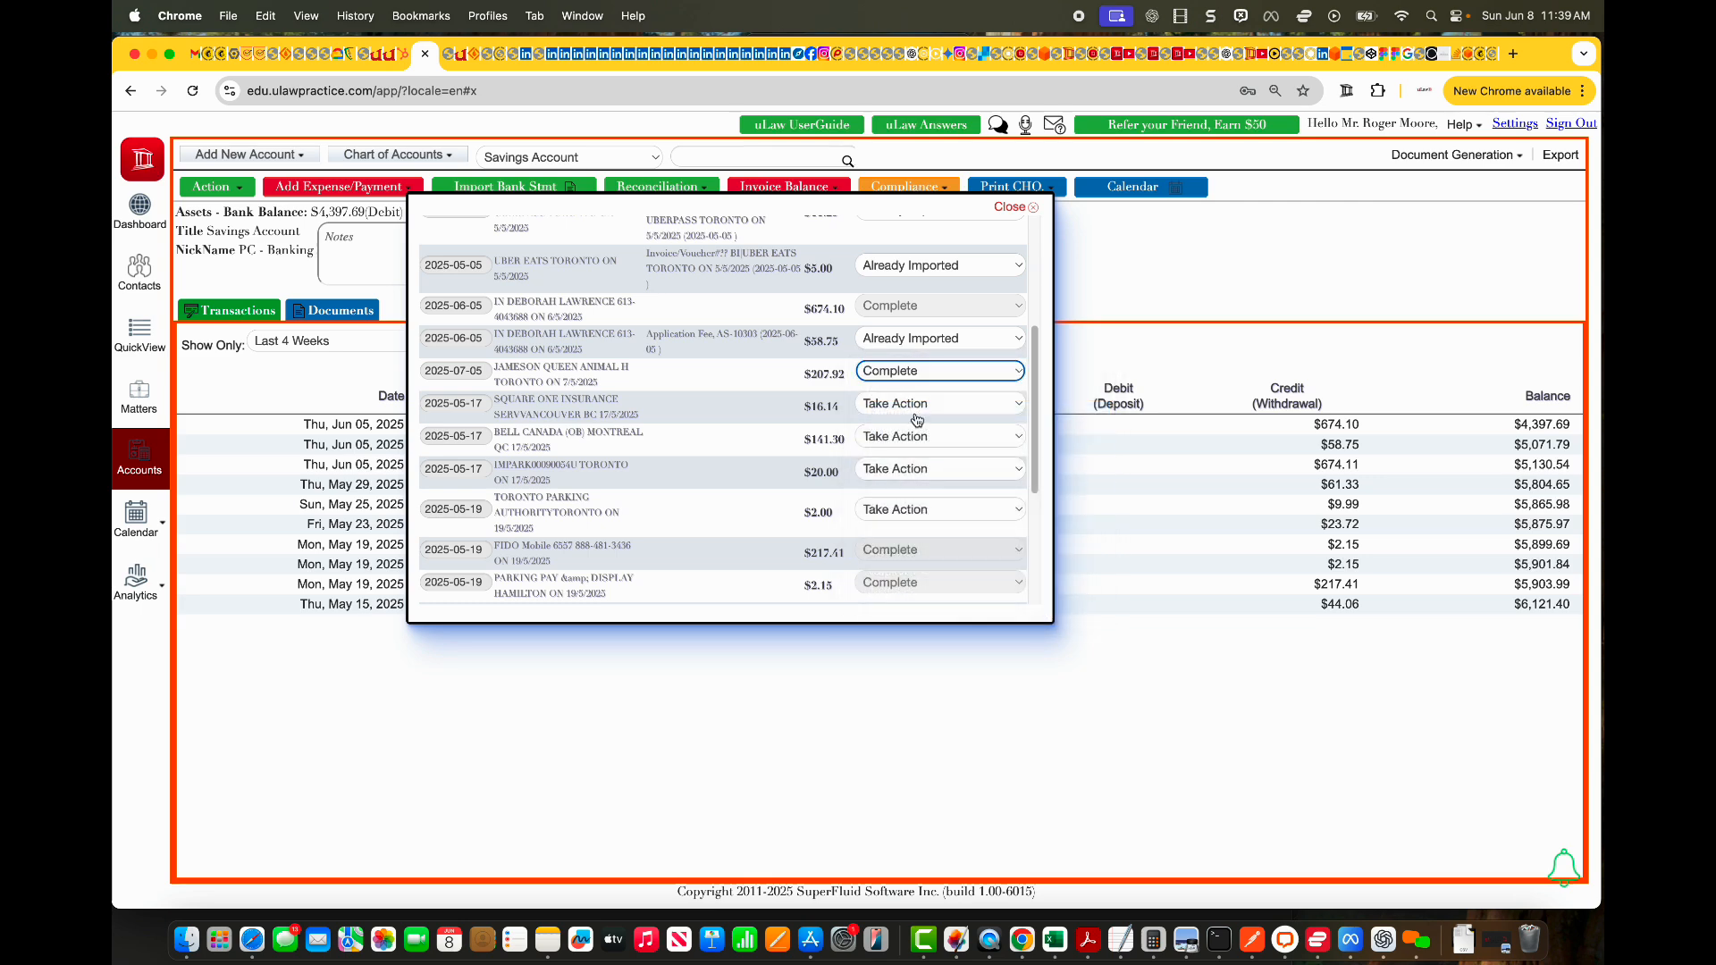
left_click(929, 370)
left_click(943, 354)
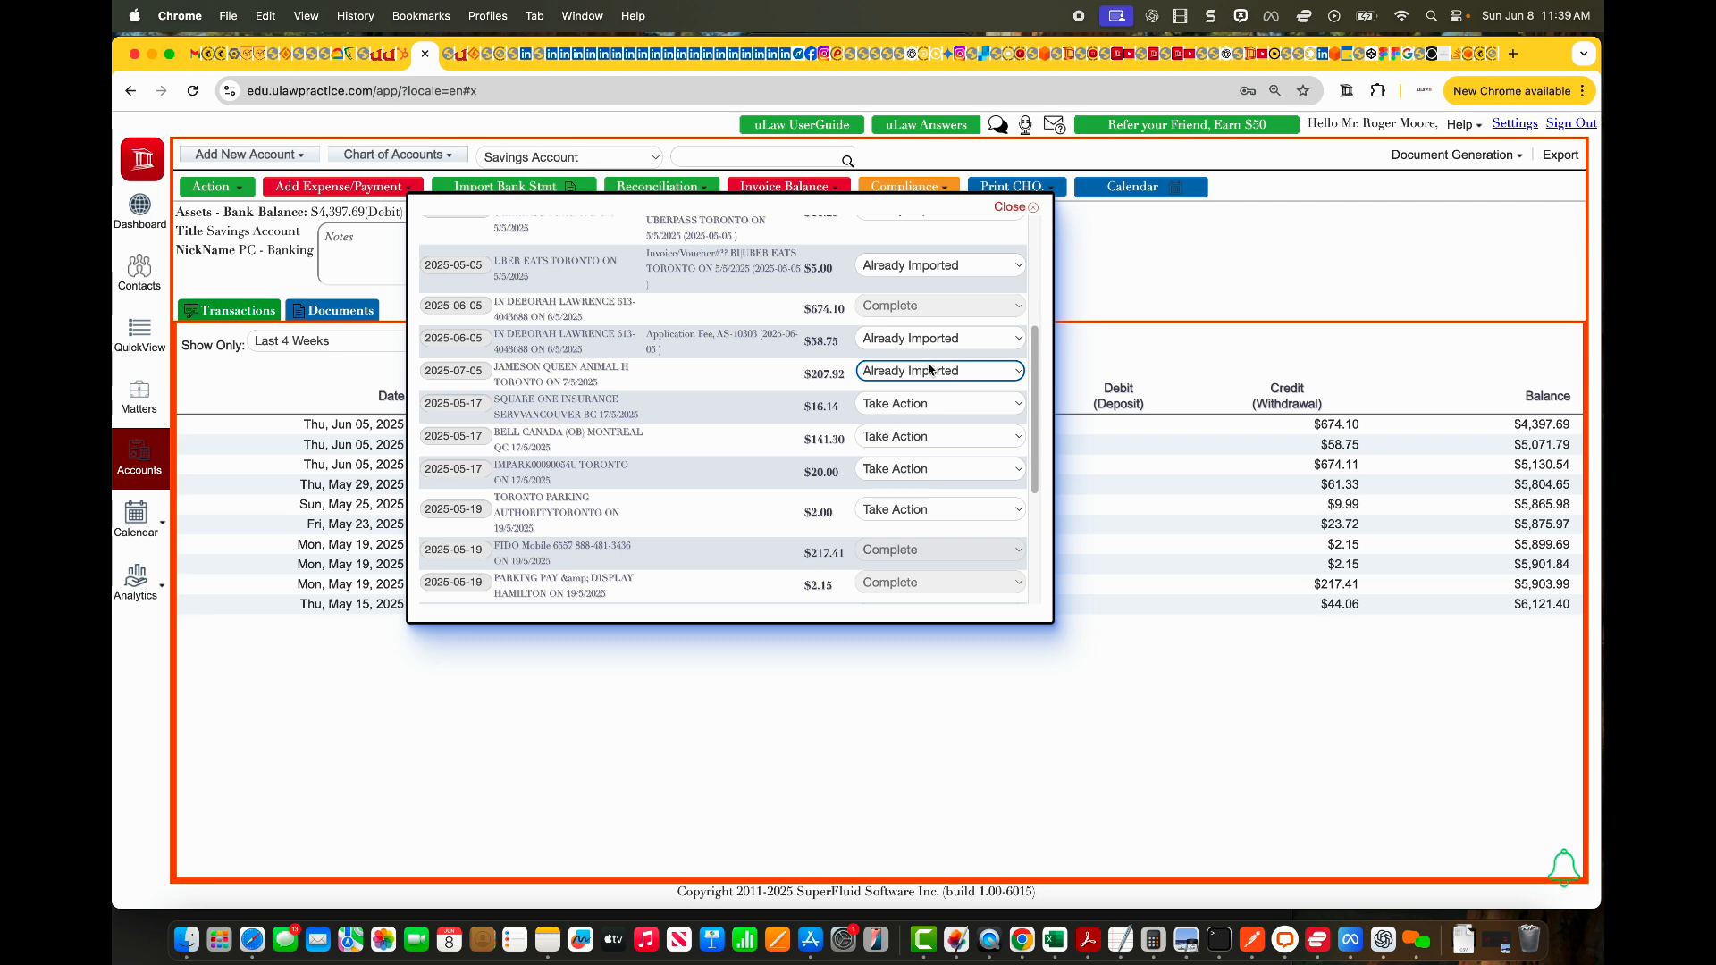
- Record the 2025-07-05 Jameson Queen Animal transaction as an office expense and submit it
left_click(938, 371)
left_click(917, 415)
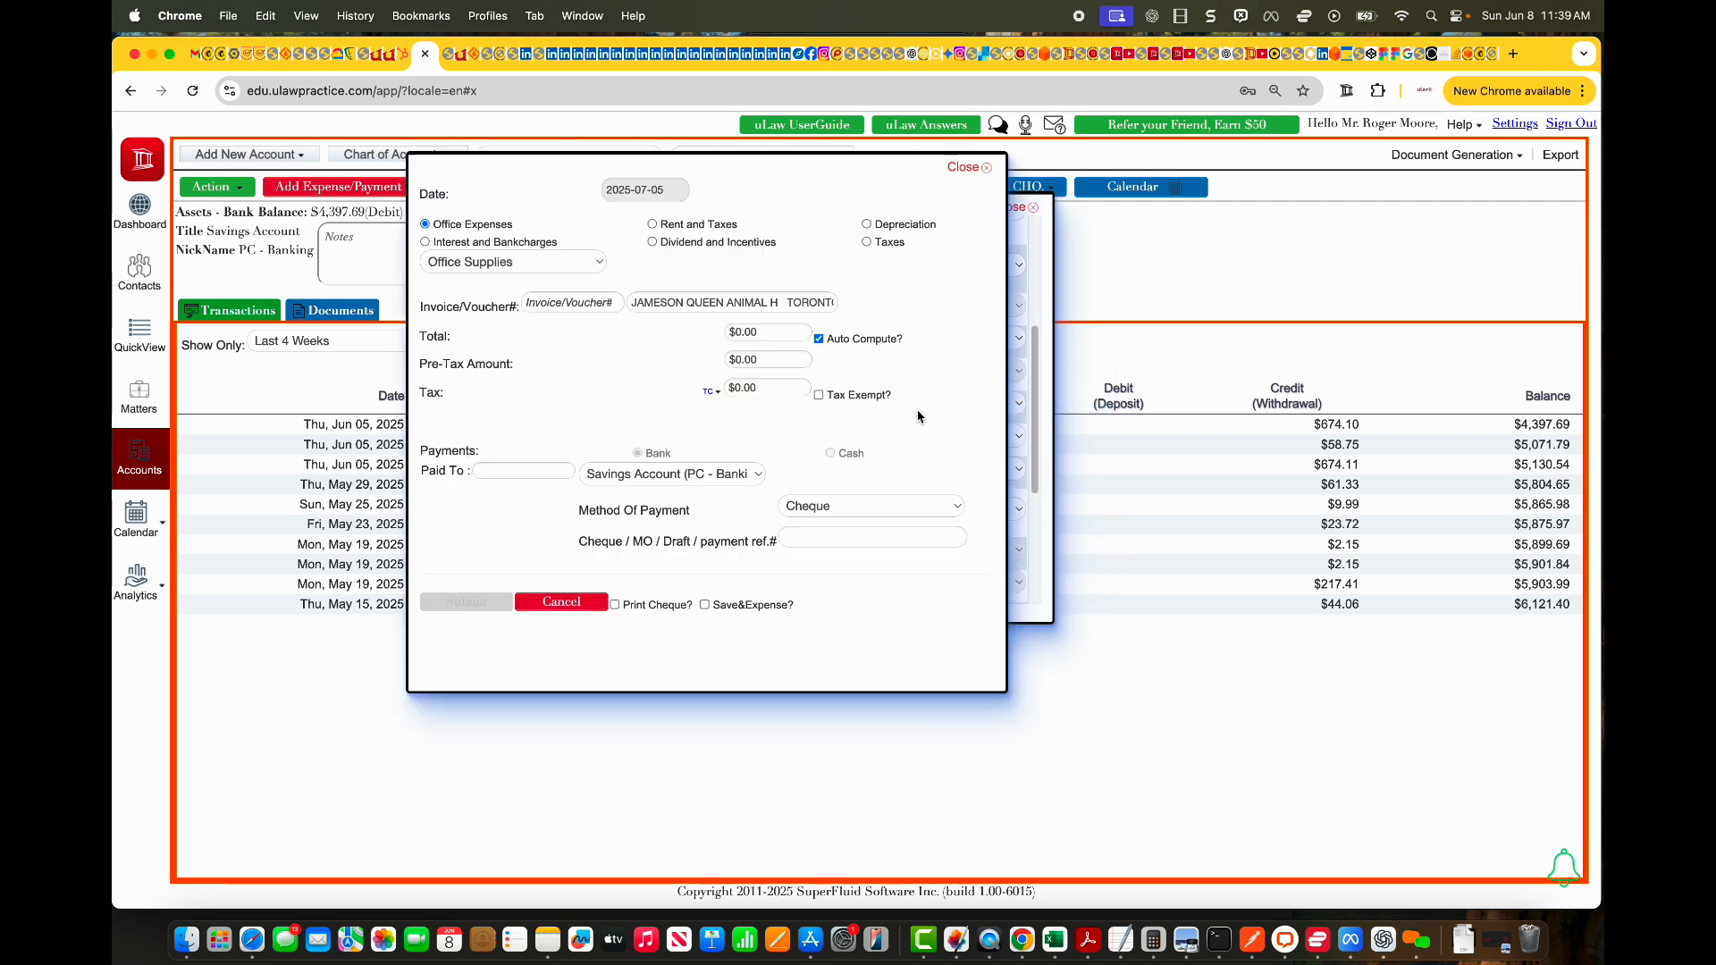
left_click(494, 599)
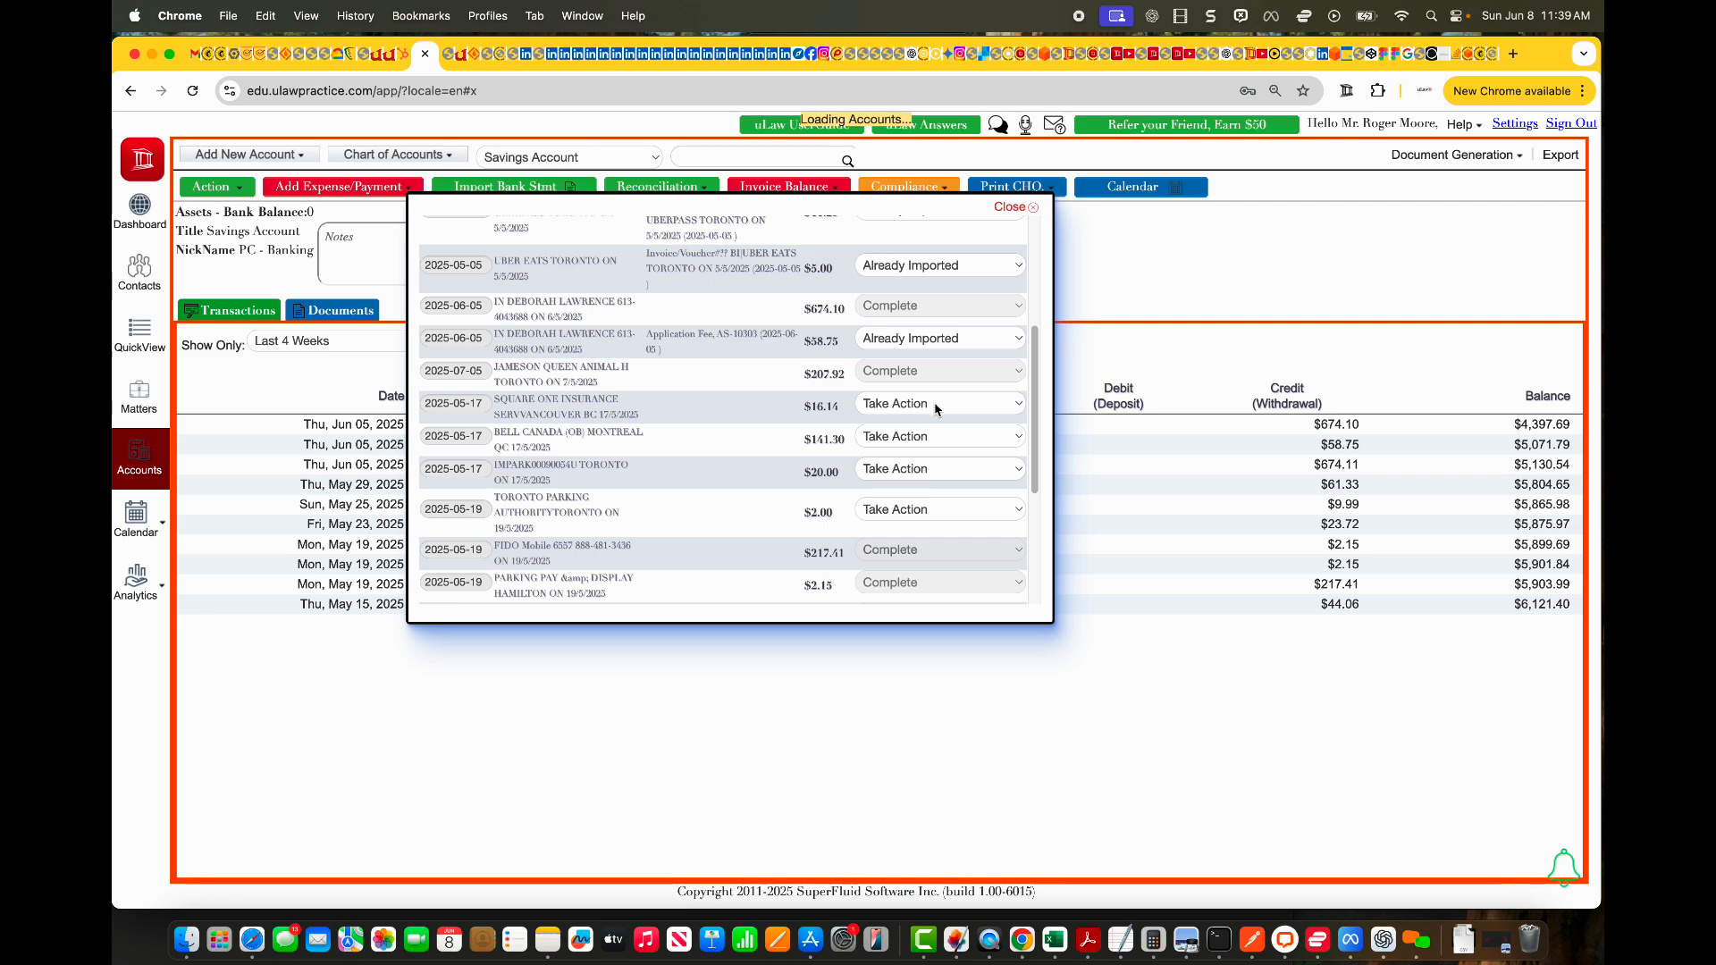
- Record the 2025-05-17 Square One Insurance transaction under Rent and Taxes as Other Utilities, with Credit Card as payment method, and submit it
left_click(932, 403)
left_click(932, 464)
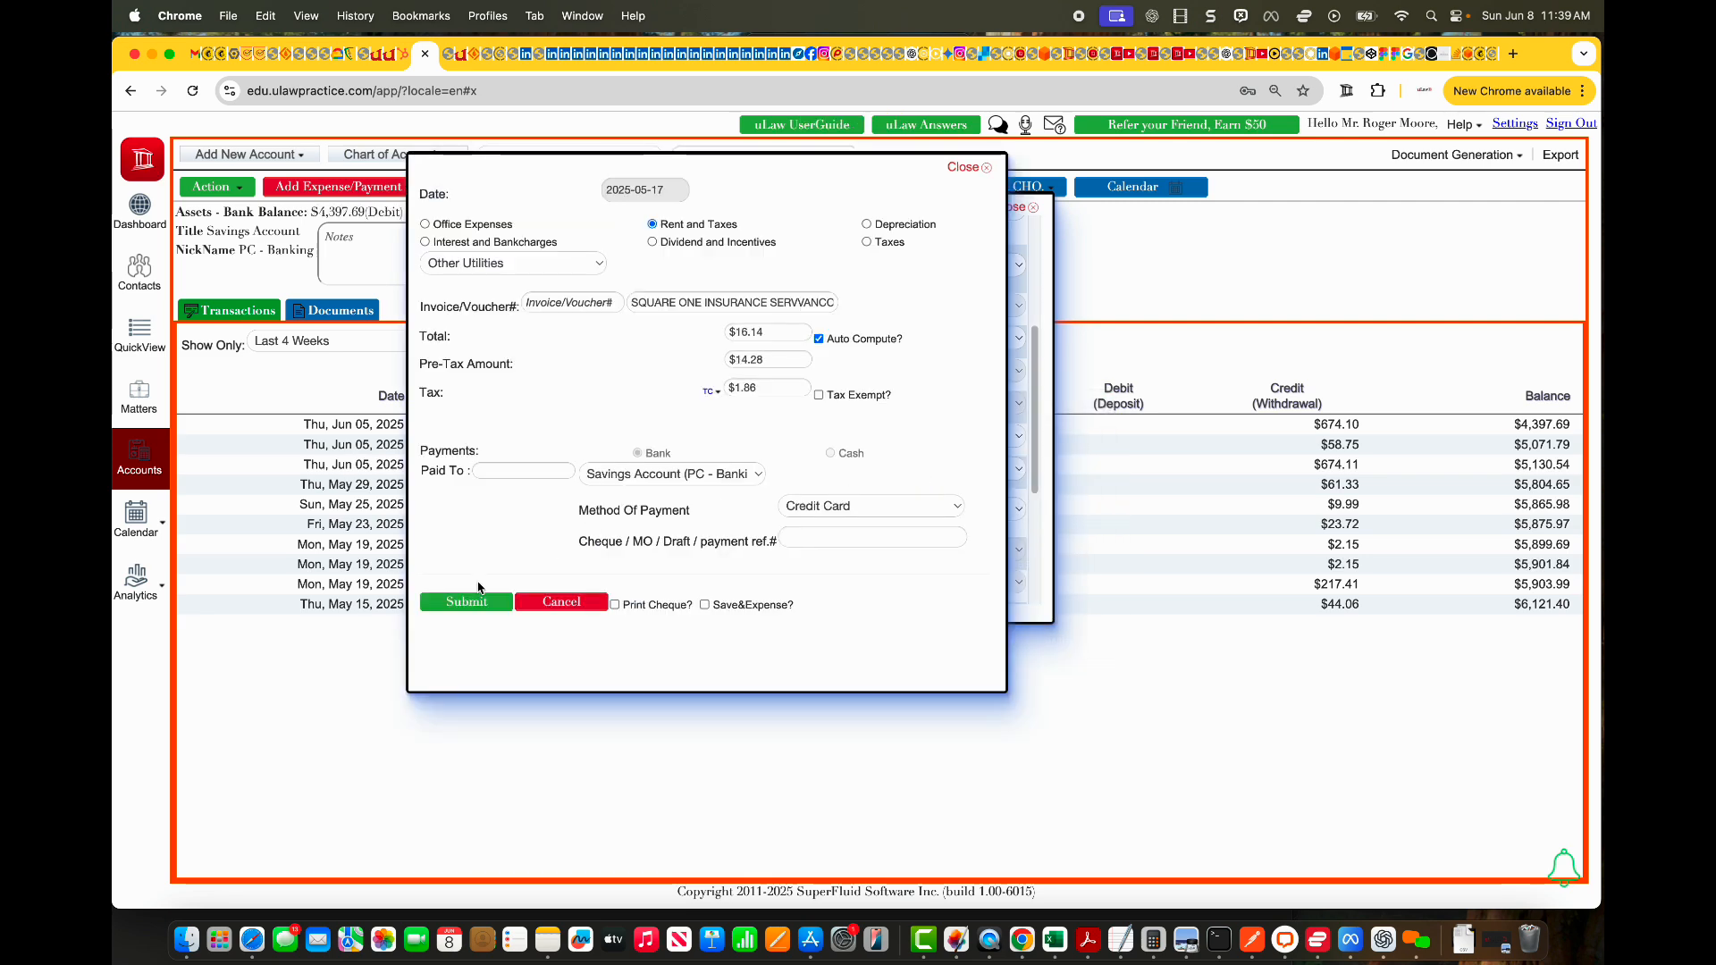
left_click(467, 601)
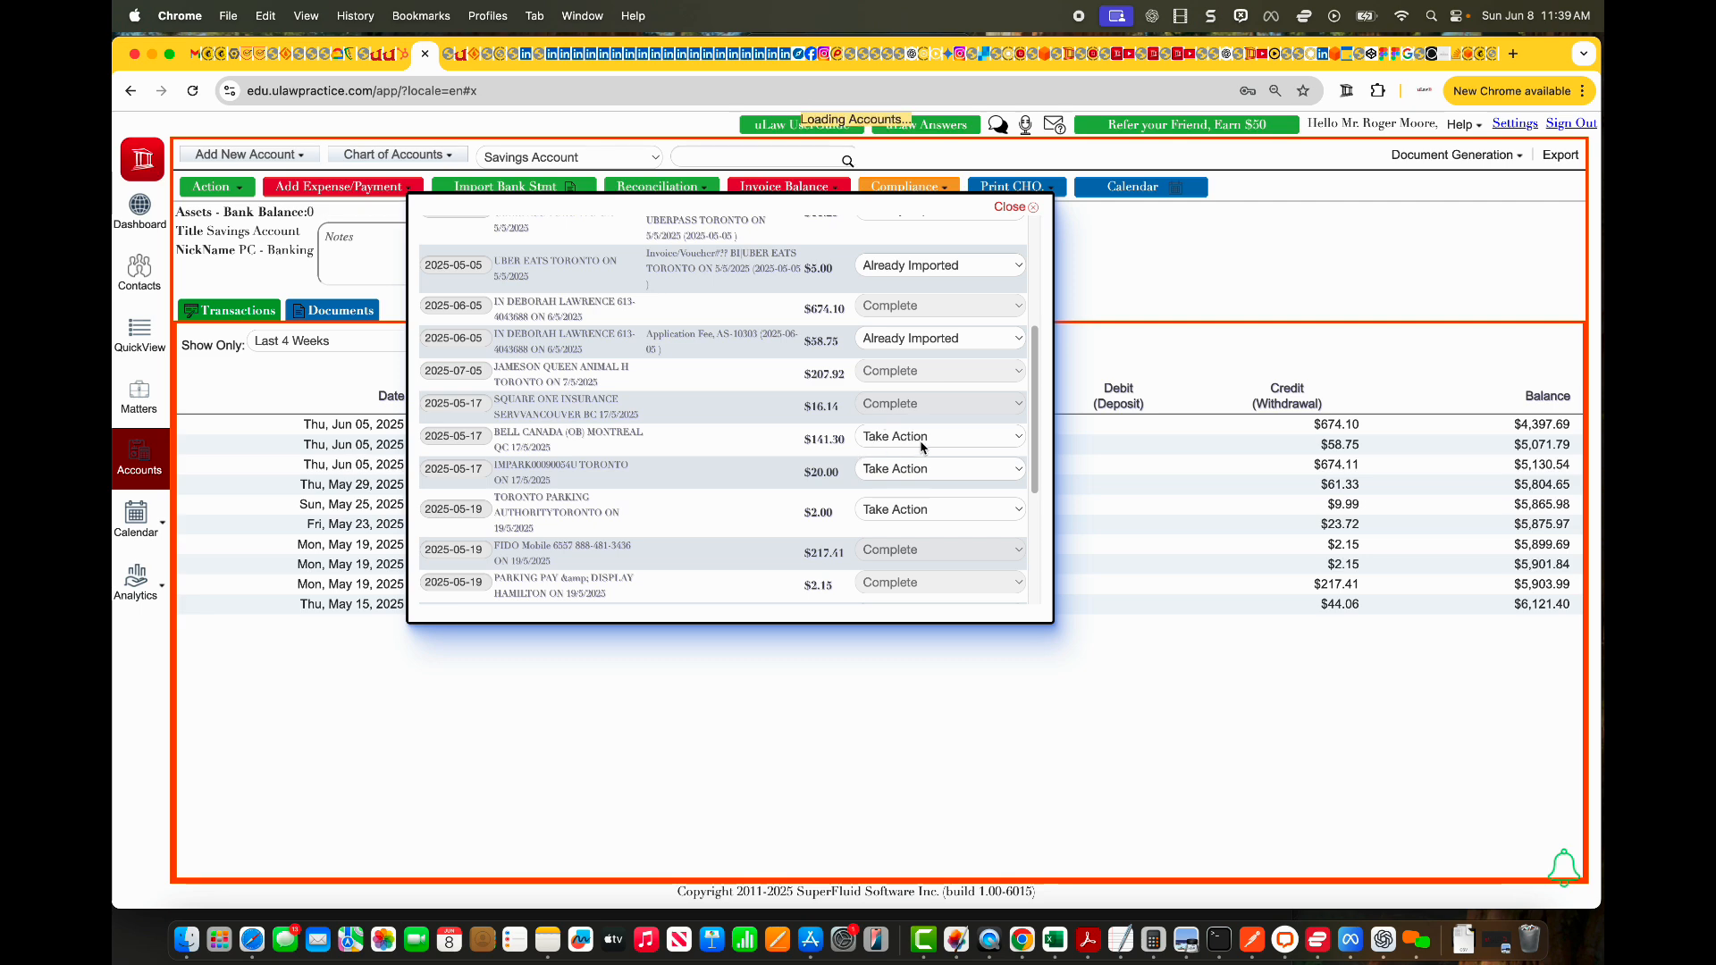
- Record the 2025-05-17 Bell Canada transaction as an expense under Rent and Taxes, category Service Charges, and submit it
left_click(921, 443)
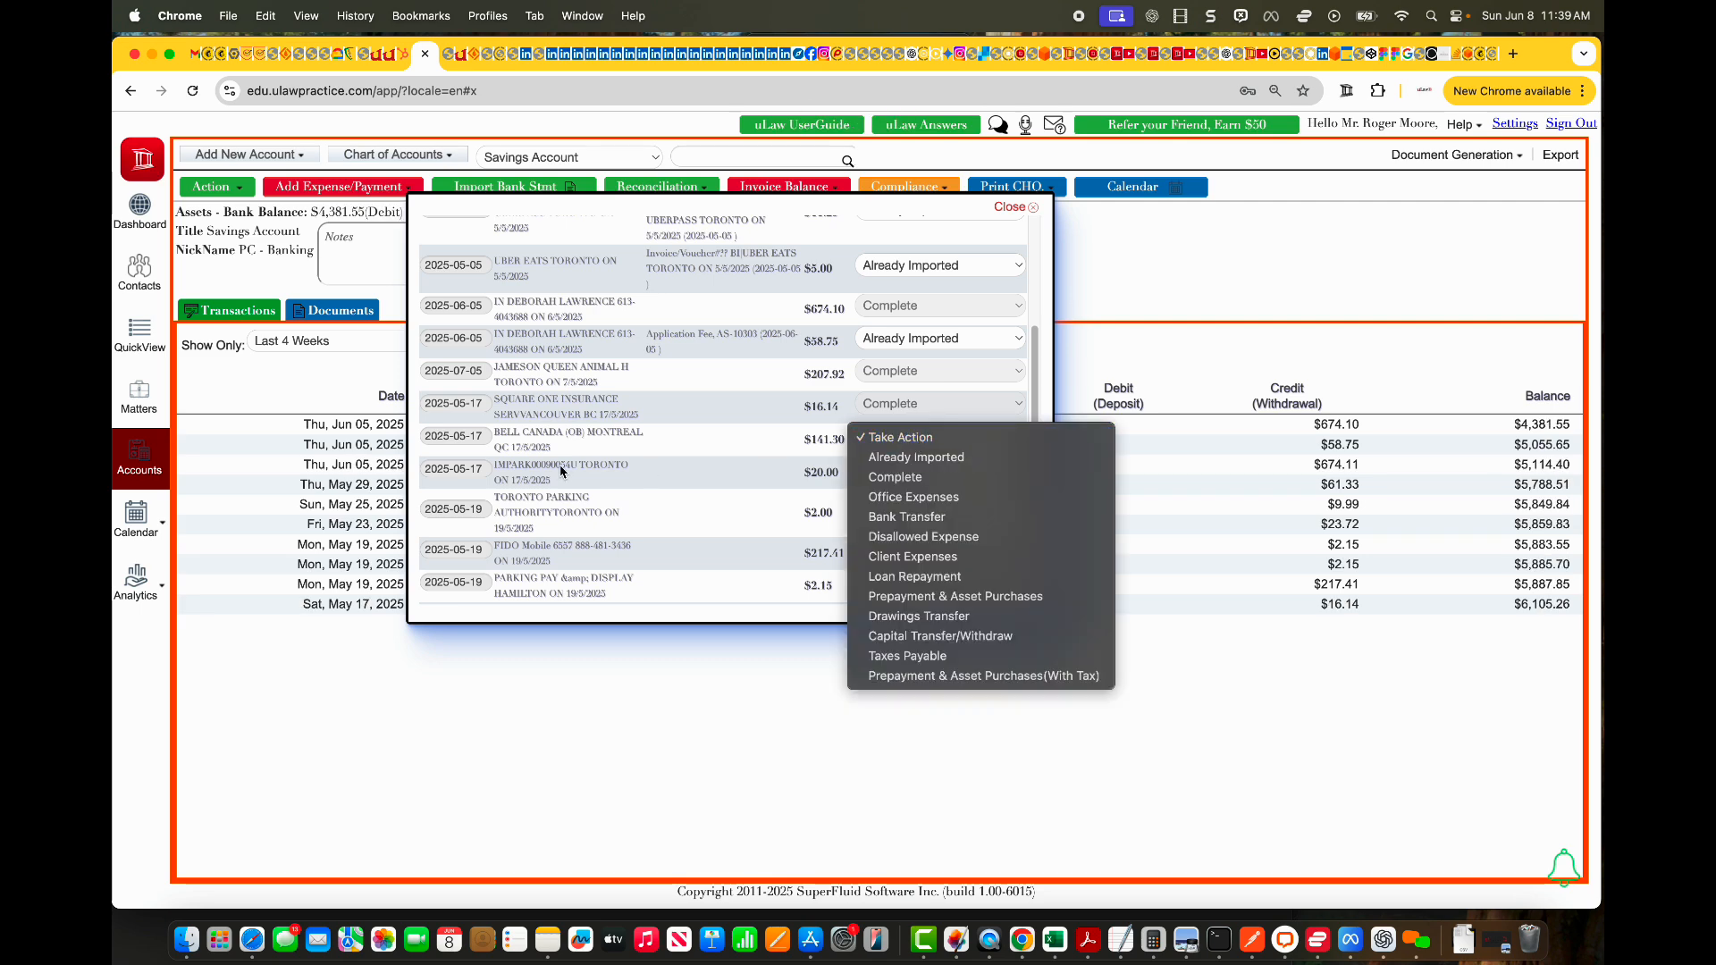
left_click(934, 502)
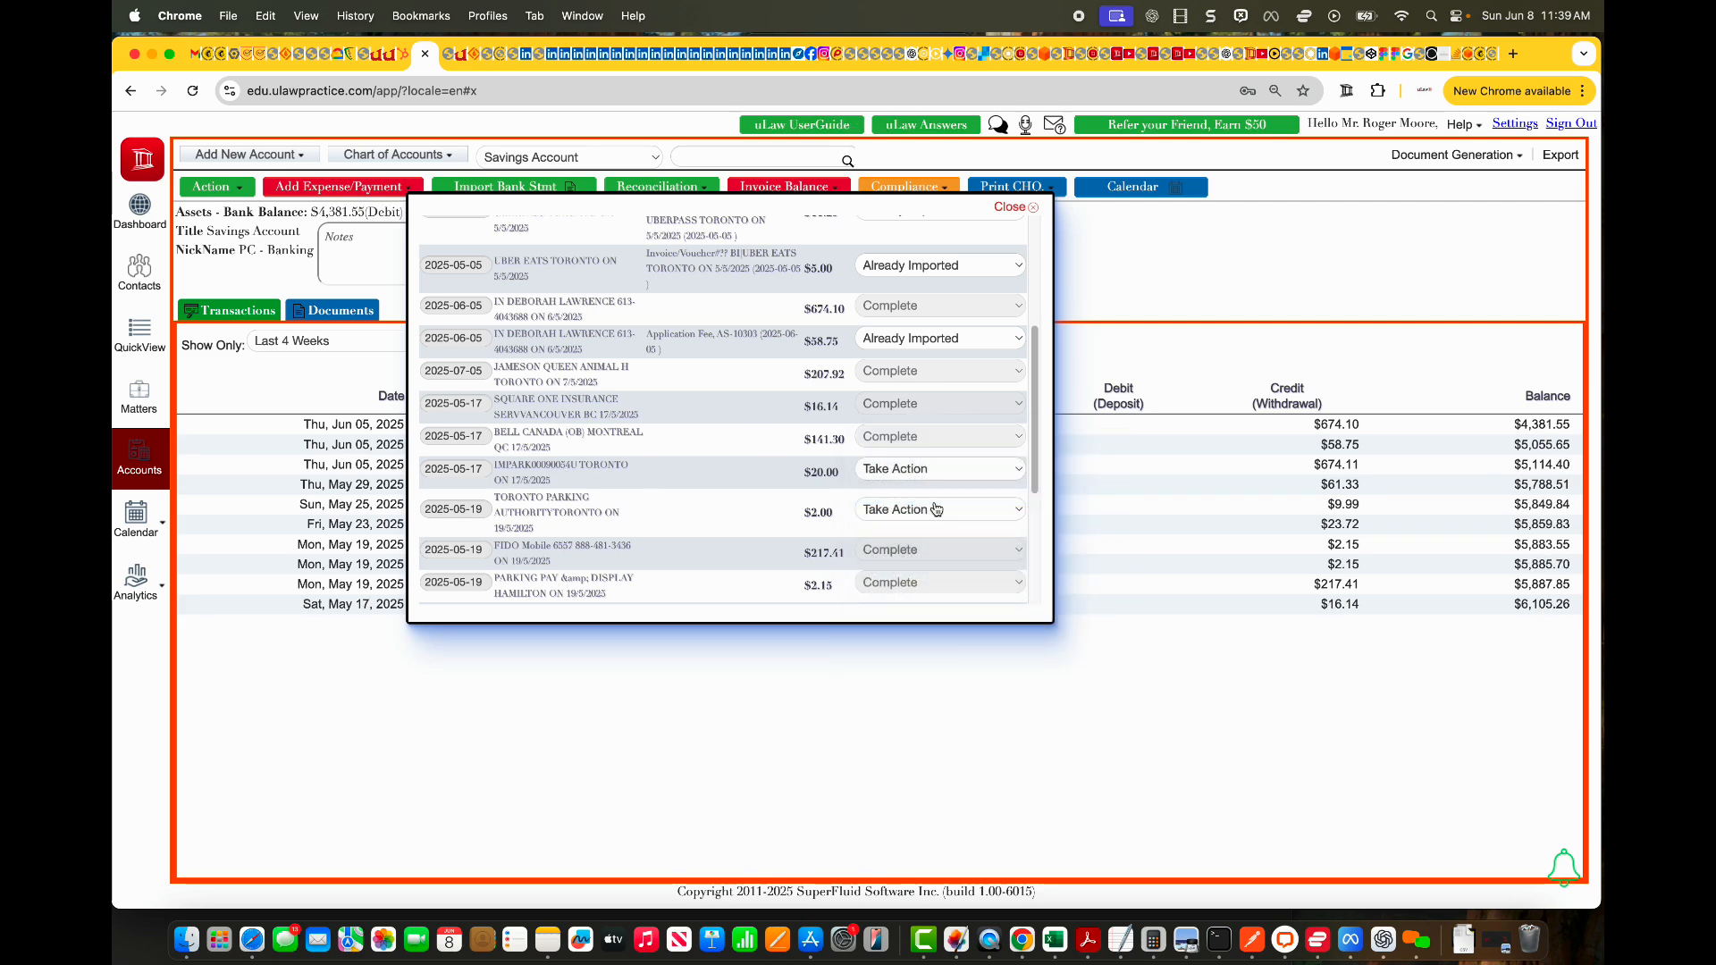
left_click(514, 262)
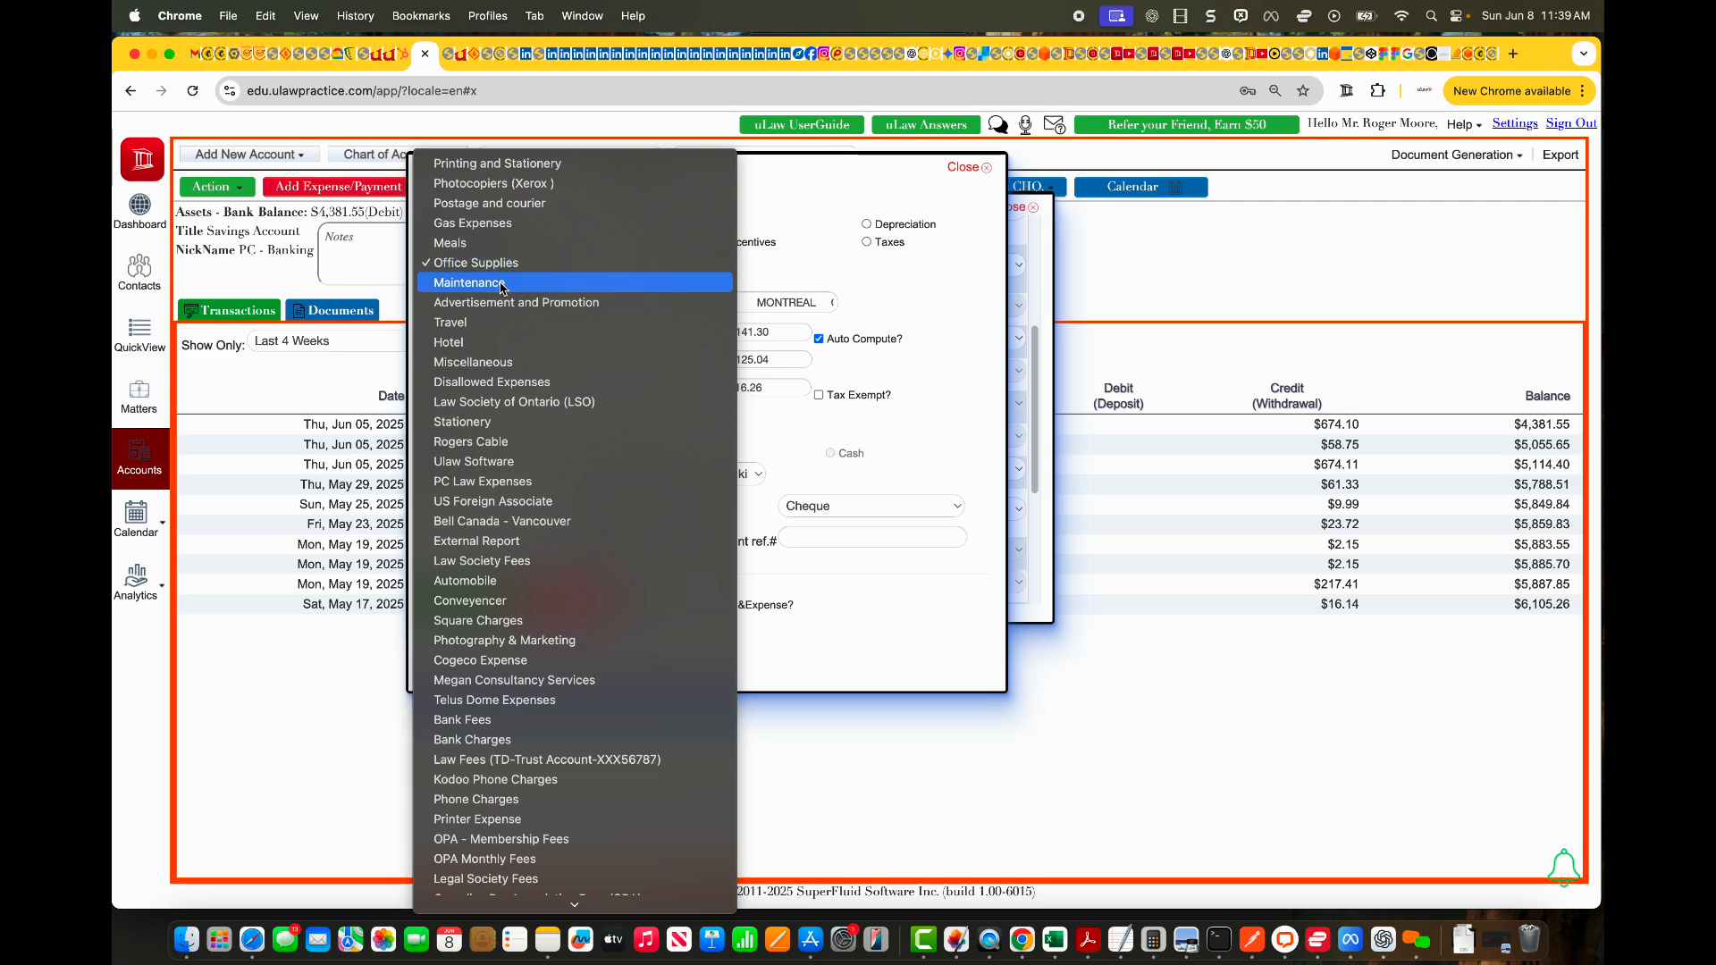
left_click(820, 263)
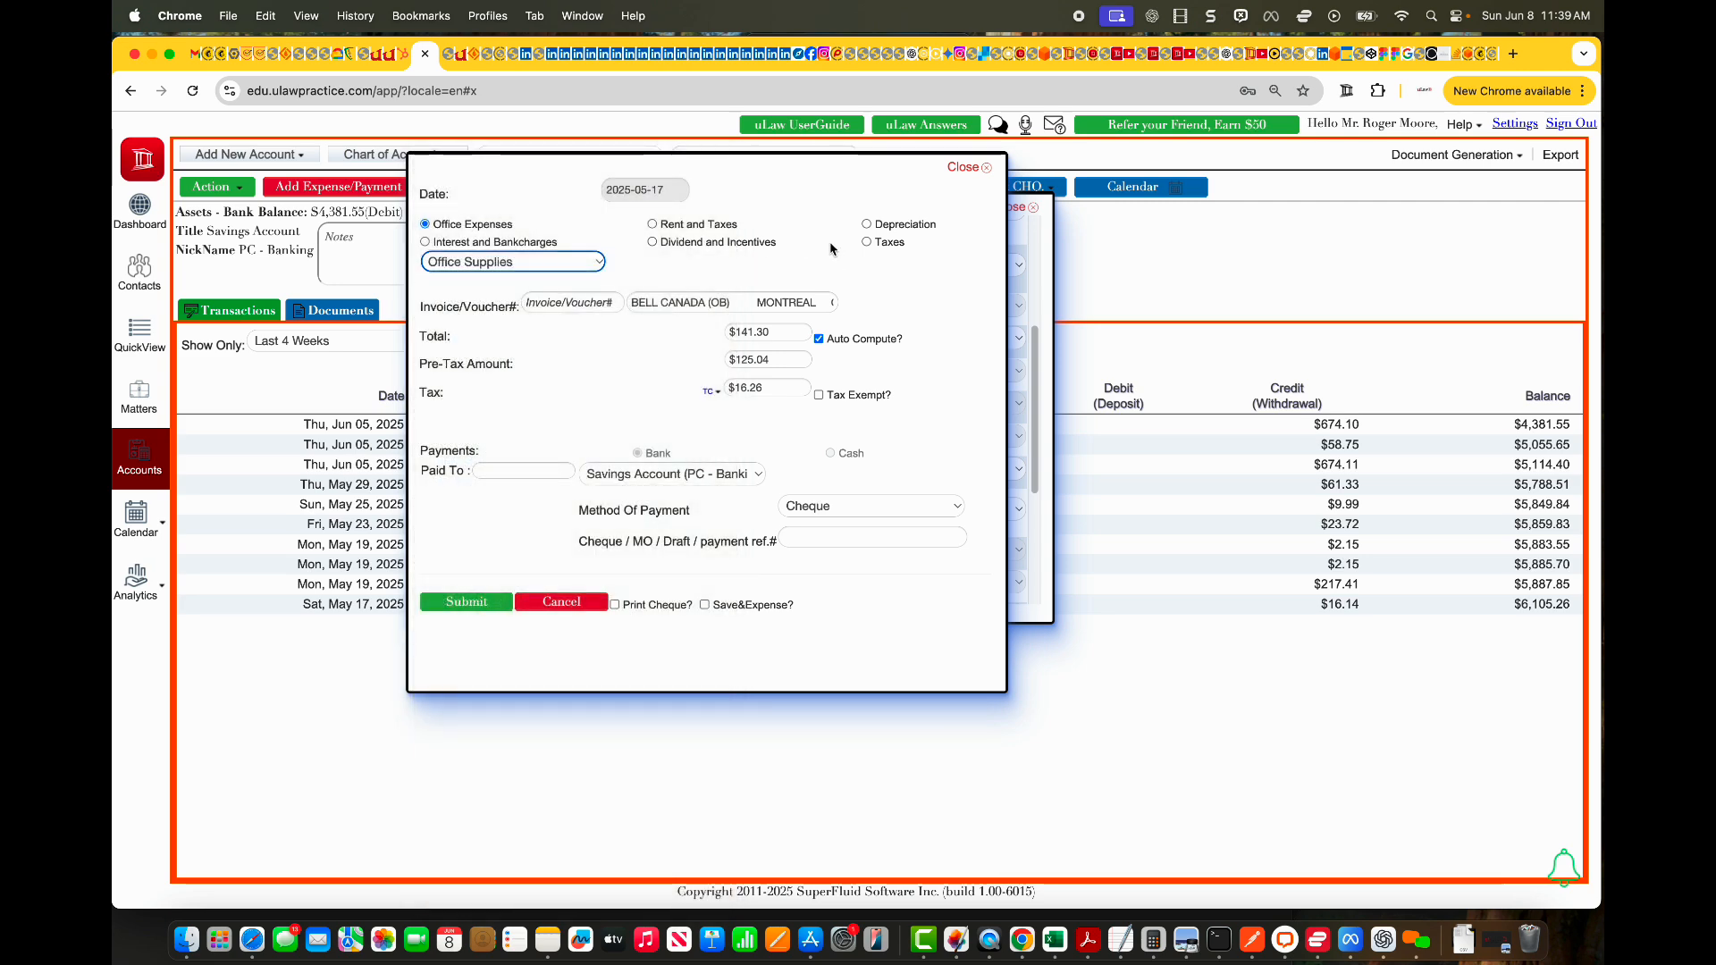
left_click(654, 225)
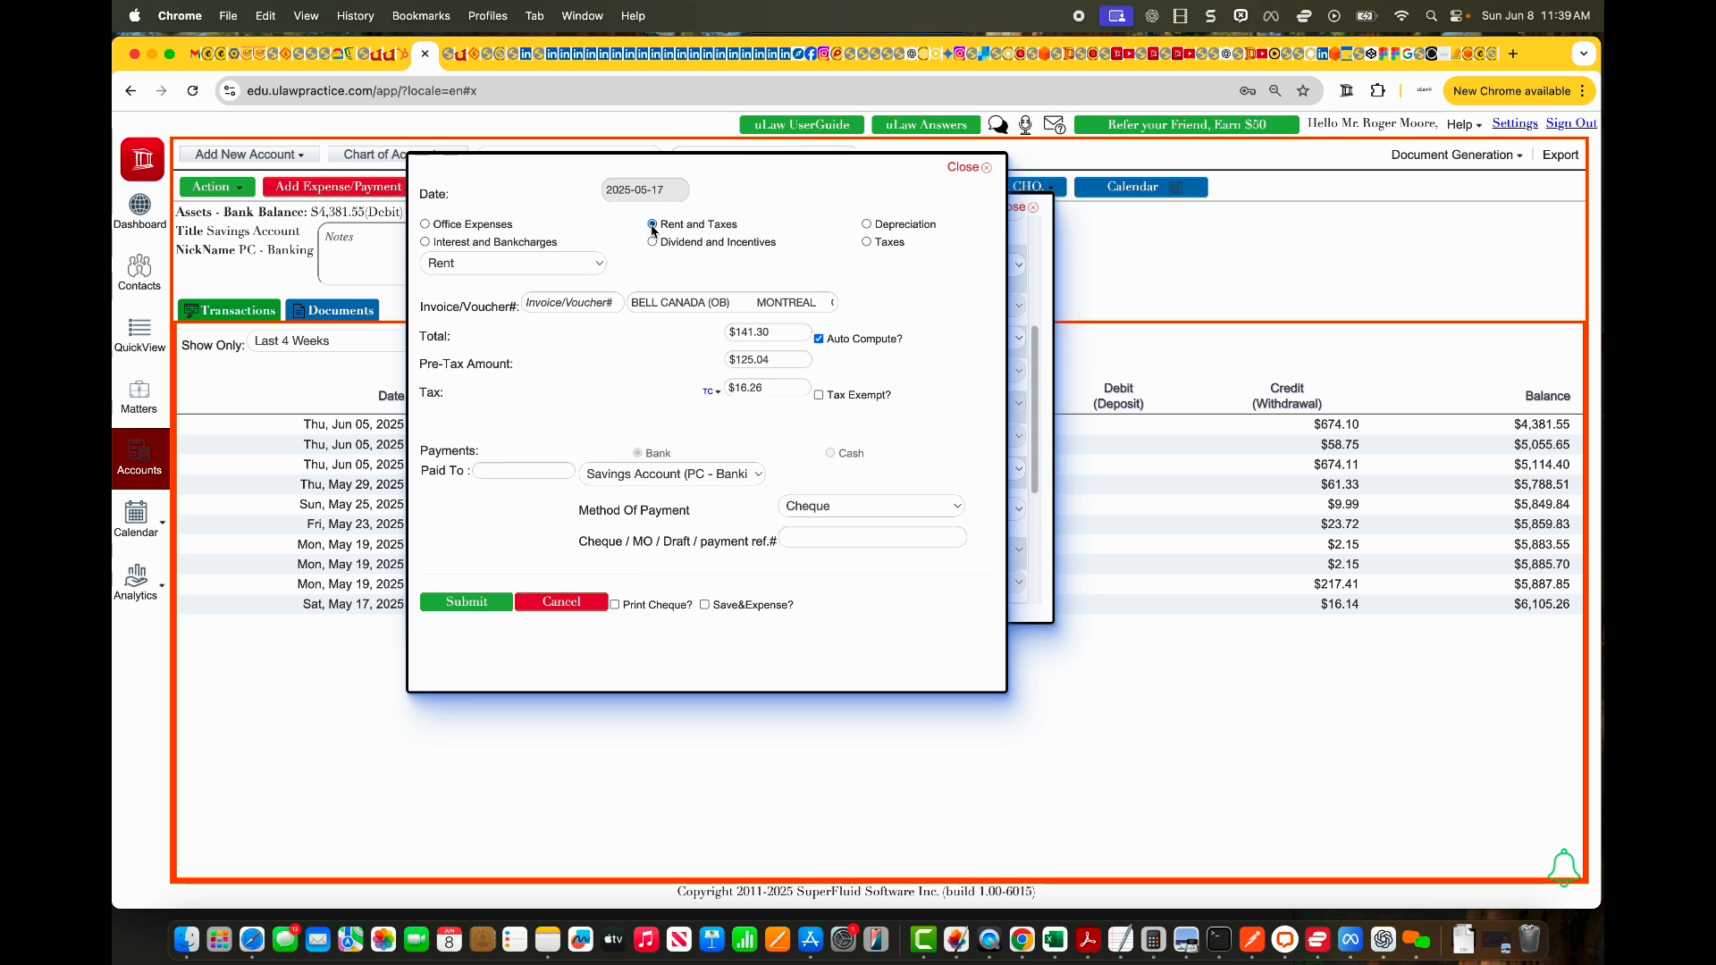
left_click(563, 262)
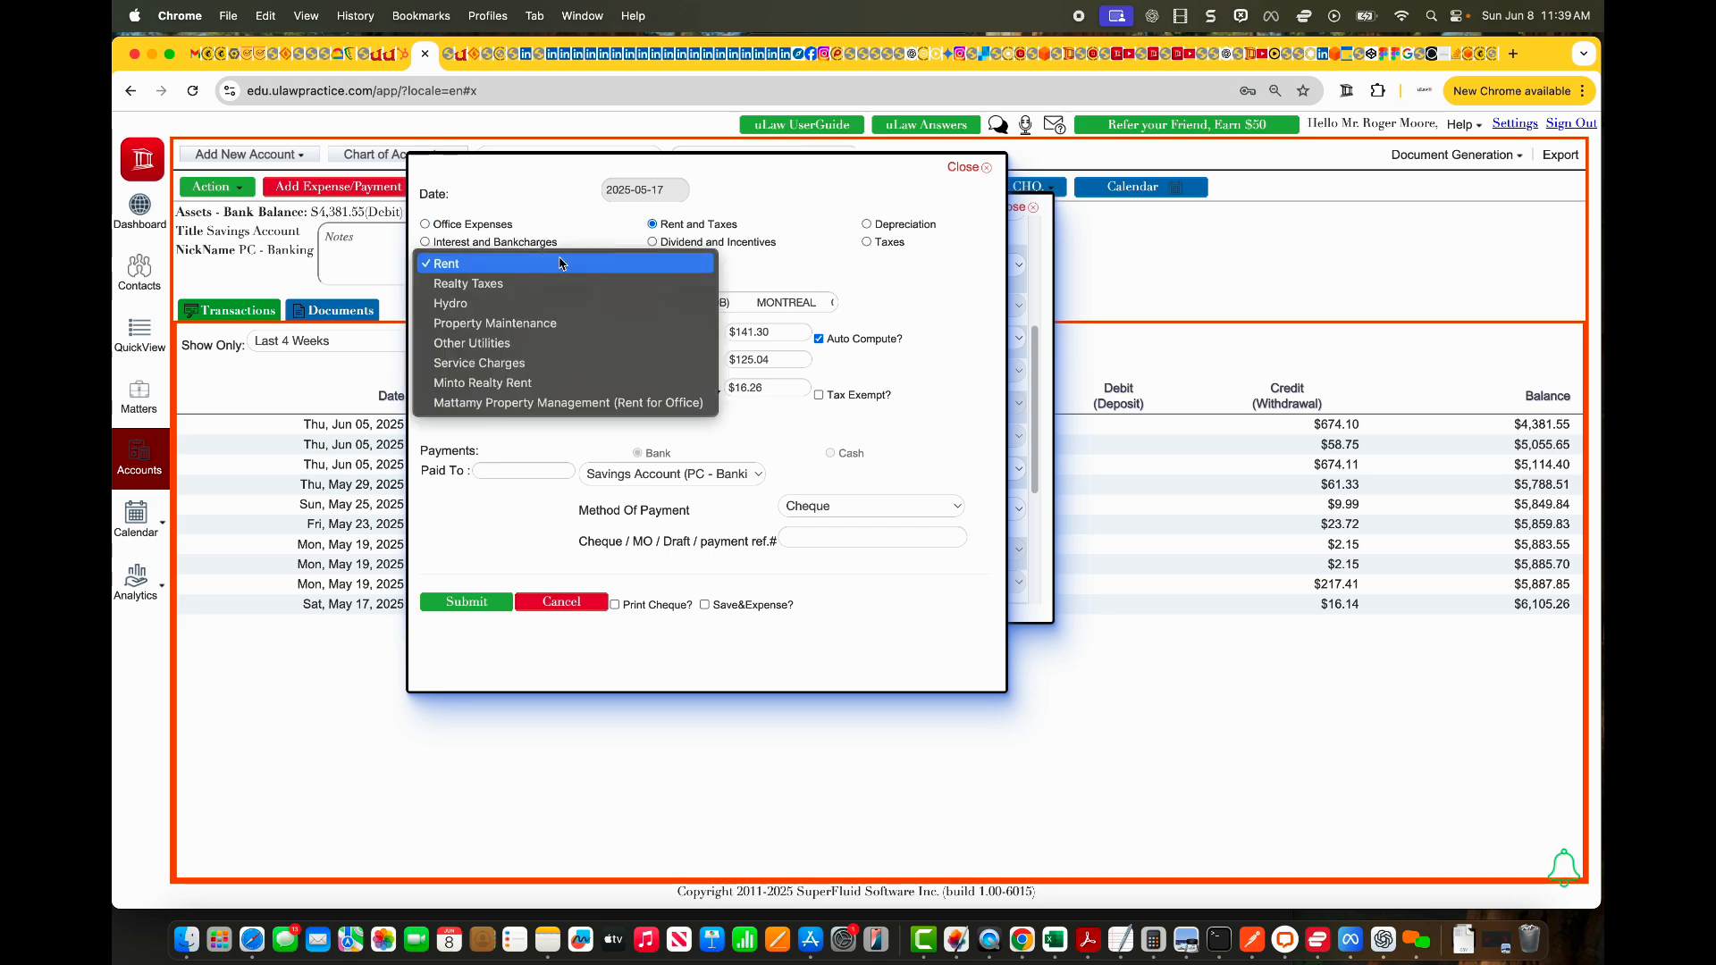
left_click(502, 363)
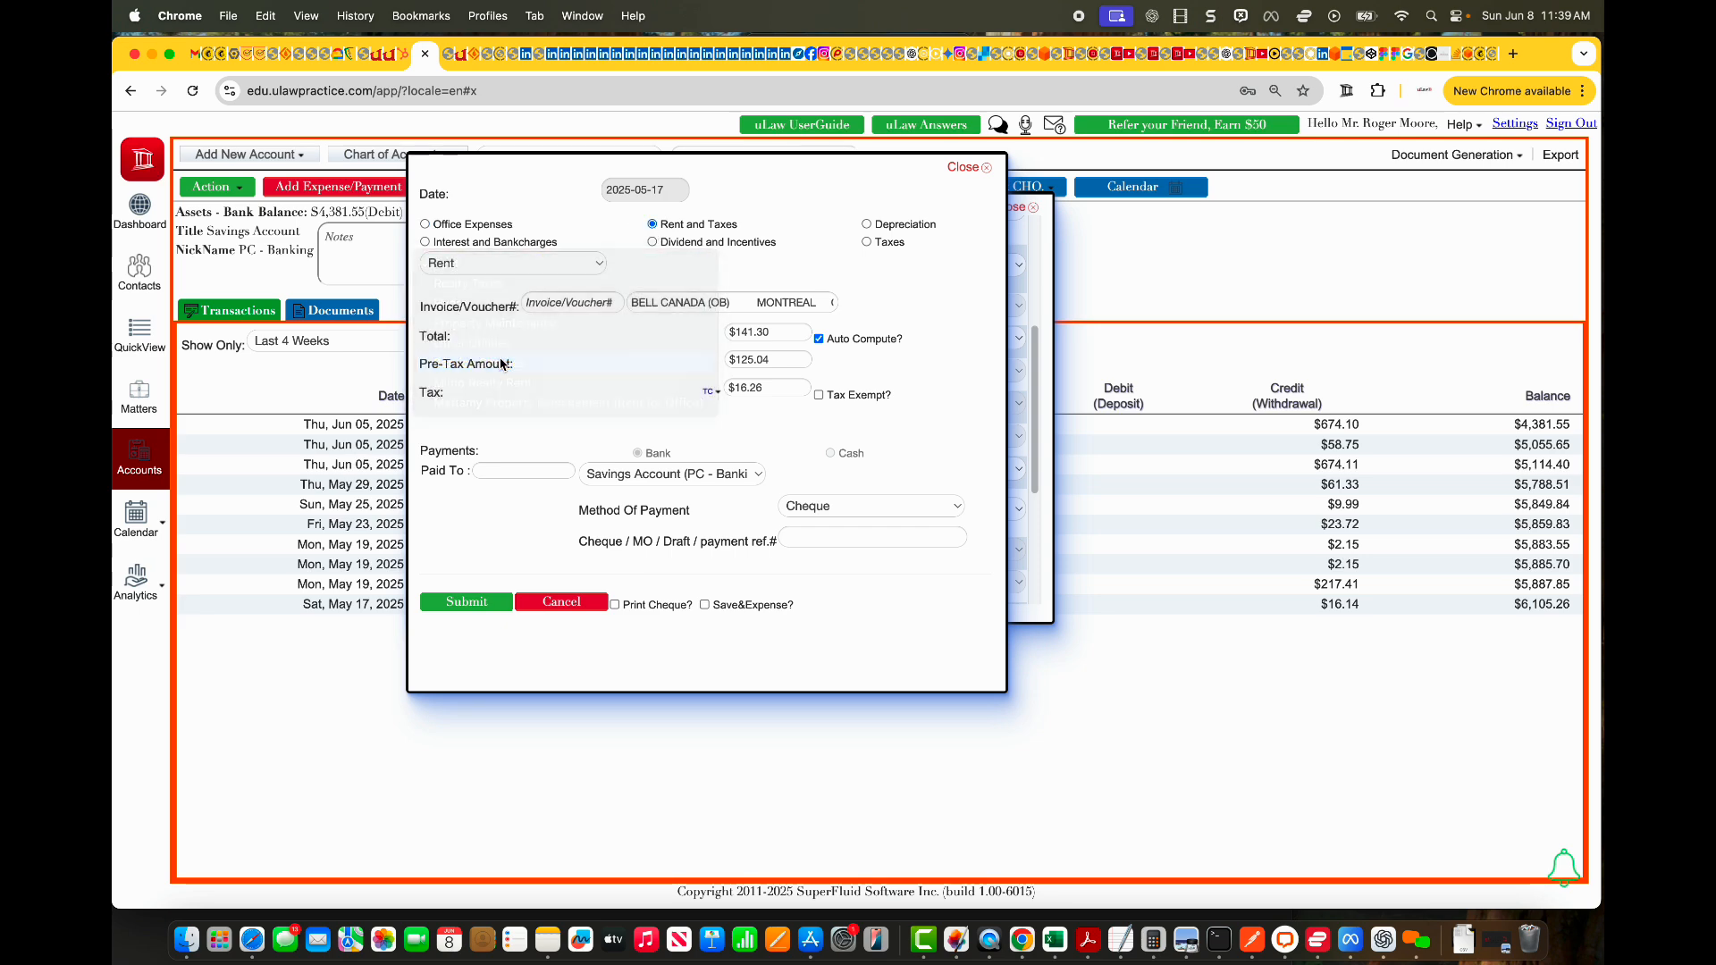
left_click(478, 602)
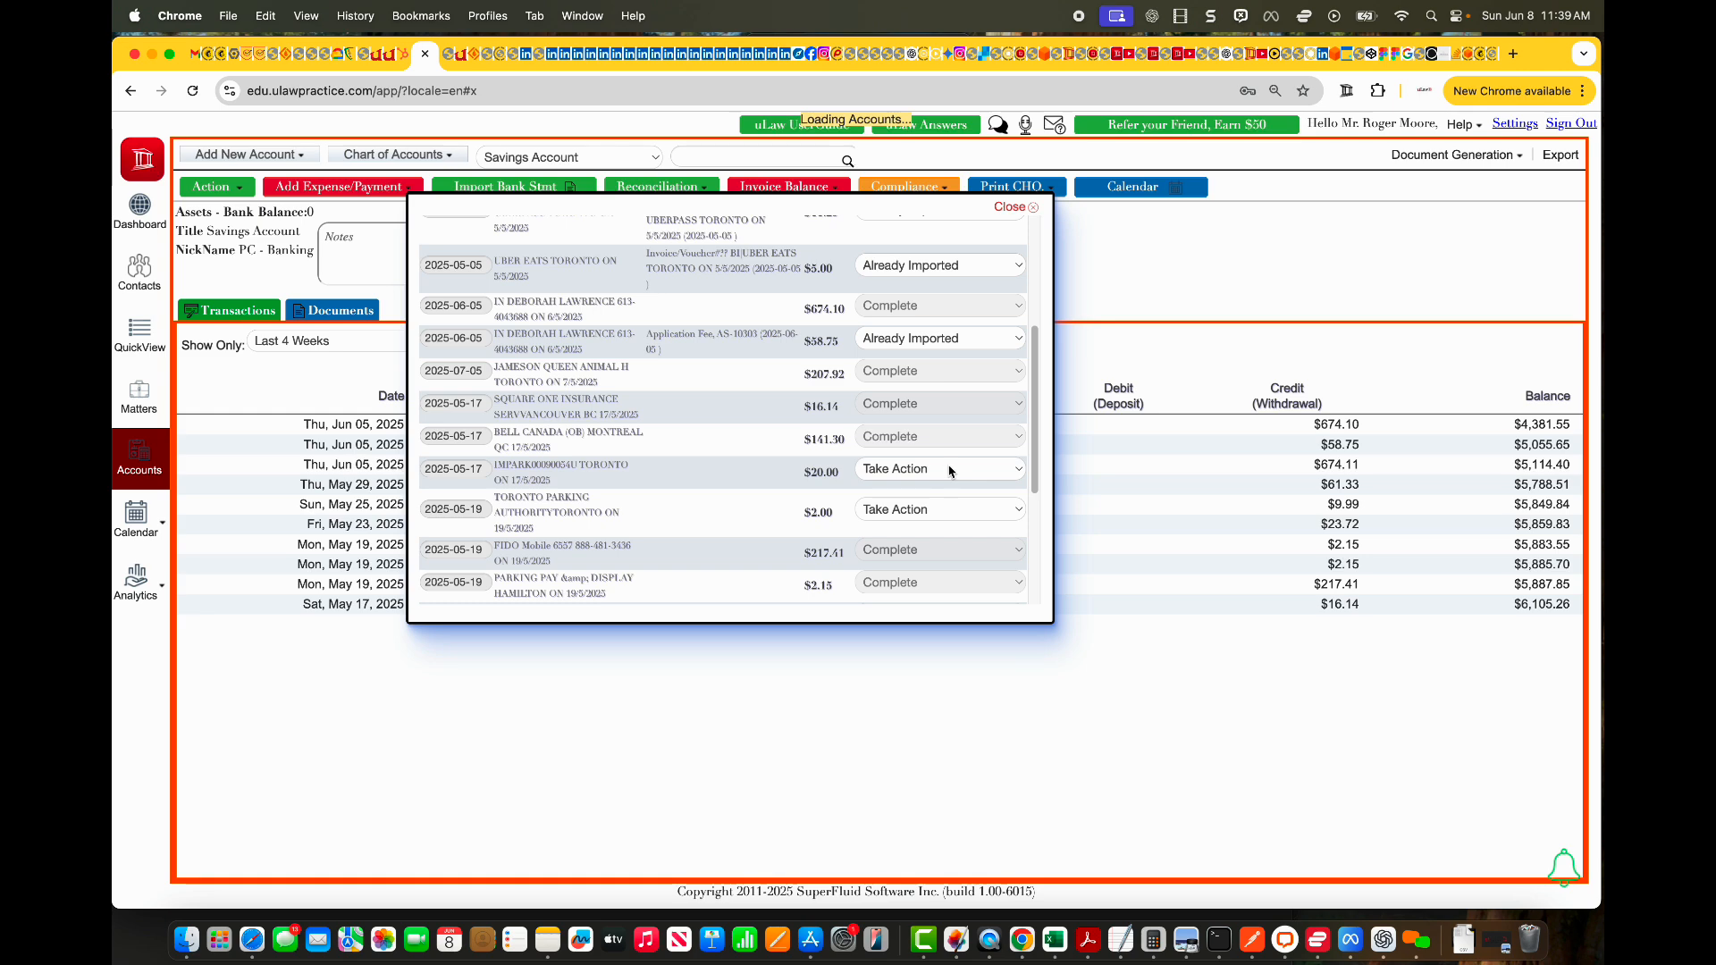
- Record the 2025-05-17 Impark Toronto transaction as an office expense and submit it
left_click(950, 470)
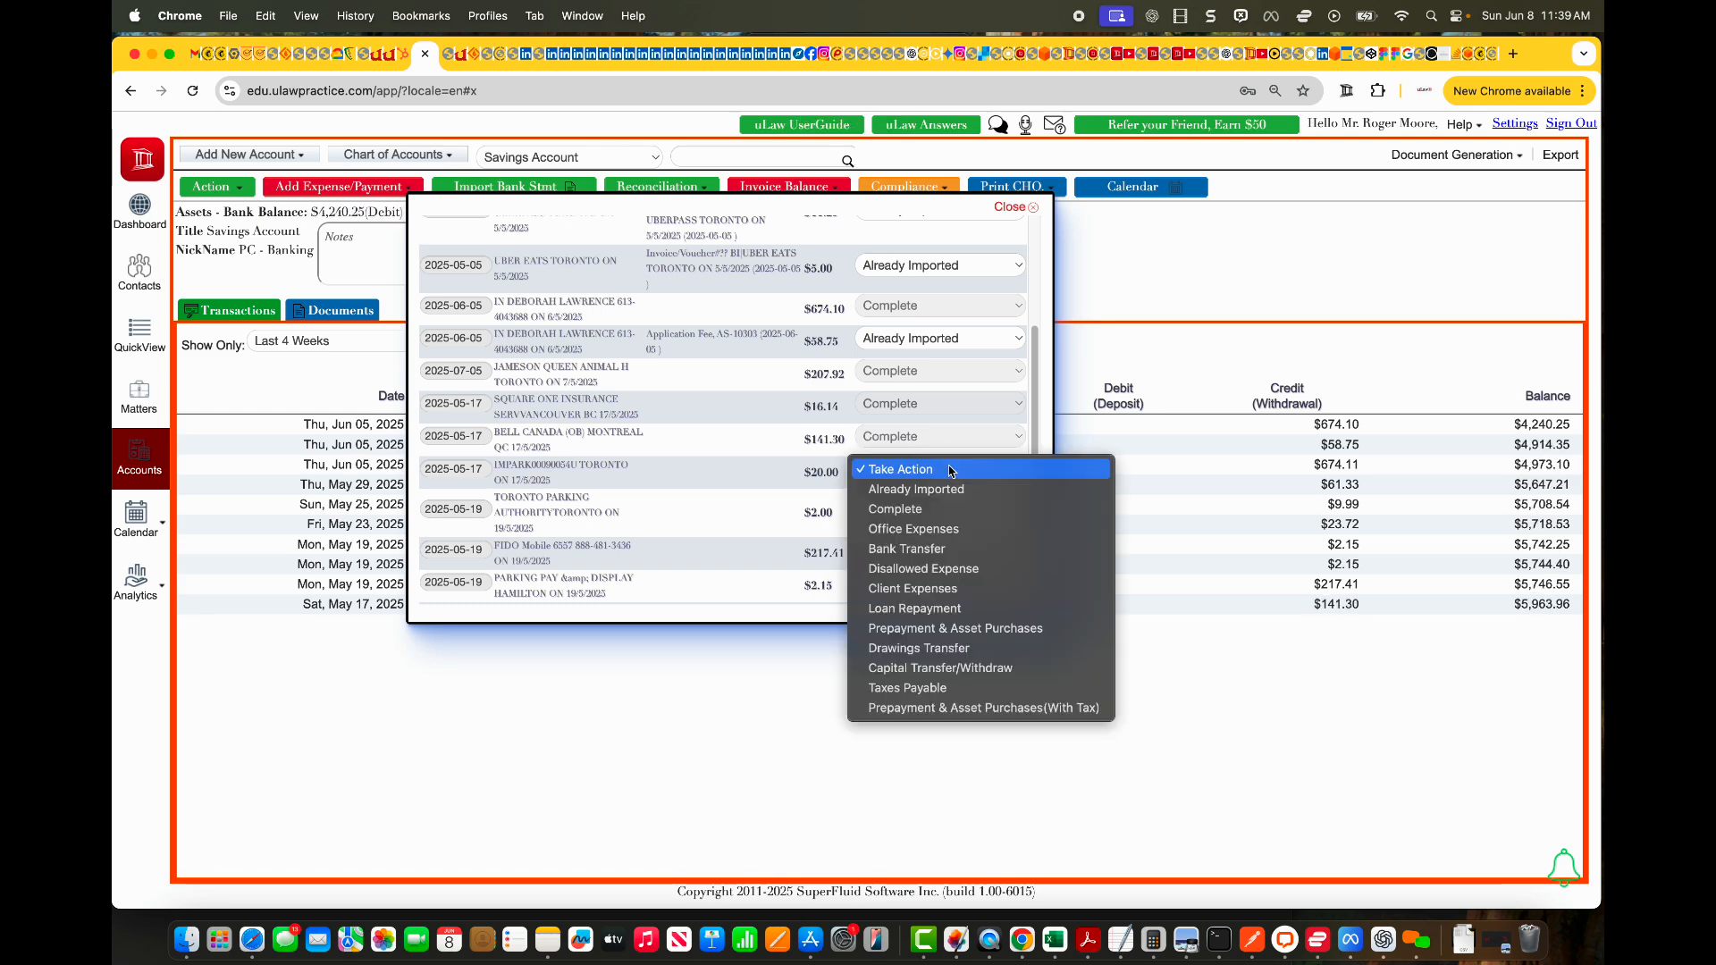
left_click(925, 531)
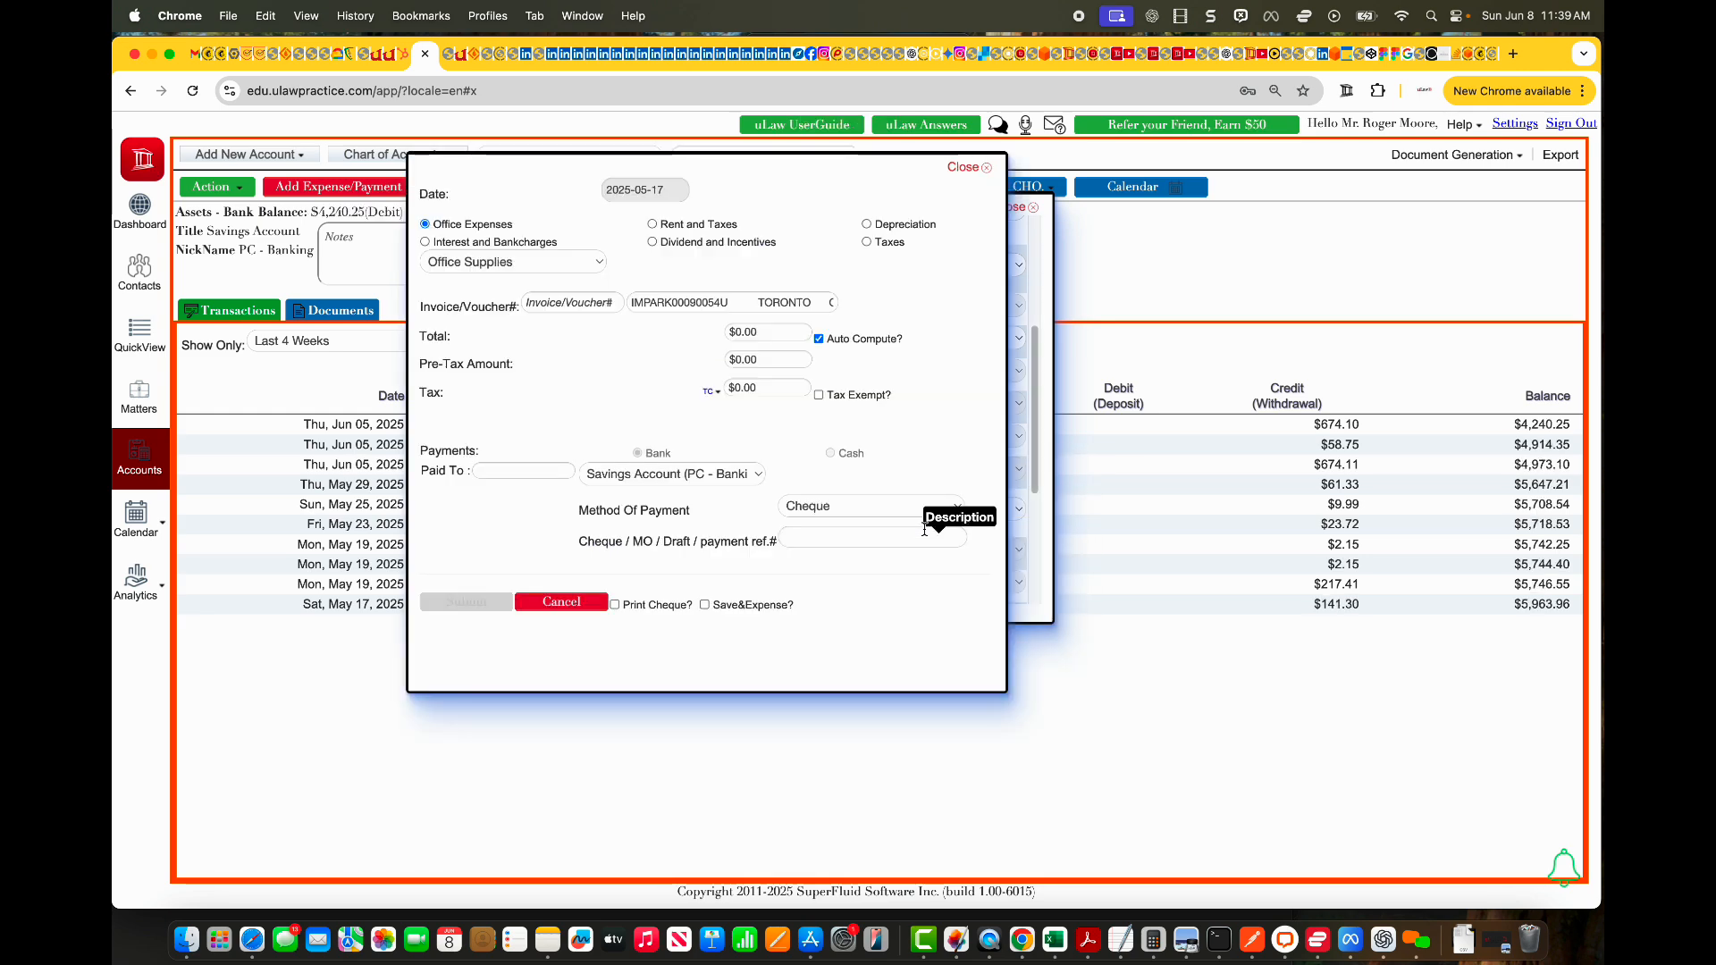
left_click(479, 603)
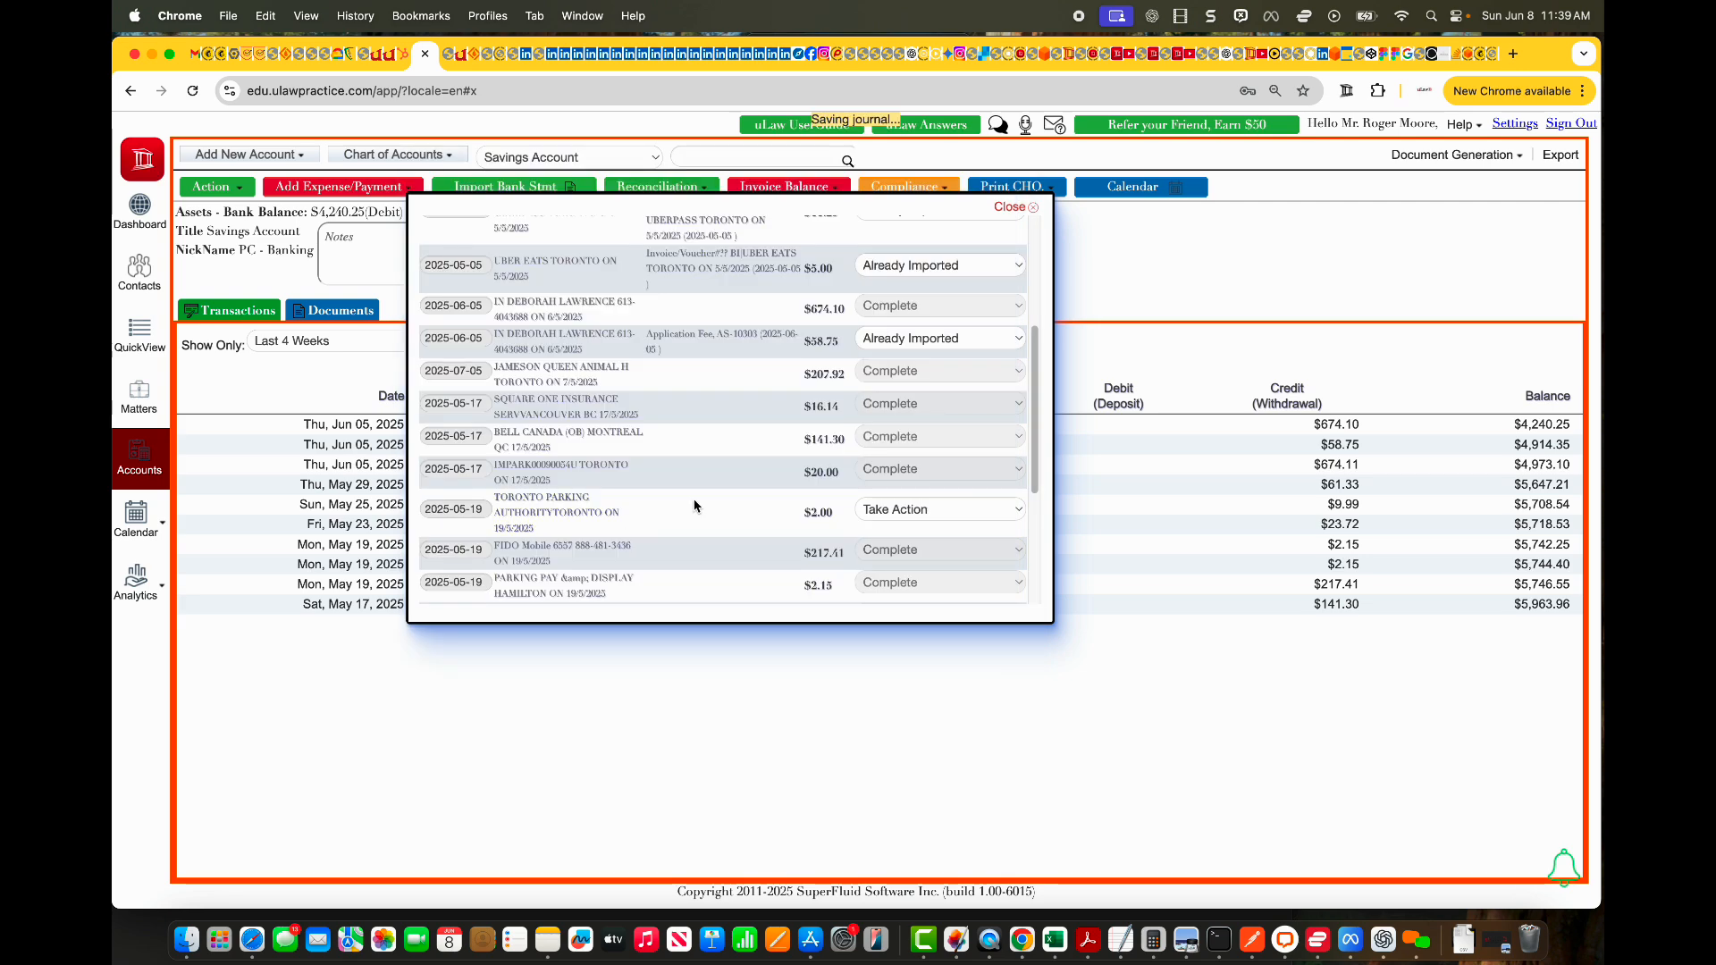
- Record the 2025-05-19 Toronto Parking Authority transaction as an office expense, submit it, and close the bank statement import
scroll(694, 503, "down", 3)
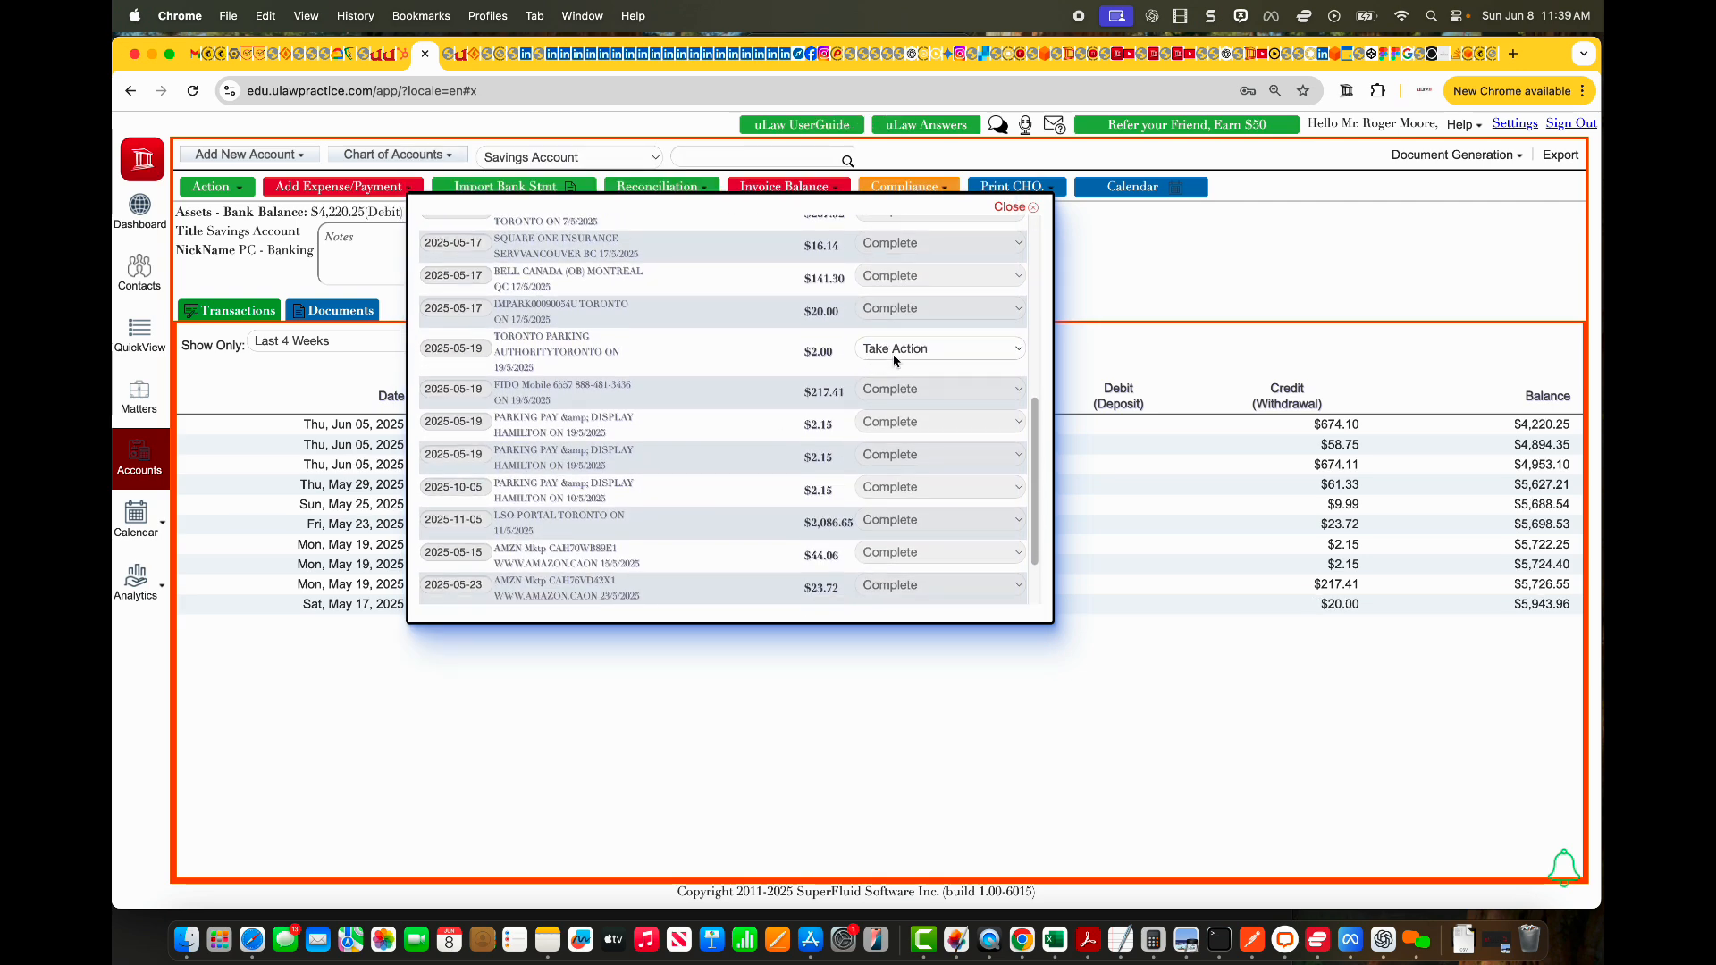
left_click(898, 350)
left_click(929, 409)
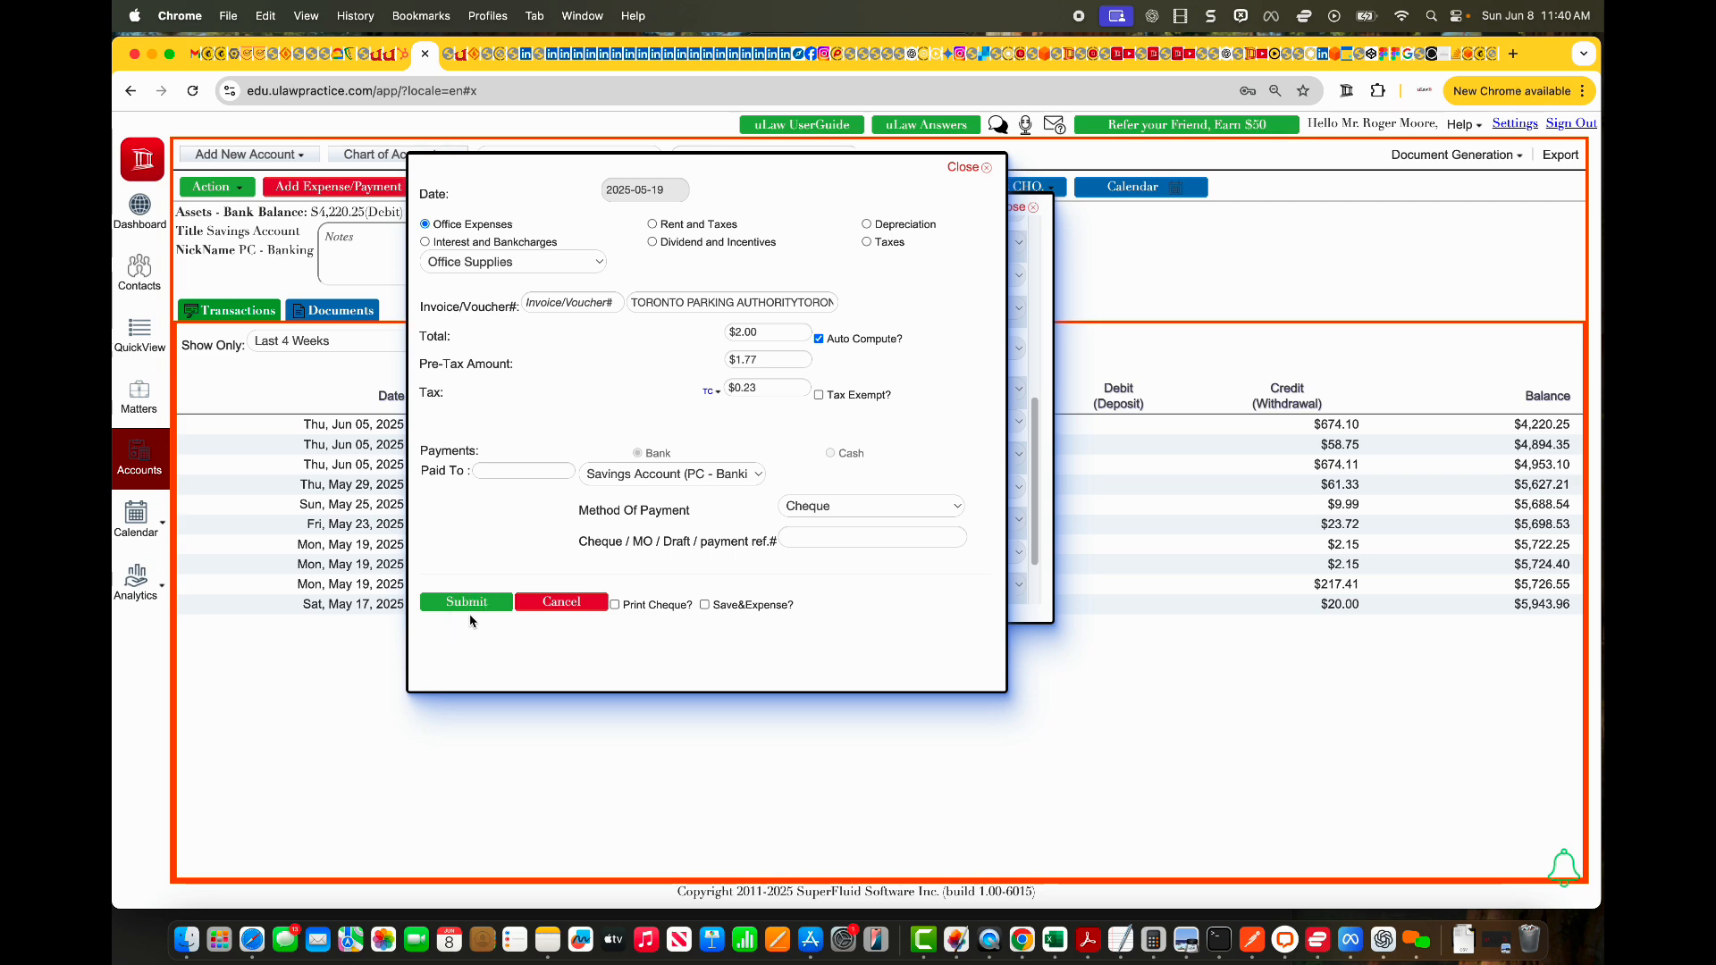
left_click(487, 600)
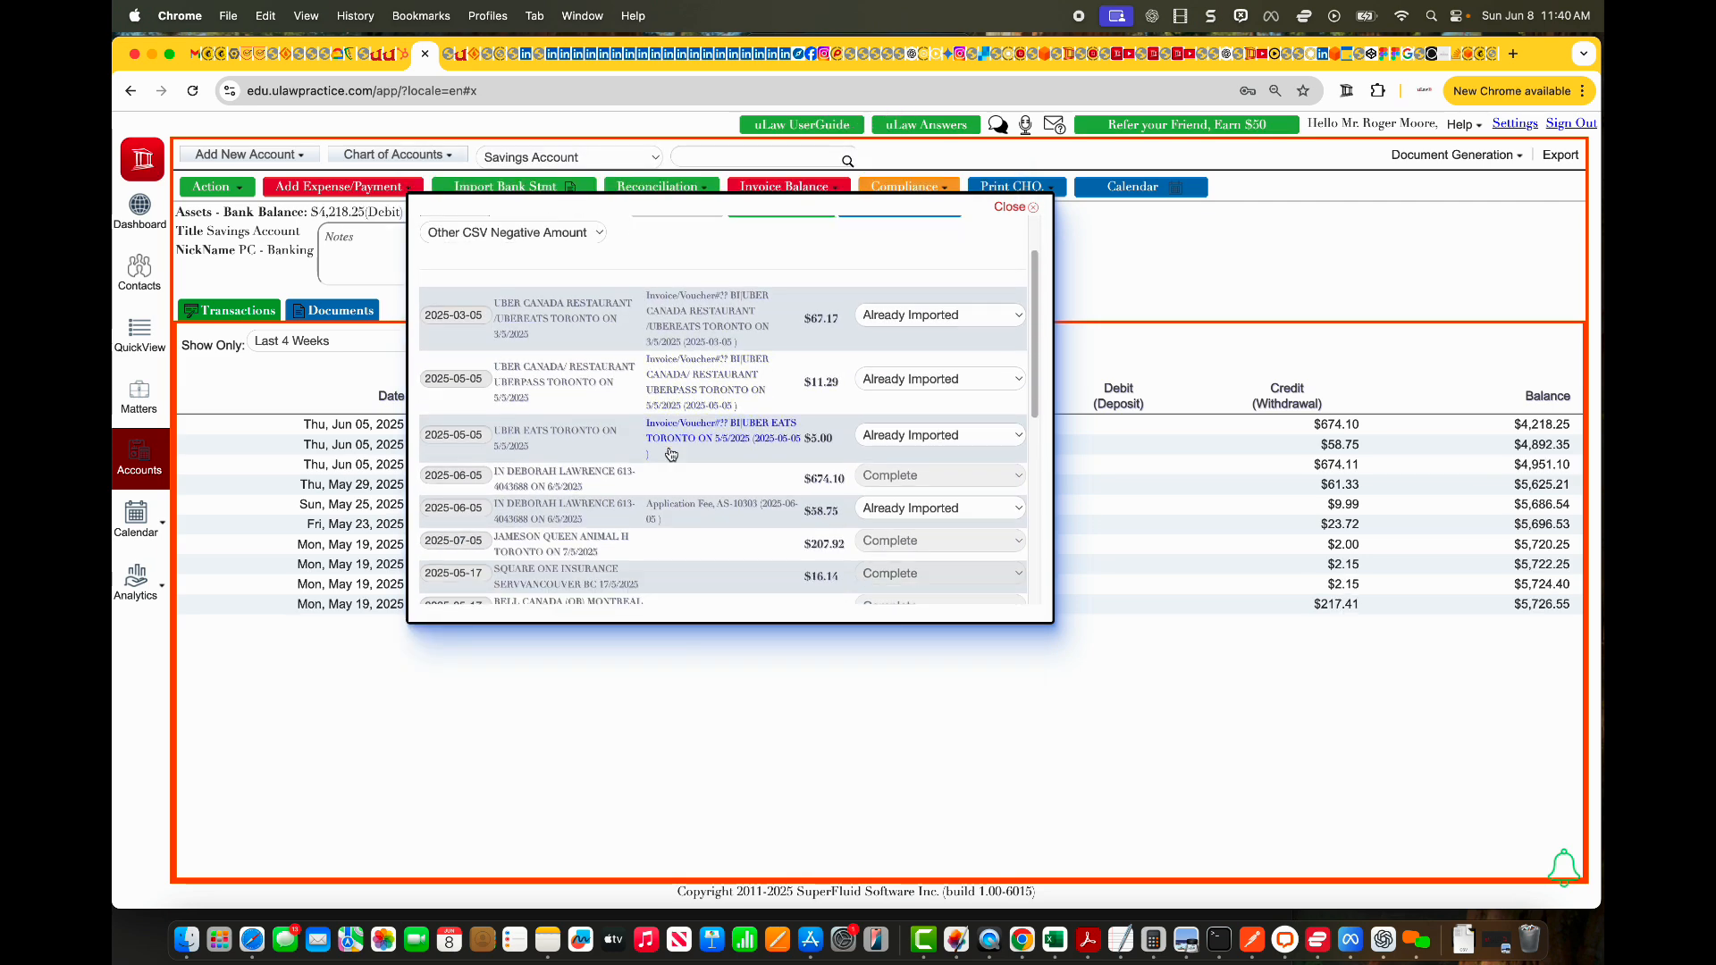
scroll(670, 453, "down", 10)
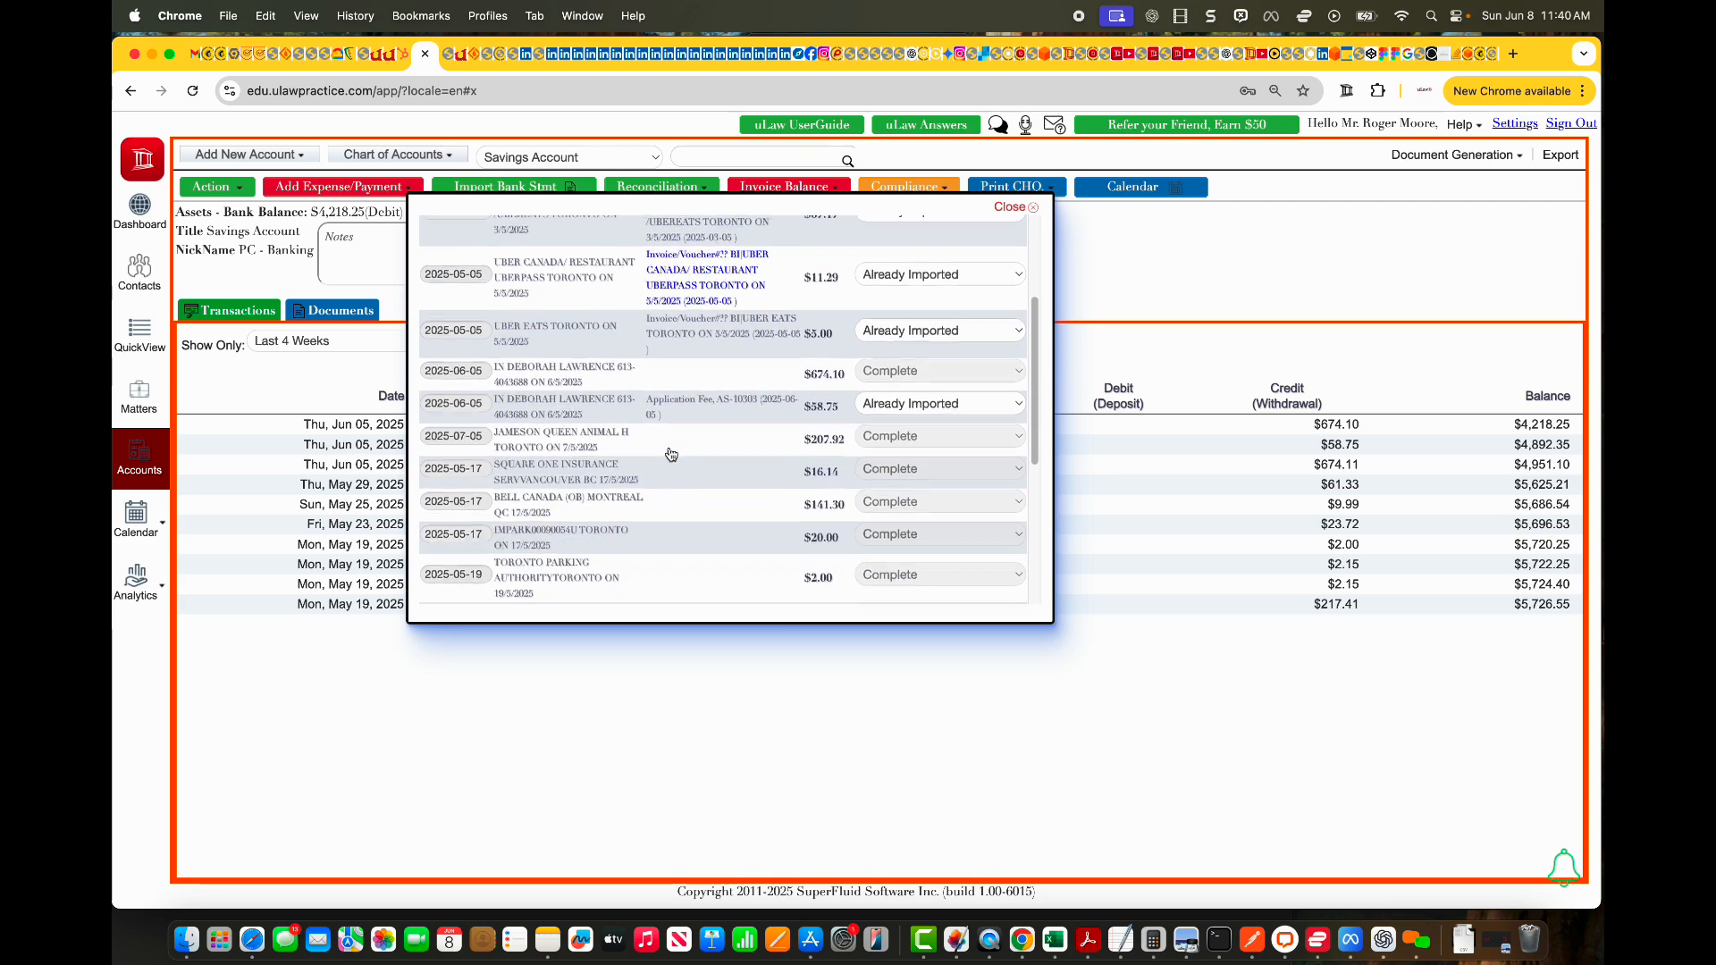
left_click(1011, 208)
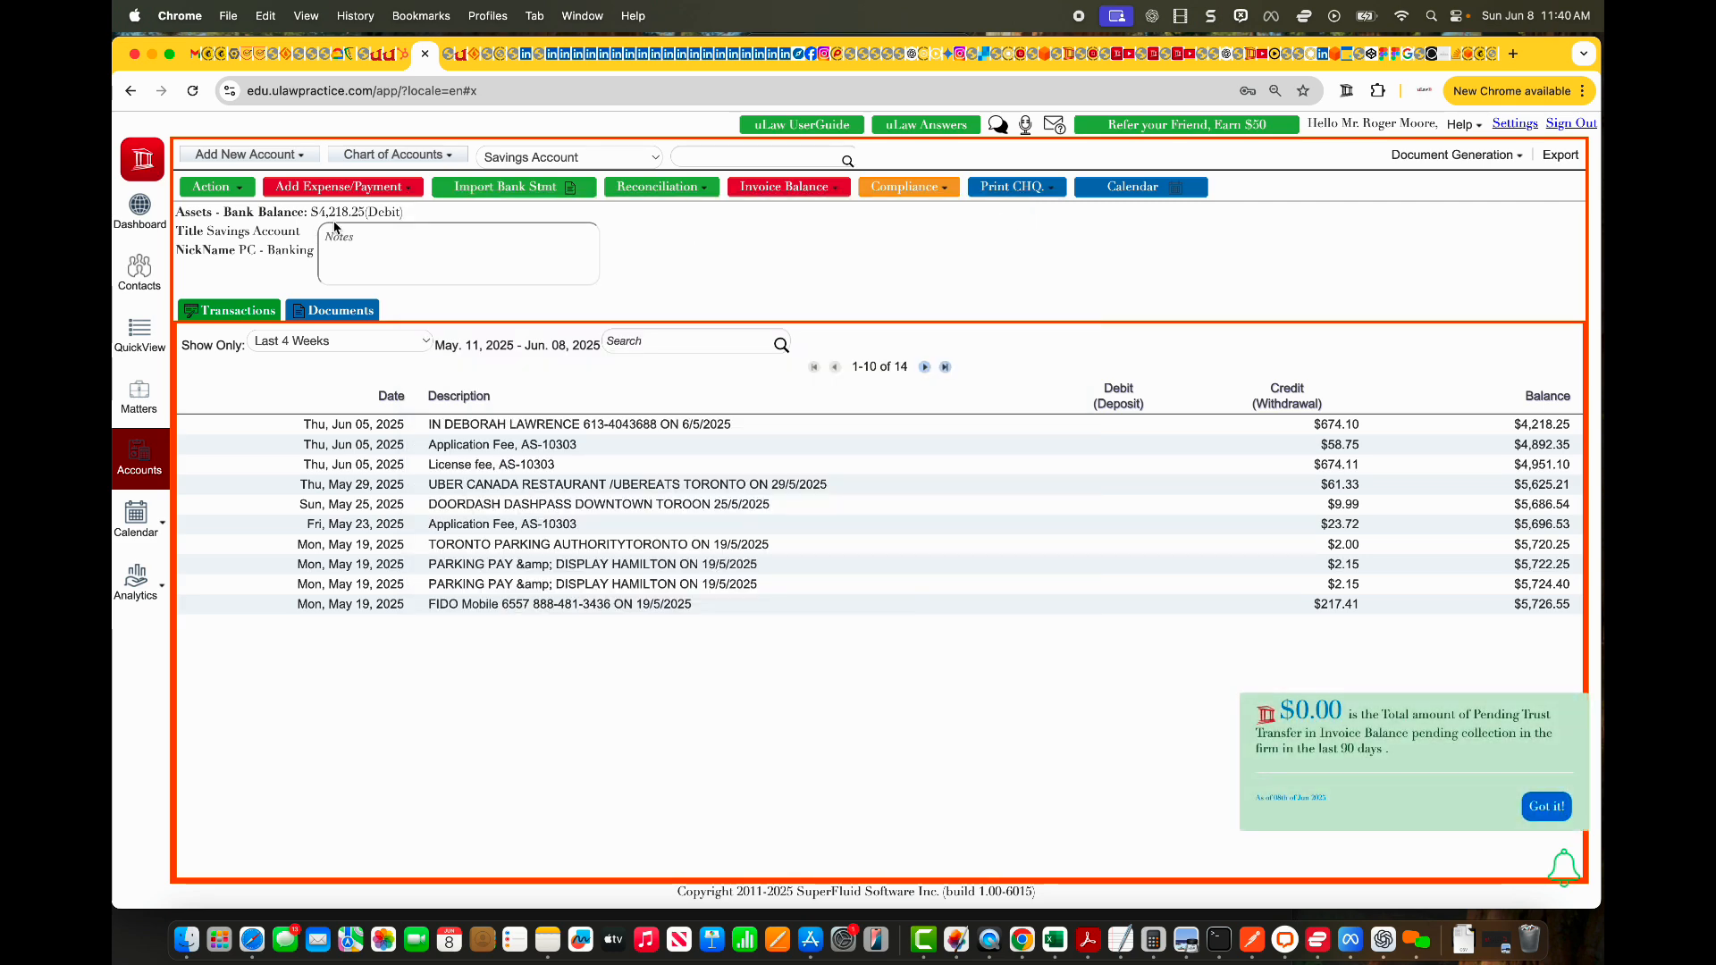
- Open a General Reconciliation for the savings account and move its window clear of the account details
left_click(660, 189)
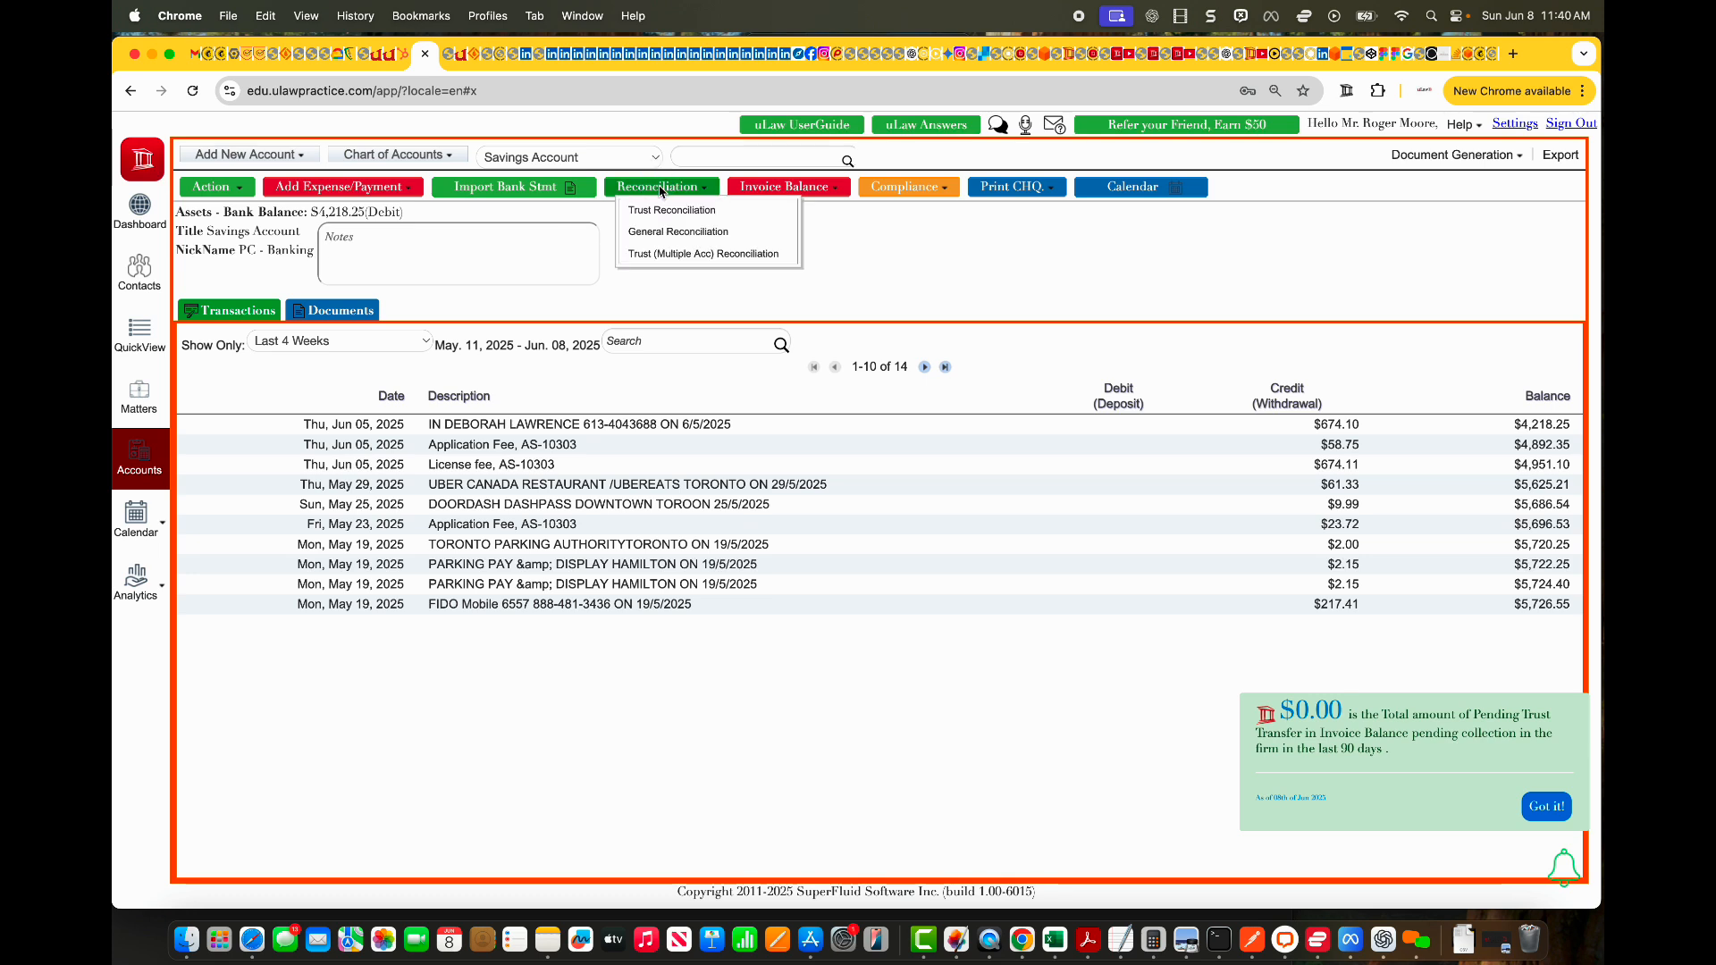
left_click(668, 233)
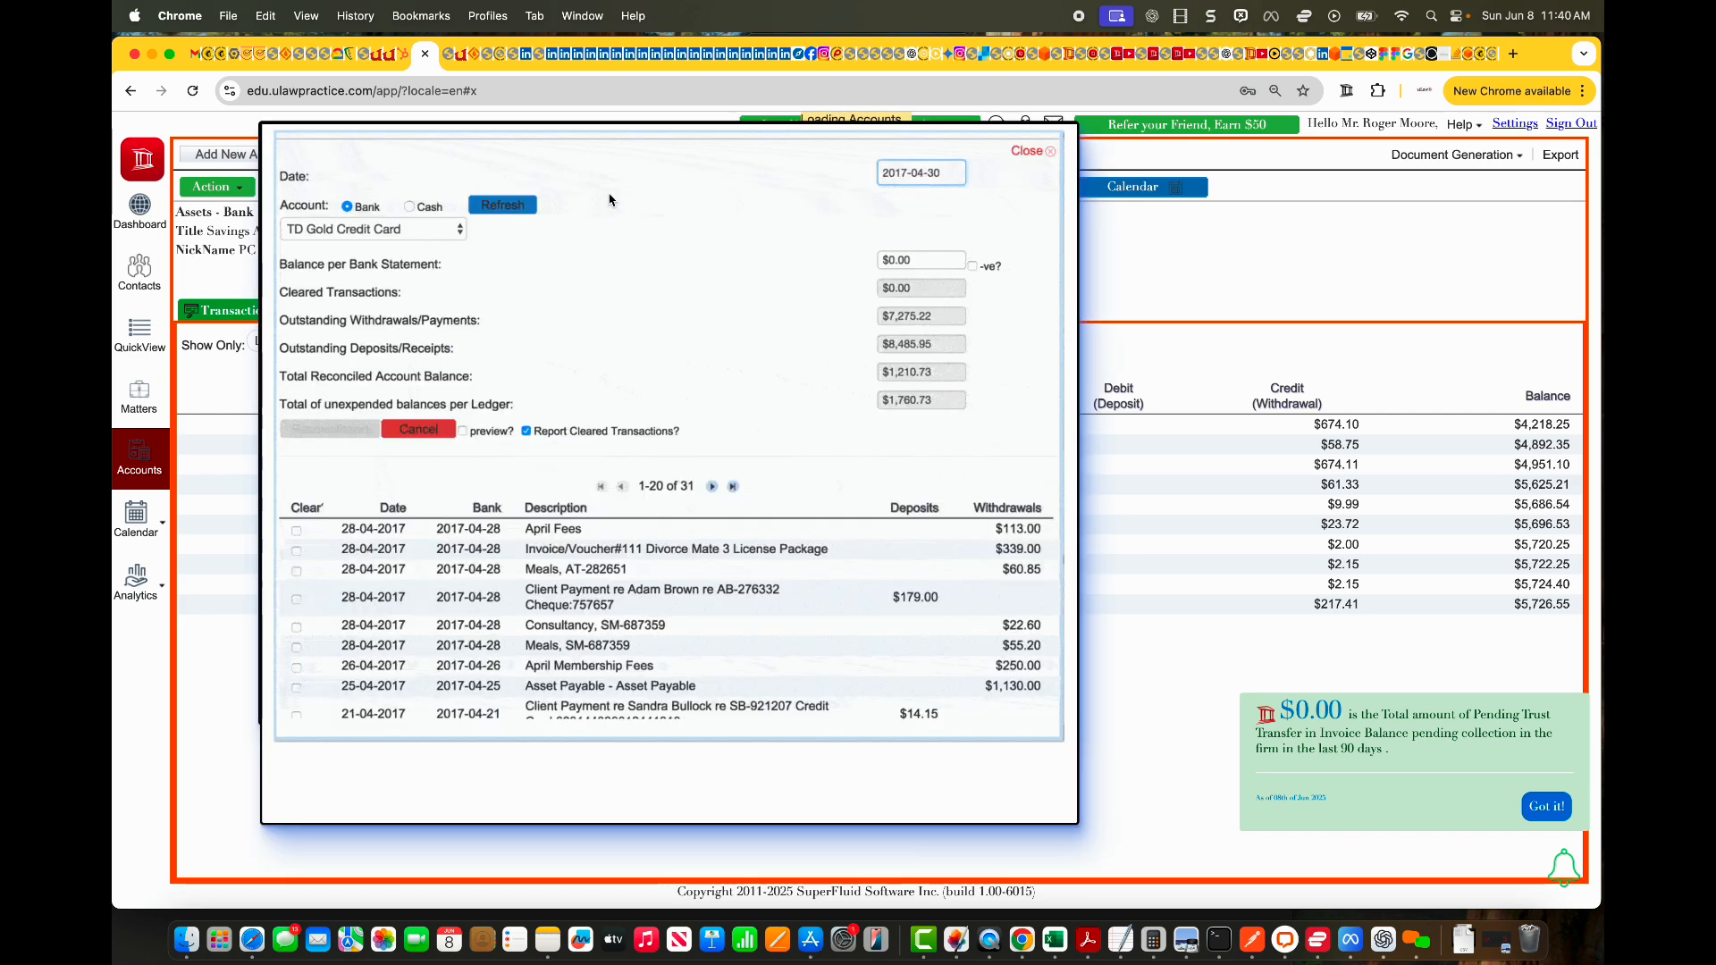
left_click_drag(563, 125, 887, 195)
left_click(864, 326)
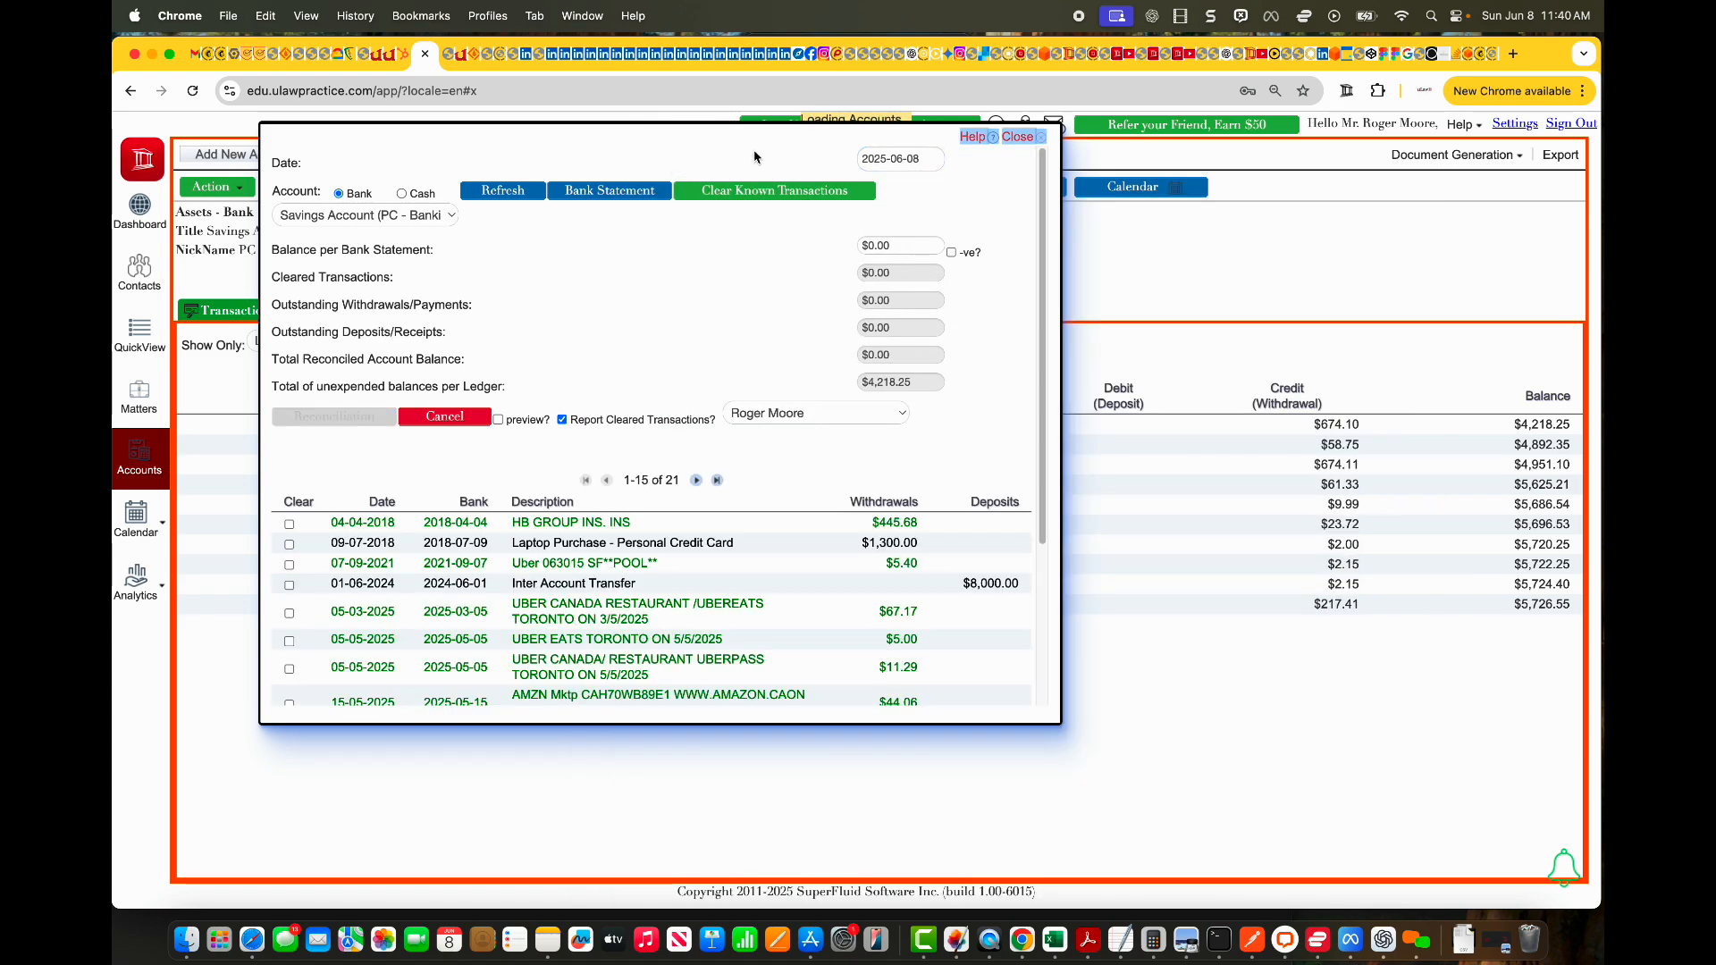
left_click_drag(645, 130, 948, 233)
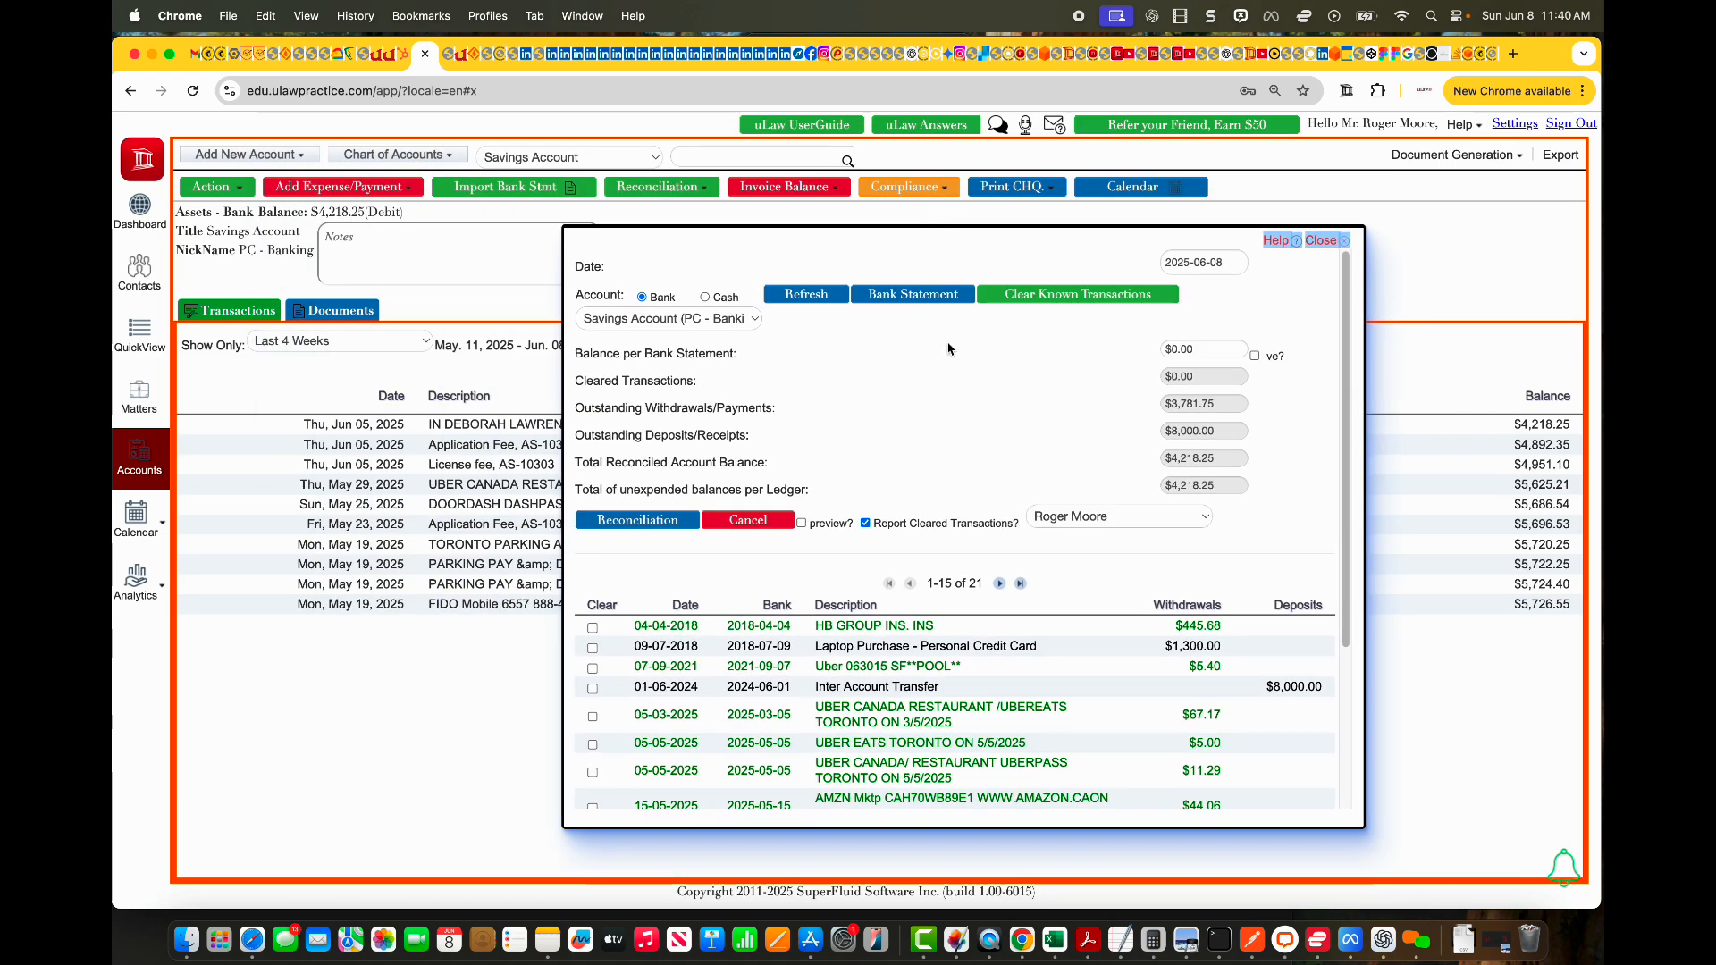
- Set the balance per bank statement to $4,218.25 in the reconciliation
left_click(1189, 353)
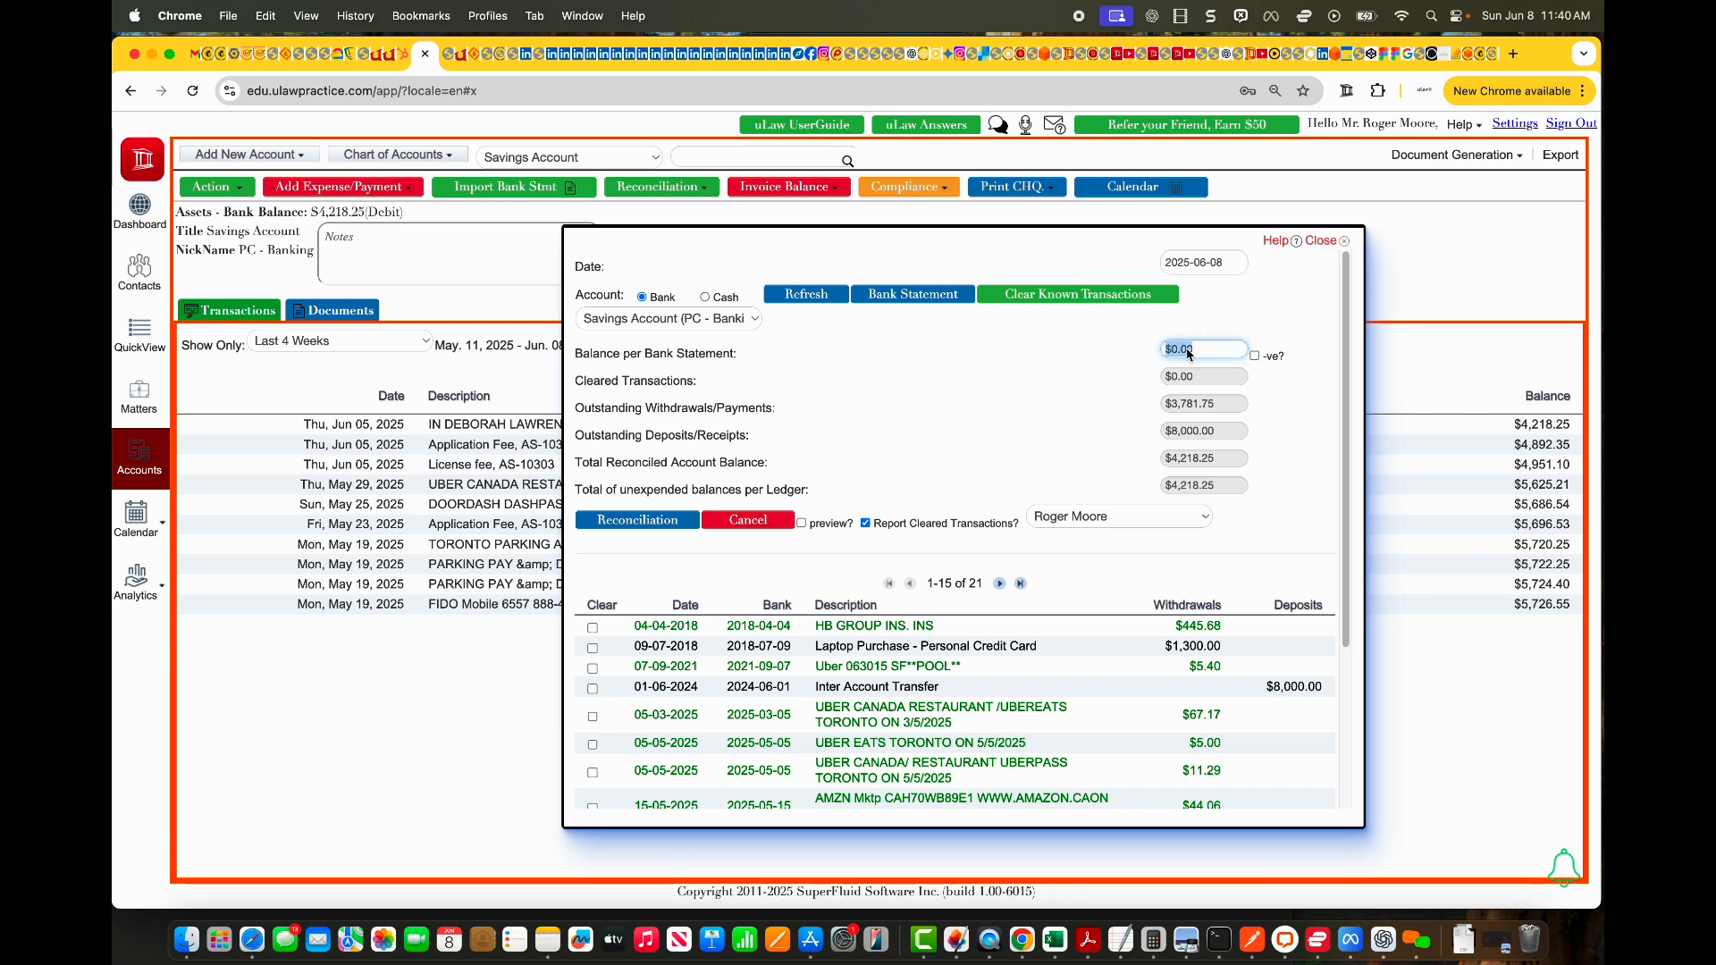
type("4,")
type("218.25")
key("Tab")
scroll(970, 506, "down", 5)
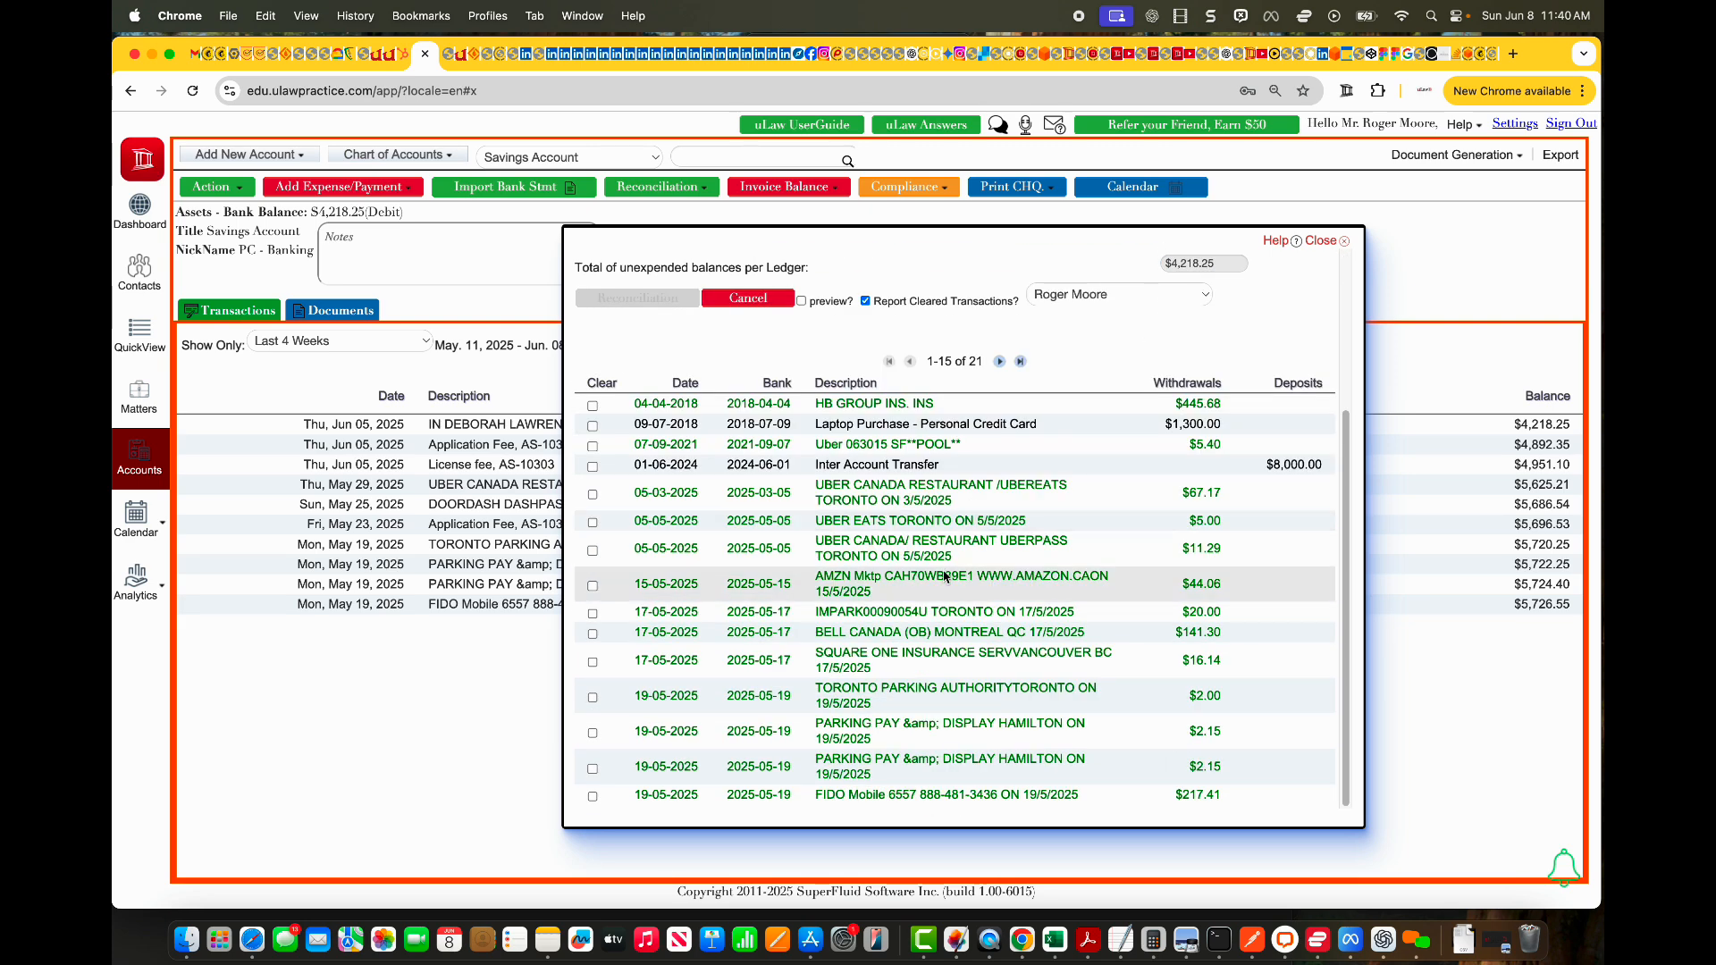
scroll(938, 572, "up", 5)
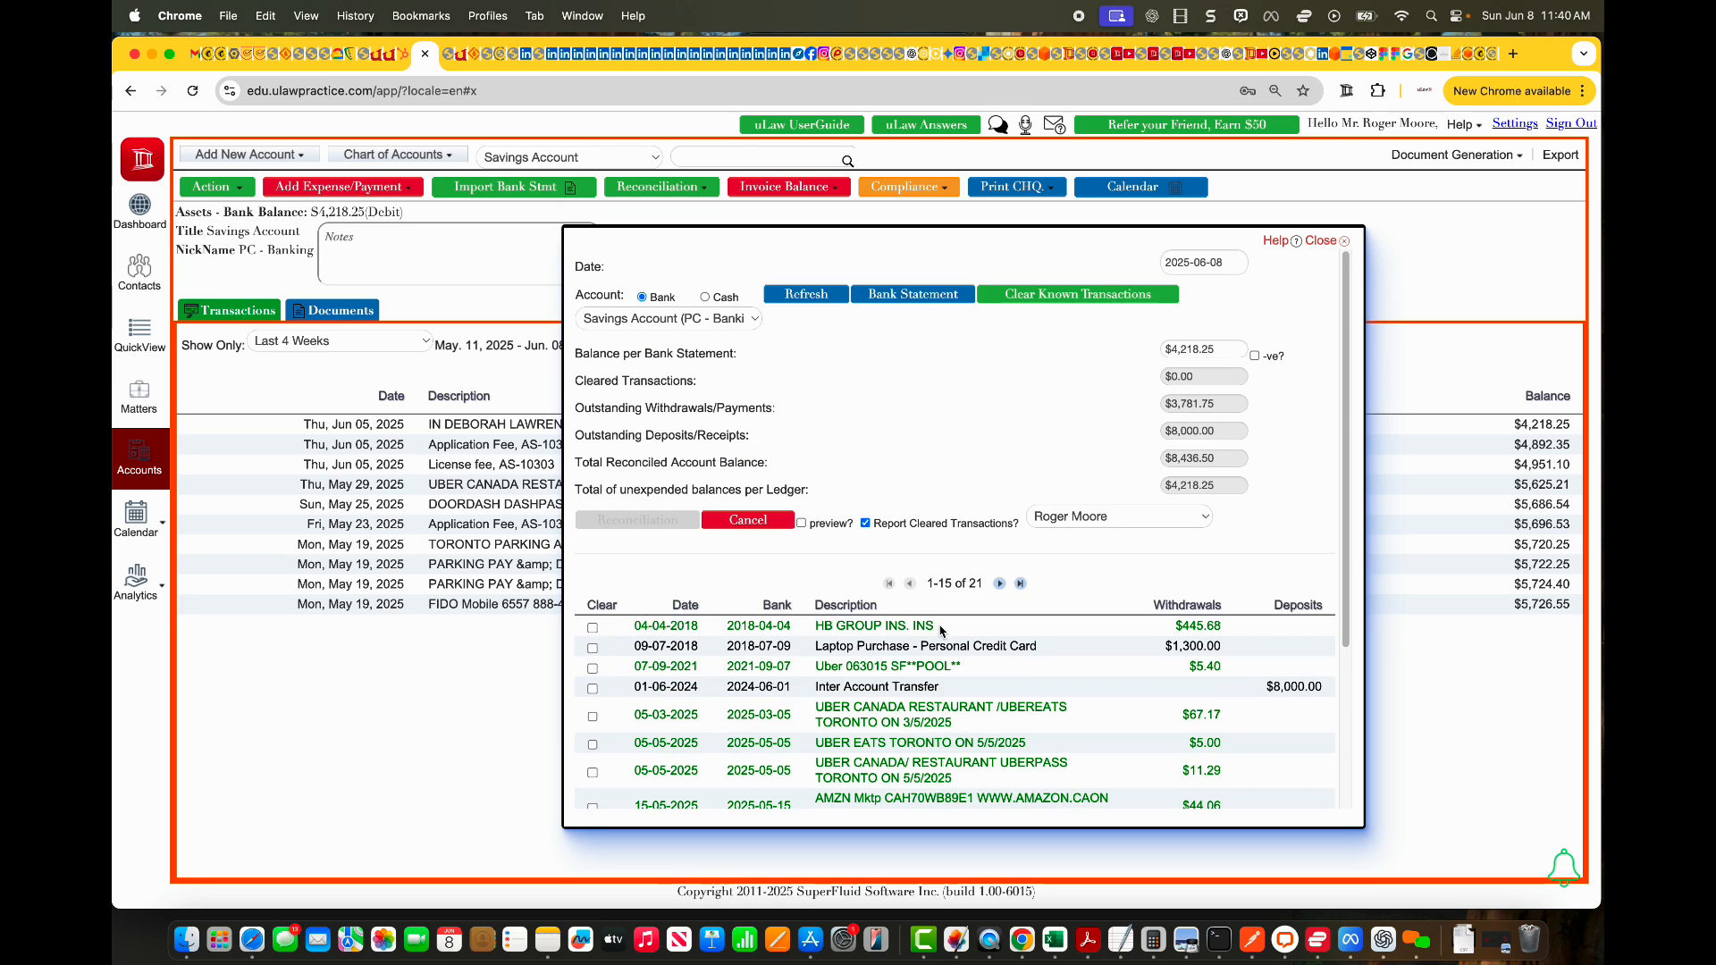
- Mark the HB Group Ins. and 07-09-2021 Uber withdrawals as cleared, along with the other known transactions on the first page
scroll(933, 576, "down", 5)
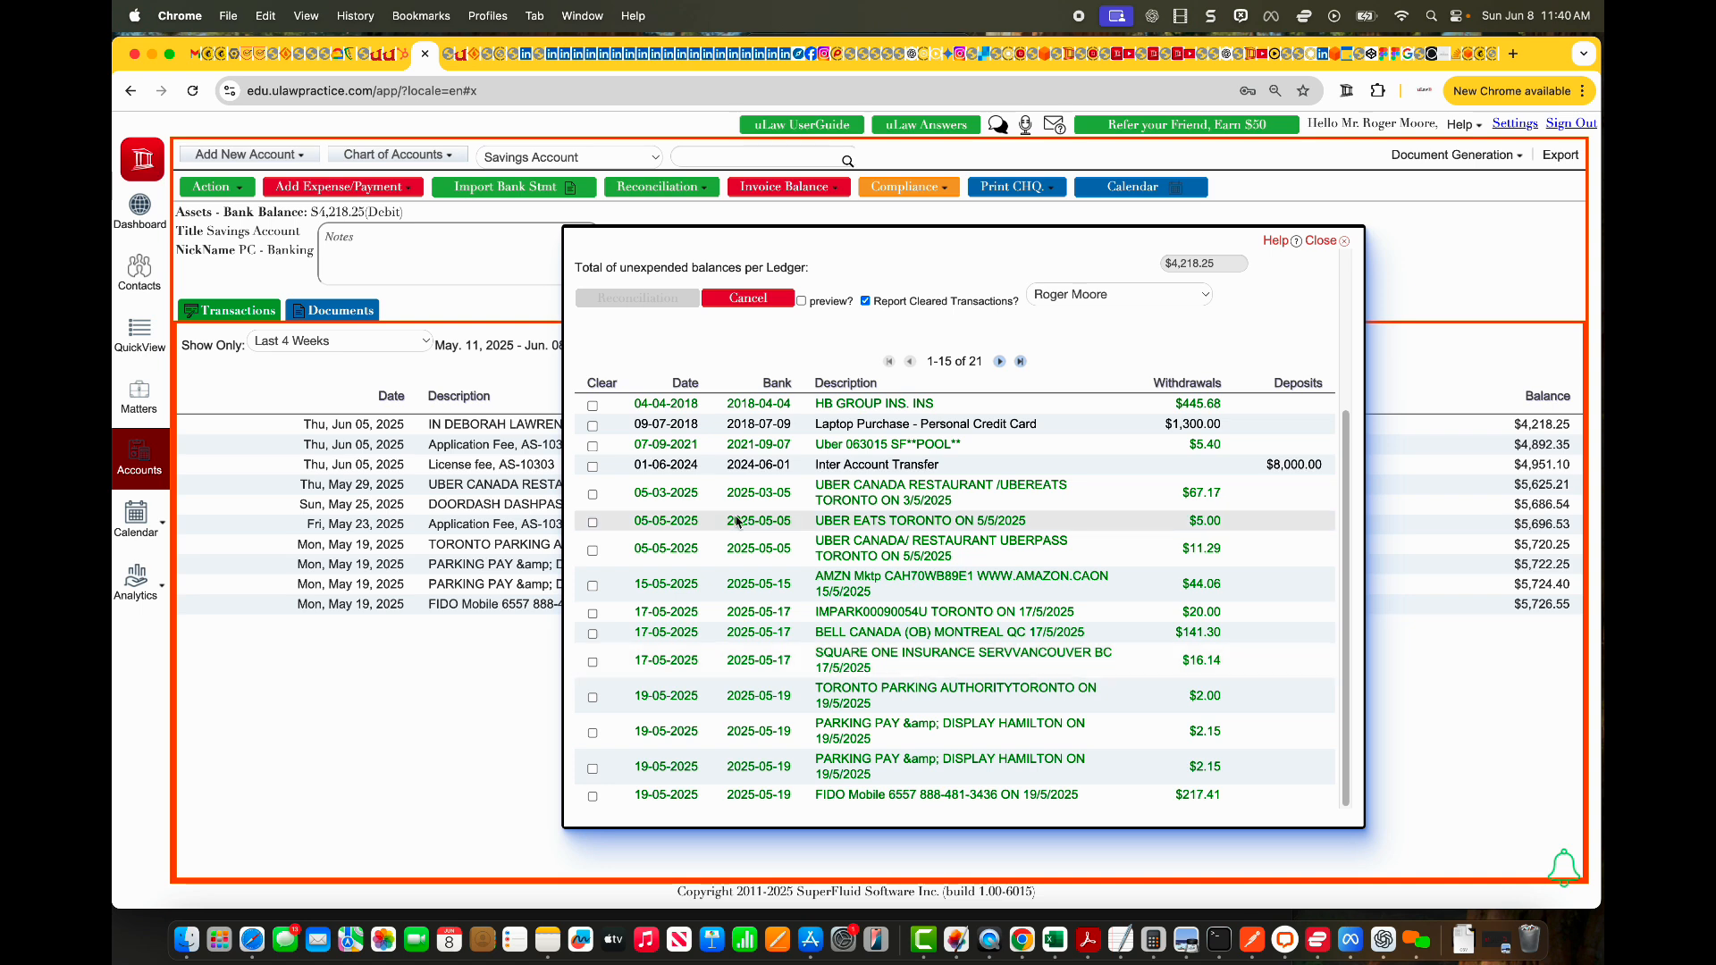
left_click(593, 405)
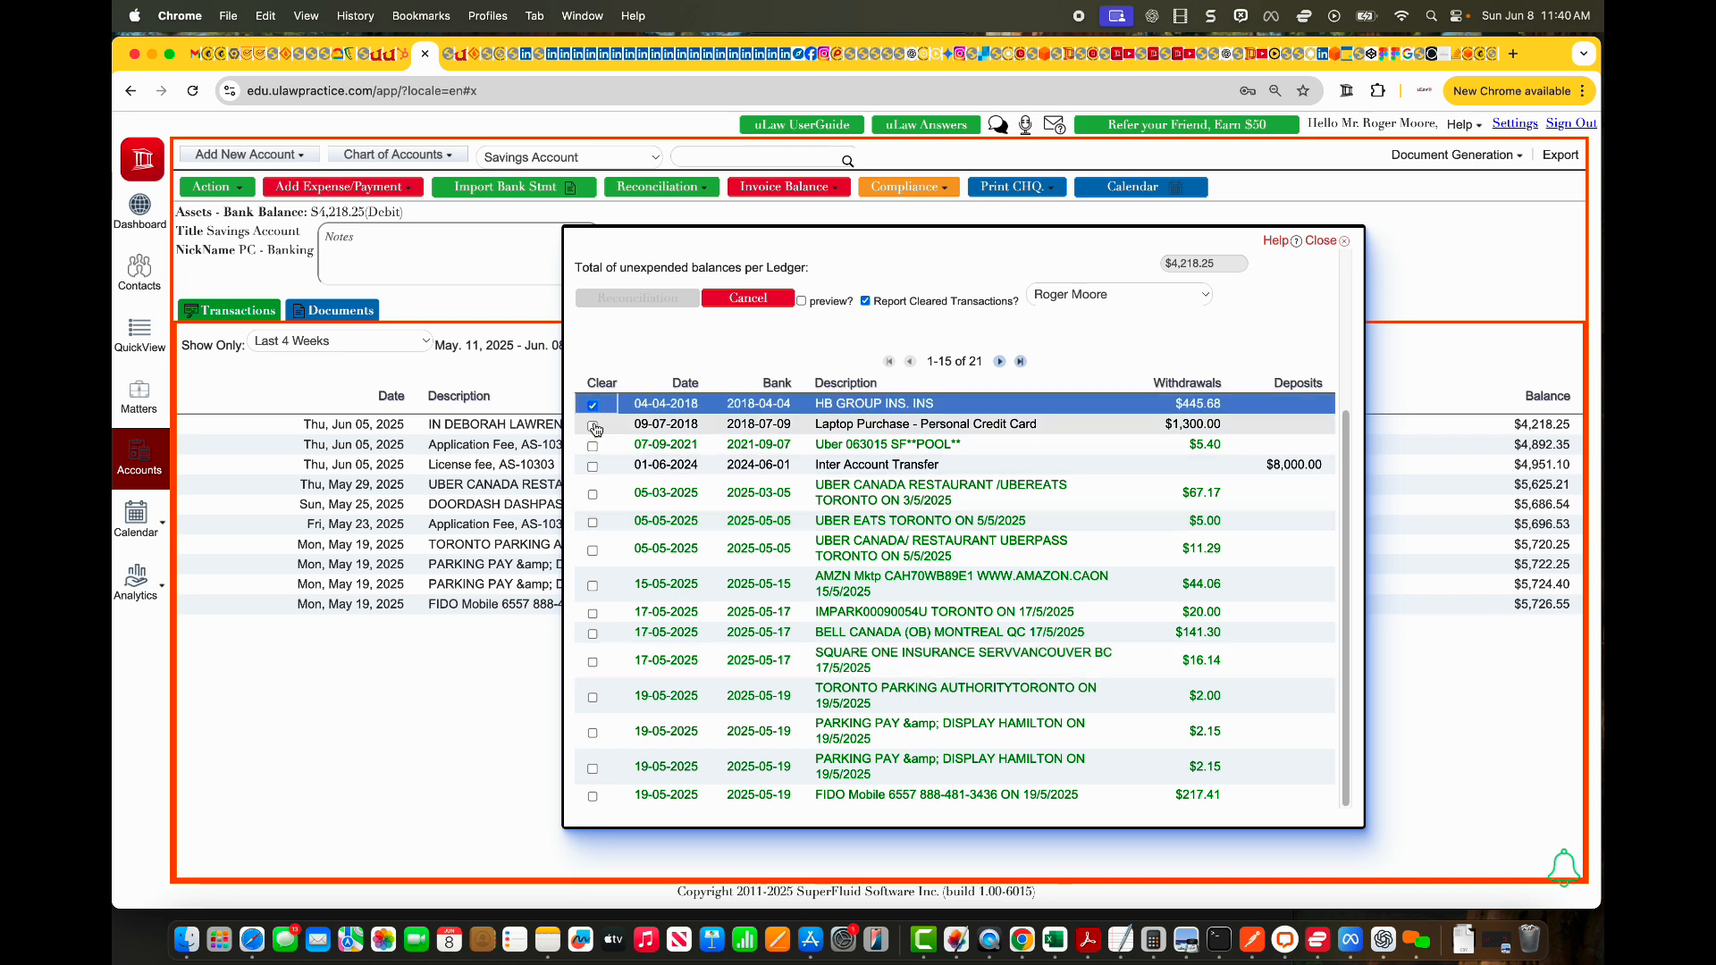
left_click(592, 445)
scroll(718, 502, "up", 3)
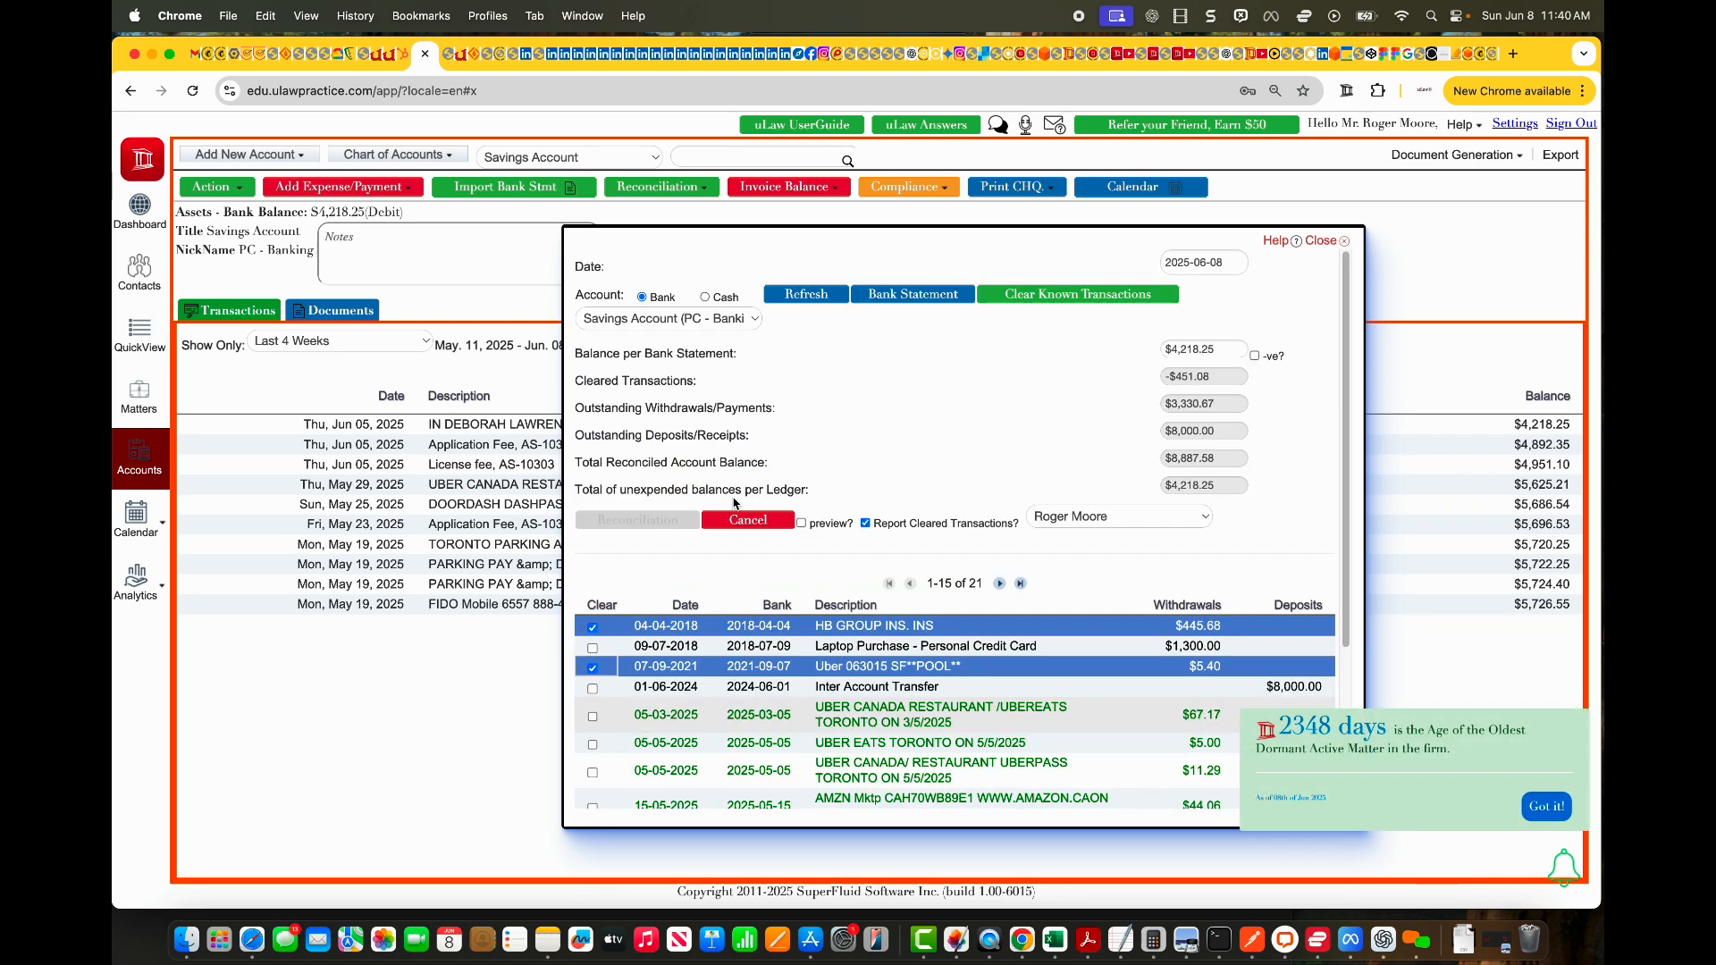
left_click(1064, 301)
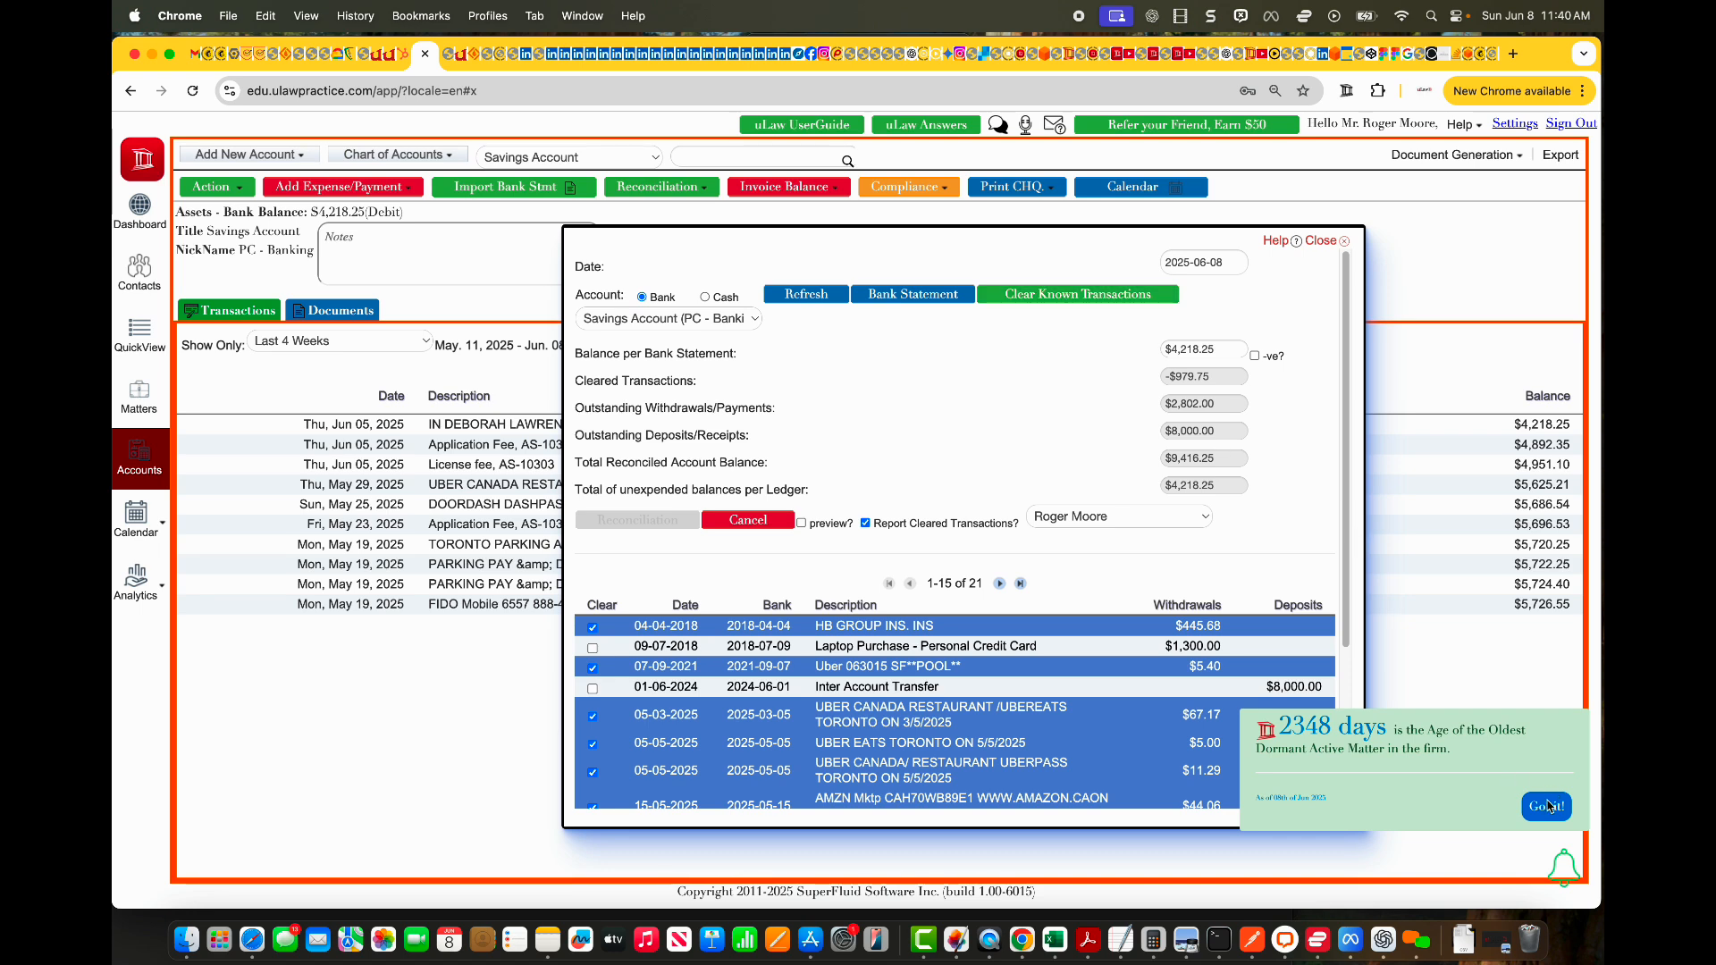
- Mark the 09-07-2018 Laptop Purchase and the 01-06-2024 Inter Account Transfer as cleared
scroll(805, 707, "down", 5)
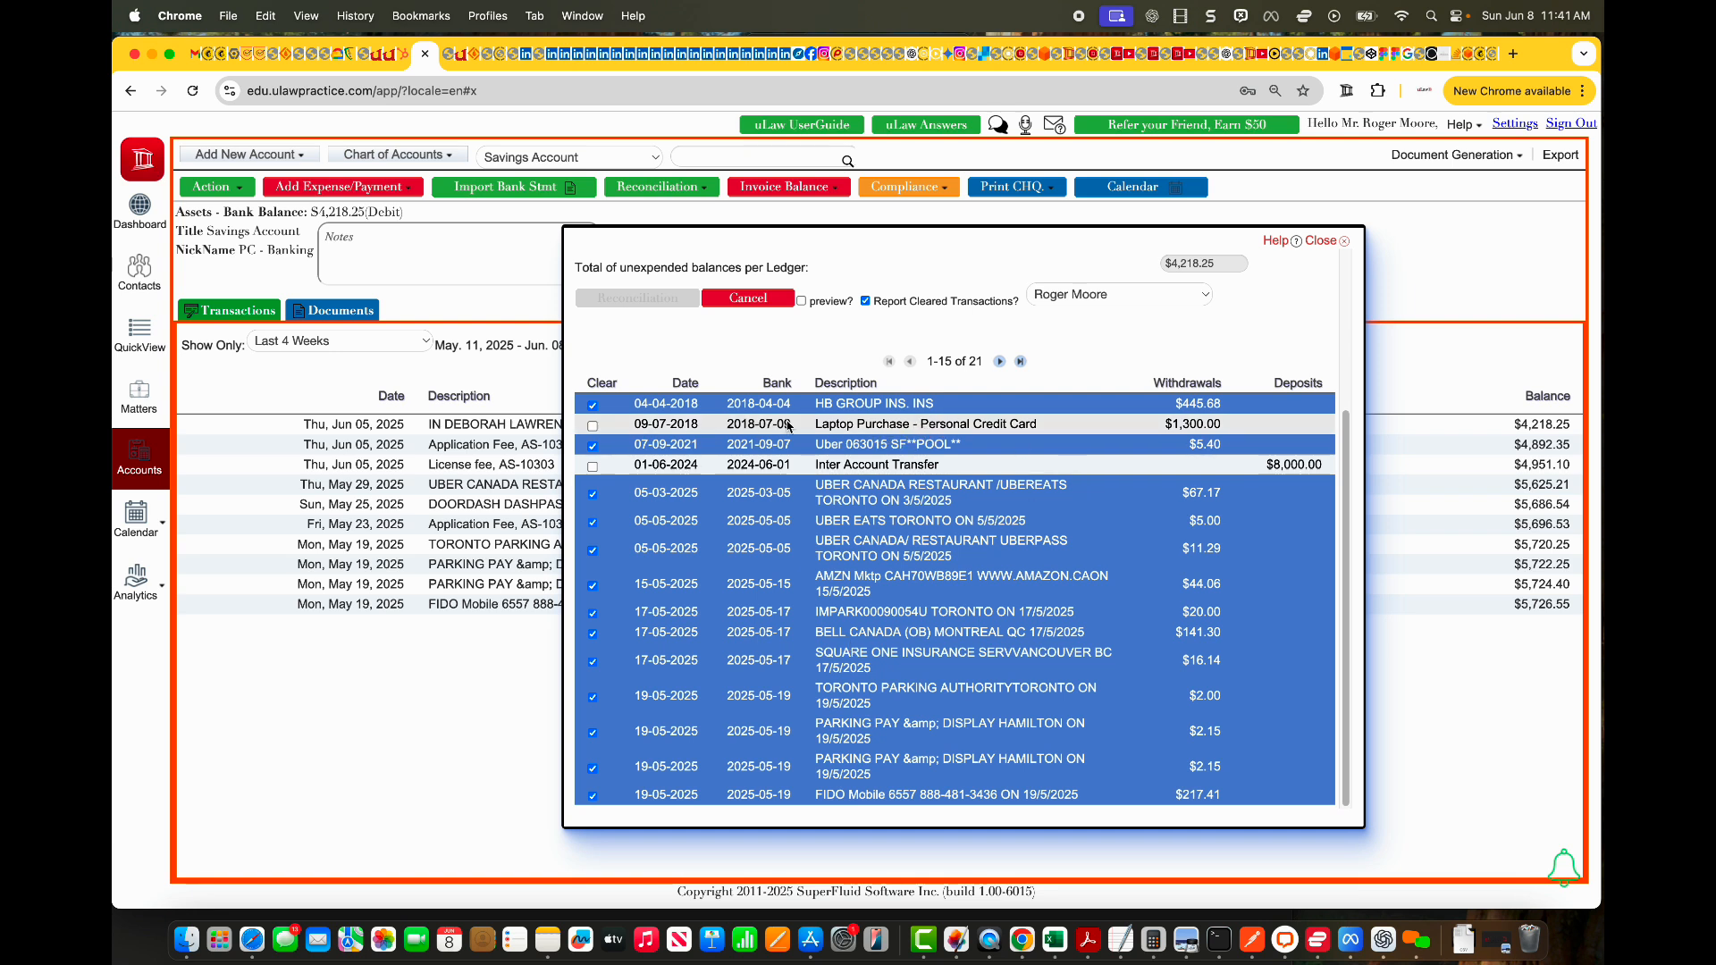
left_click(592, 427)
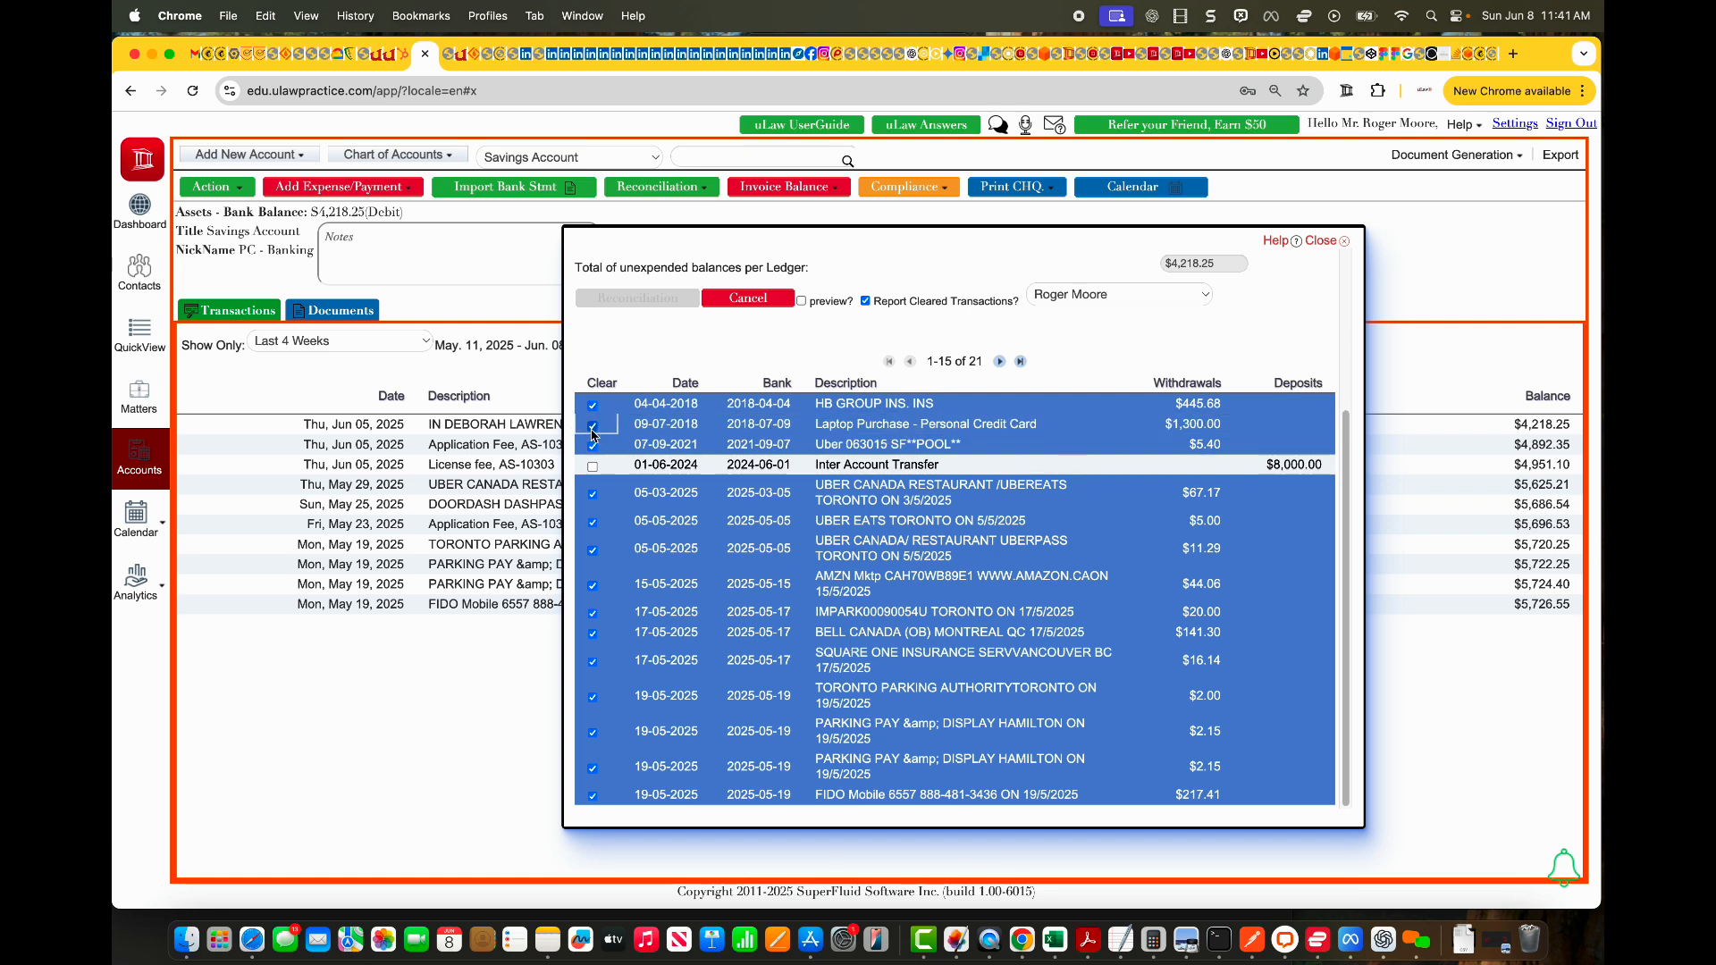
left_click(592, 467)
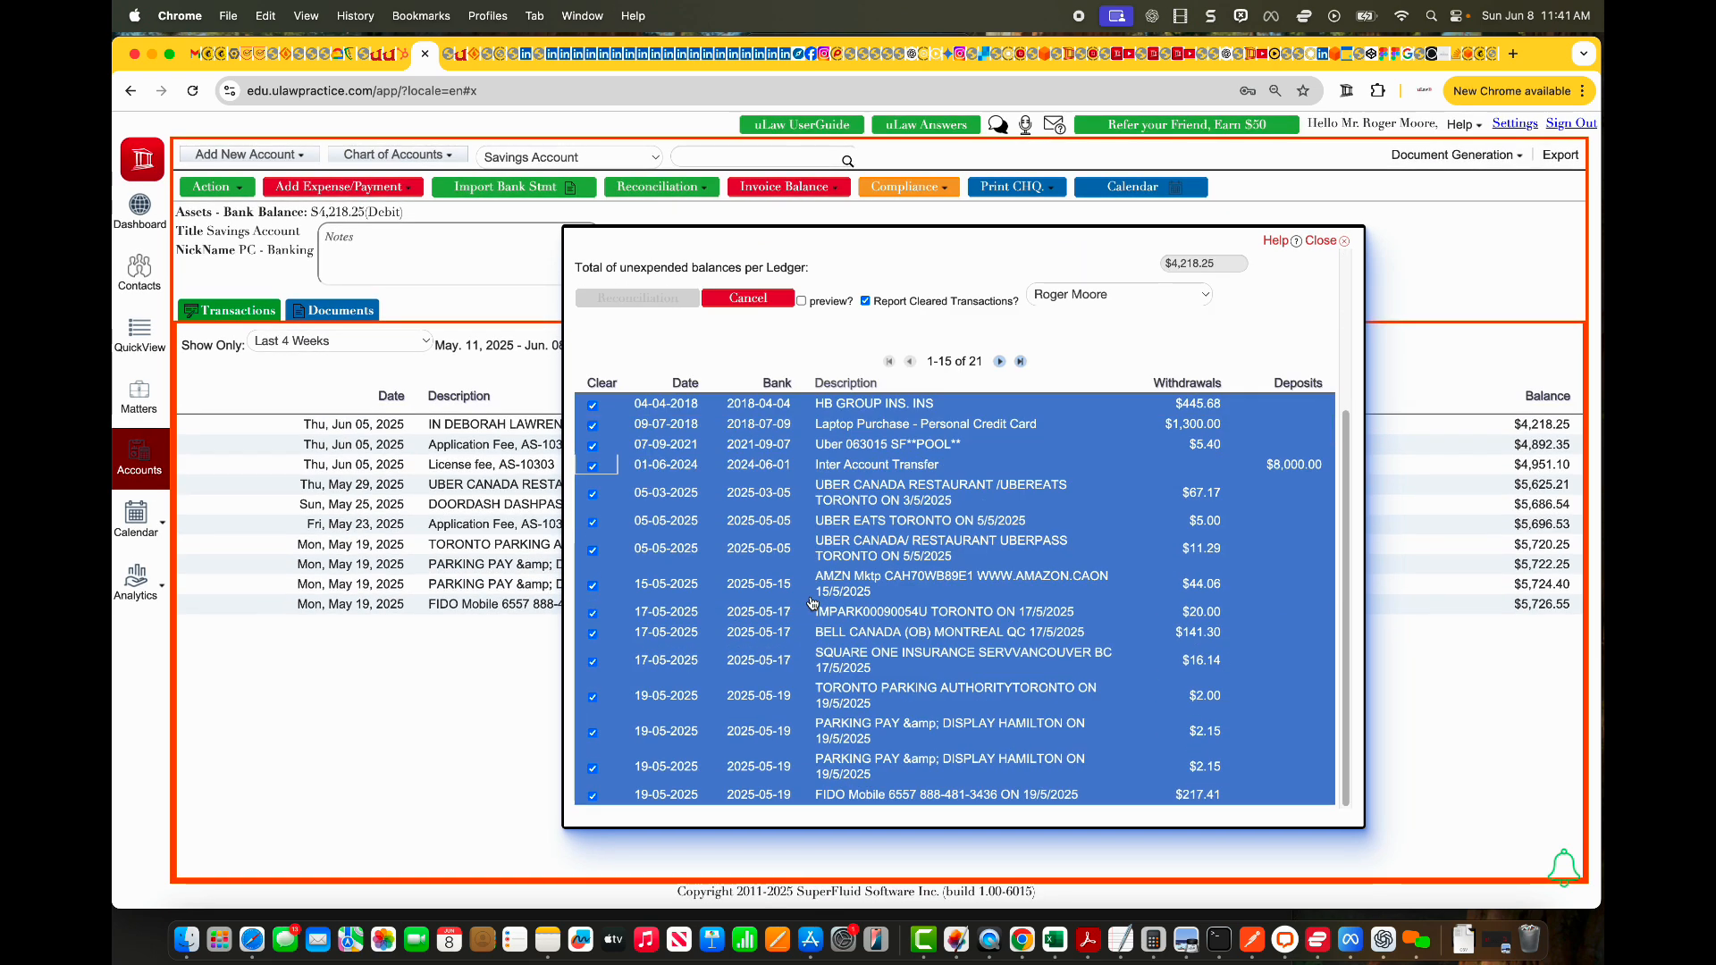
- Show the next page of reconciliation transactions and clear the known ones there
scroll(813, 603, "up", 5)
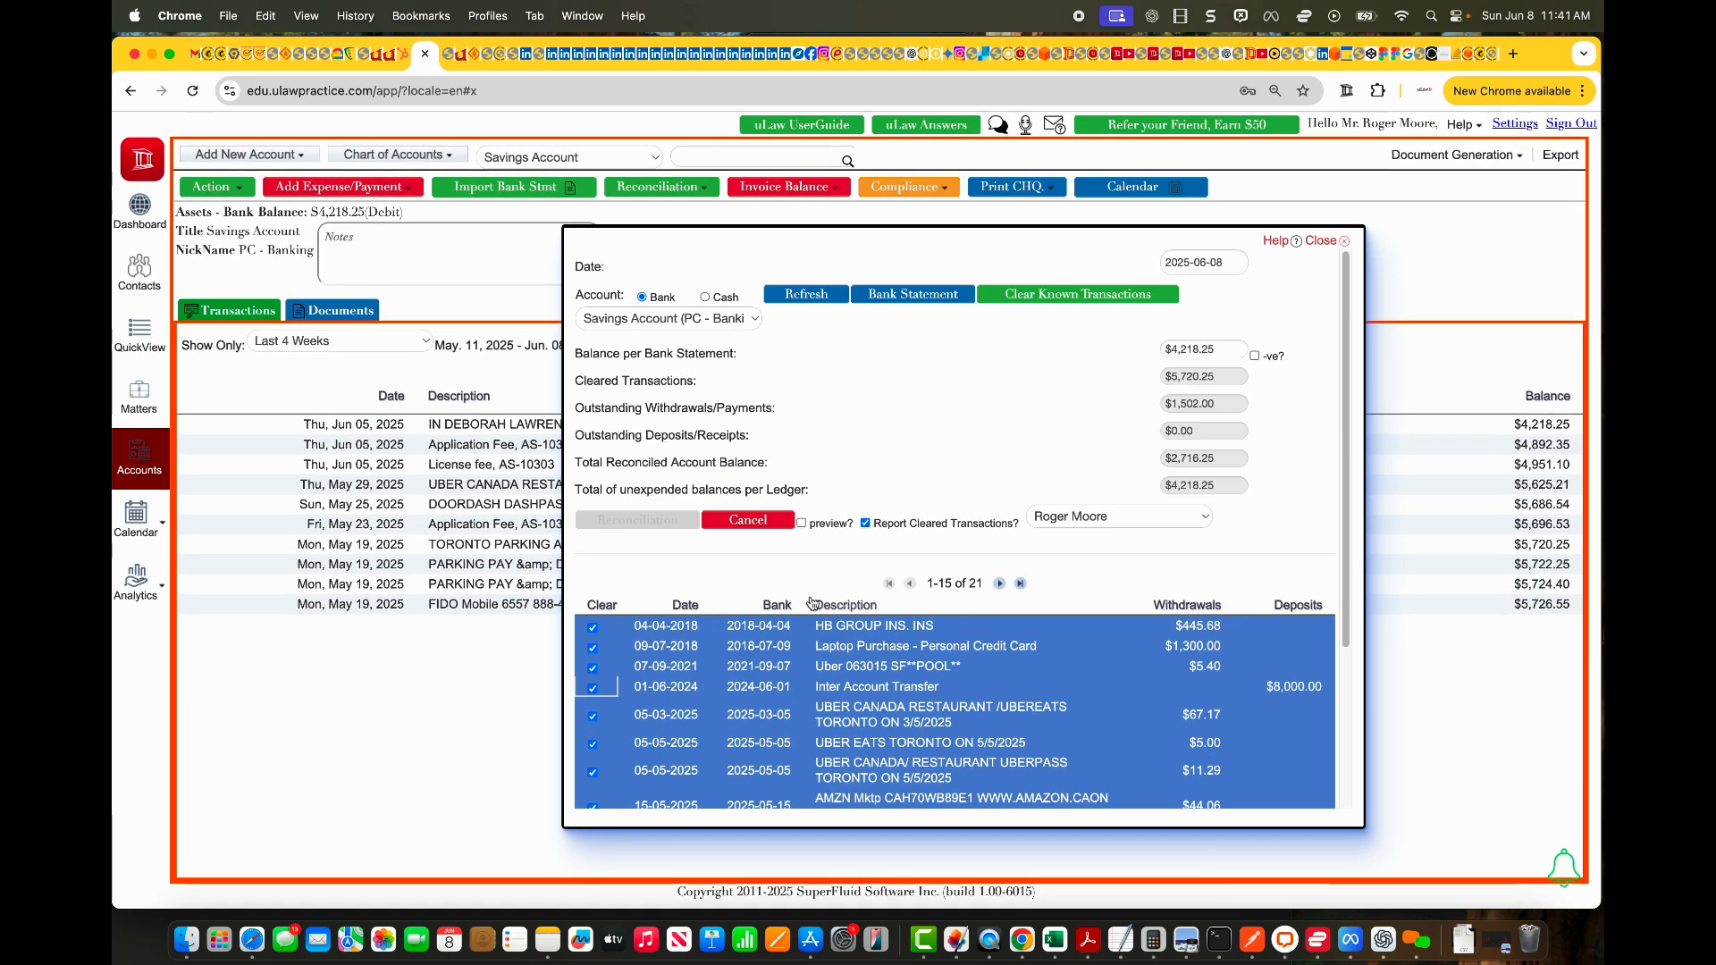
left_click(1000, 584)
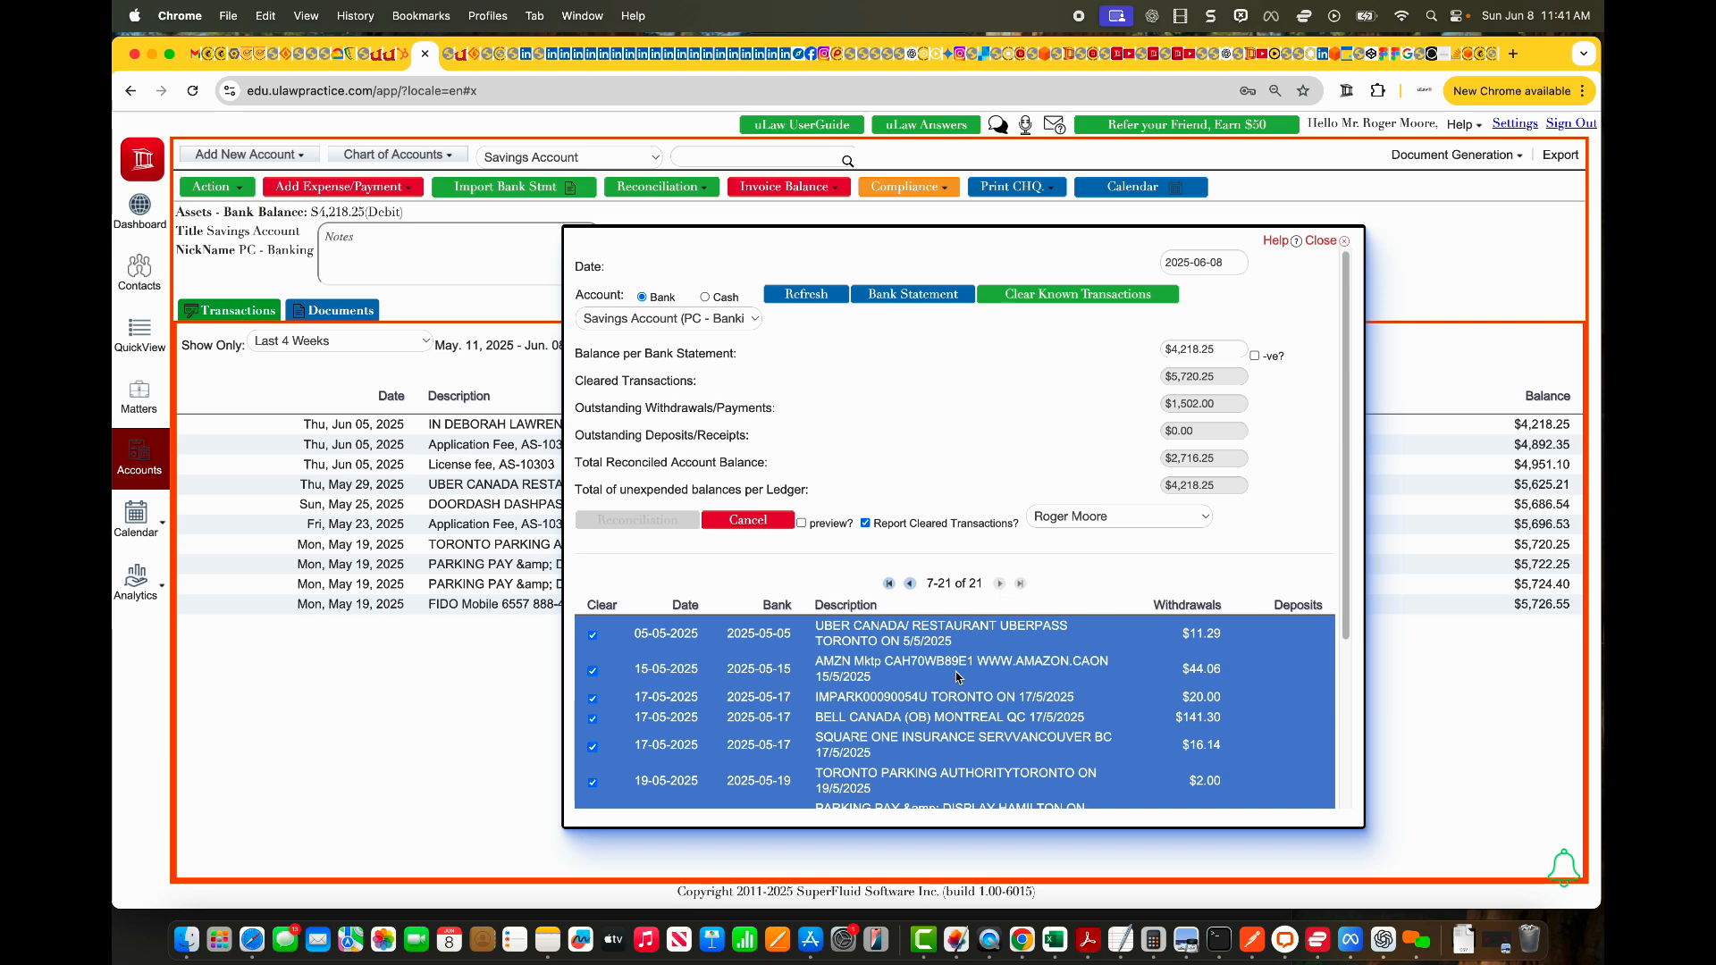
scroll(957, 677, "down", 3)
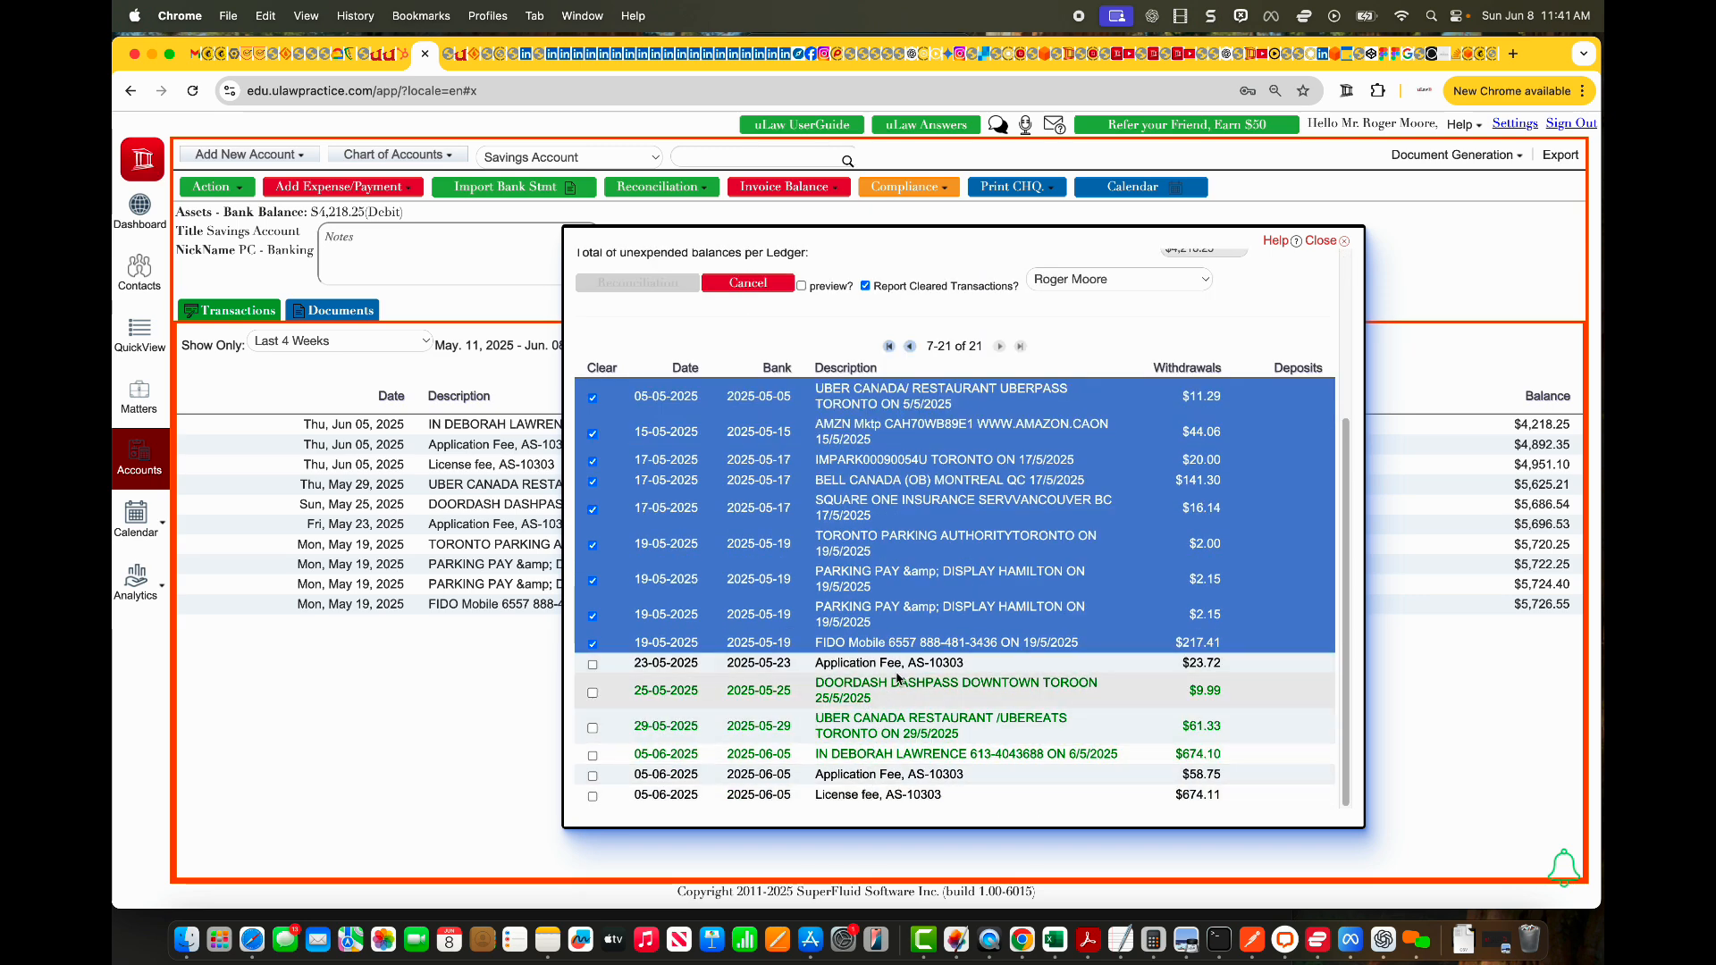
scroll(929, 375, "up", 3)
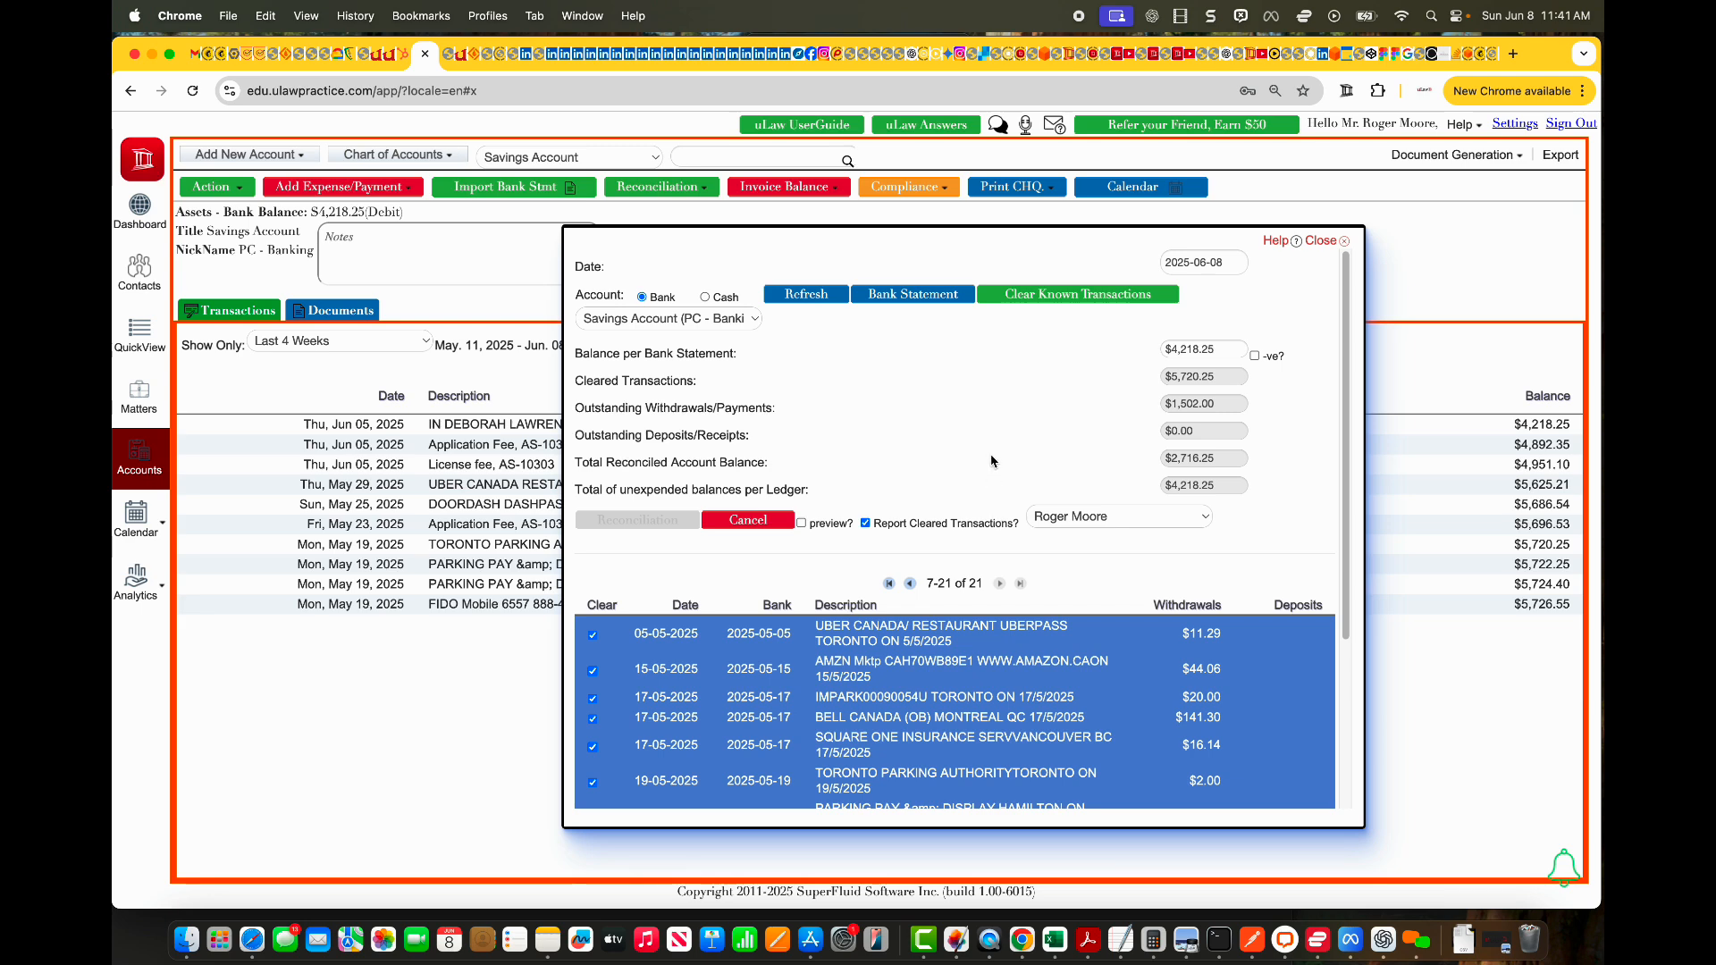
left_click(1072, 296)
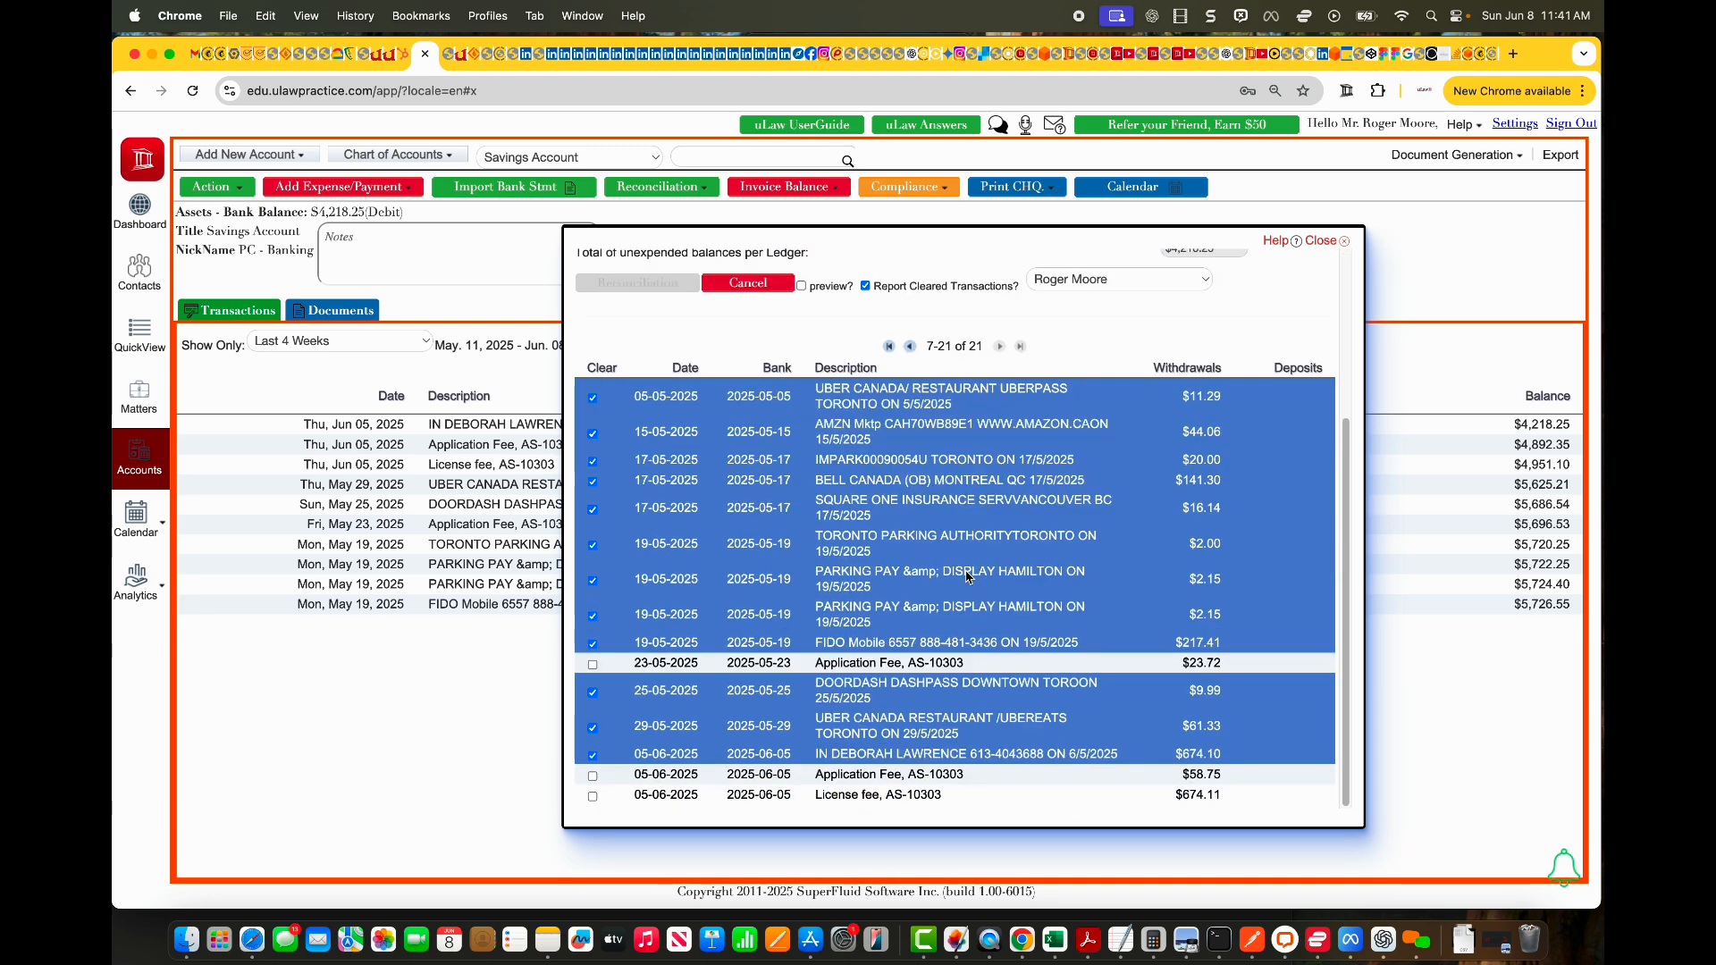
- Mark the 23-05-2025 and 05-06-2025 Application Fee entries and the 05-06-2025 License fee as cleared
scroll(865, 715, "down", 3)
left_click(593, 665)
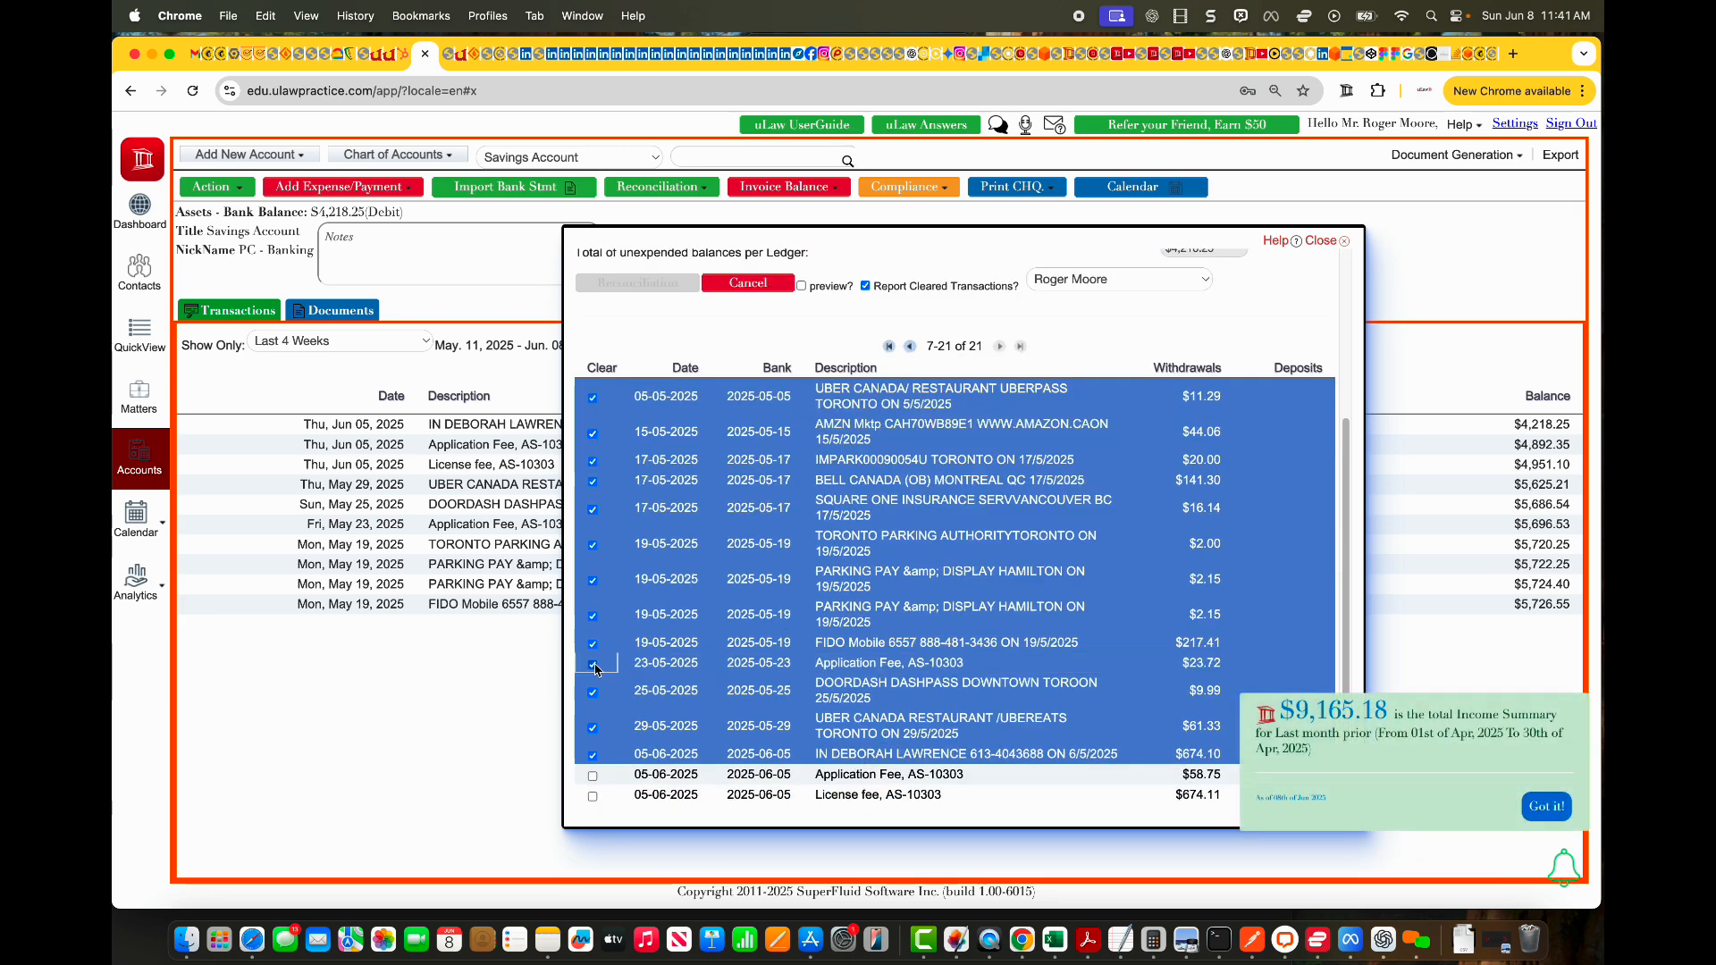
left_click(593, 776)
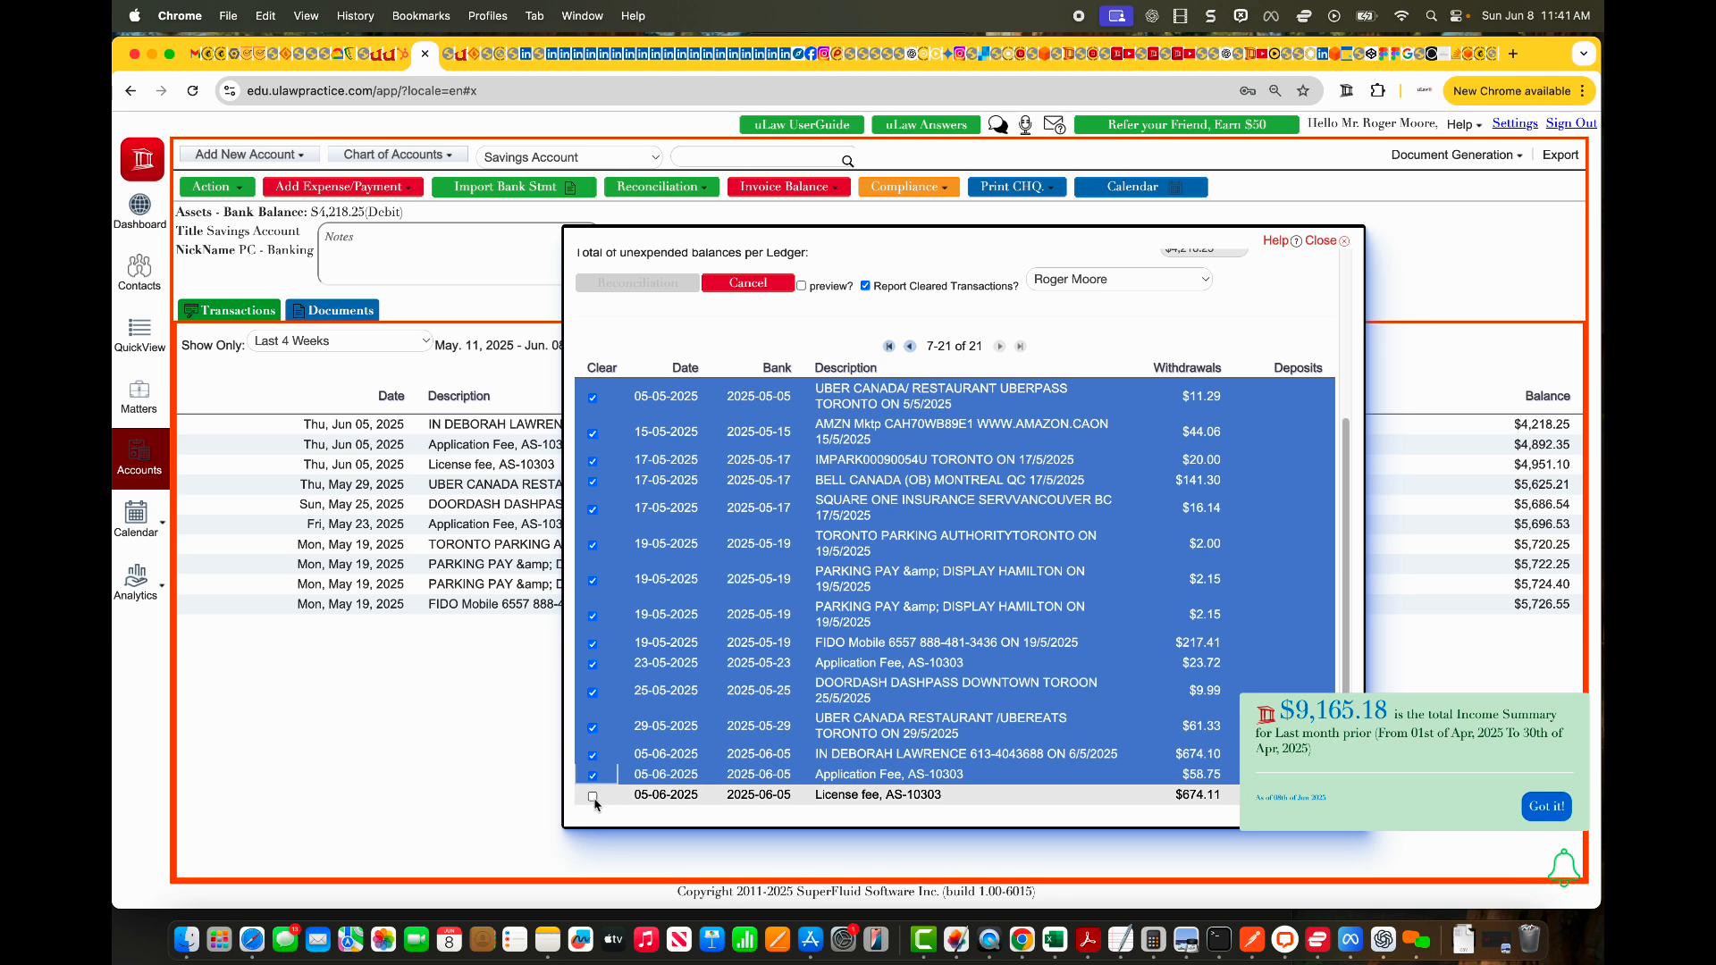
left_click(593, 797)
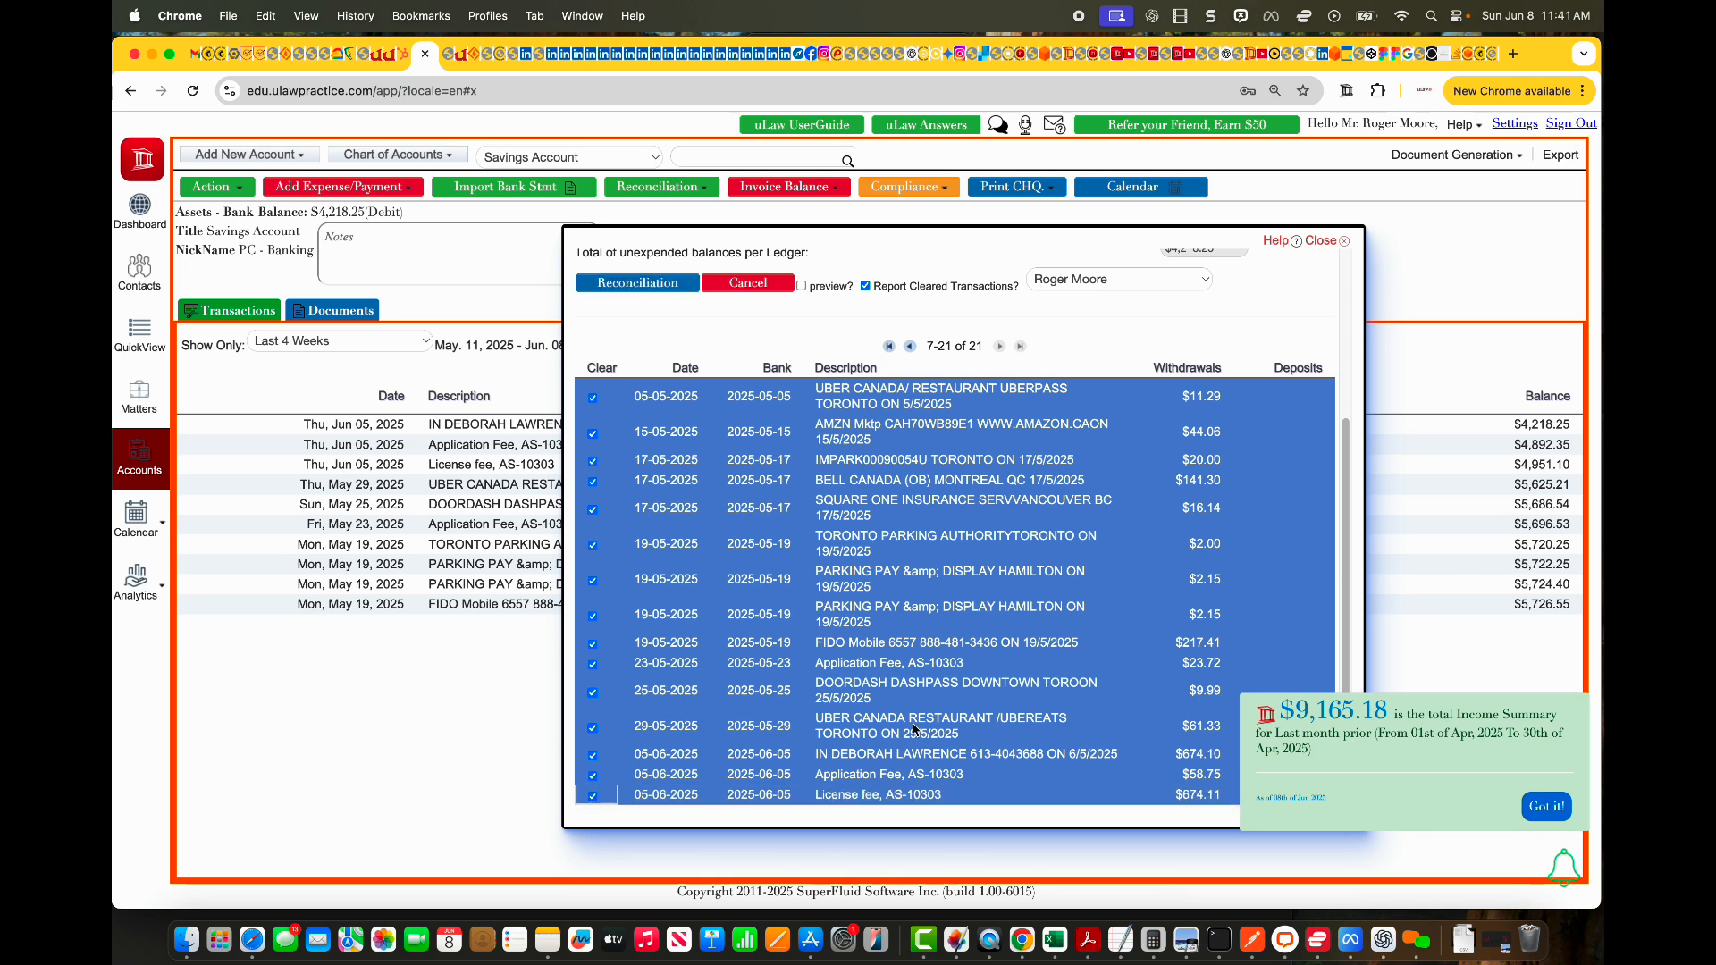
scroll(915, 724, "up", 3)
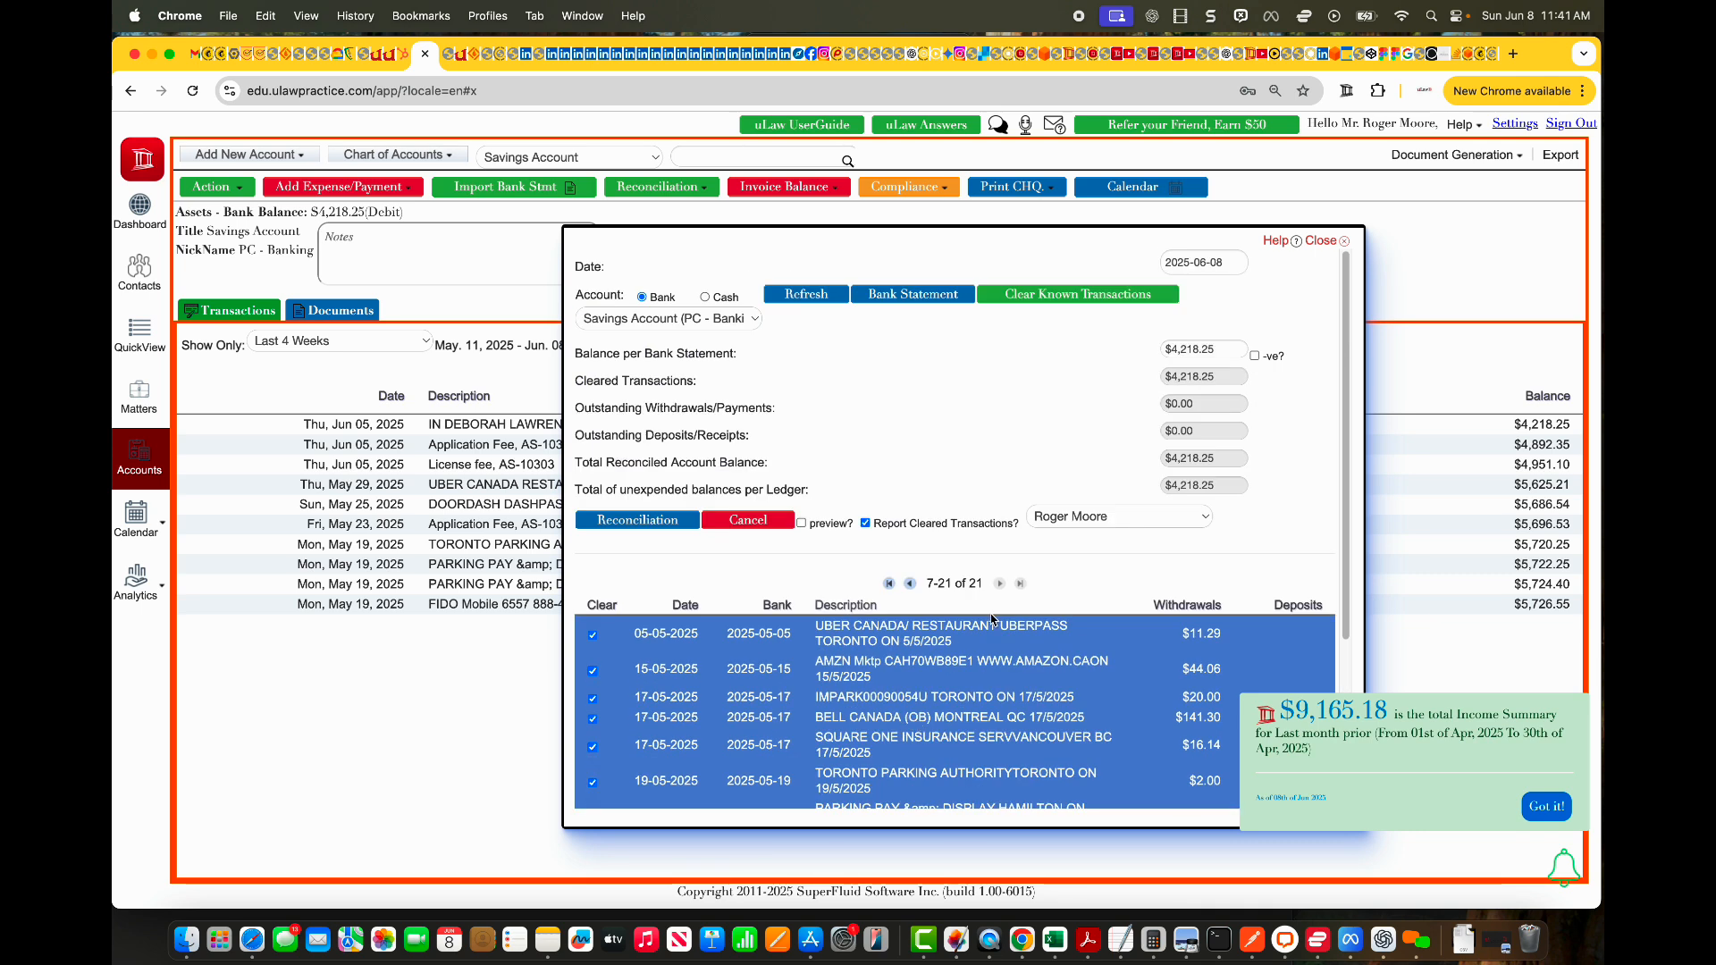
- Complete the savings account reconciliation, then open the downloaded Statement of Reconciliation PDF and review its balances and cleared transactions
left_click(651, 524)
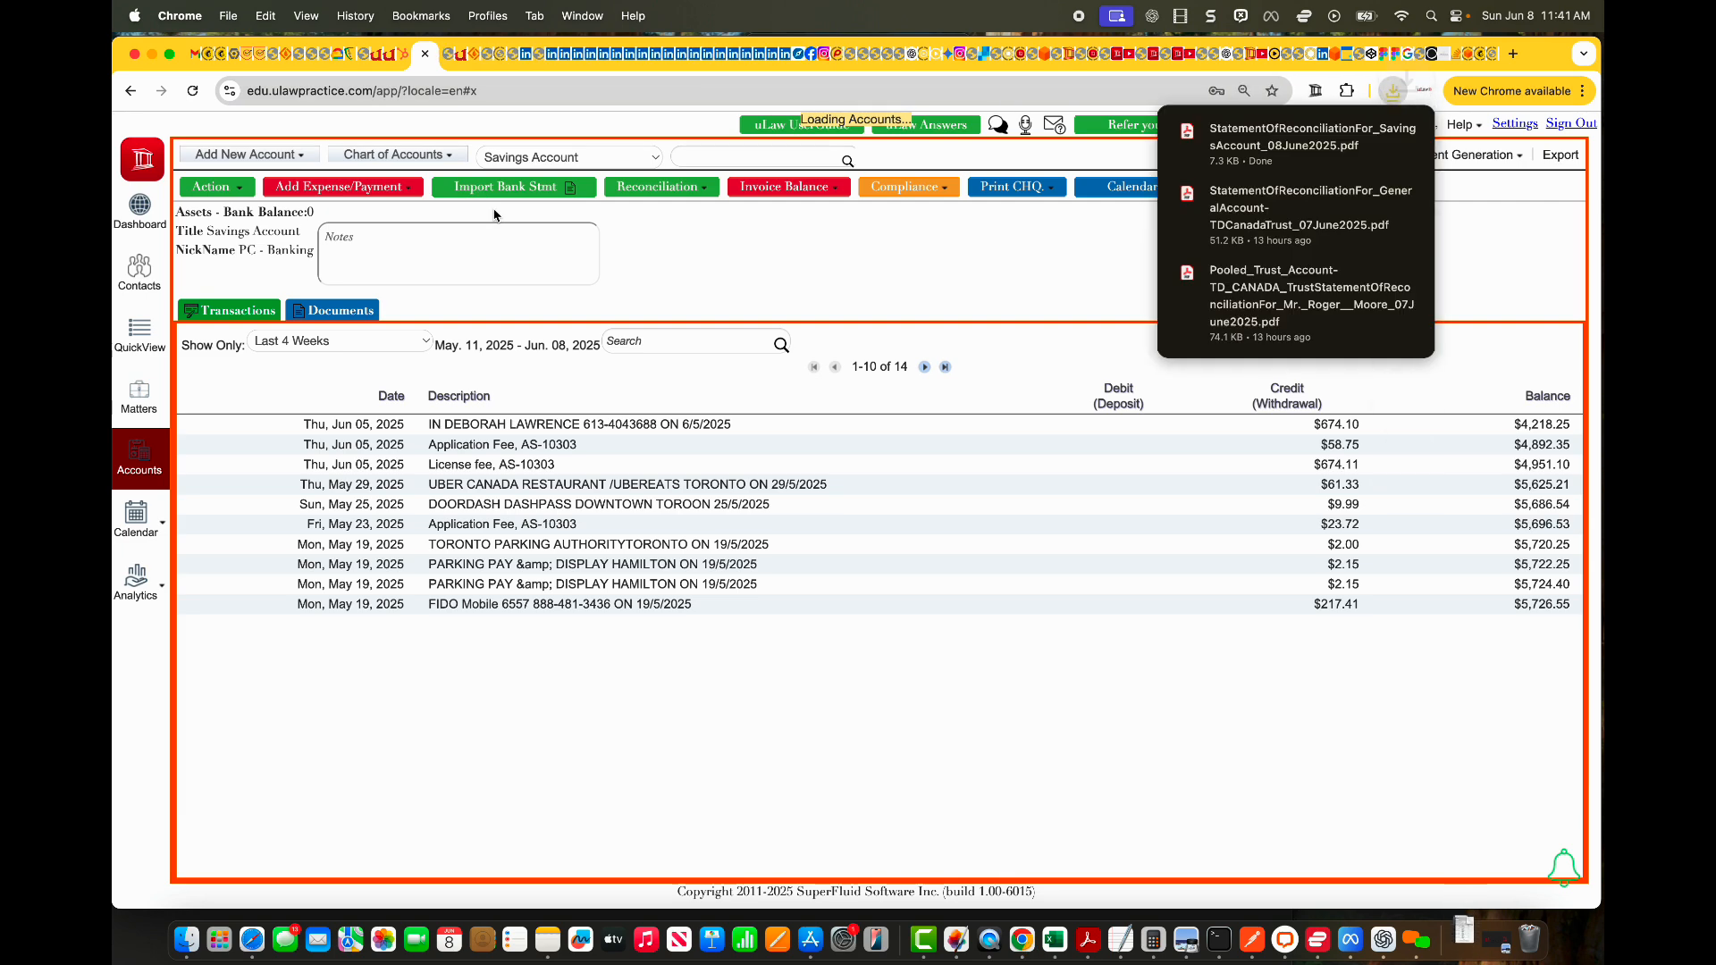
left_click(1247, 154)
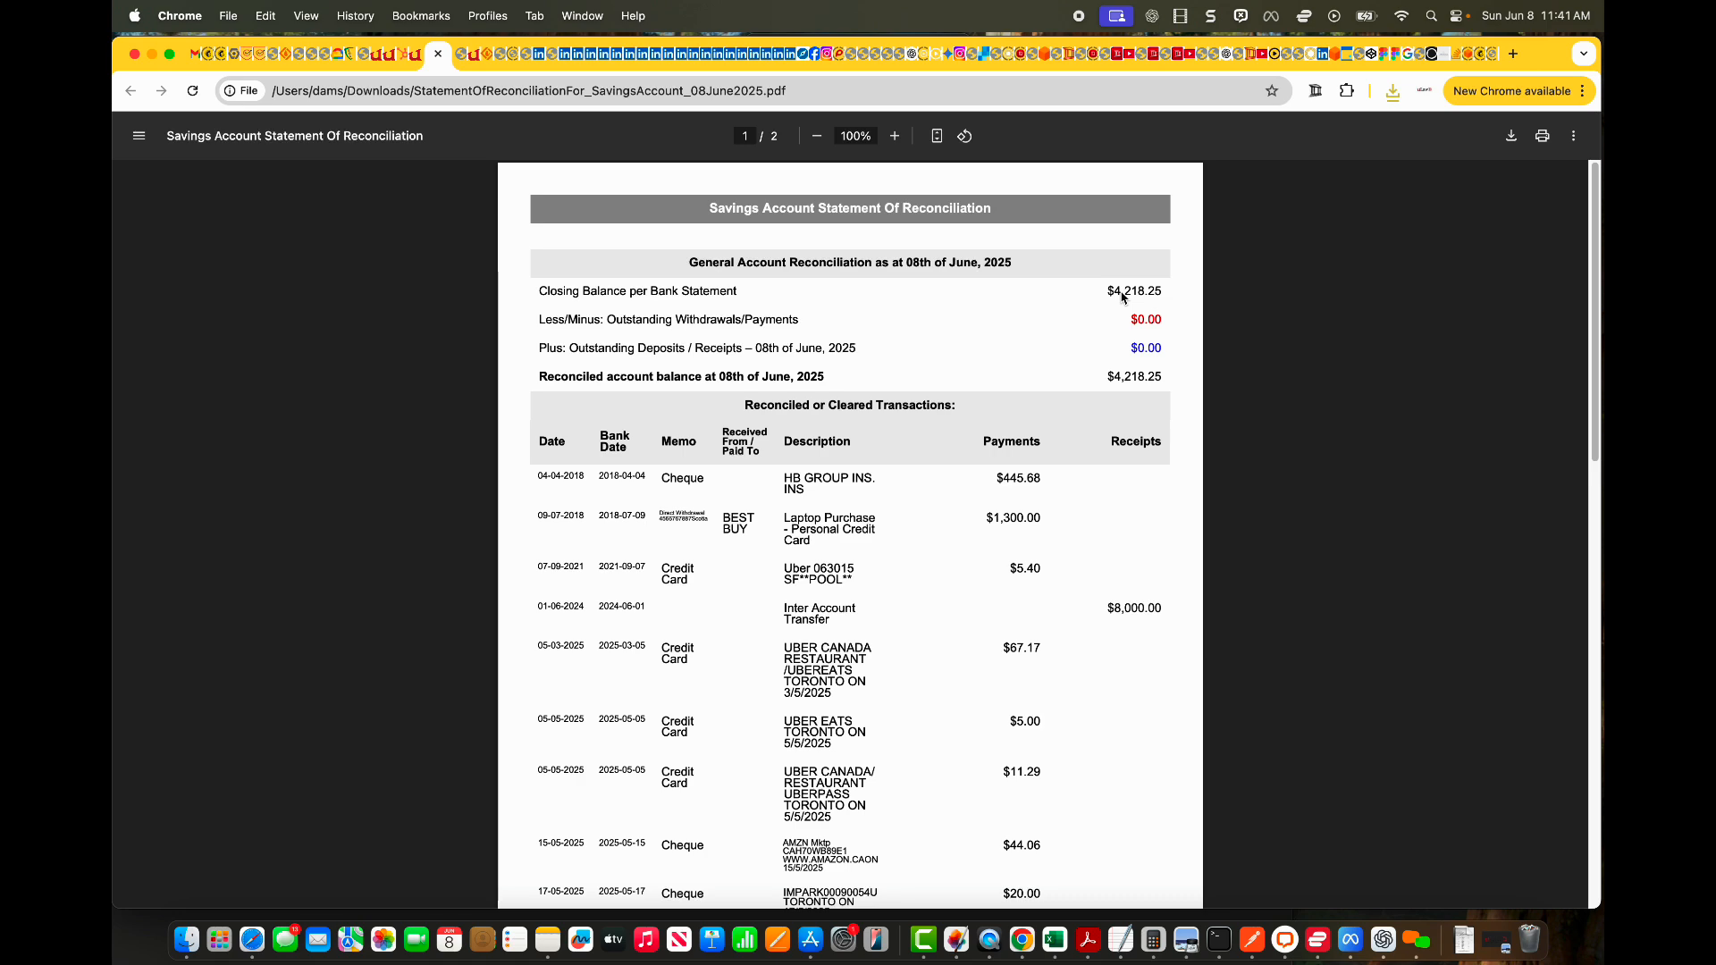
scroll(1124, 298, "down", 15)
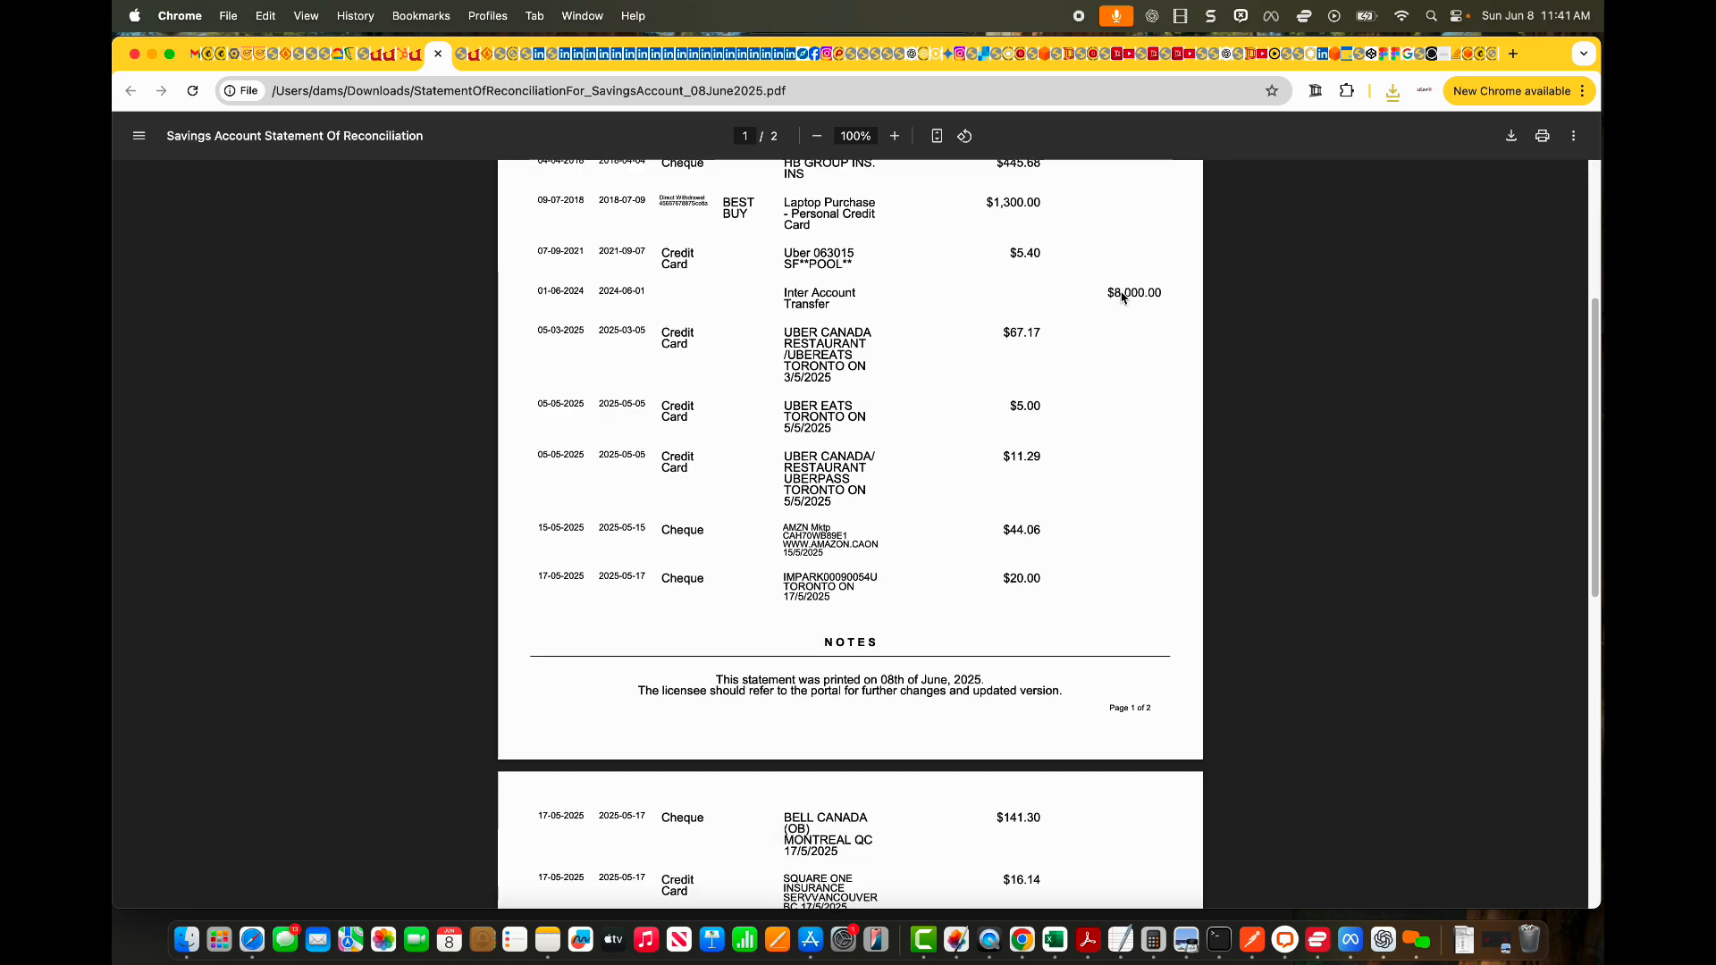
scroll(1123, 298, "up", 15)
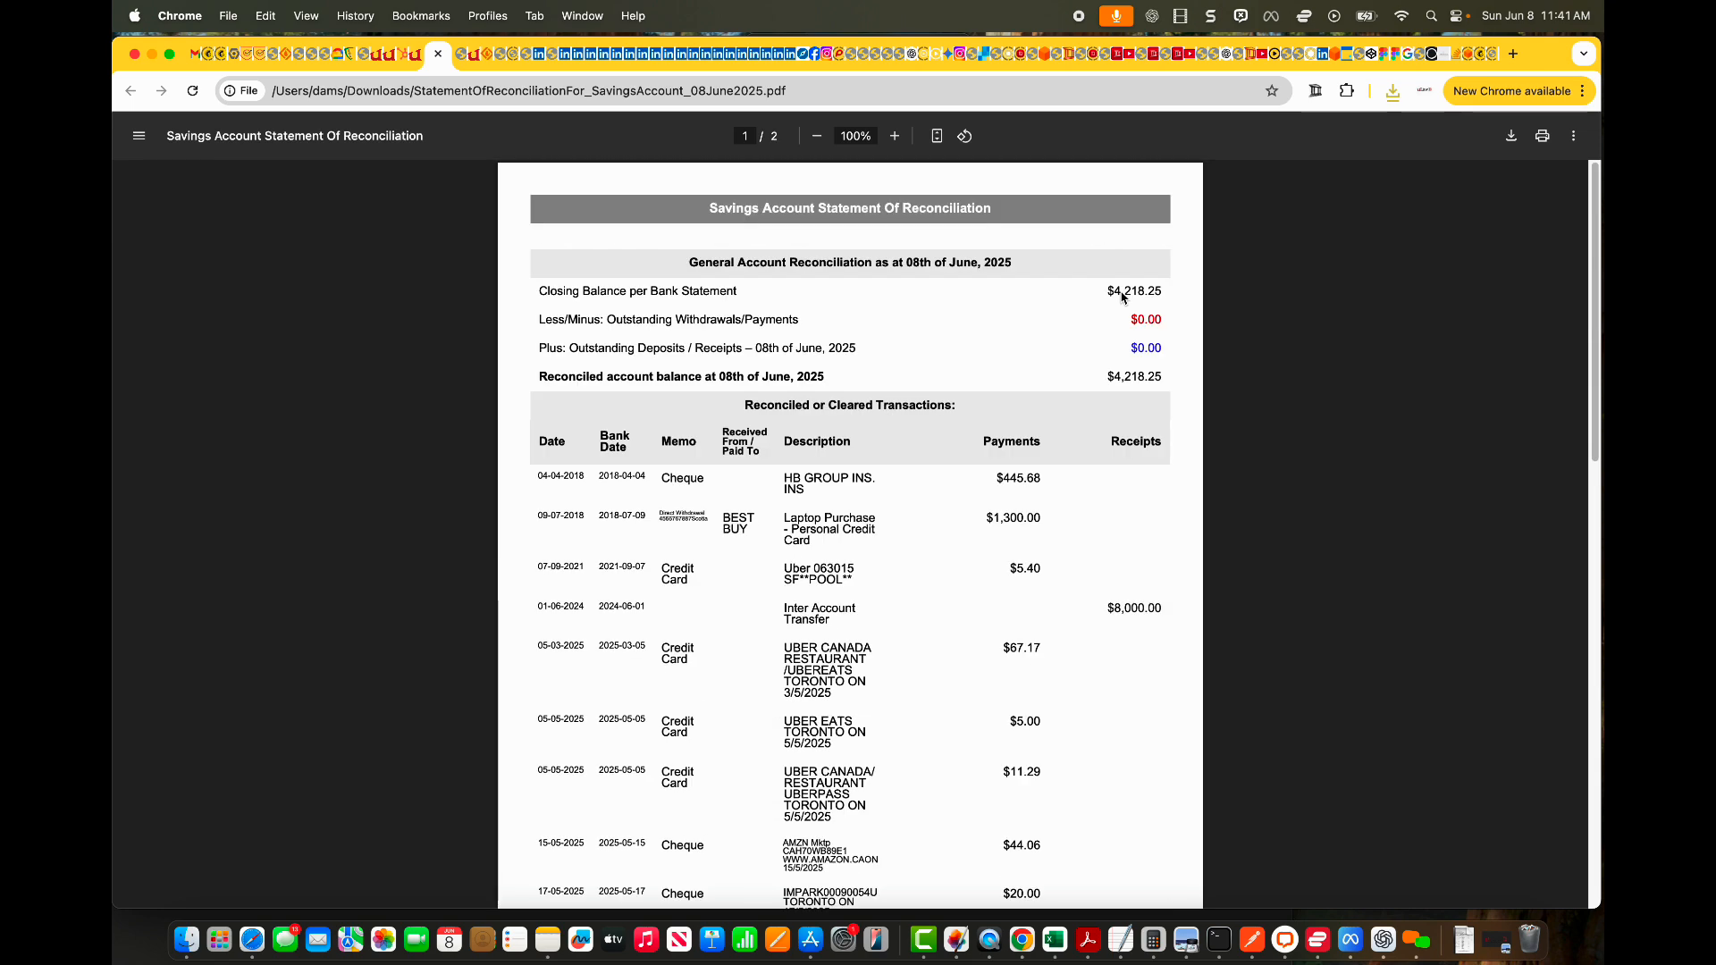
- Switch back from the reconciliation PDF to the savings account's transactions page
left_click(416, 62)
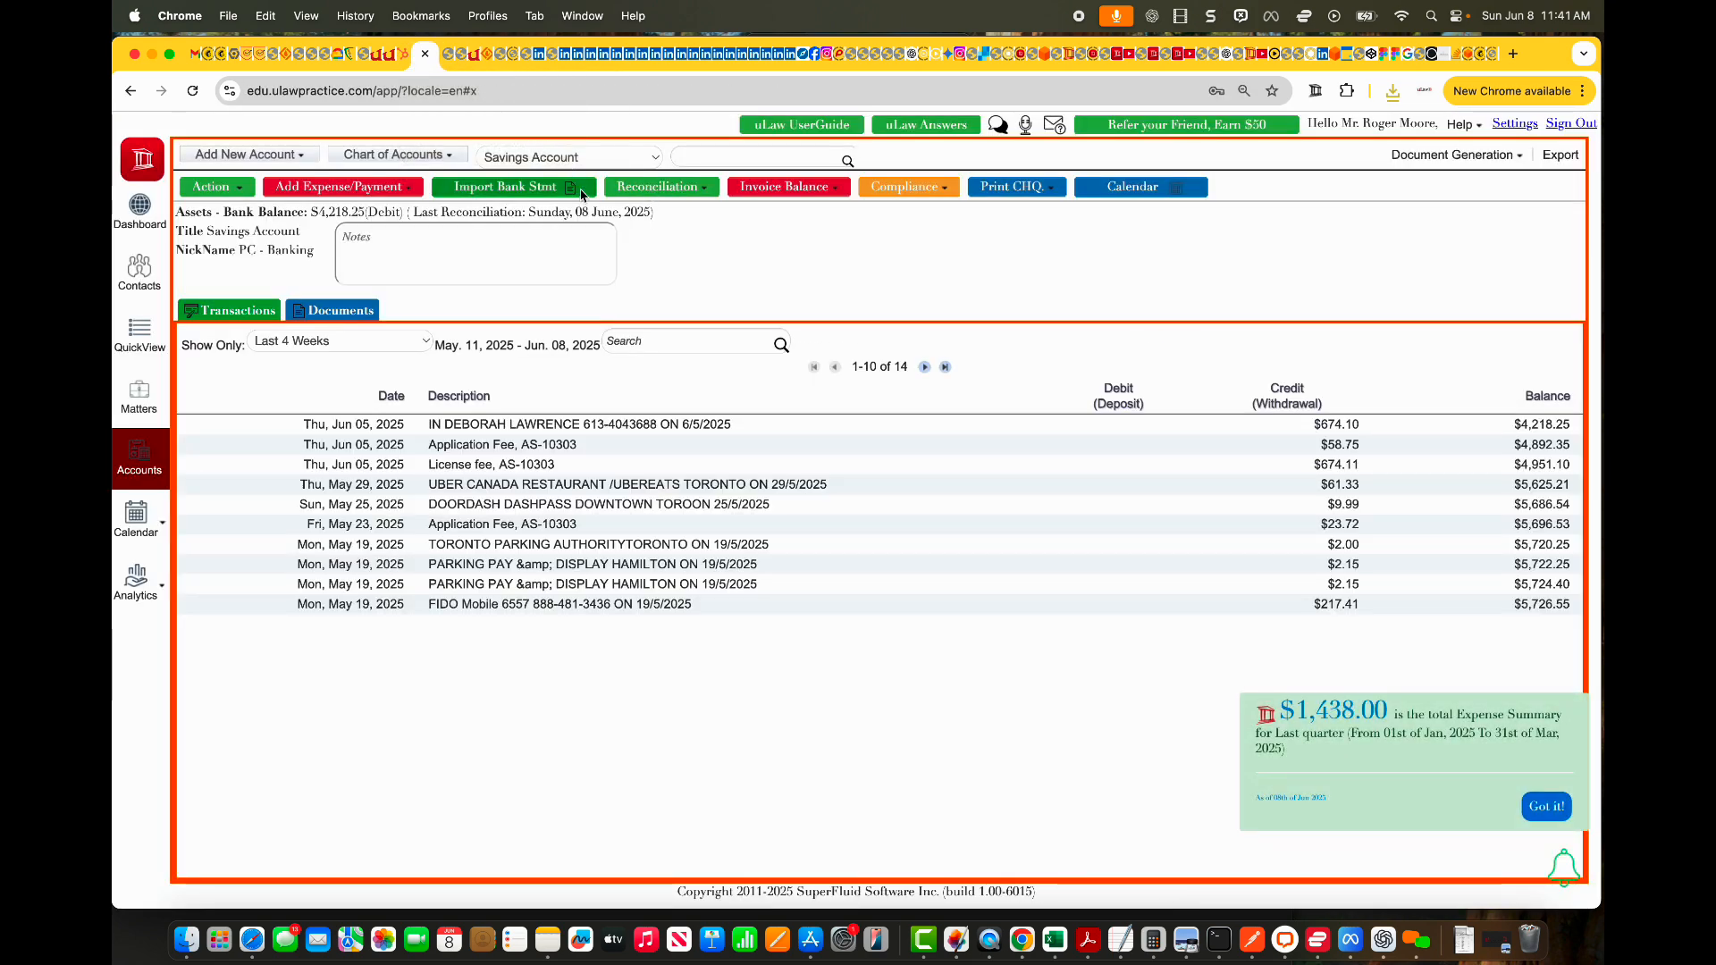
left_click(621, 192)
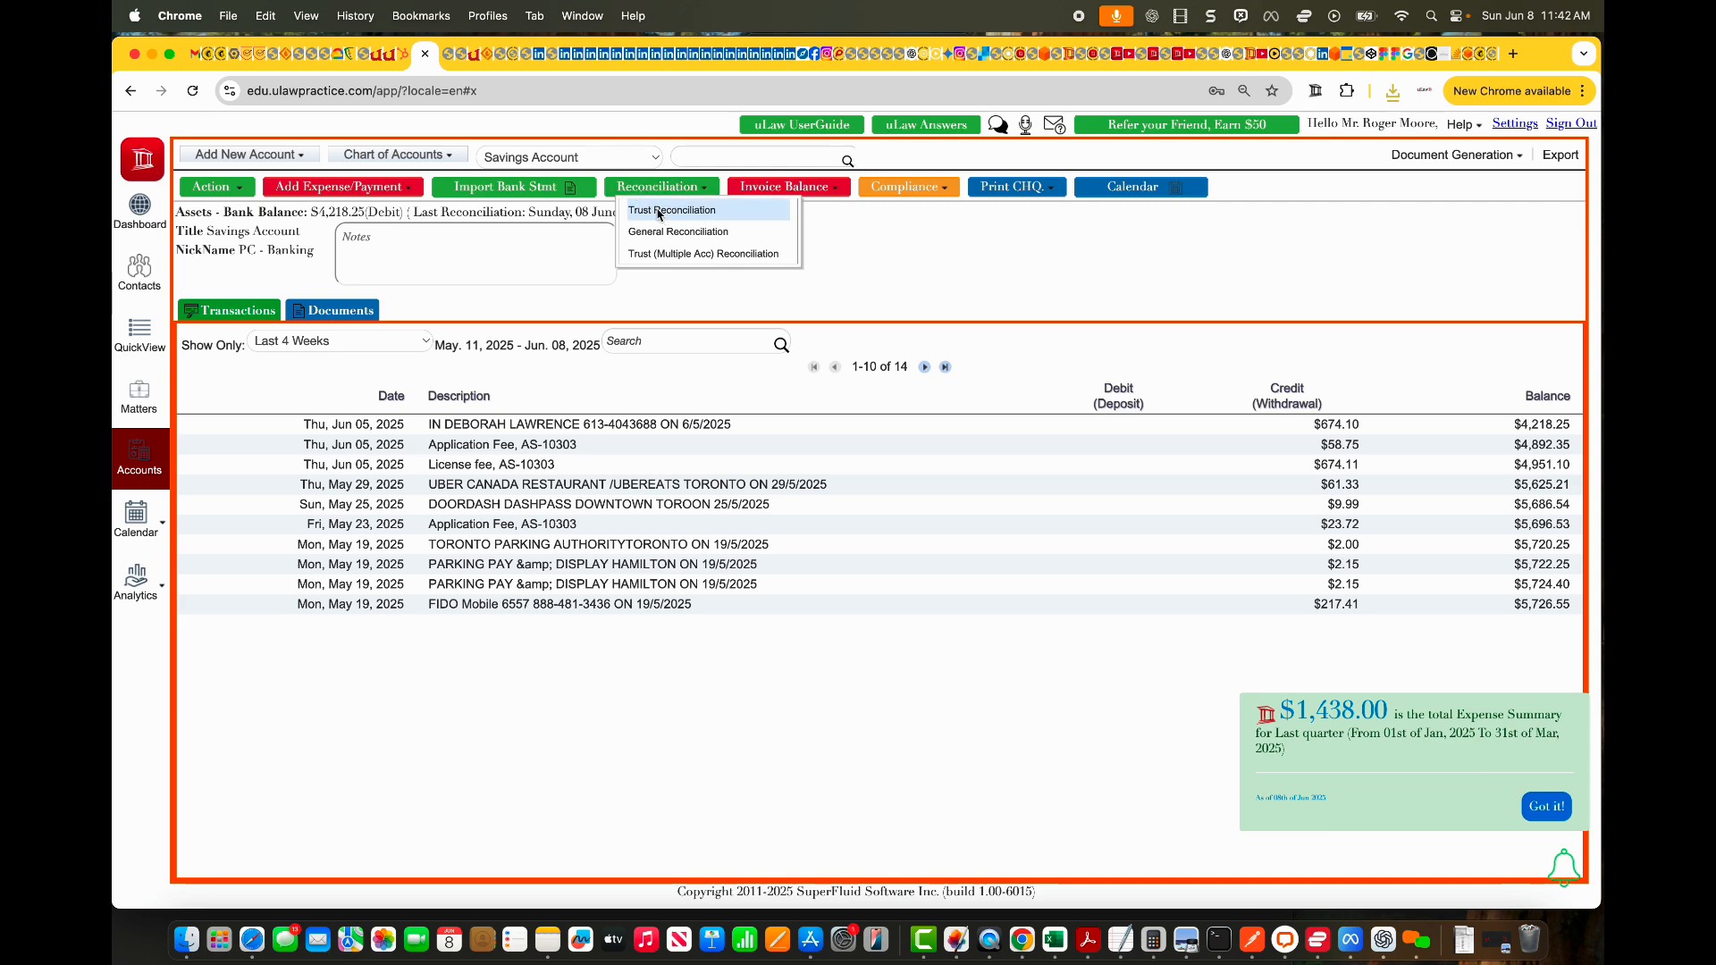
left_click(637, 210)
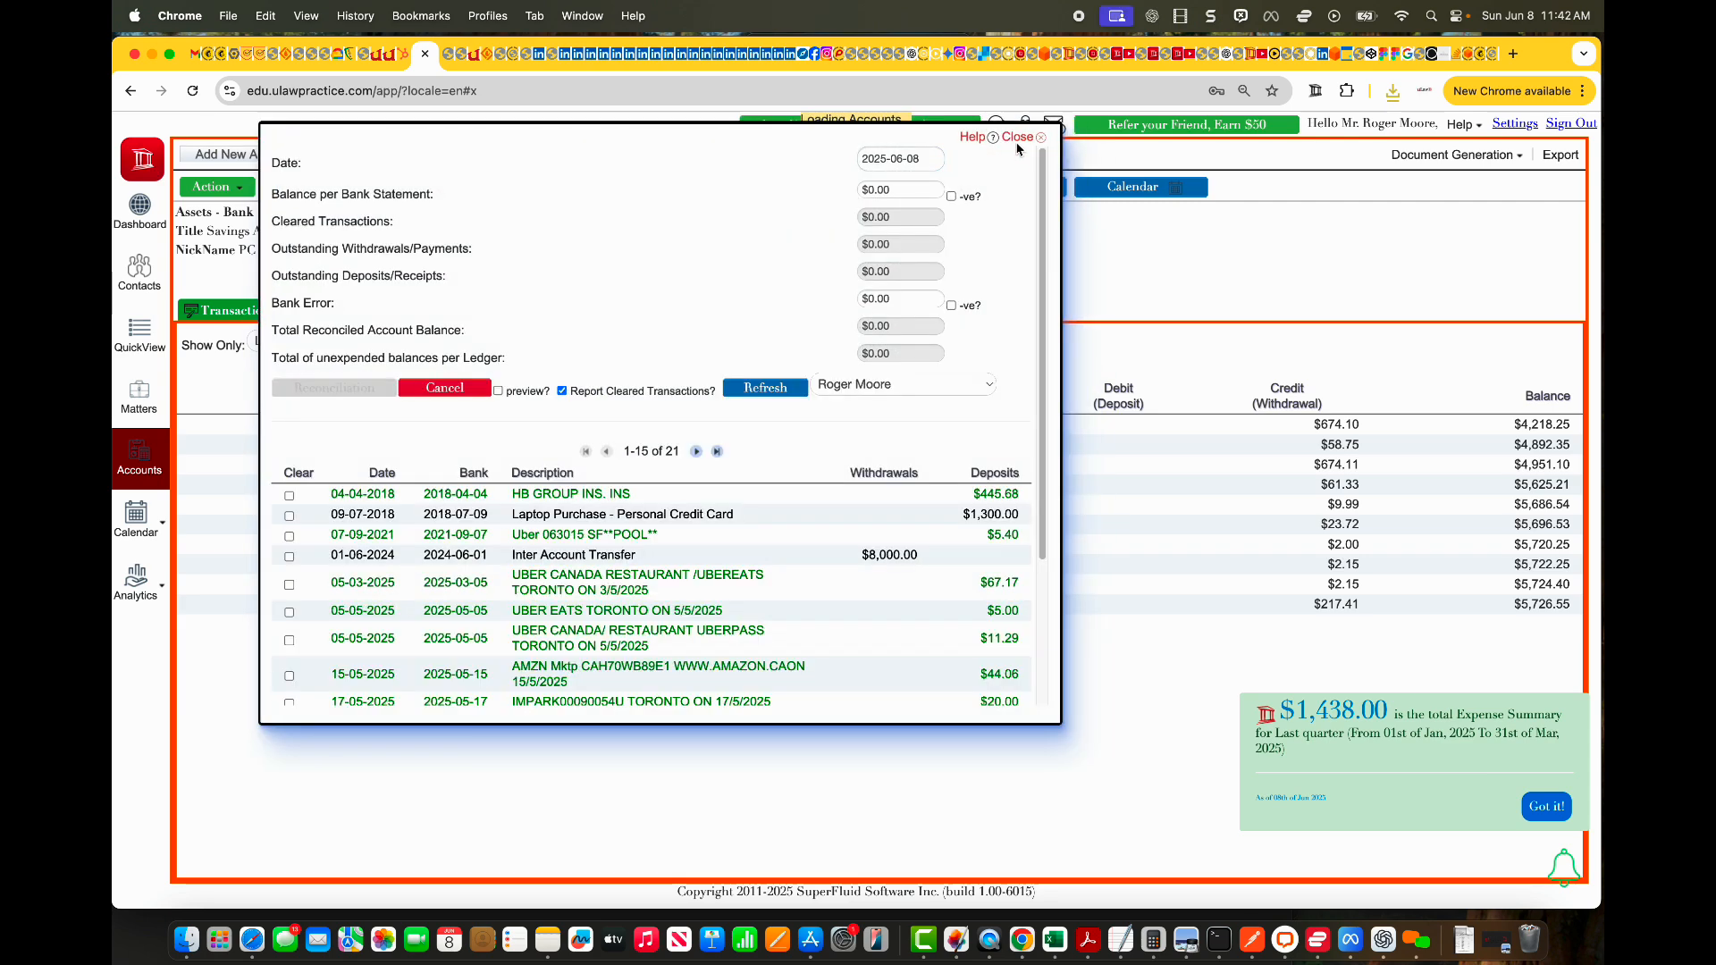
left_click(1021, 139)
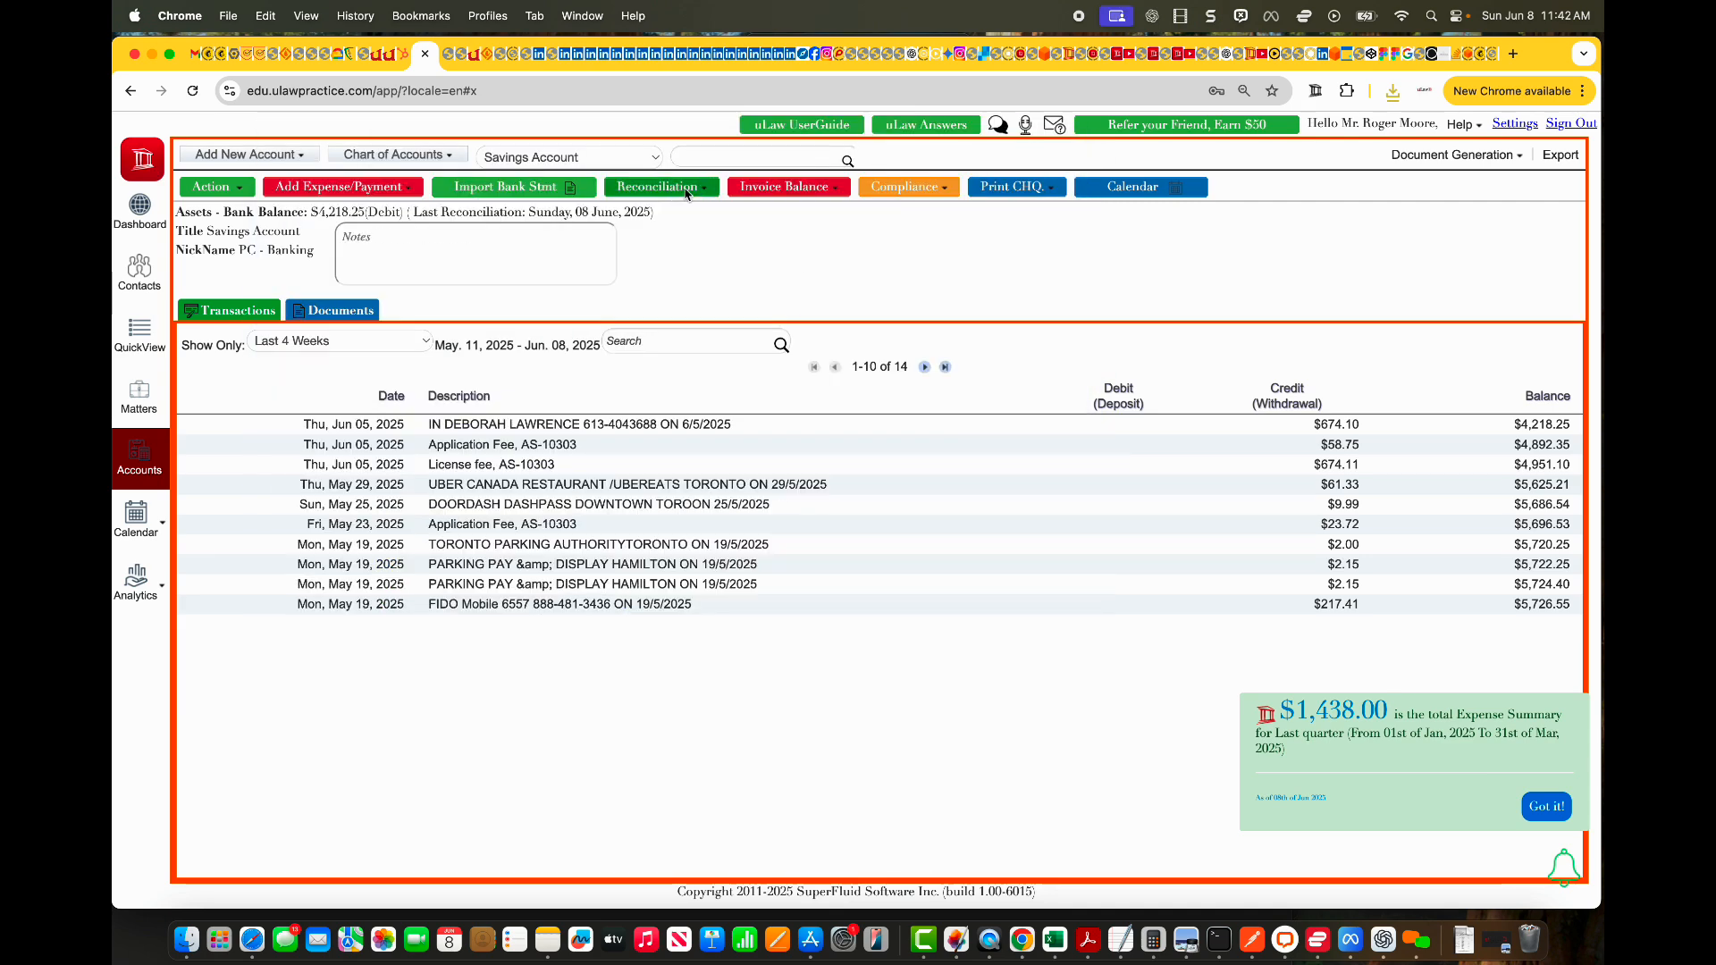
- Open the multiple-account trust reconciliation and review the outstanding transactions of the Pooled Trust Account
left_click(686, 191)
left_click(672, 257)
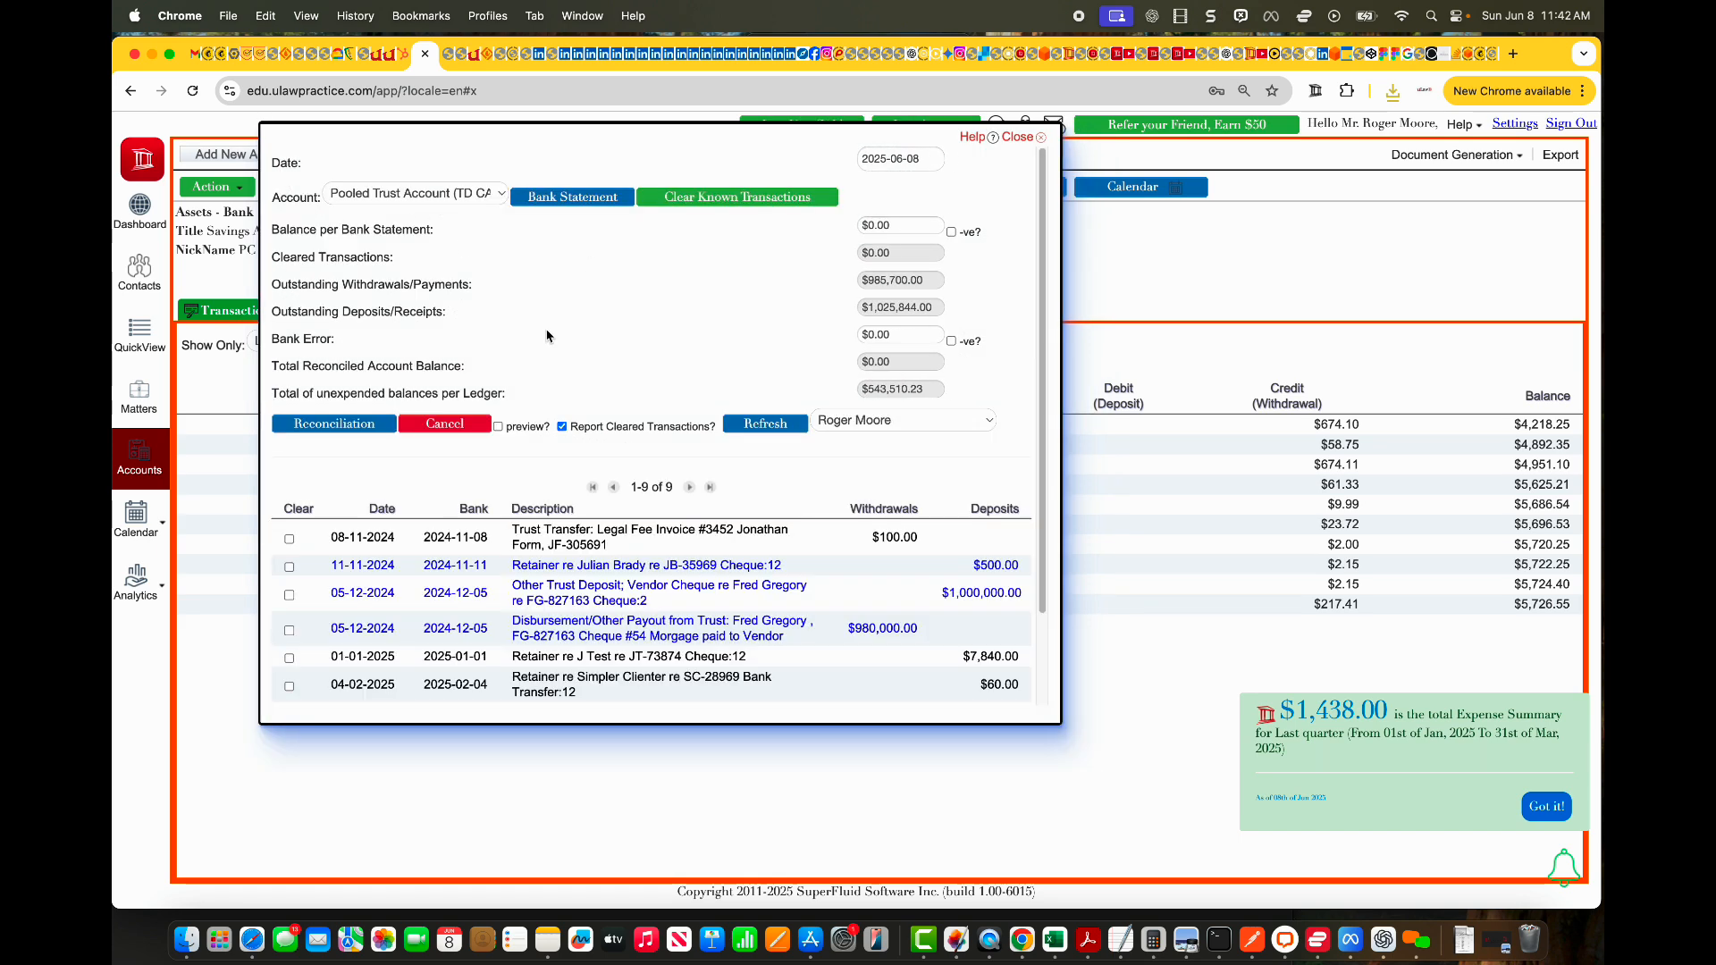
scroll(565, 575, "down", 3)
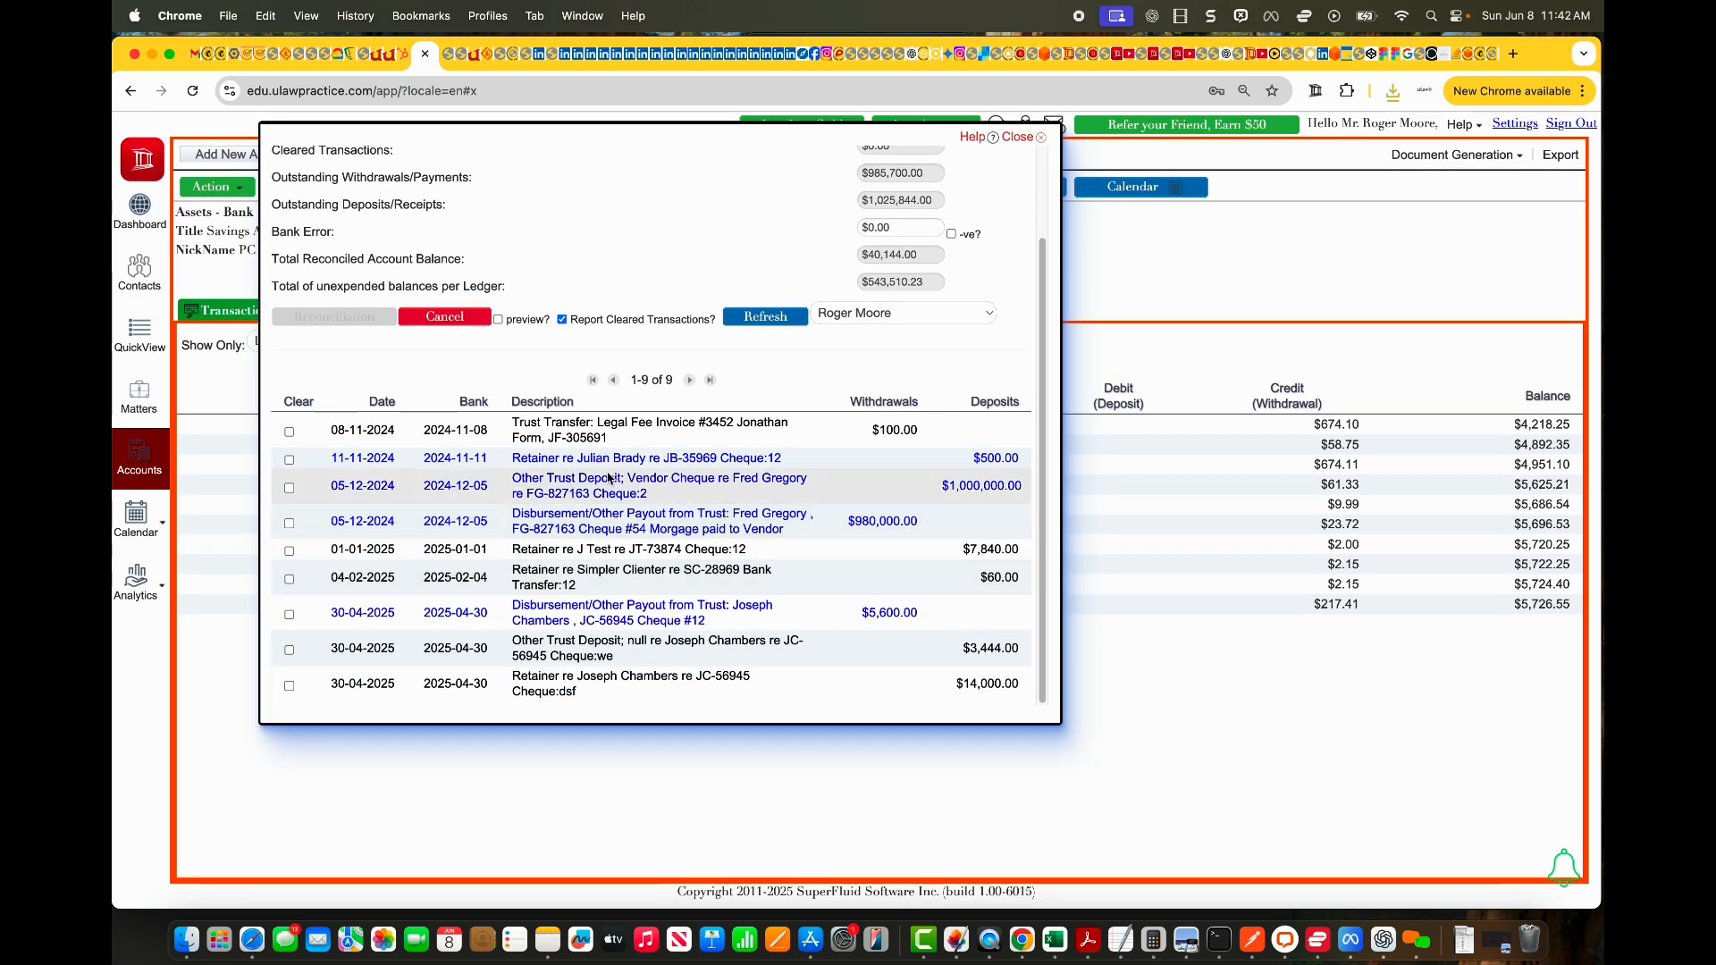
scroll(650, 609, "up", 3)
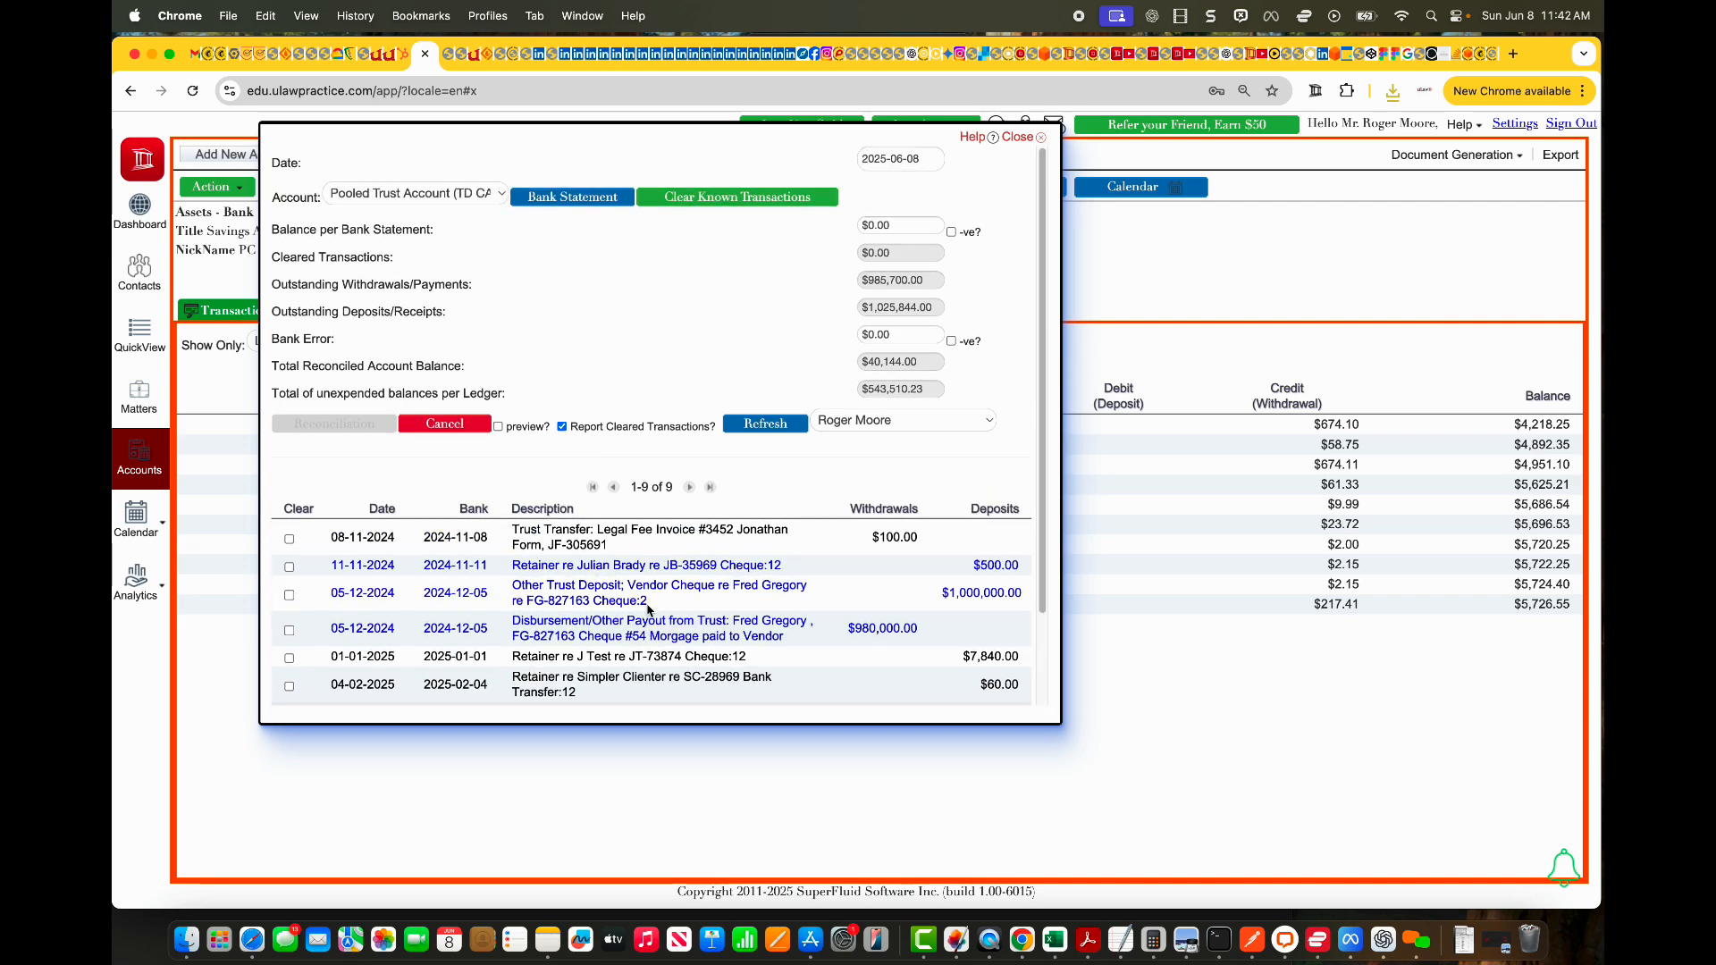
scroll(649, 610, "down", 3)
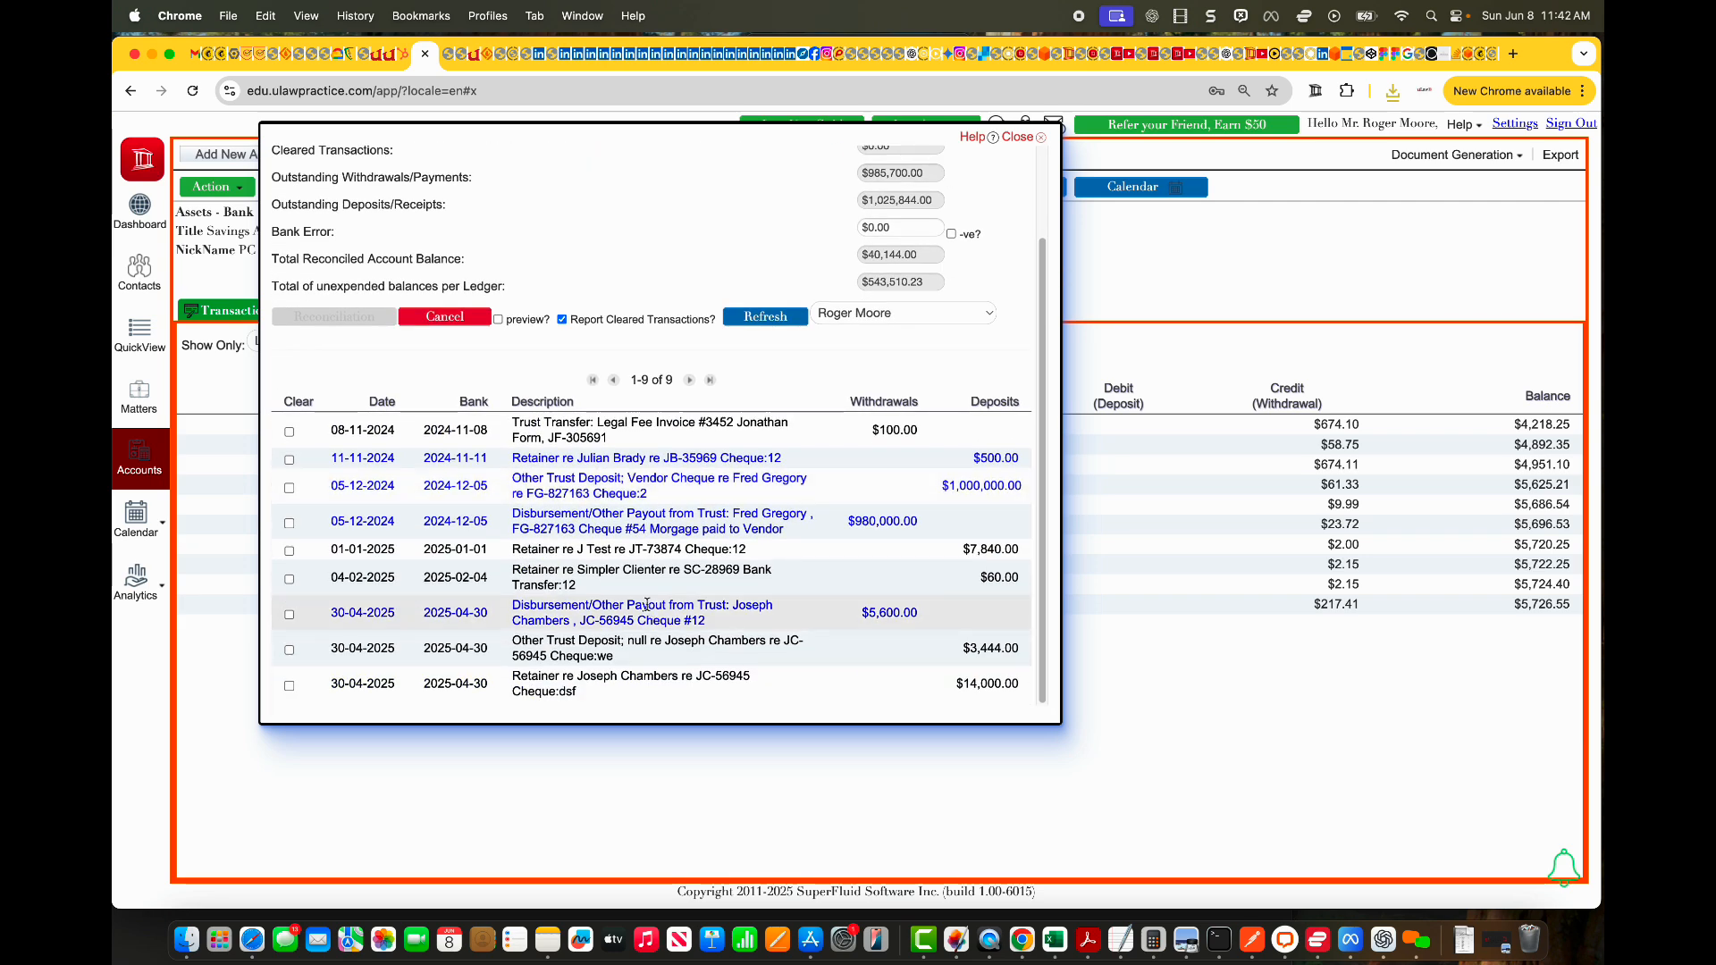
scroll(650, 610, "up", 3)
scroll(650, 610, "down", 3)
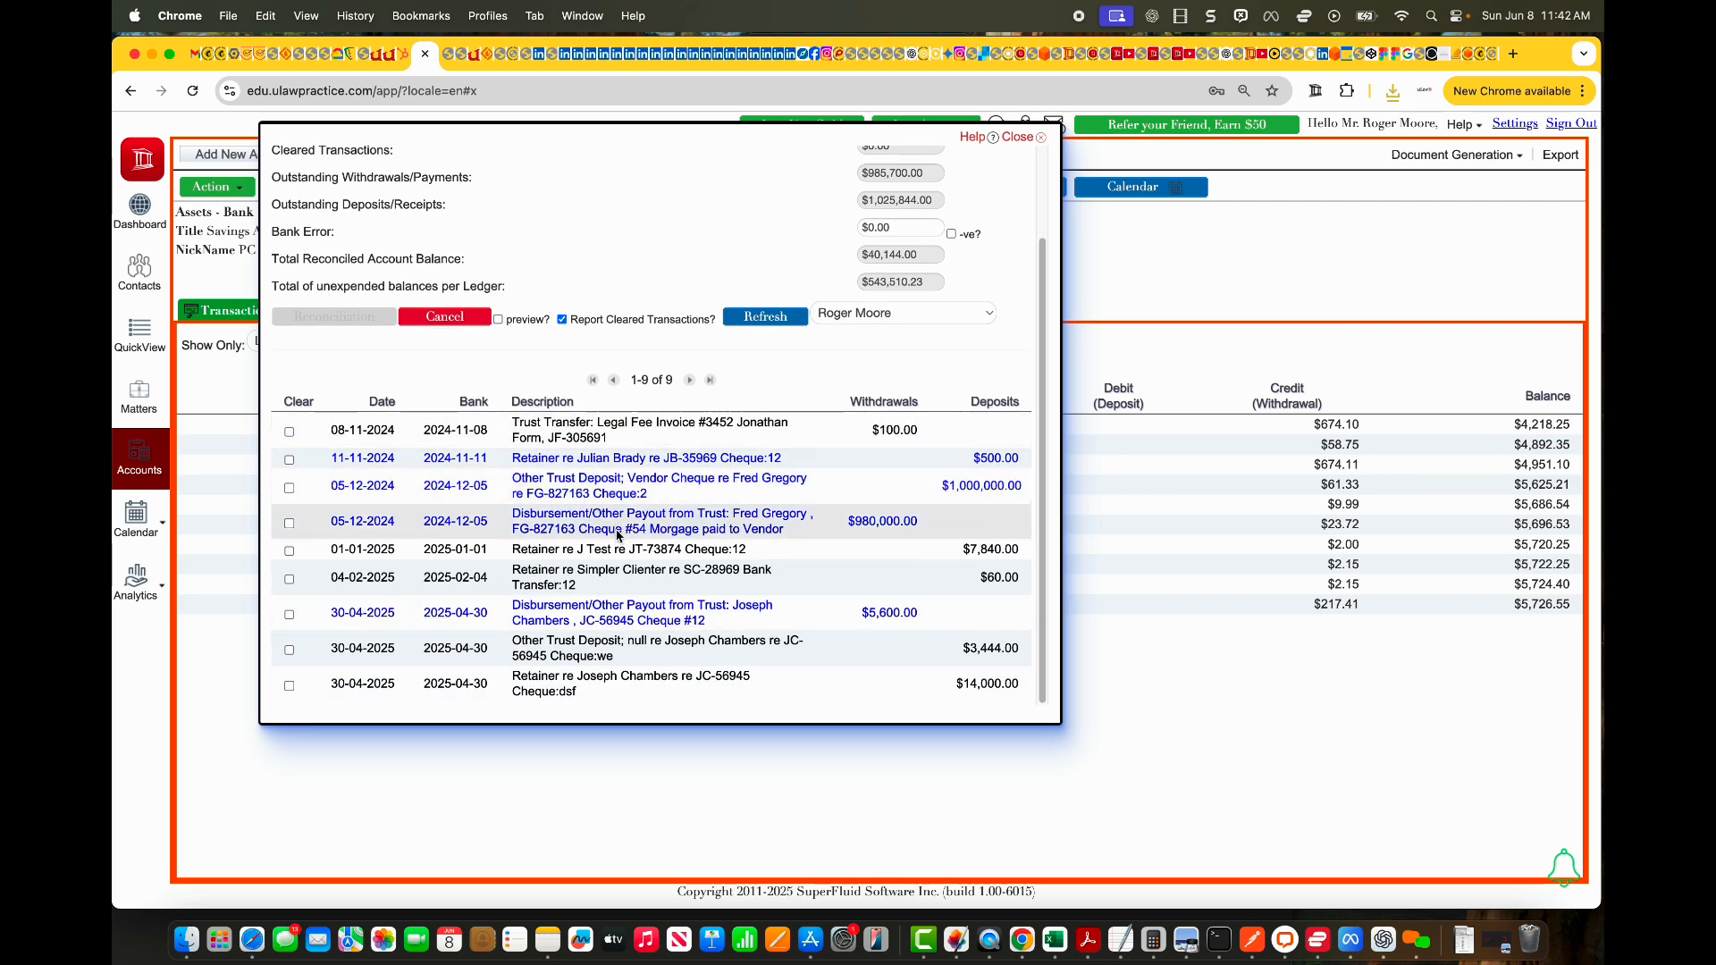
scroll(661, 615, "up", 3)
- Clear the known transactions of the Pooled Trust Account and check which entries are marked as cleared
left_click(753, 212)
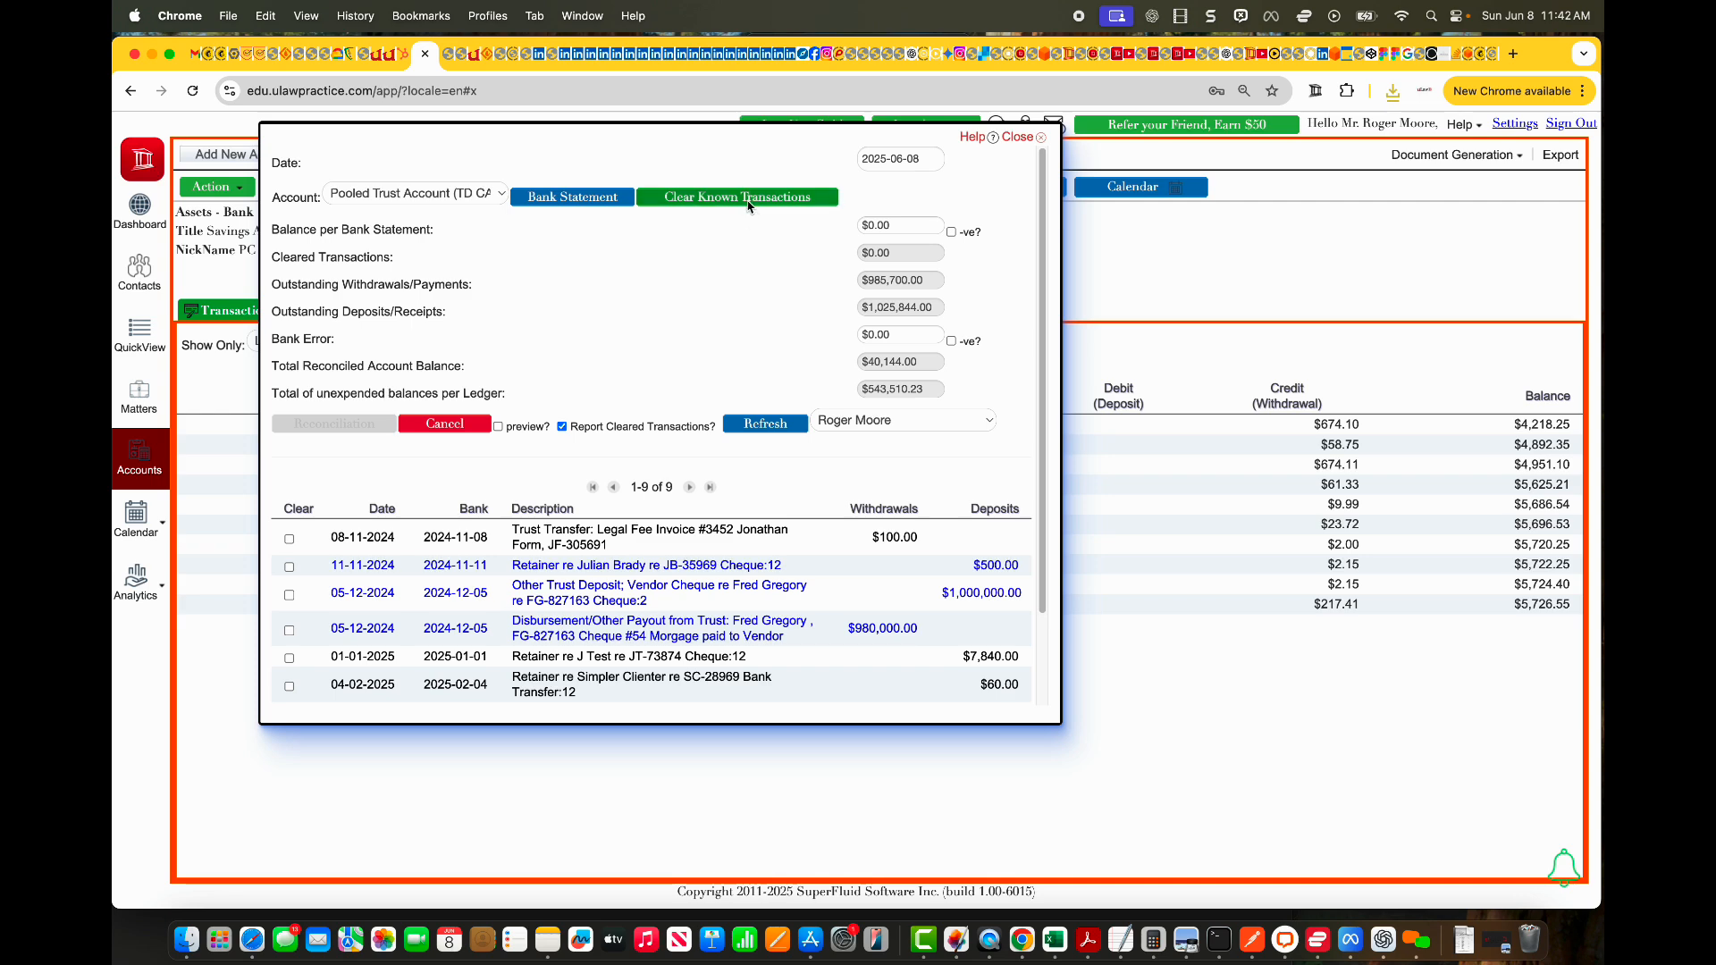
scroll(748, 207, "down", 3)
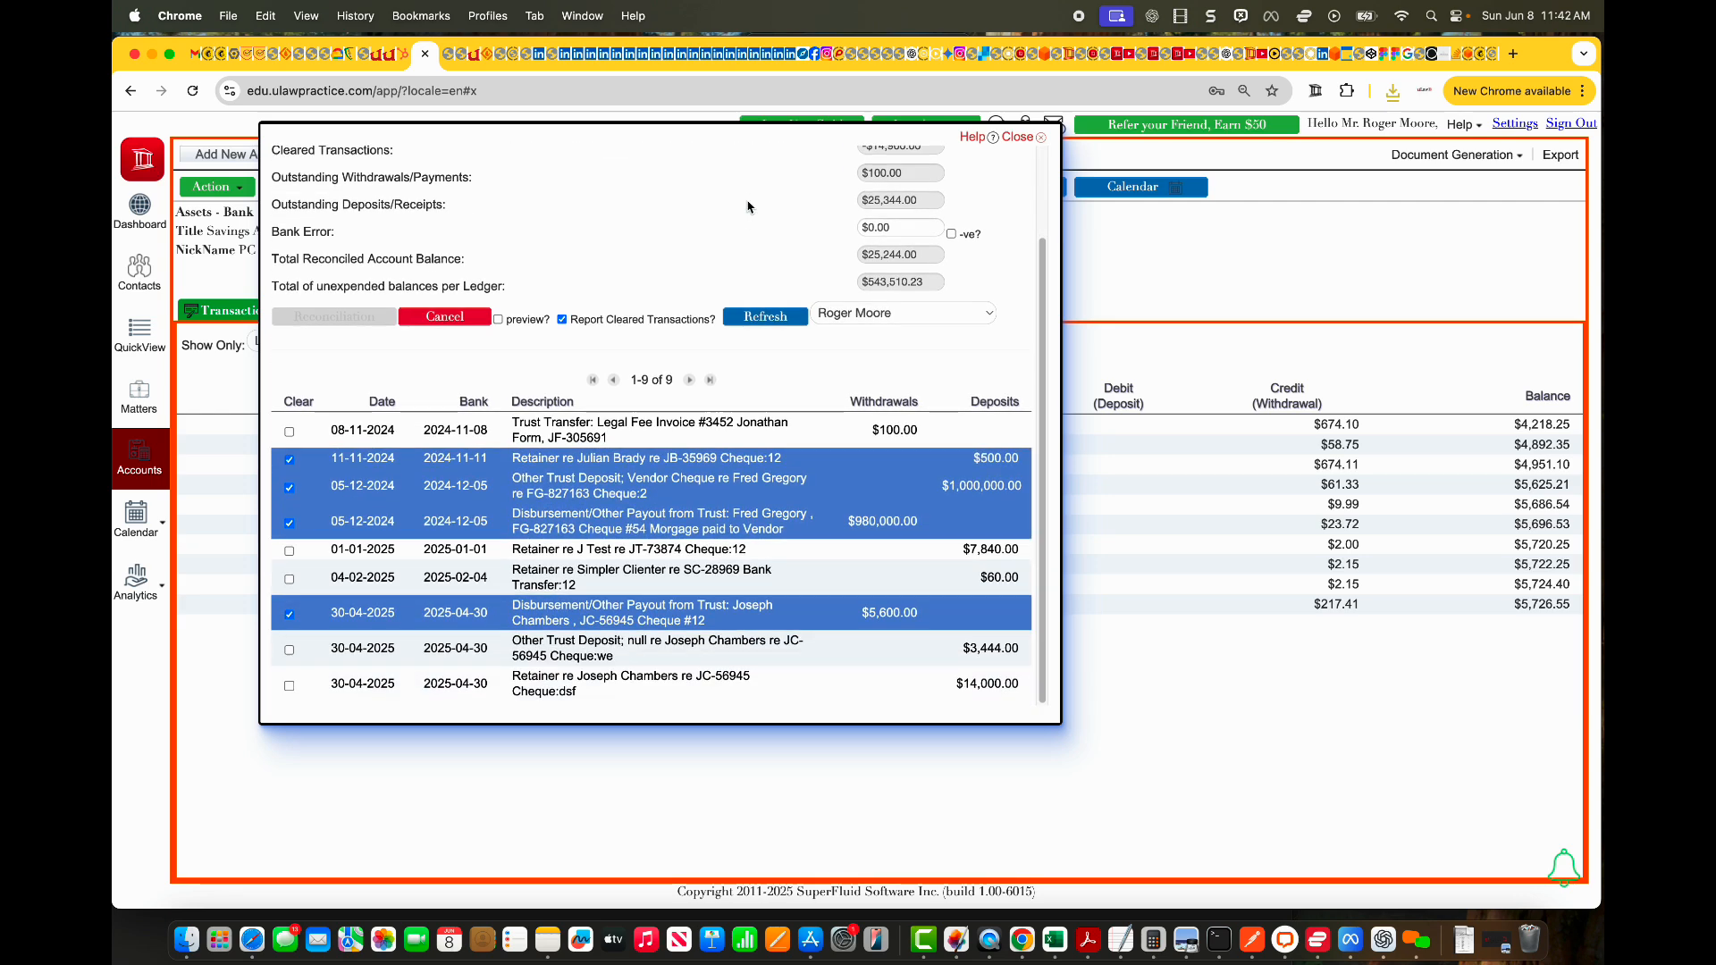
scroll(752, 203, "up", 3)
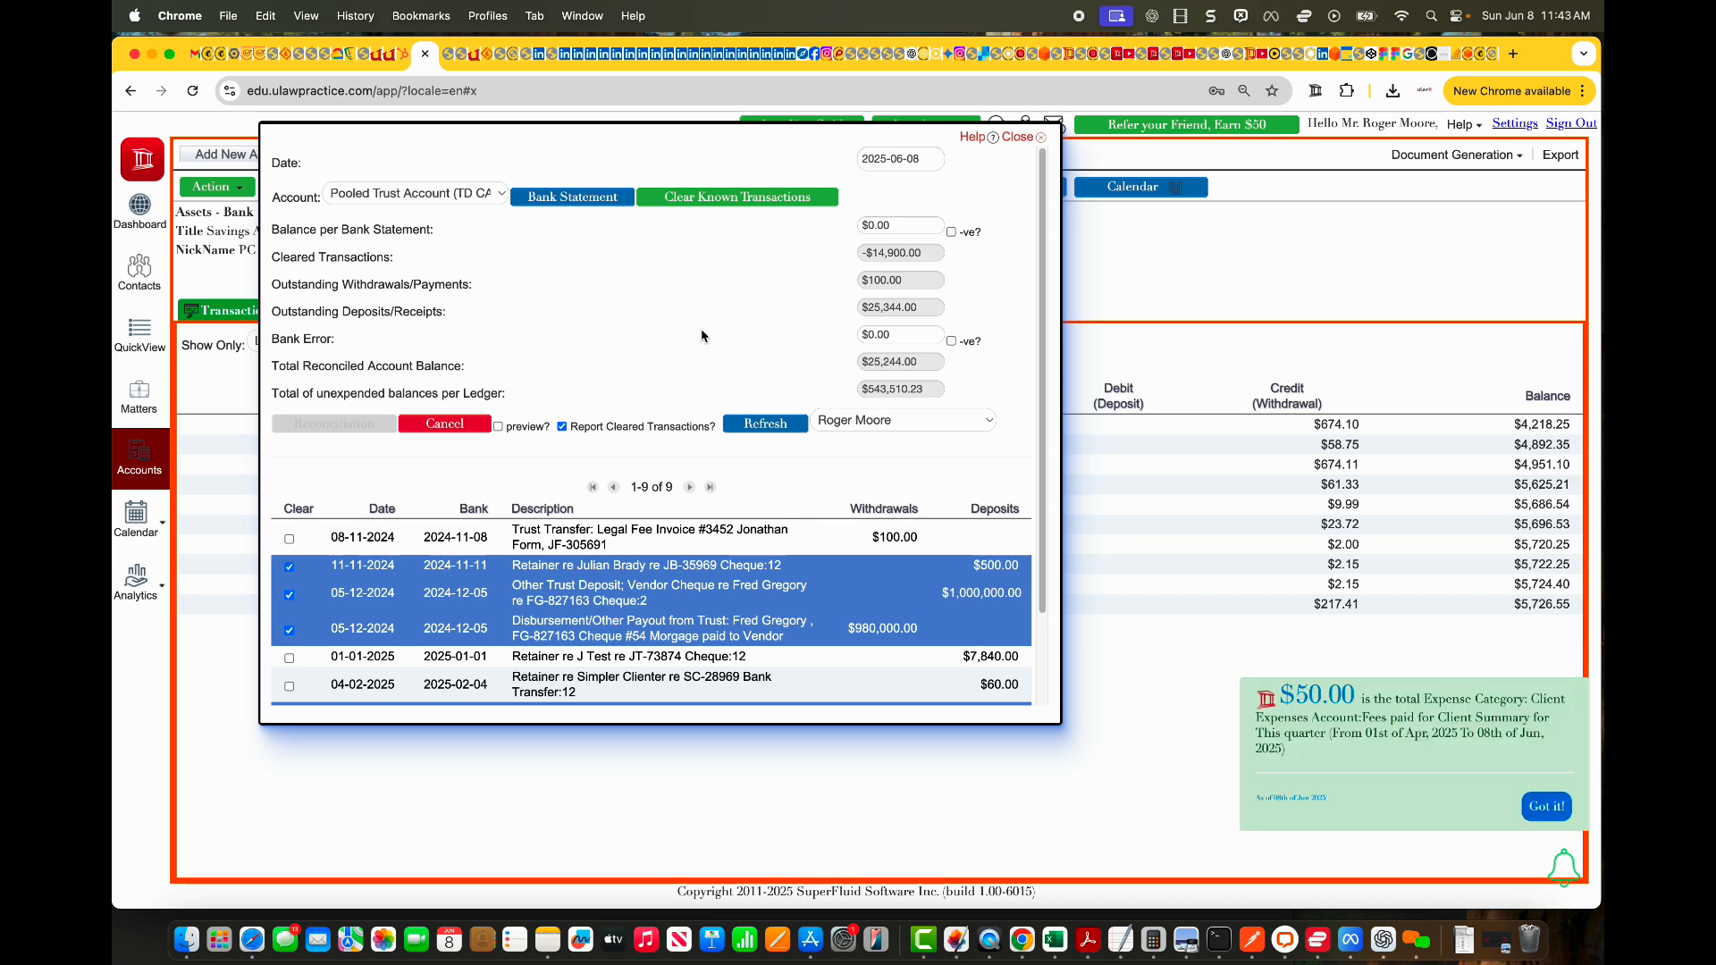
scroll(658, 375, "down", 3)
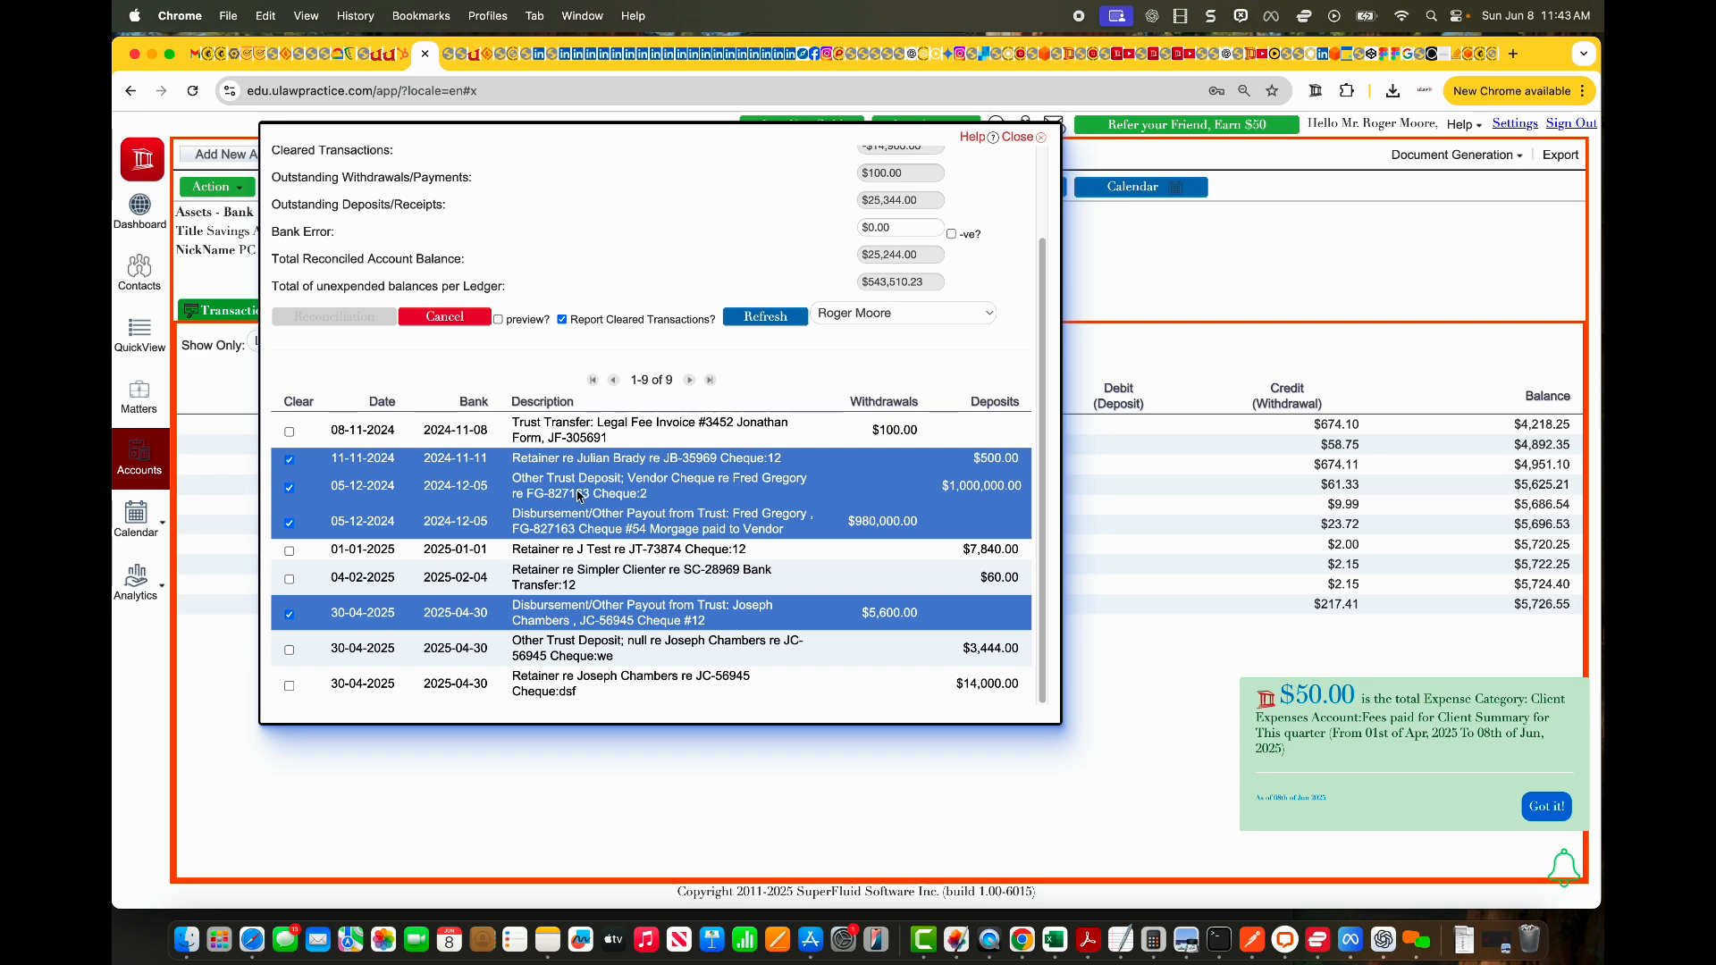
scroll(578, 496, "up", 3)
scroll(578, 496, "down", 3)
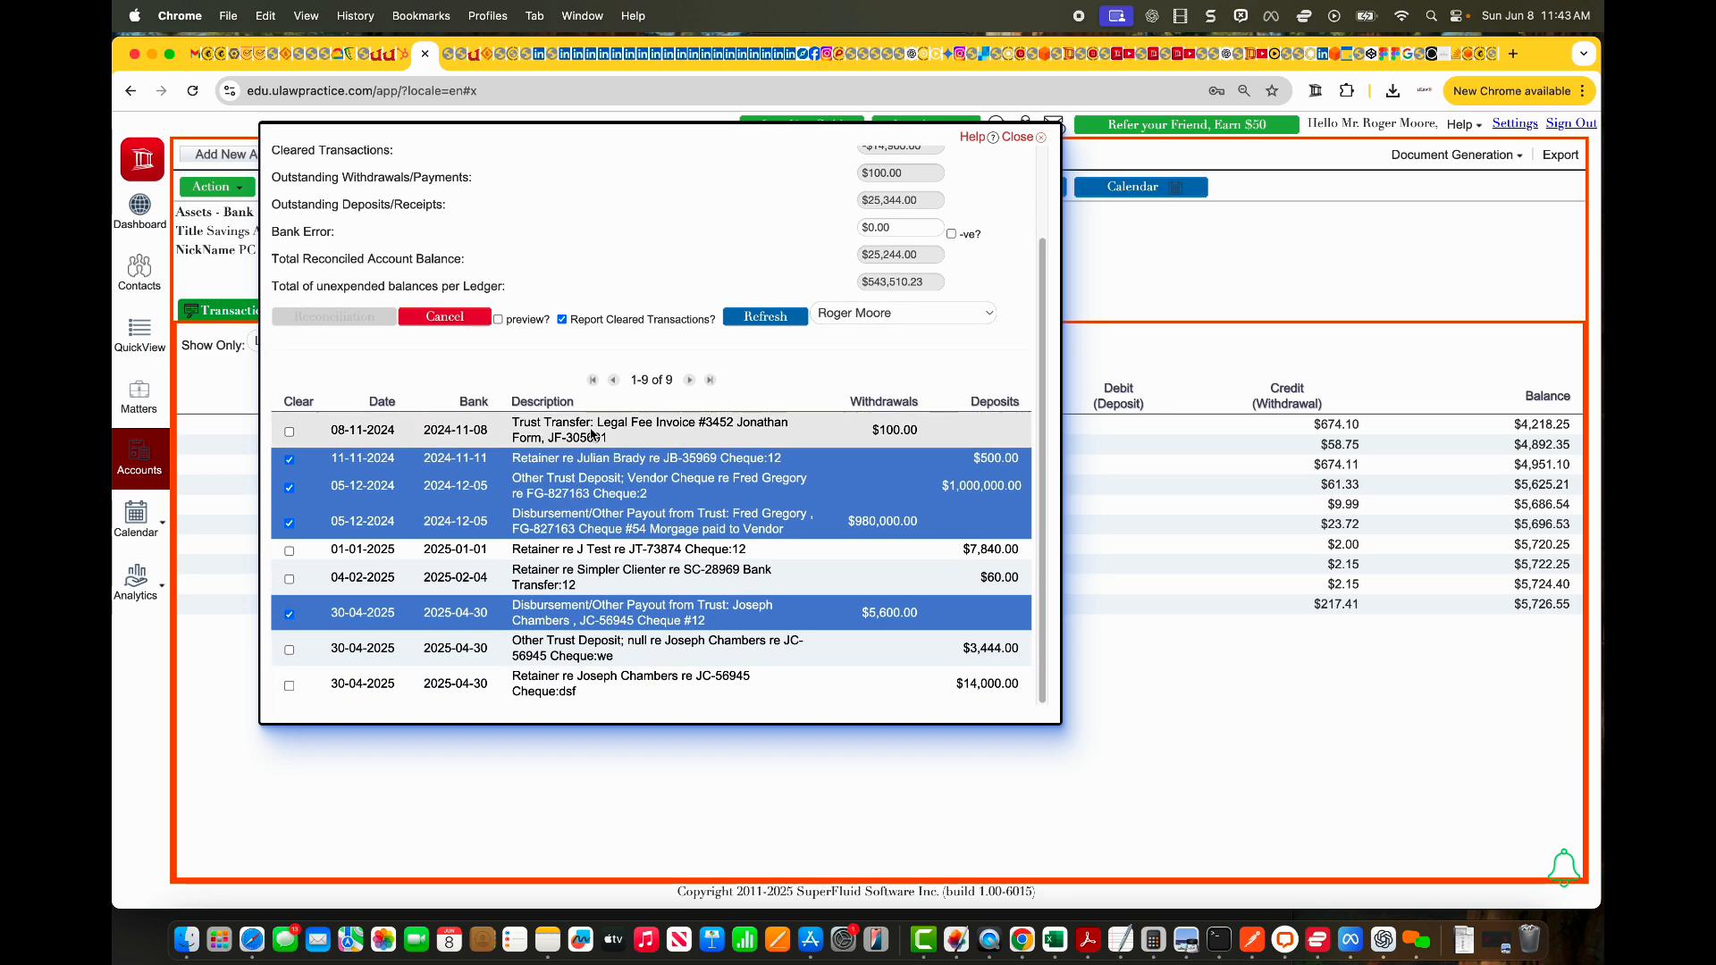
scroll(679, 411, "up", 3)
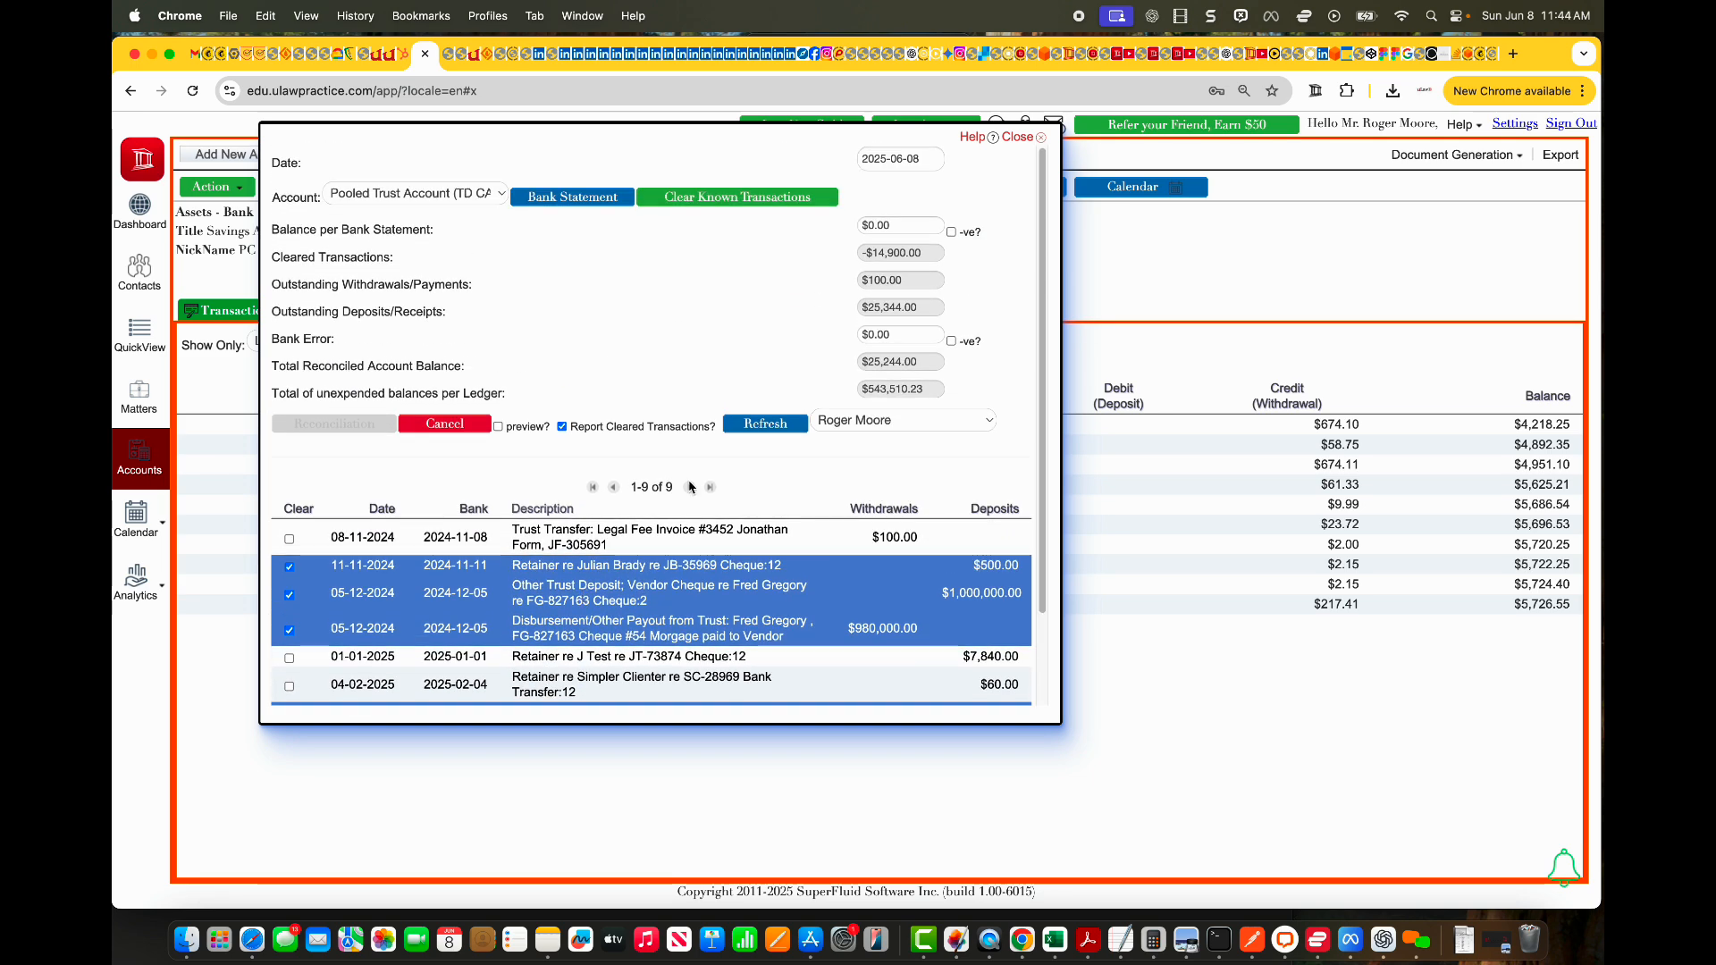
- Set the trust account's balance per bank statement to $518,266.23 and complete the reconciliation
left_click(865, 229)
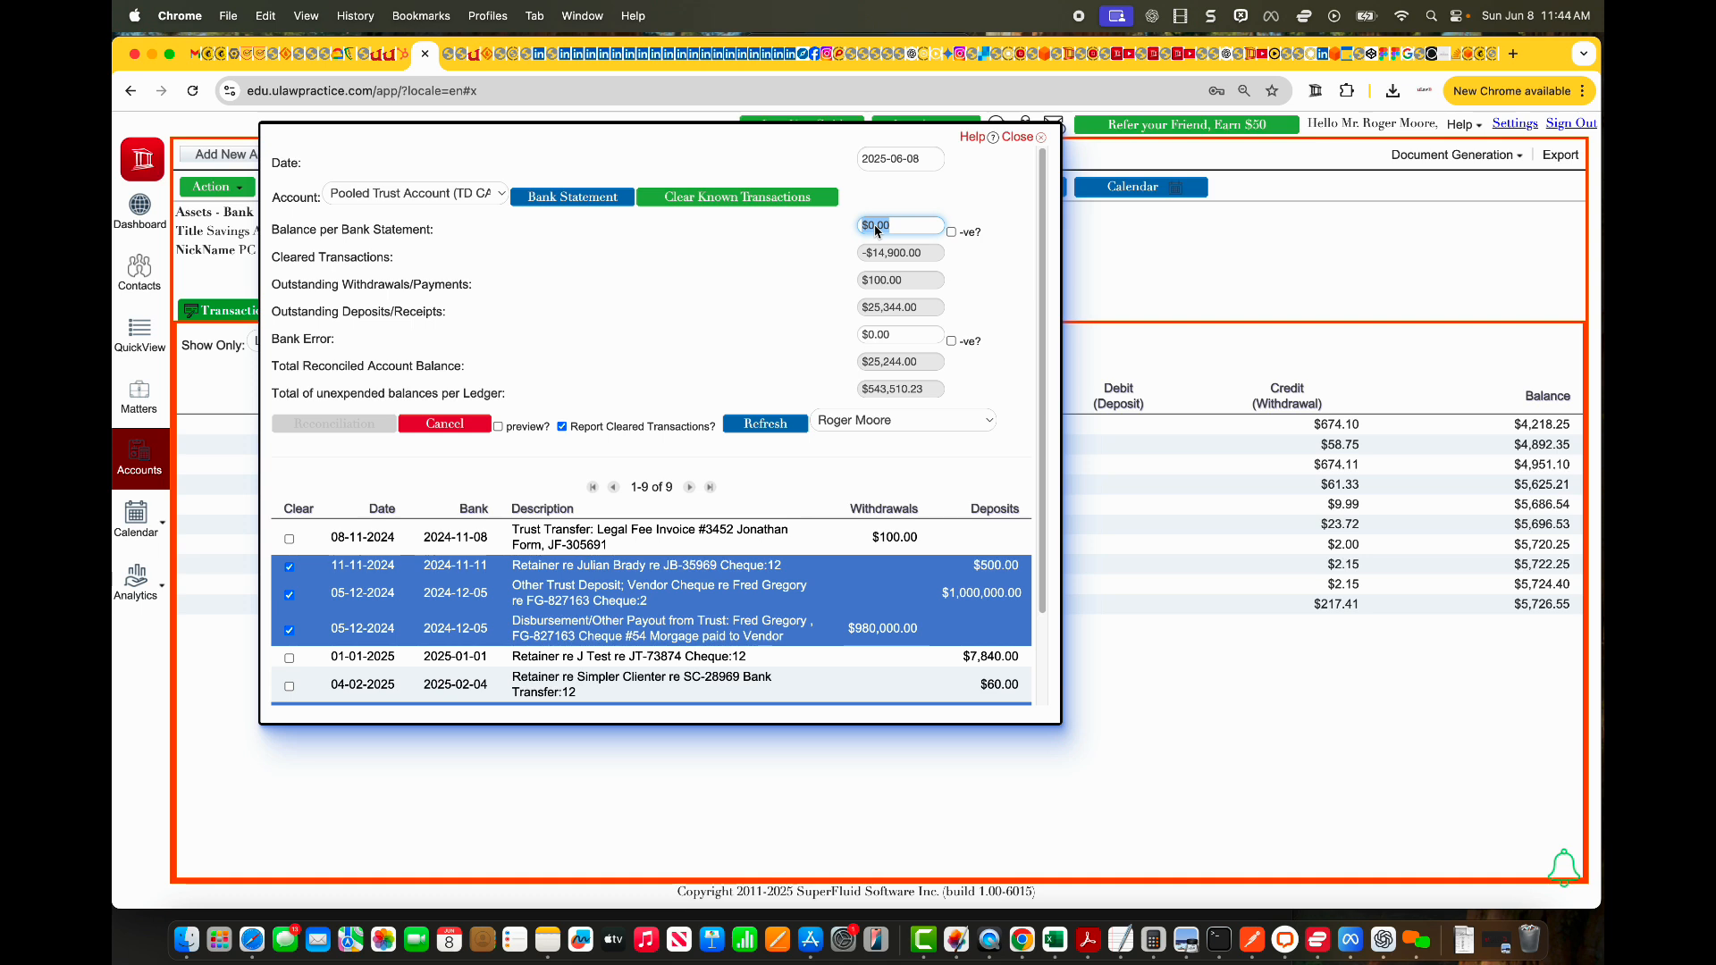
type("$518,266.23")
left_click(777, 284)
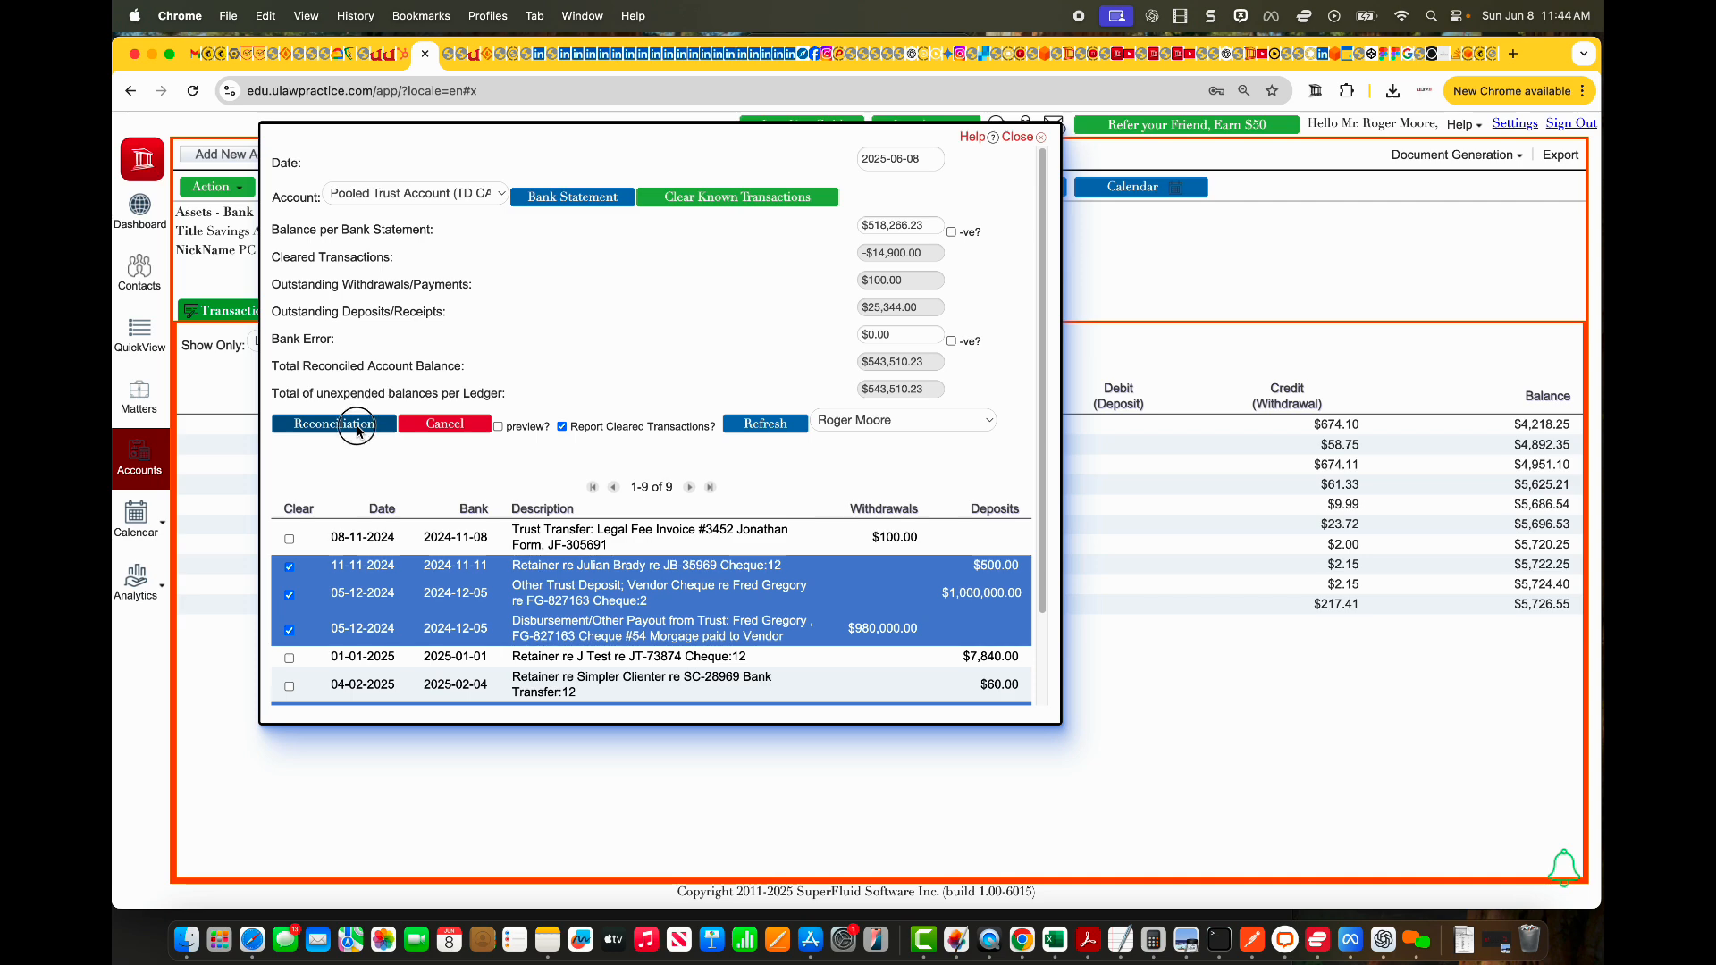
left_click(357, 425)
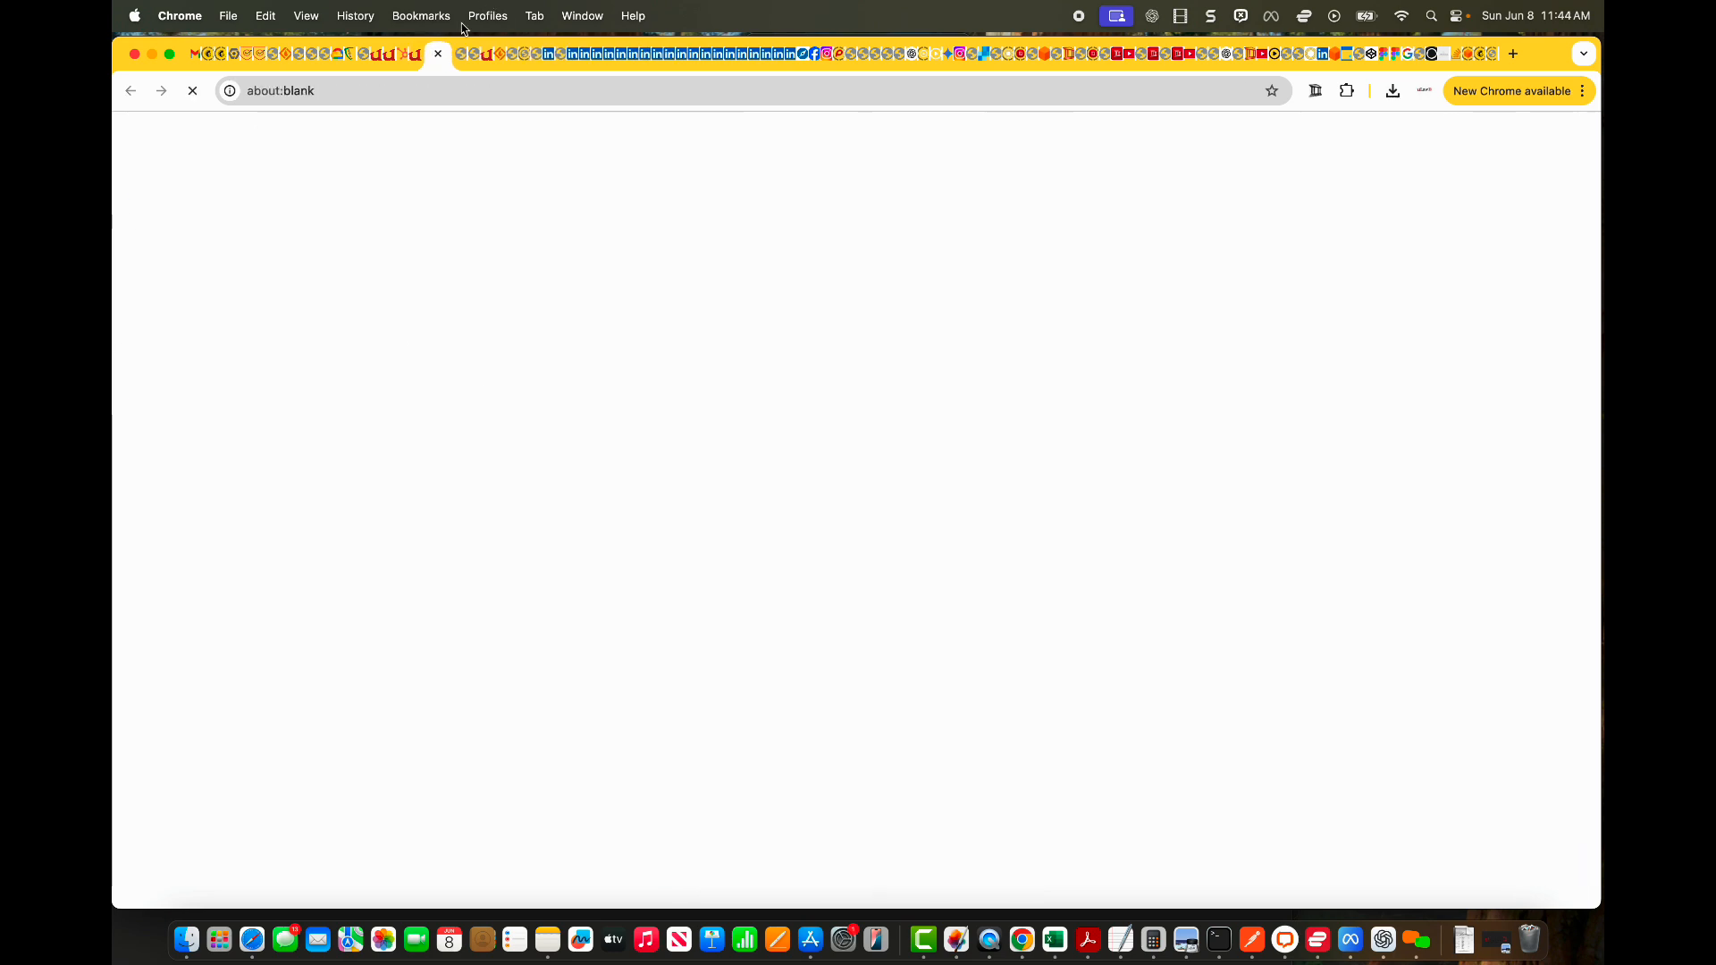
- Return to the accounts page and open the General Reconciliation form for the savings account to check for uncleared entries
left_click(418, 54)
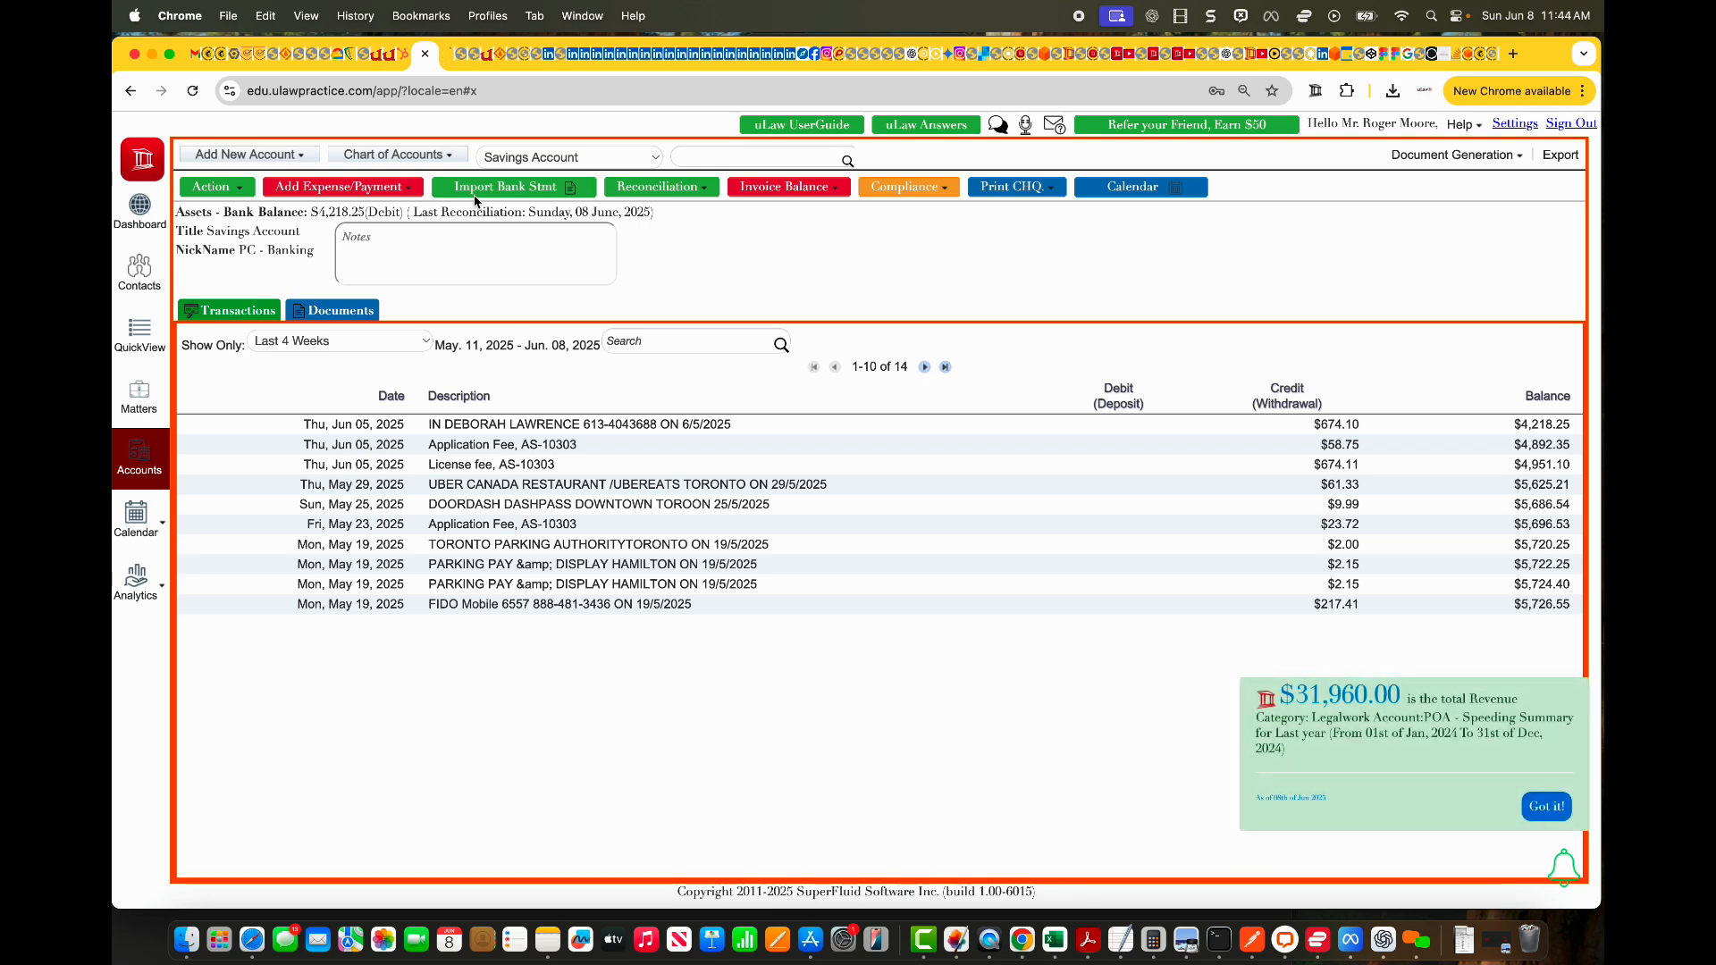
left_click(661, 186)
left_click(668, 232)
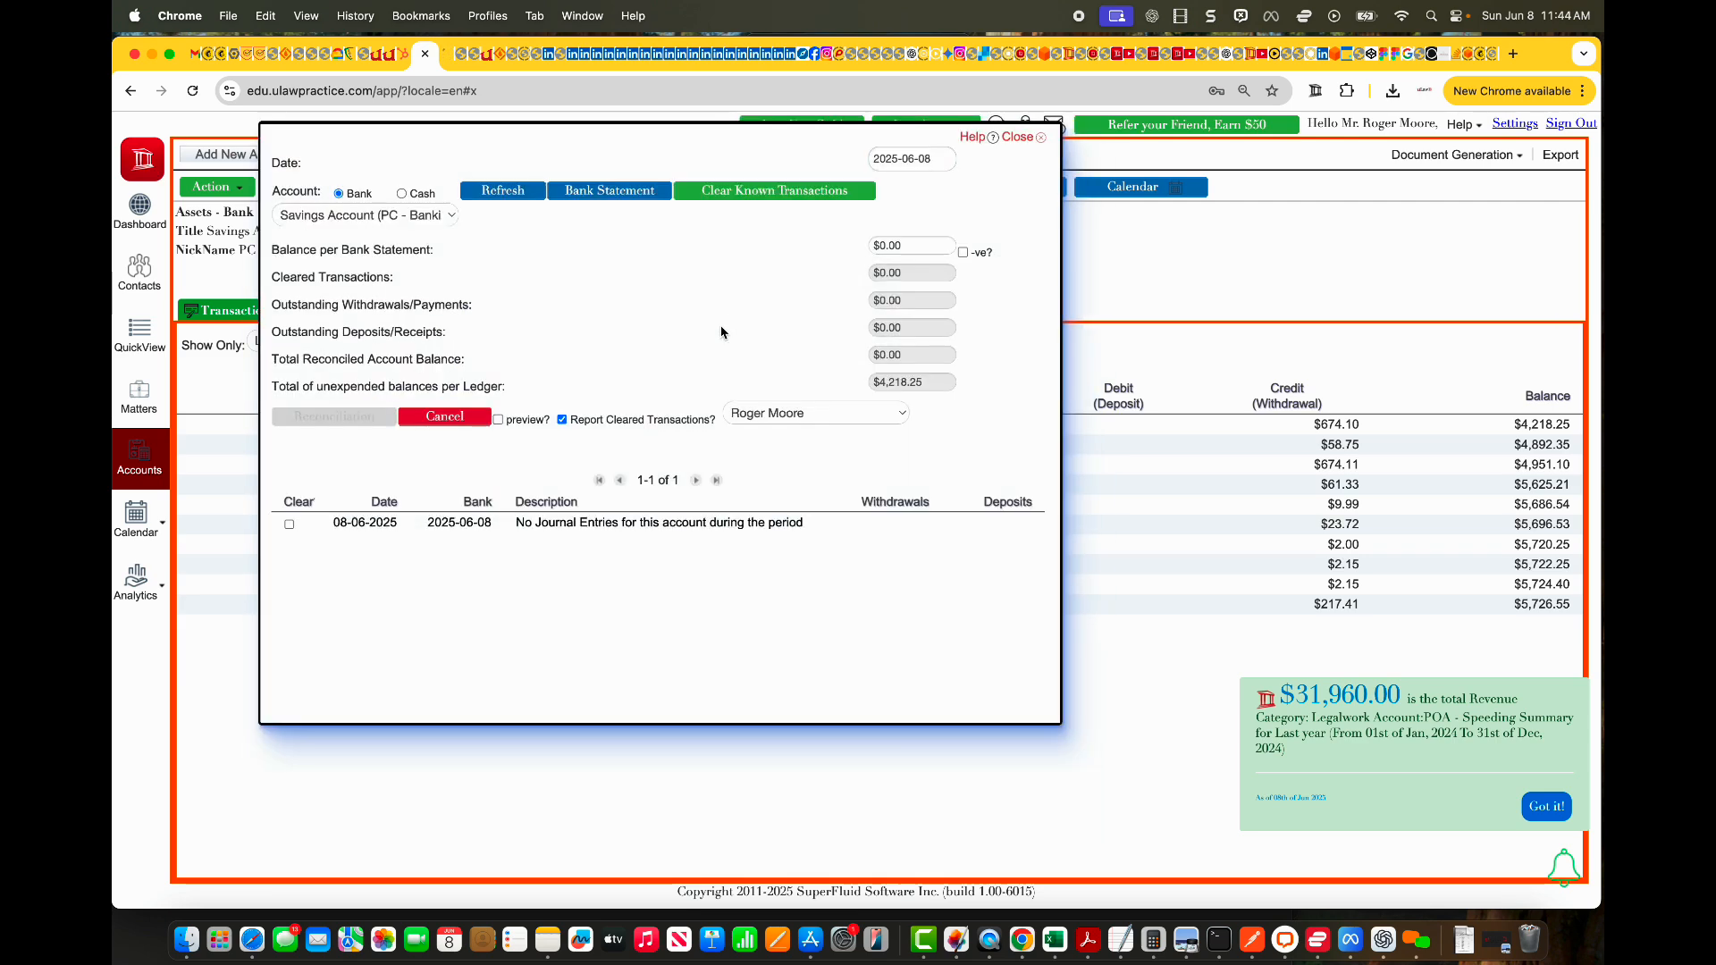
left_click(744, 191)
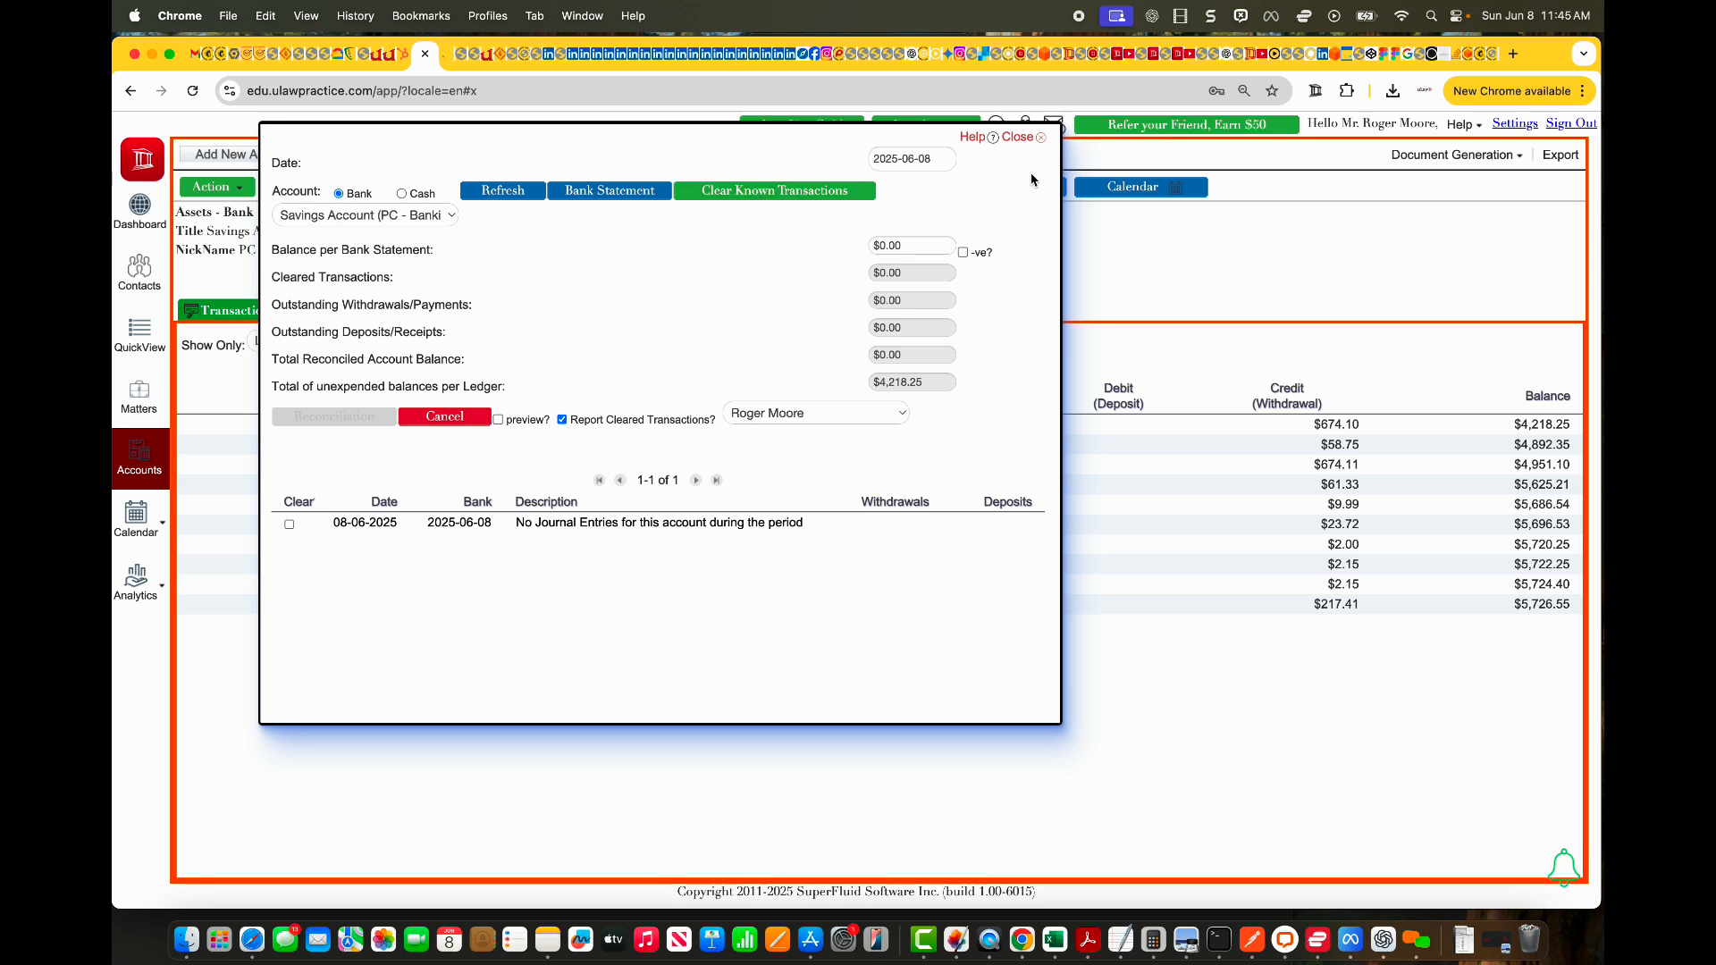
- Open the Pooled Trust Account reconciliation statement PDF and review its balances, cleared transactions and outstanding items
left_click(1253, 145)
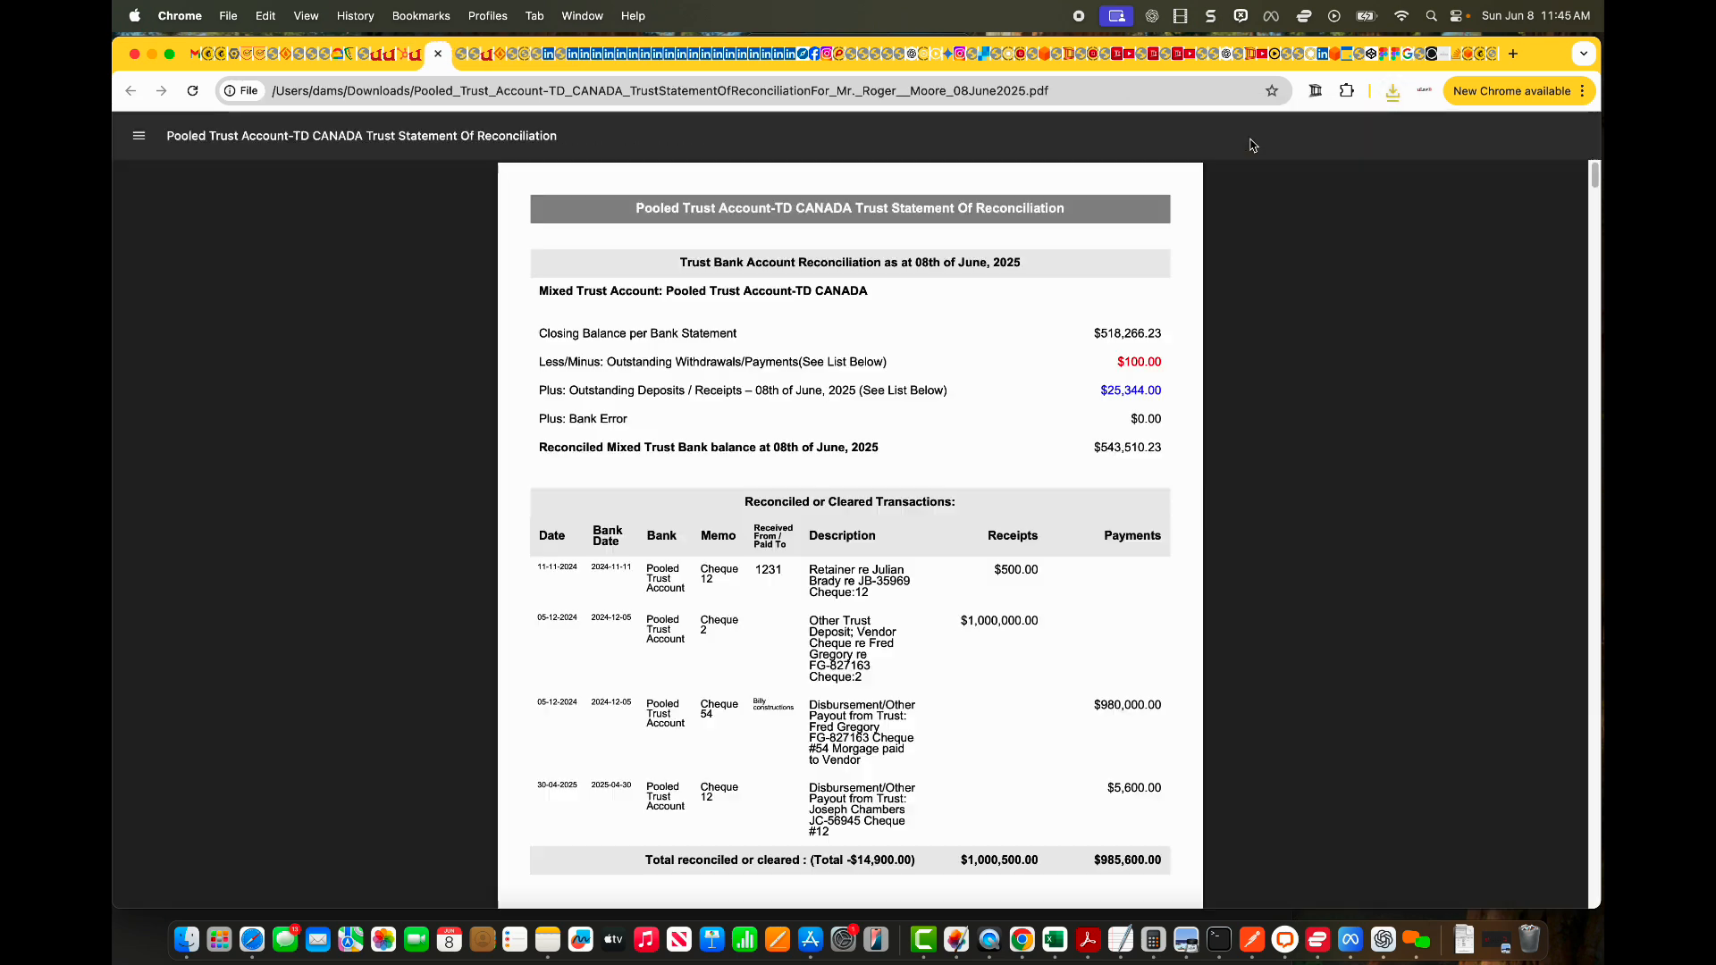
scroll(851, 472, "down", 5)
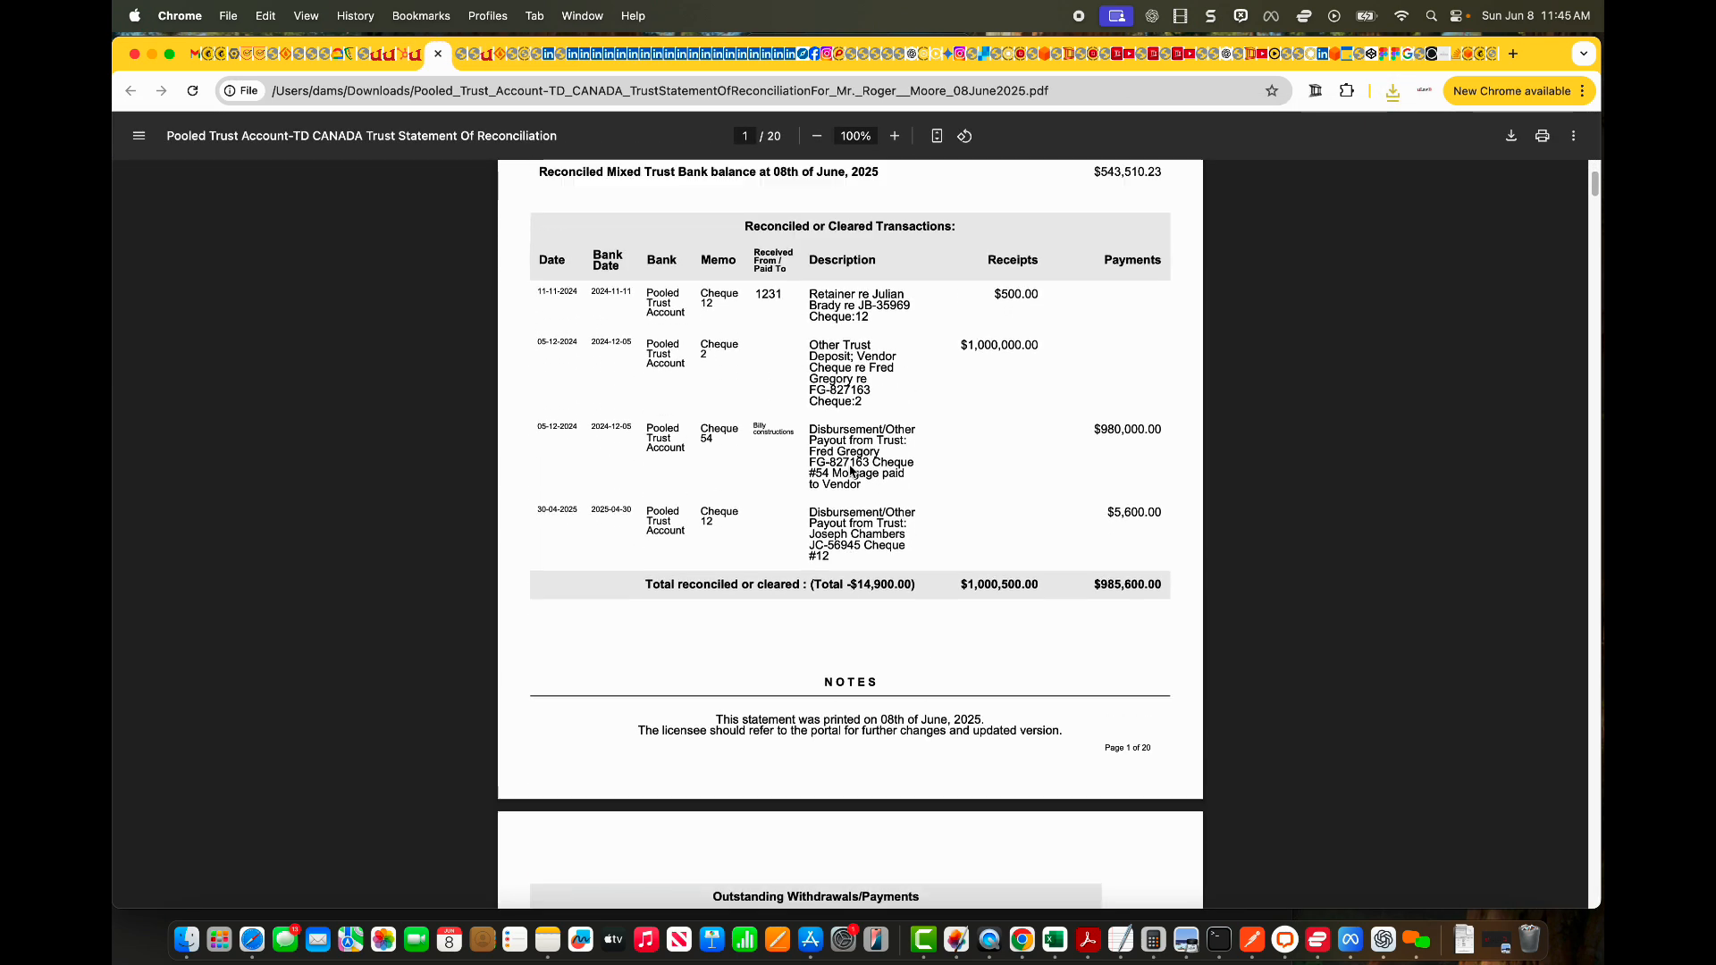
scroll(850, 472, "up", 5)
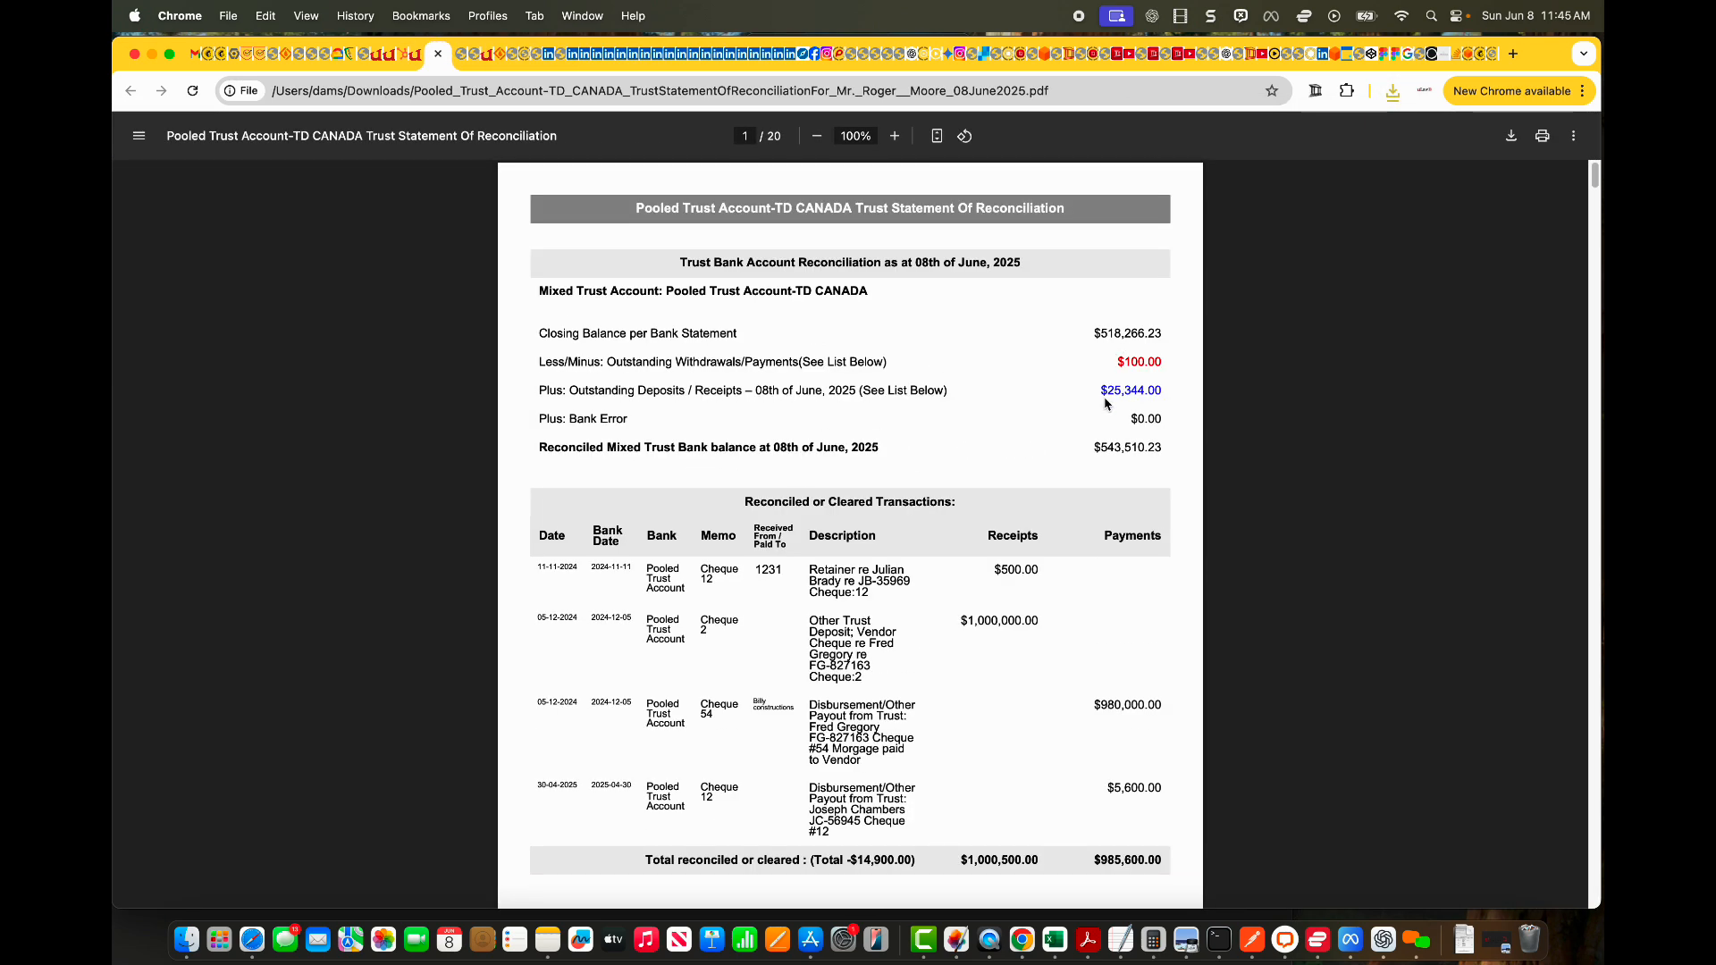
scroll(1106, 404, "down", 20)
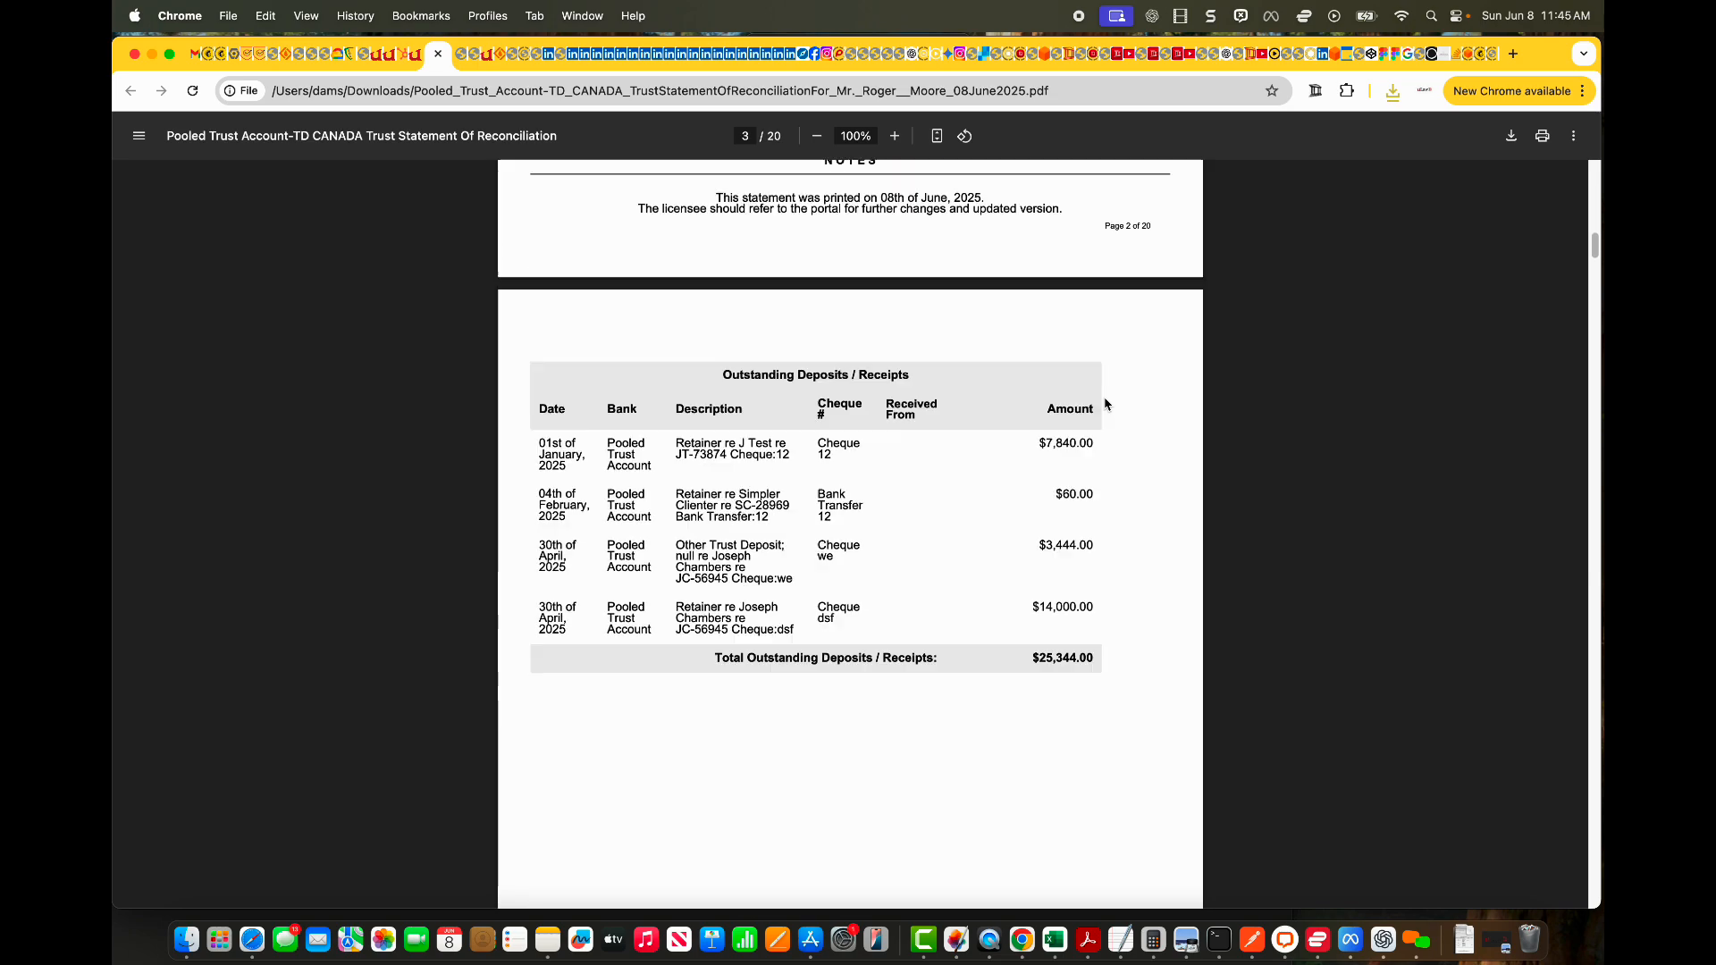
- Examine the Clients Trust Listing and the closing Trust Comparison in the trust reconciliation statement
scroll(1106, 404, "down", 20)
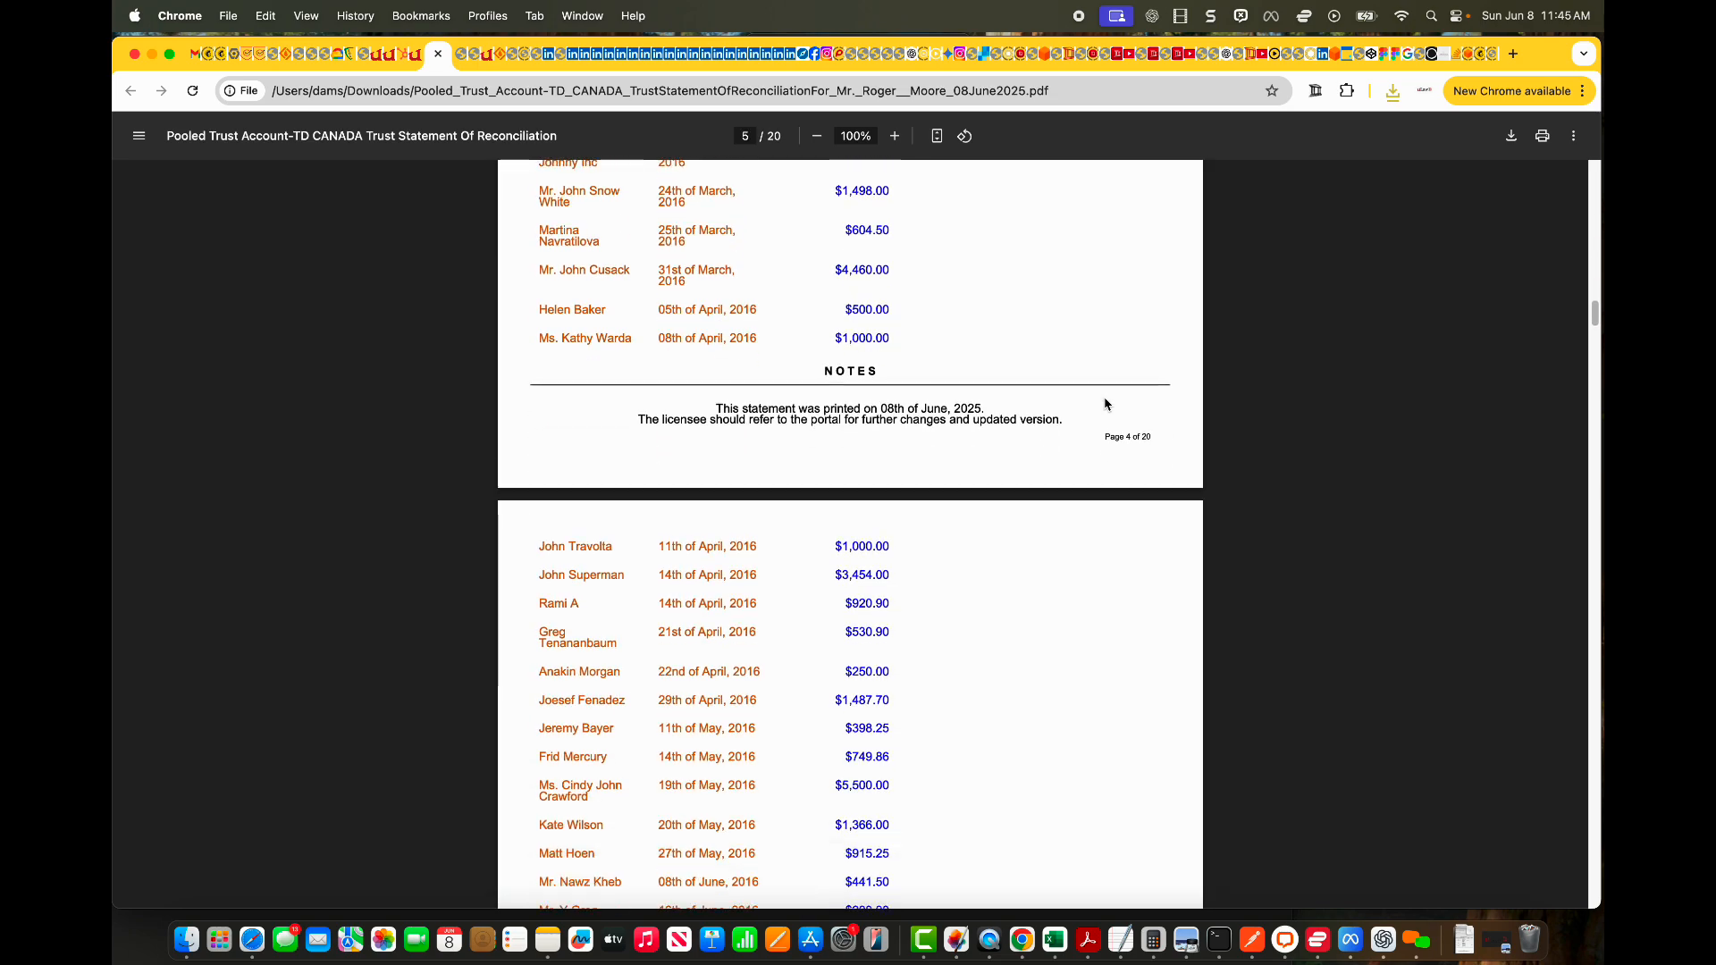
scroll(1105, 403, "down", 4)
scroll(1103, 402, "up", 10)
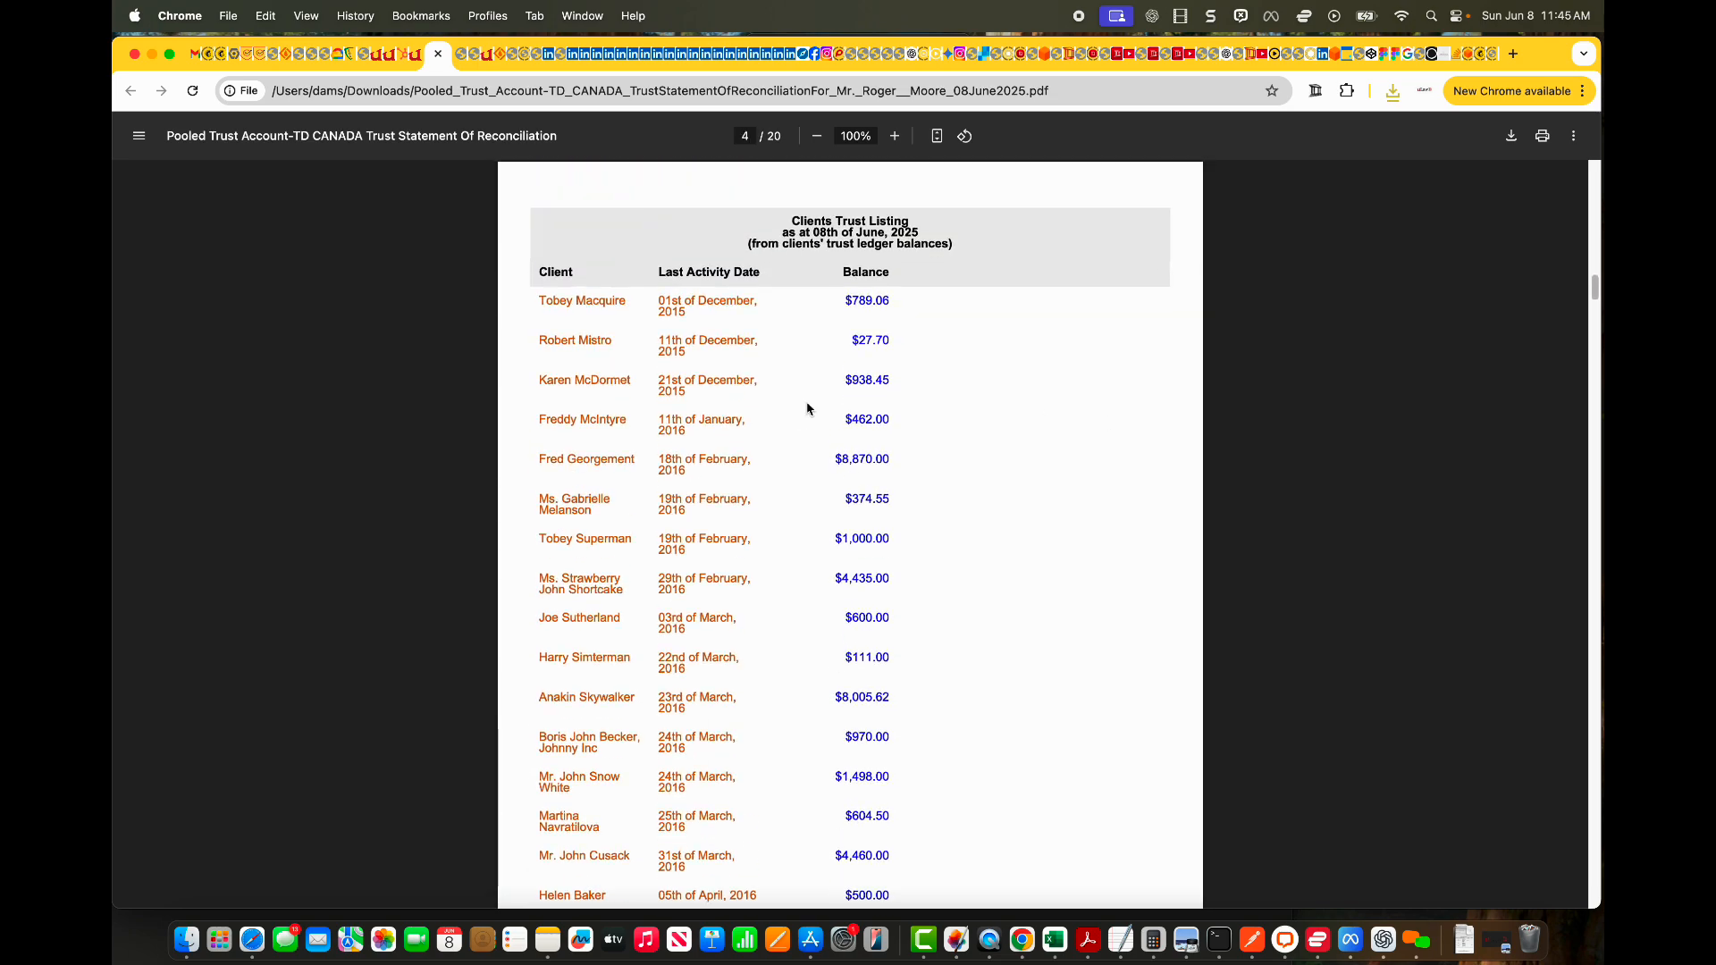
scroll(897, 340, "down", 20)
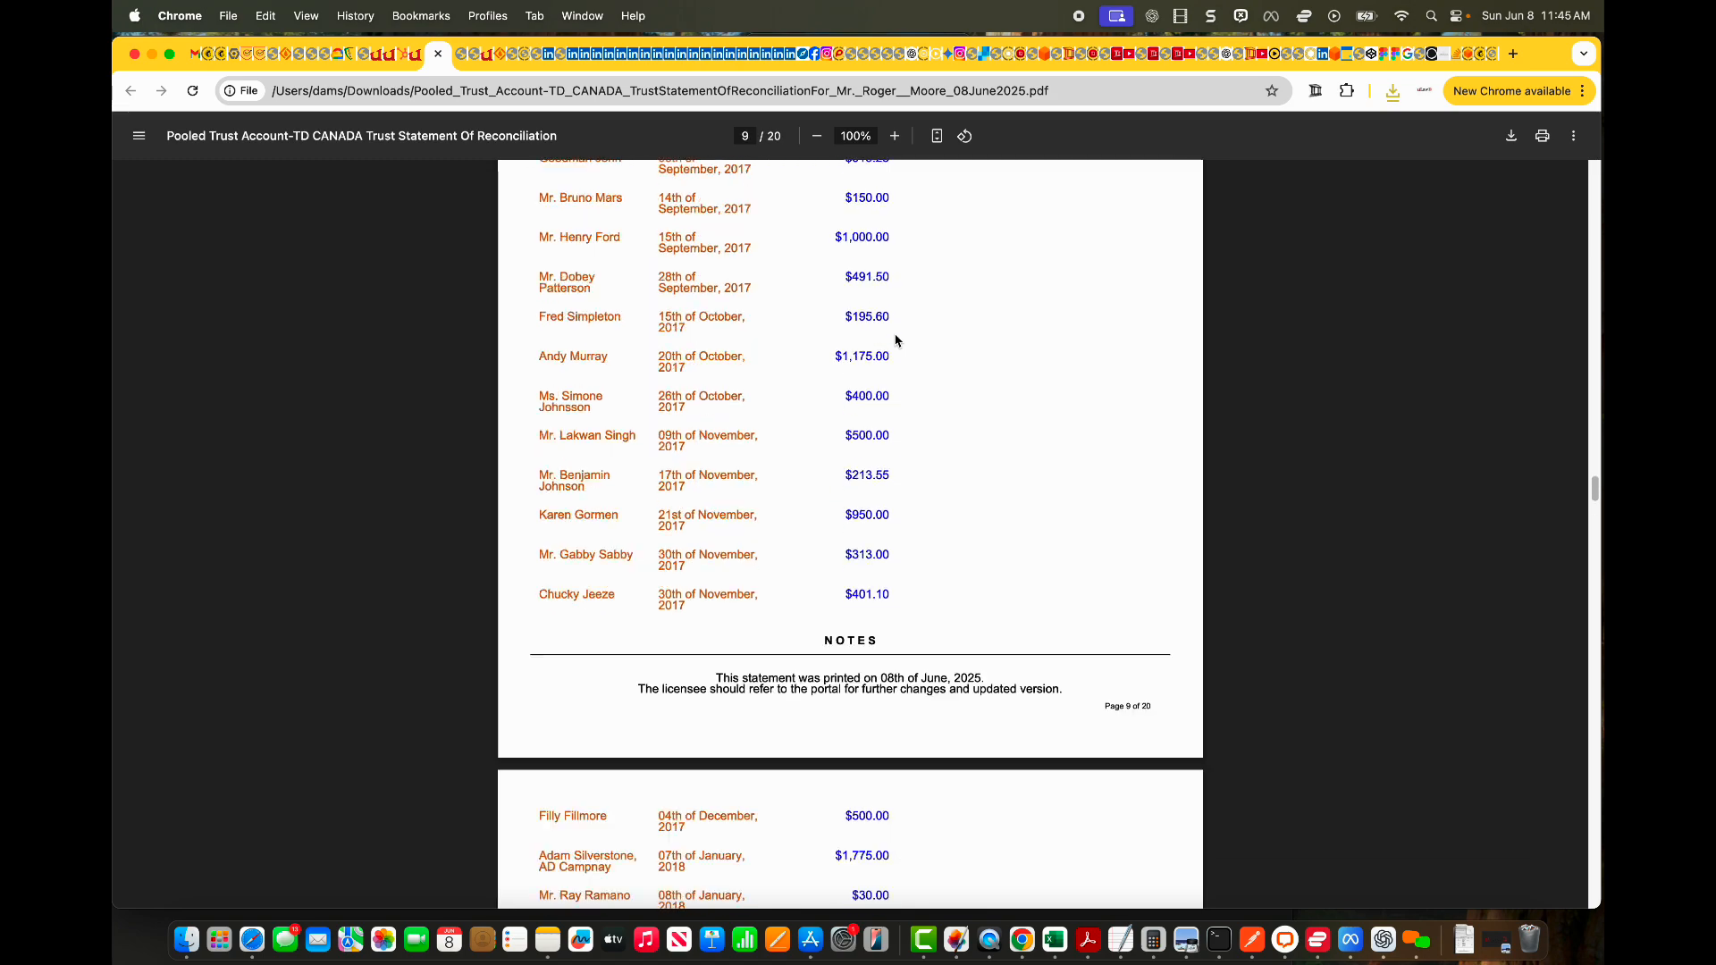
scroll(896, 339, "down", 20)
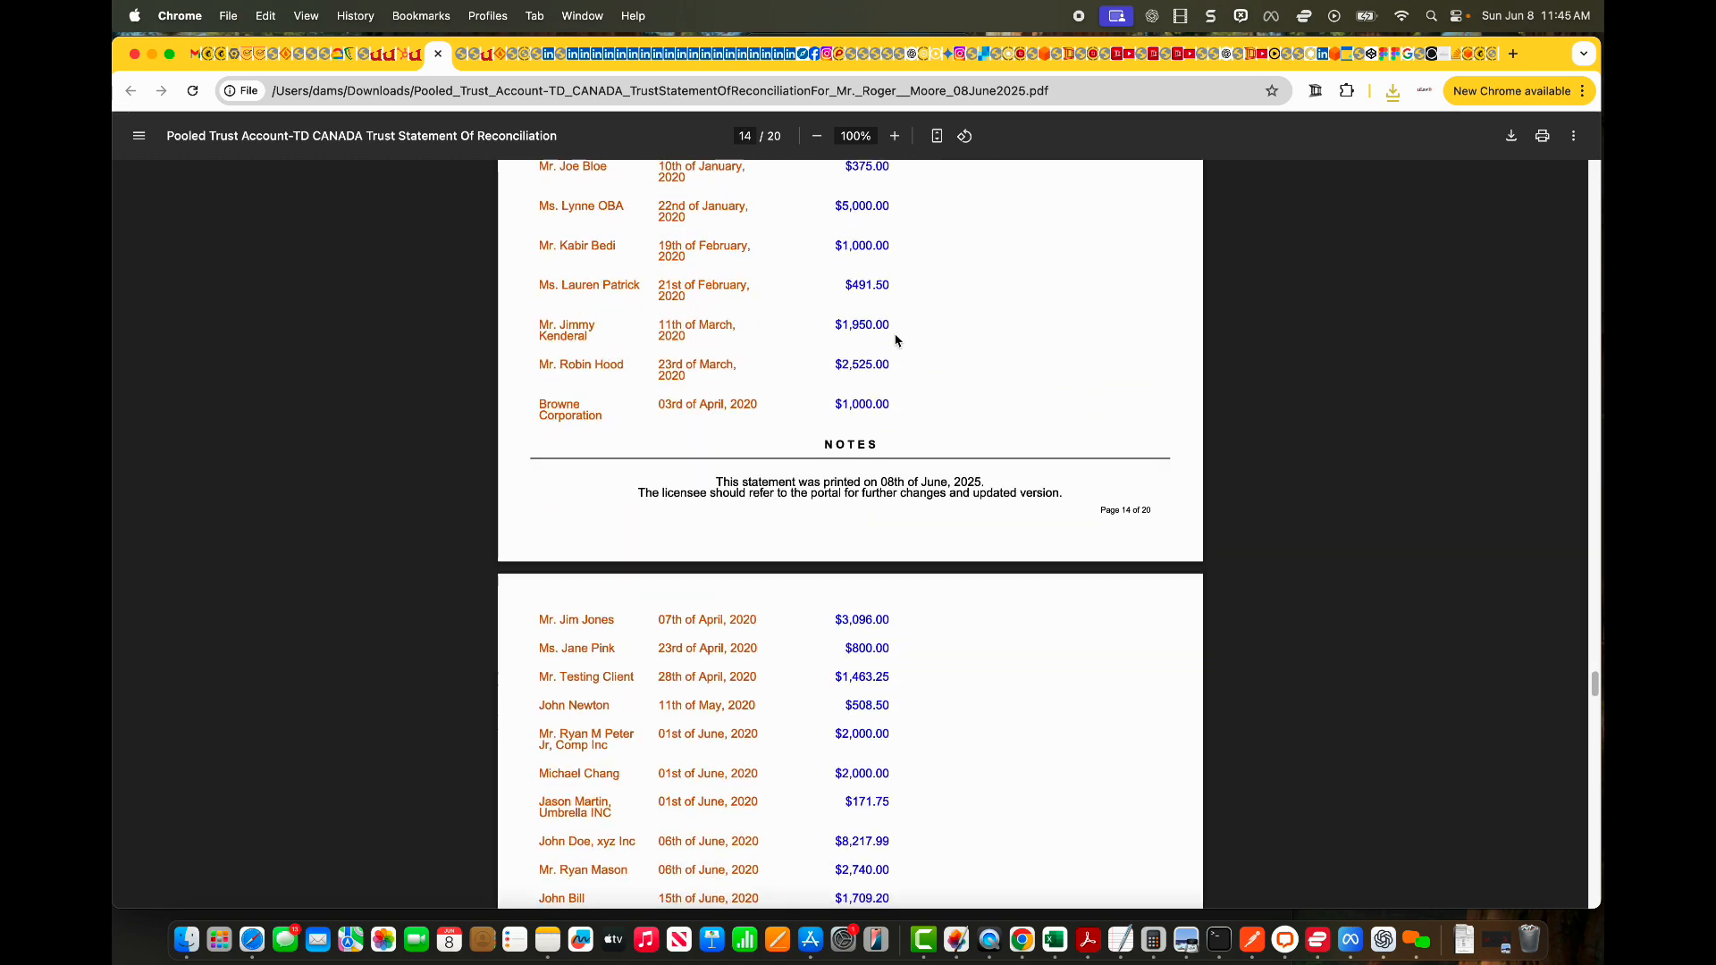
scroll(896, 339, "down", 20)
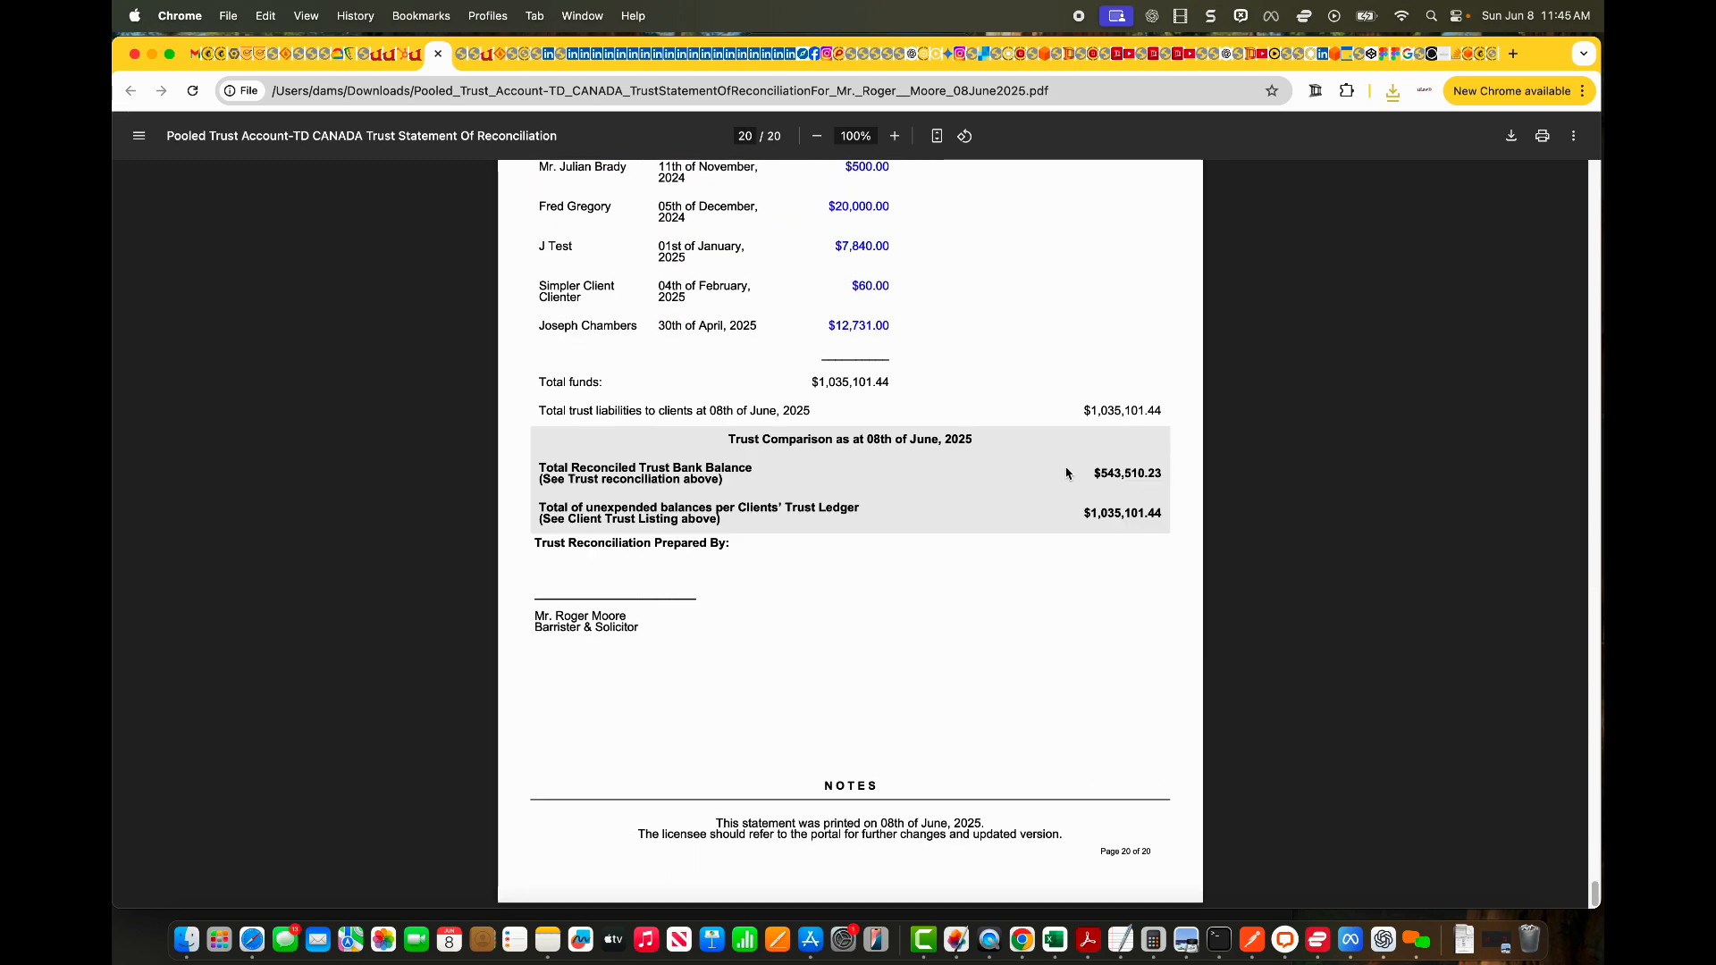
scroll(1013, 445, "up", 20)
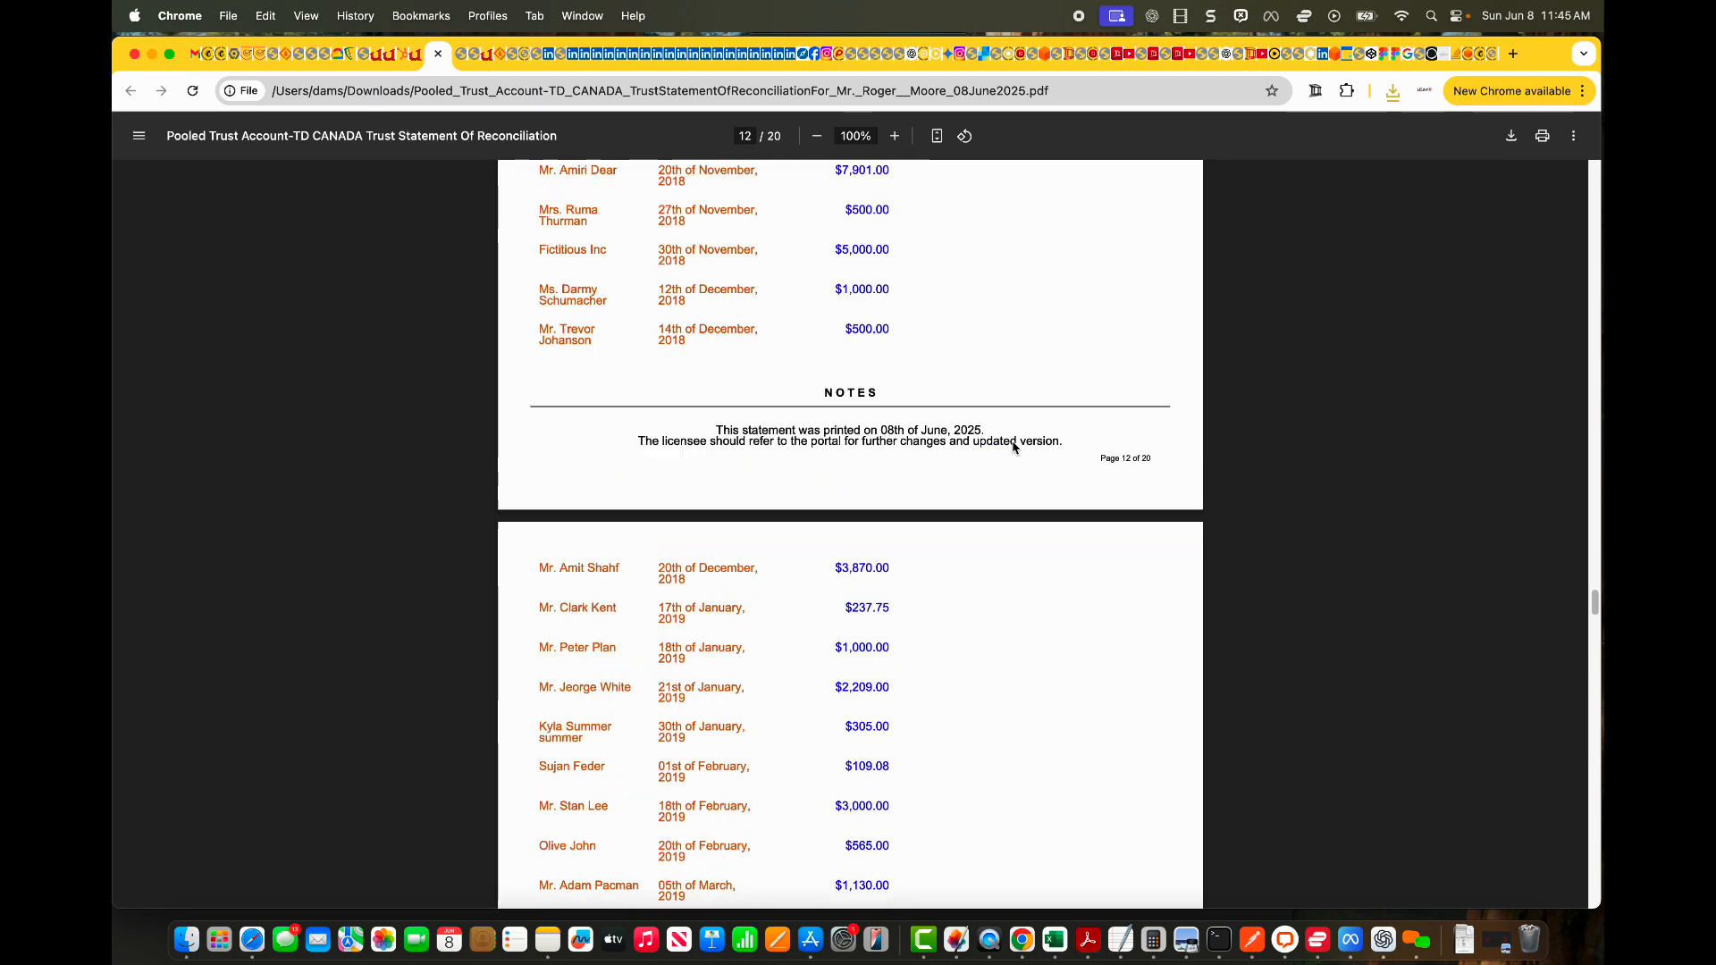
scroll(1014, 447, "up", 20)
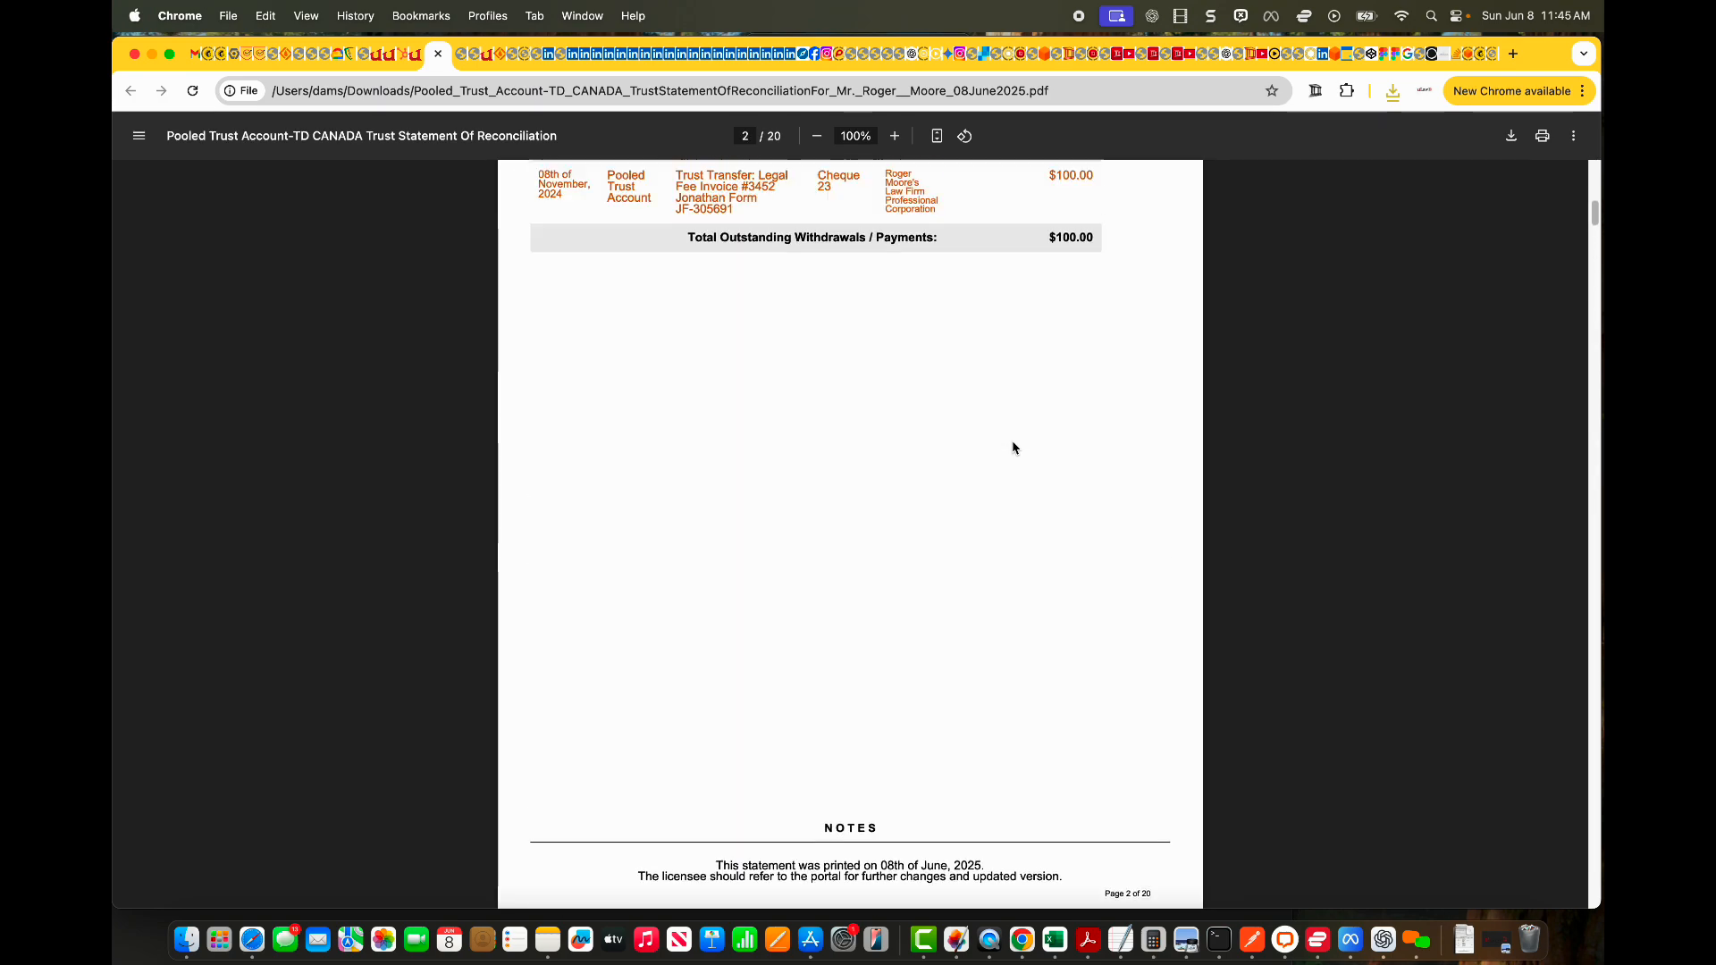
scroll(1013, 447, "up", 20)
- Return from the PDF to the accounts page and close the savings account's General Reconciliation form
left_click(438, 53)
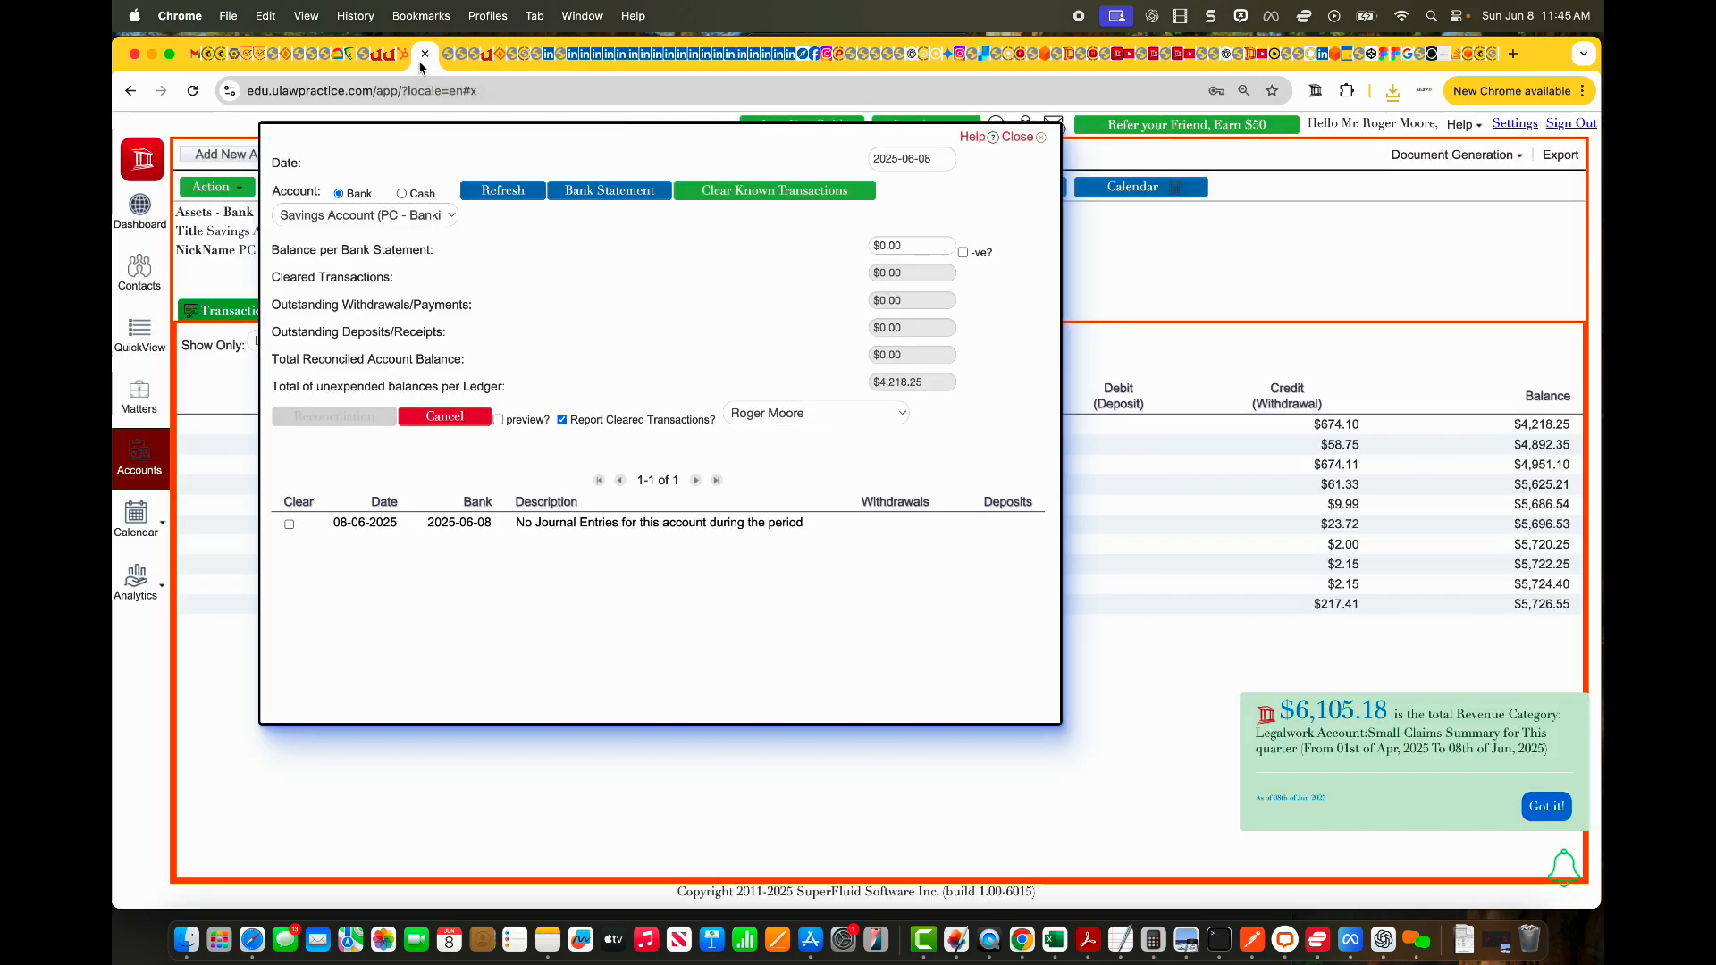
left_click(1021, 139)
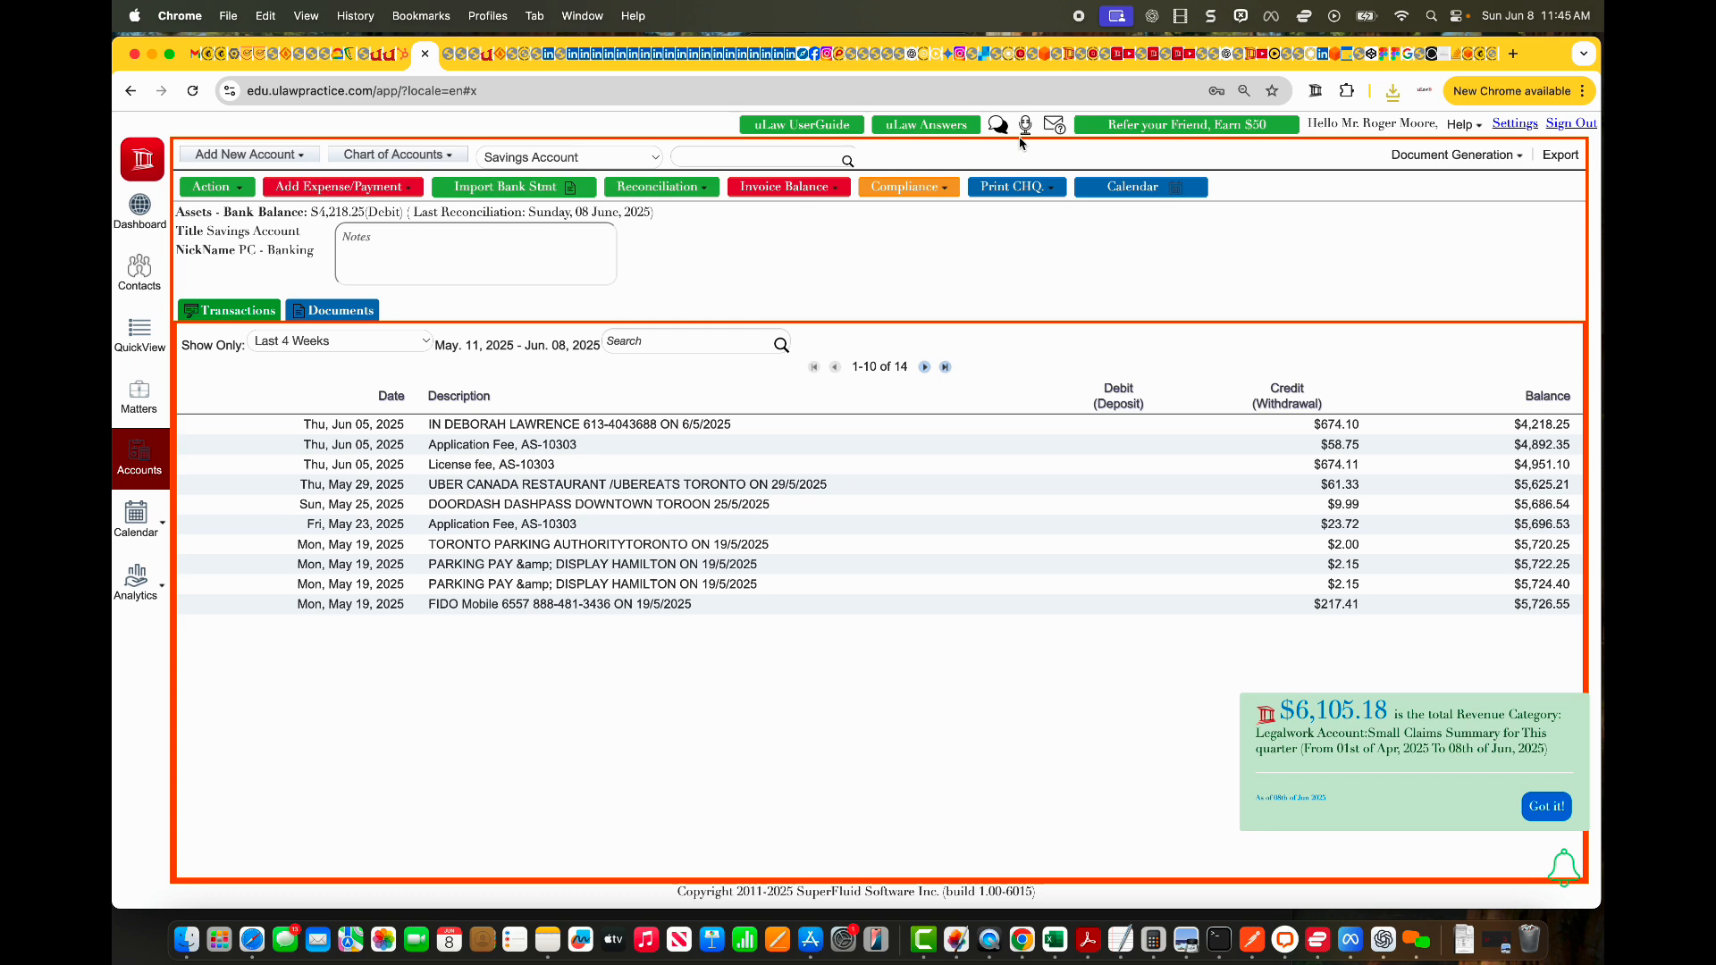